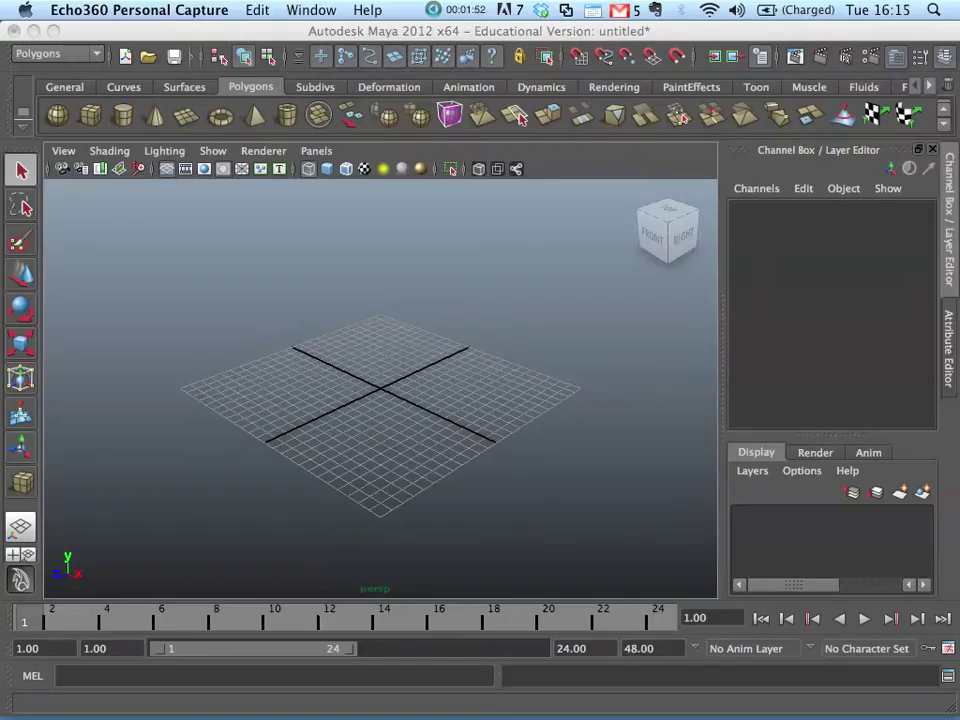
# Switch the main menu set from Polygons to Animation.
pyautogui.click(520, 118)
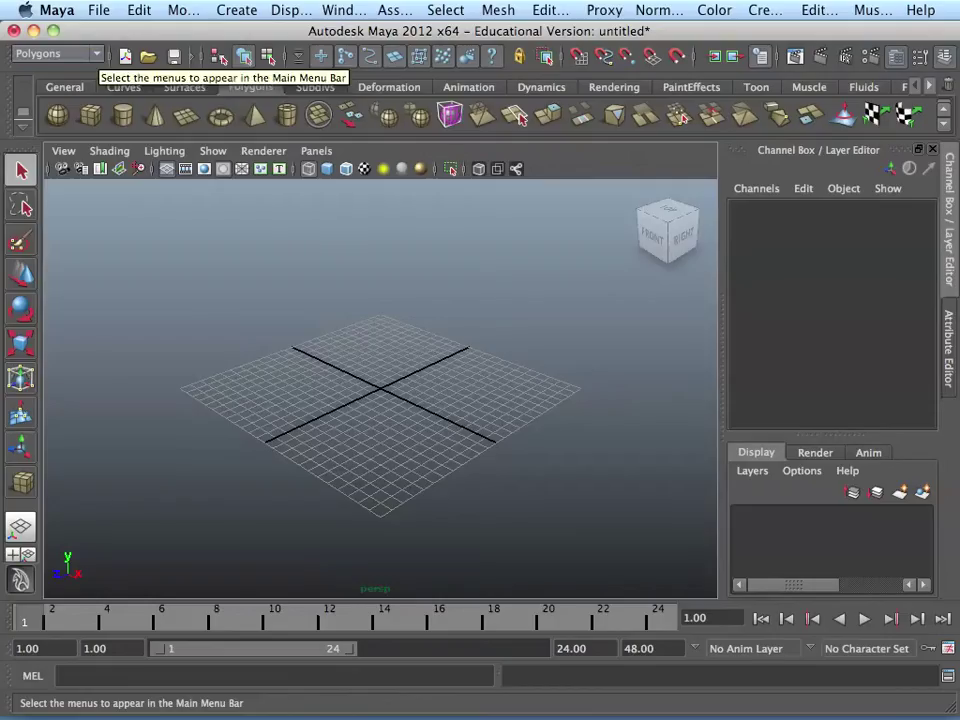
pyautogui.click(57, 53)
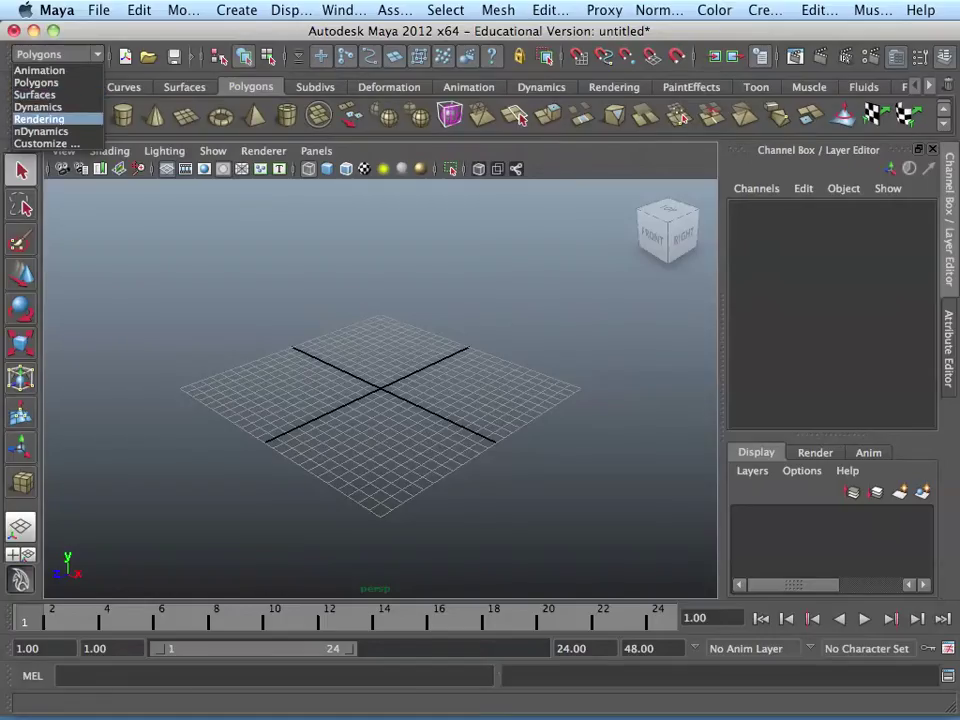
pyautogui.click(39, 70)
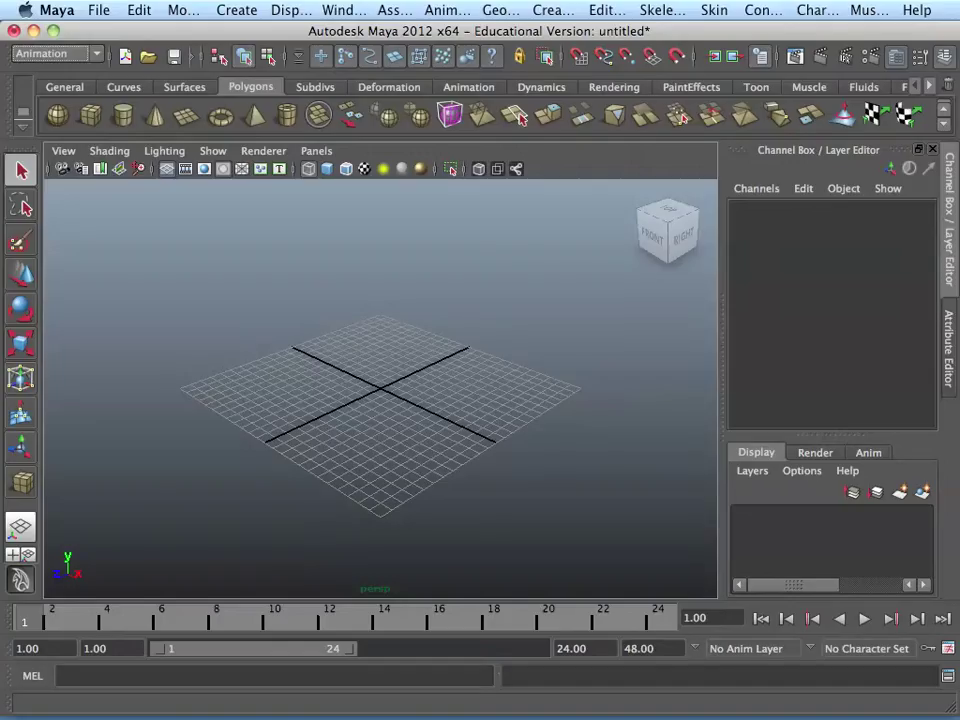
# Look through the General, Surfaces, Polygons, Subdivs and Deformation shelves, ending on the Animation shelf.
pyautogui.click(64, 86)
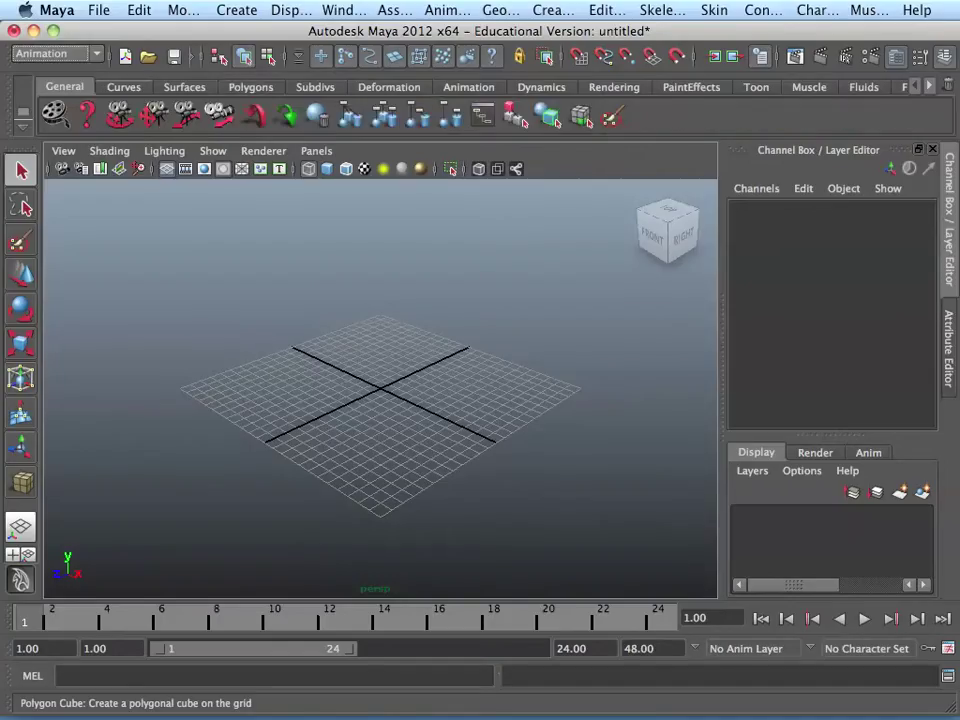
pyautogui.click(185, 87)
pyautogui.click(250, 87)
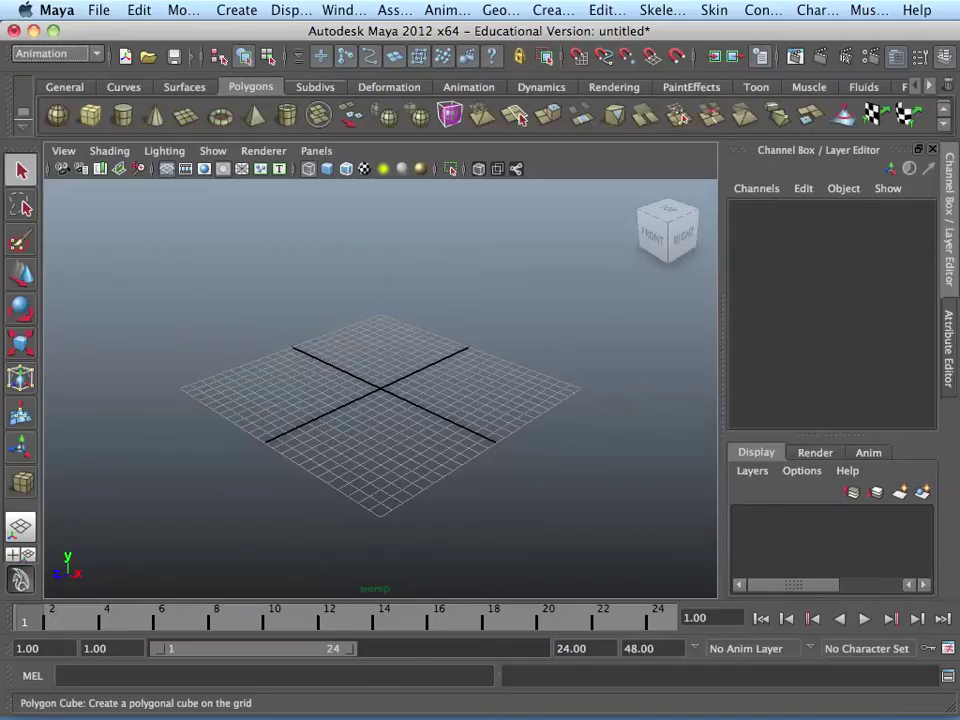
pyautogui.click(315, 87)
pyautogui.click(389, 87)
pyautogui.click(468, 87)
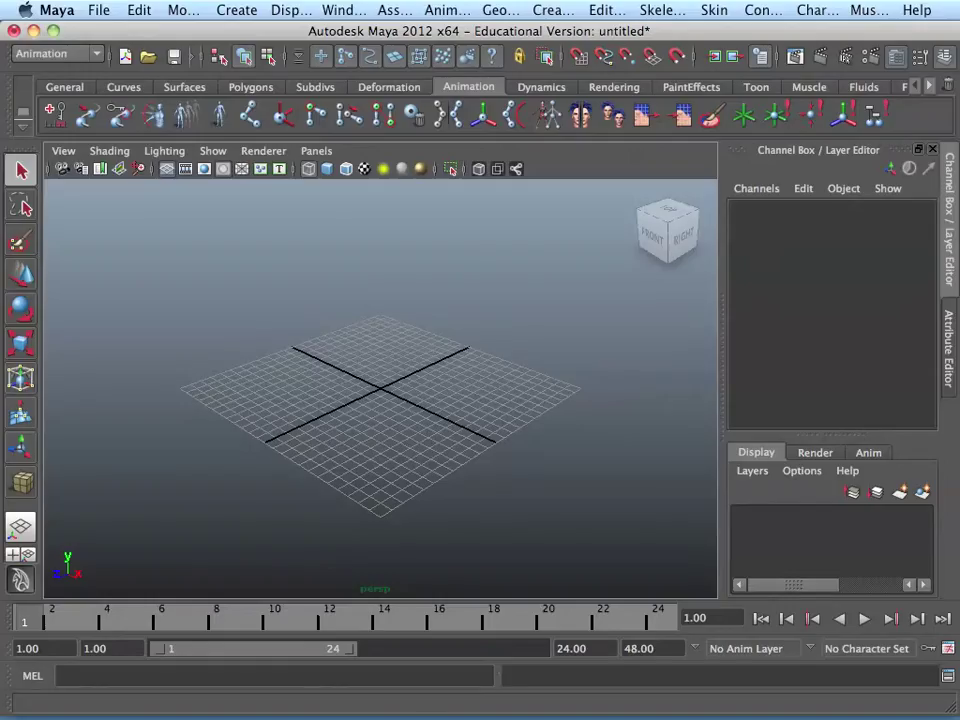
# Play and stop the timeline repeatedly, rewinding the playhead to the first frame between runs.
pyautogui.hotkey('alt', 'v')
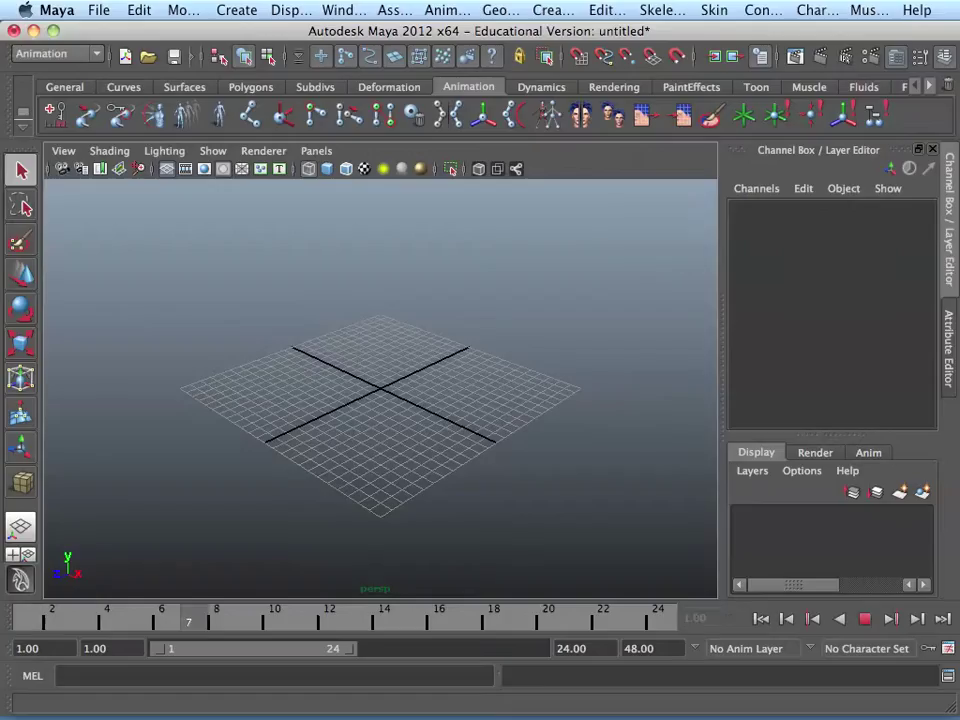
pyautogui.hotkey('alt', 'v')
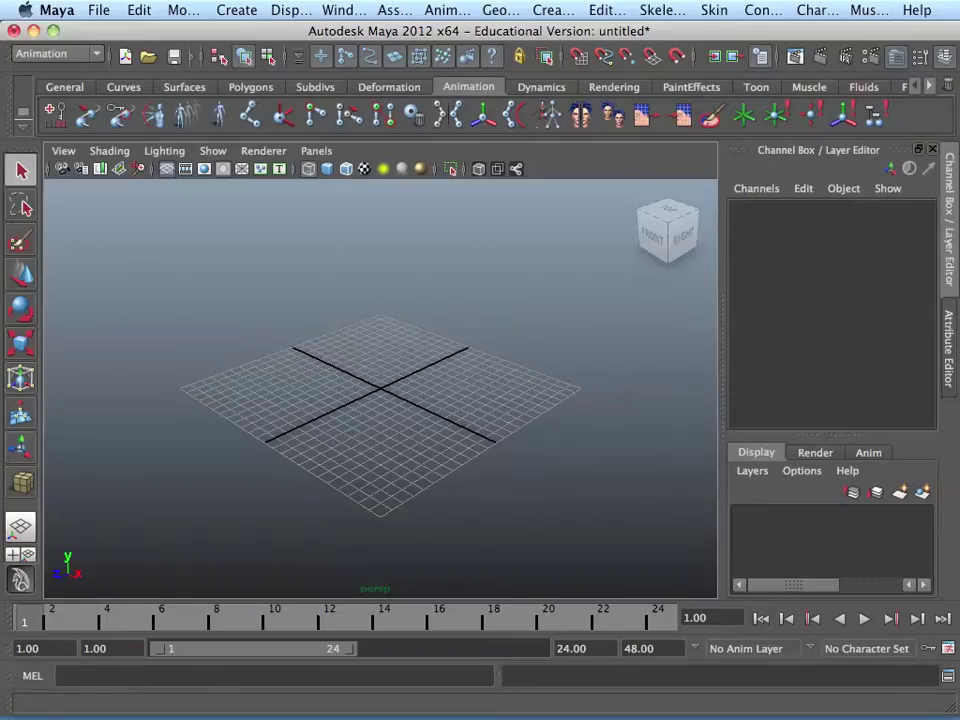
pyautogui.hotkey('alt', 'v')
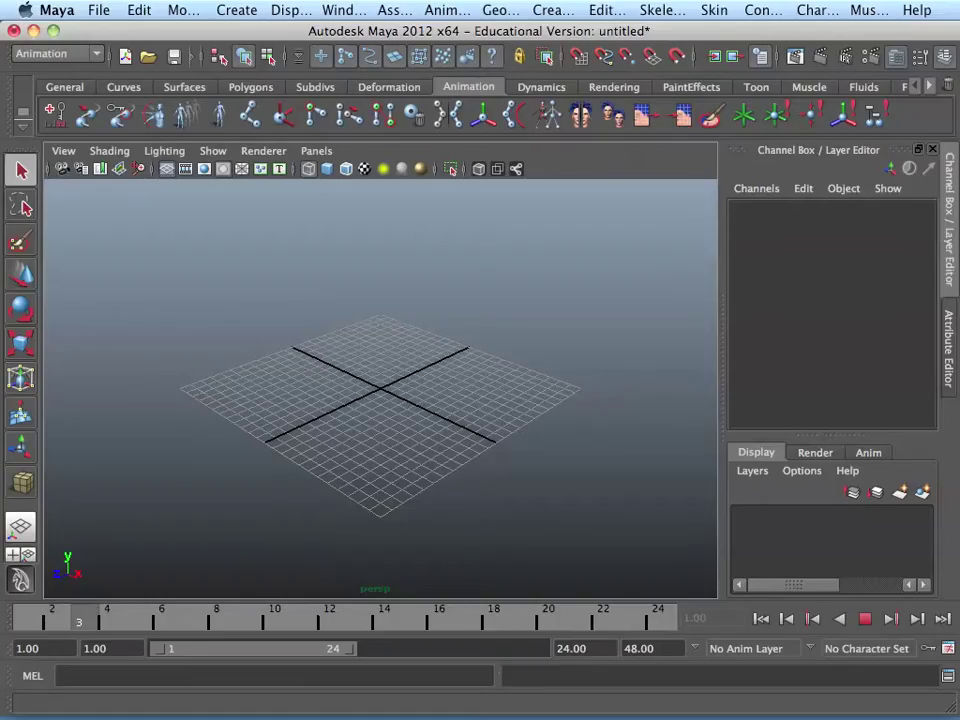
pyautogui.hotkey('alt', 'v')
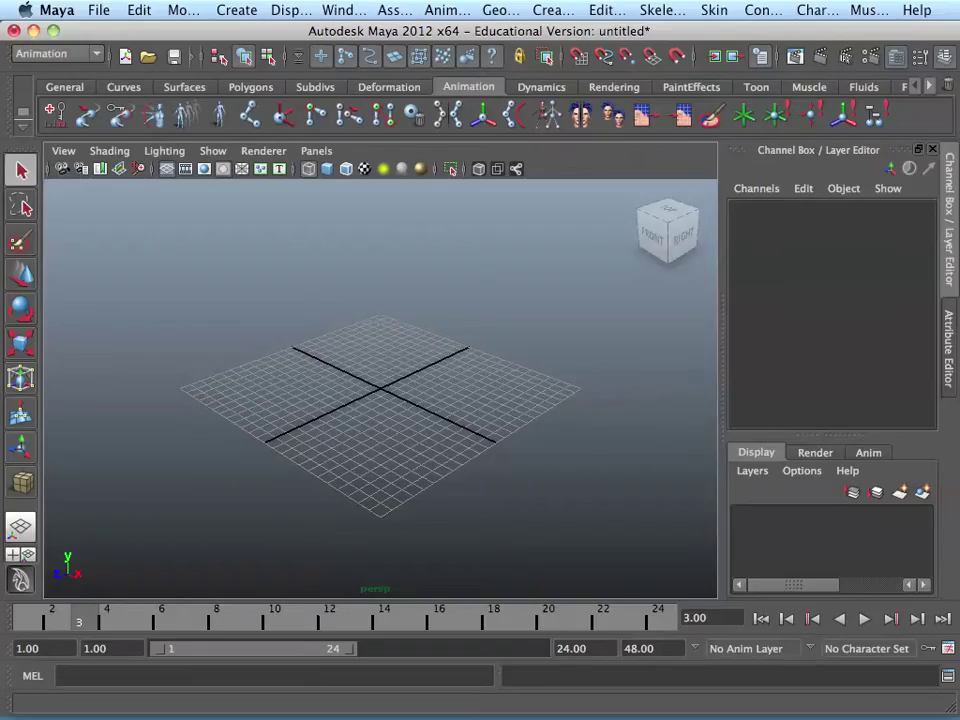
pyautogui.hotkey('alt', 'shift', 'v')
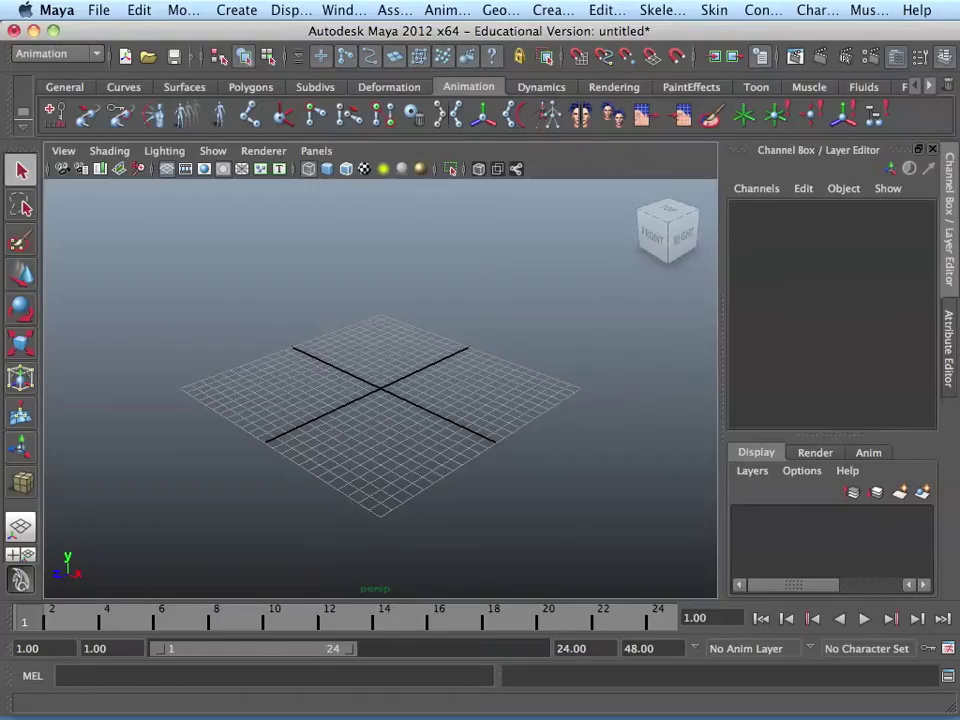
pyautogui.hotkey('alt', 'v')
pyautogui.hotkey('alt', 'v')
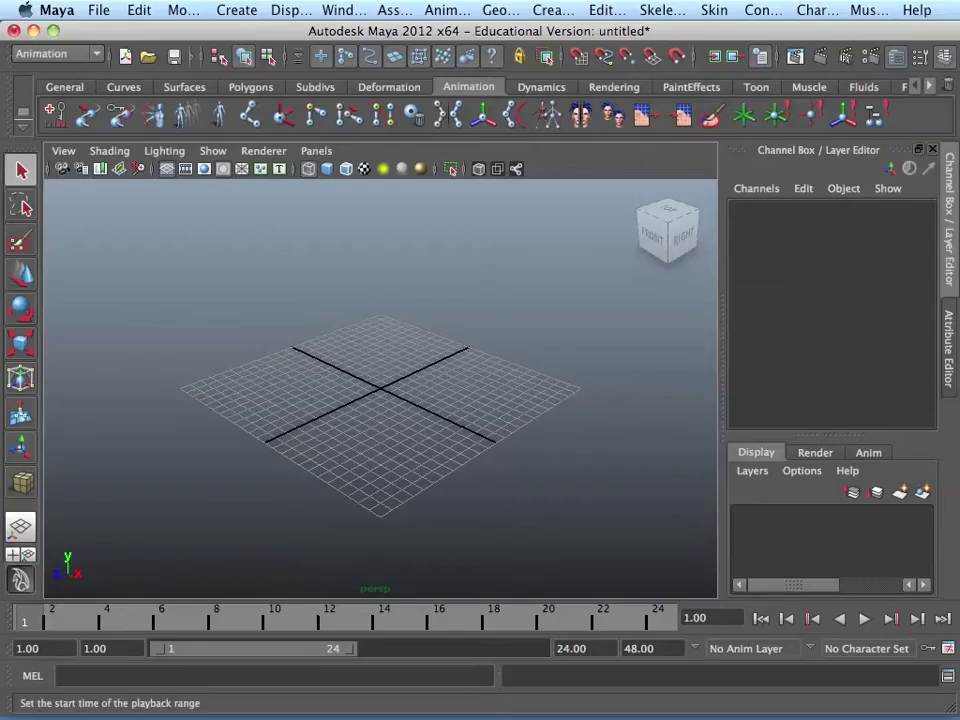
pyautogui.hotkey('alt', 'v')
pyautogui.hotkey('alt', 'v')
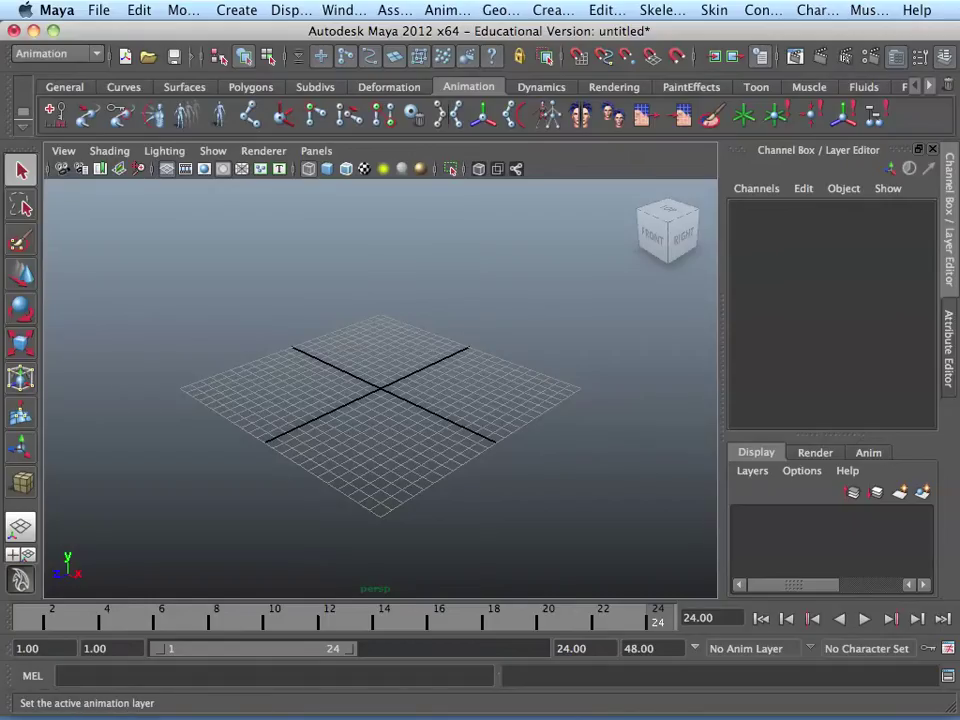
pyautogui.hotkey('alt', 'v')
pyautogui.hotkey('alt', 'v')
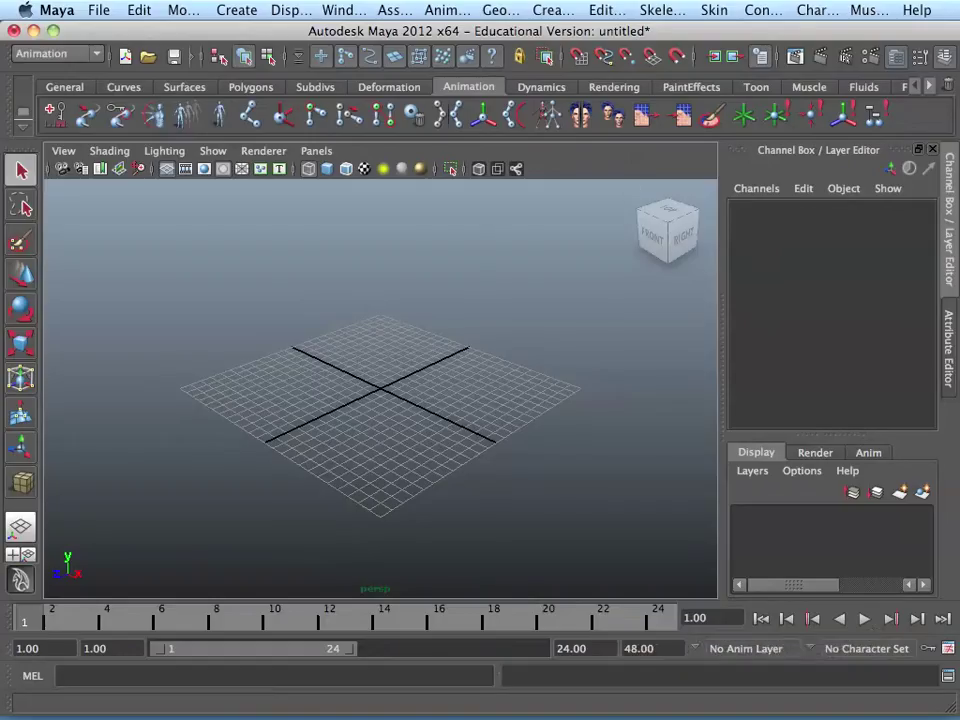
# Set the current time to frame 2 and play the timeline from there.
pyautogui.click(700, 617)
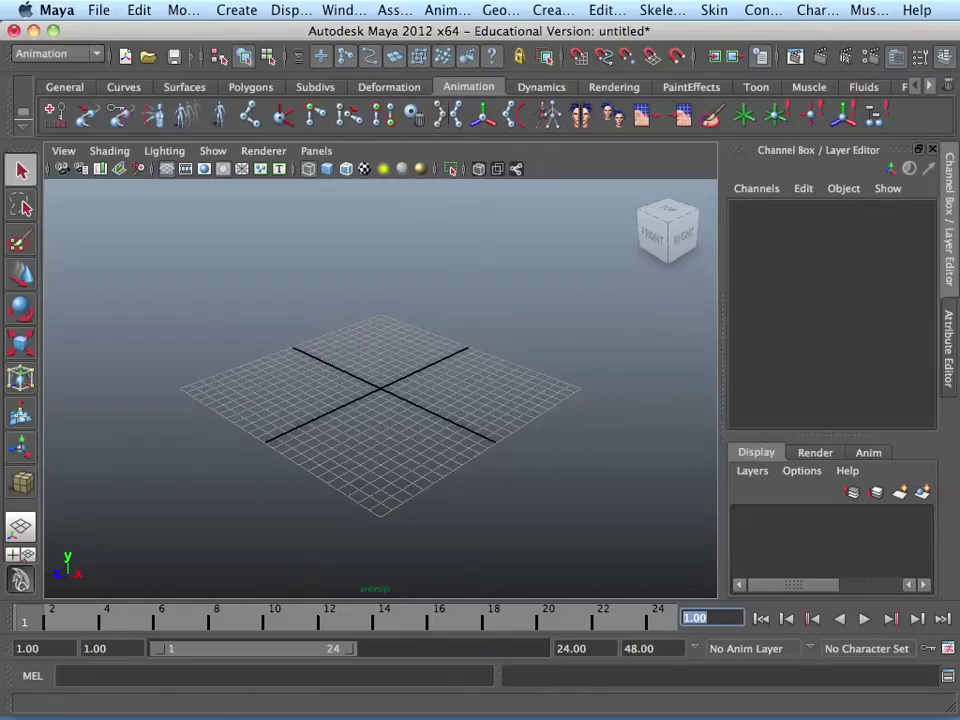
pyautogui.write('2')
pyautogui.press('Tab')
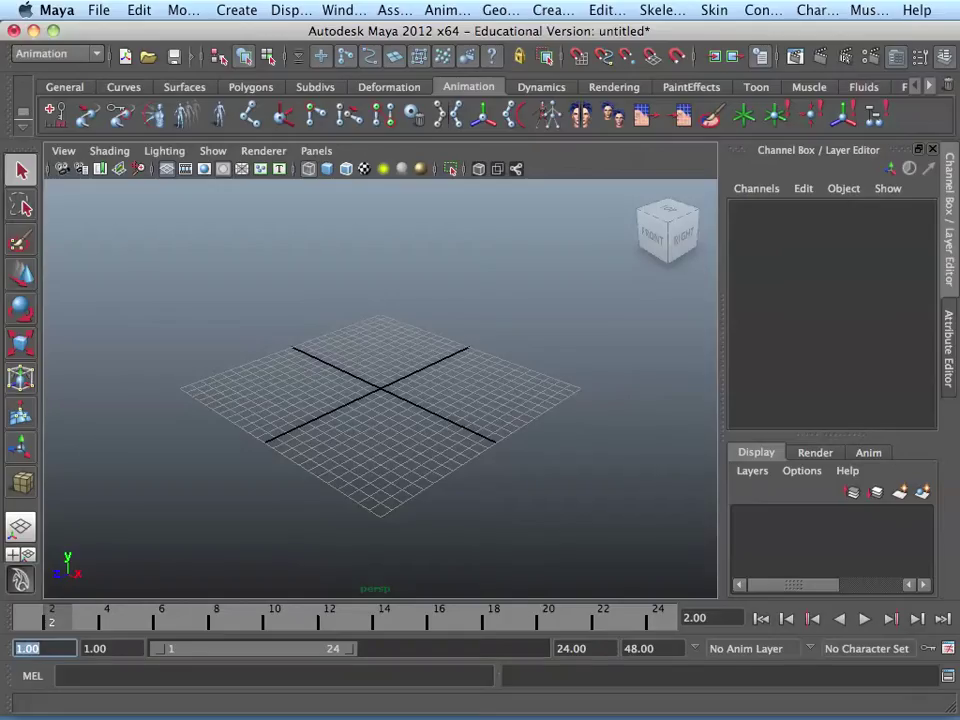
pyautogui.hotkey('alt', 'v')
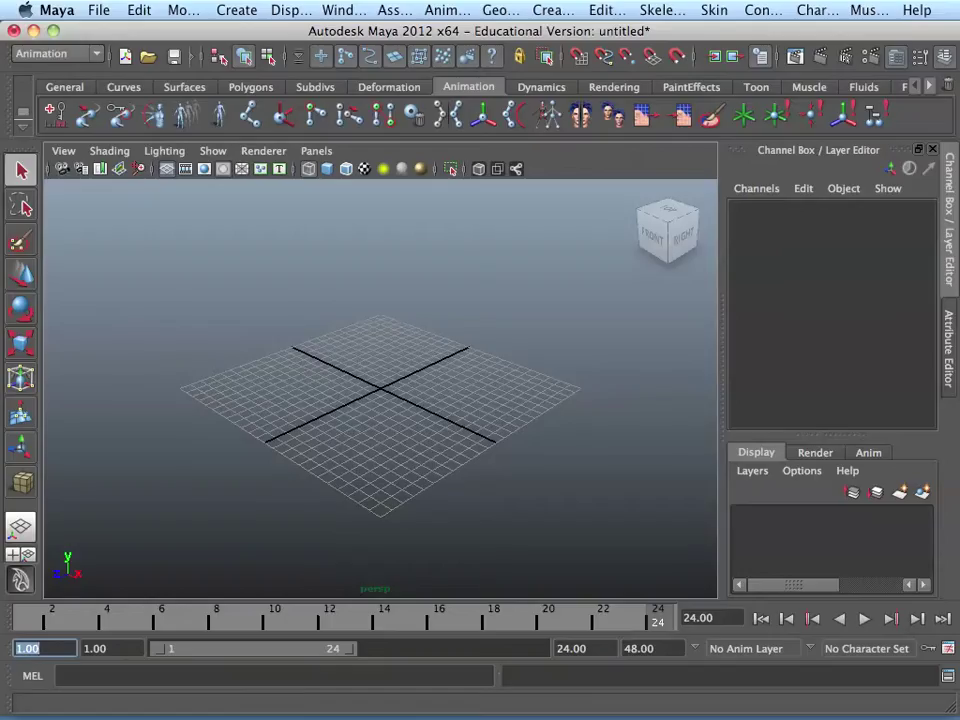
# Set the end time of the playback range to 300 frames.
pyautogui.click(571, 648)
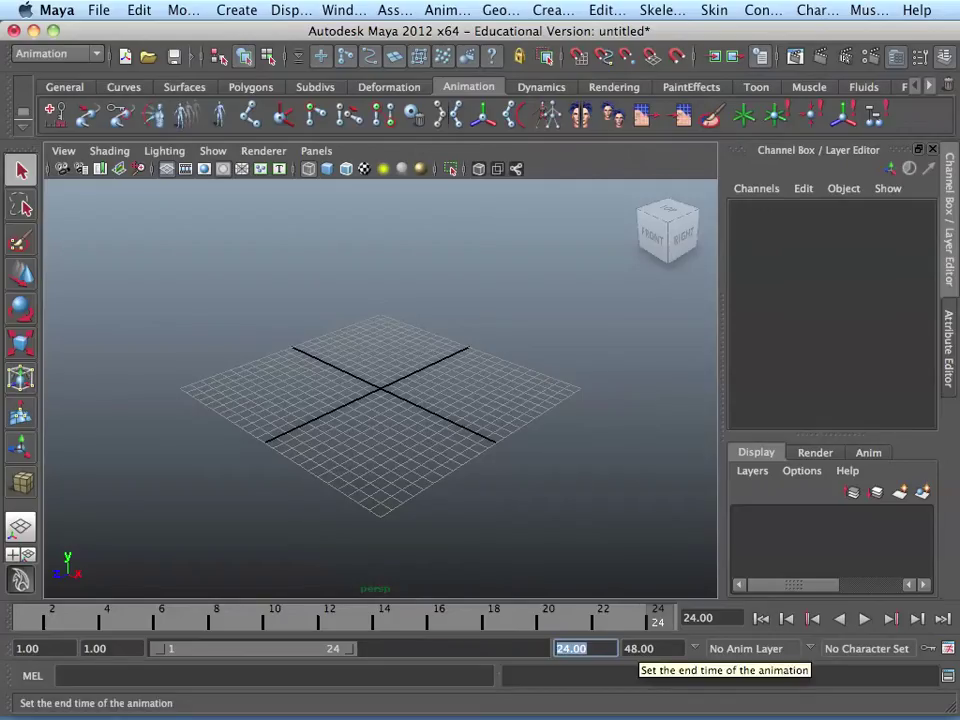
pyautogui.write('300')
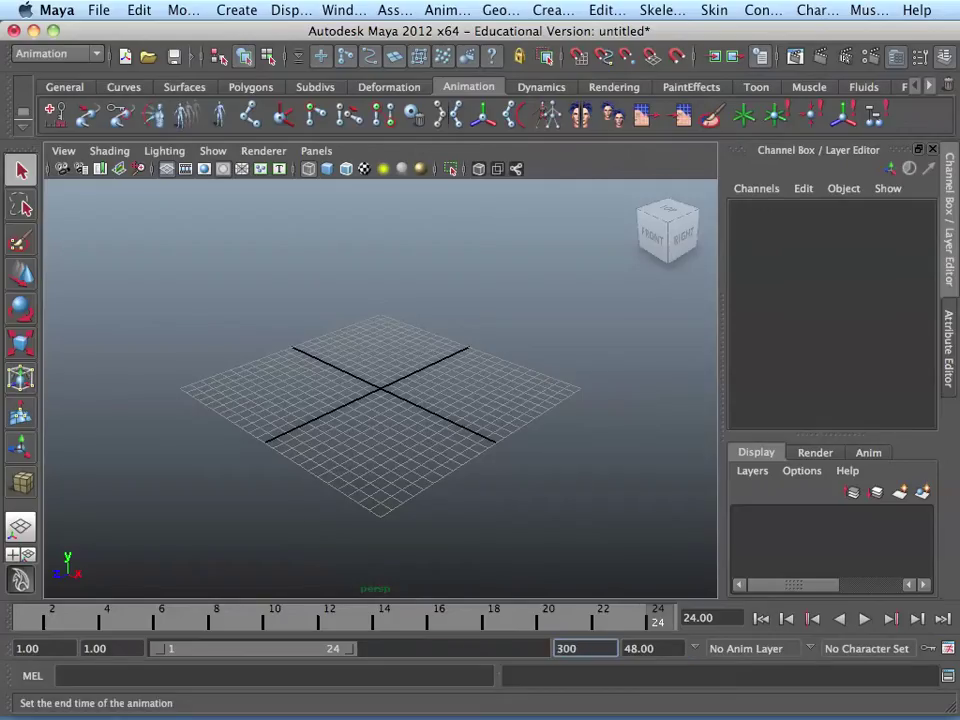
pyautogui.press('Return')
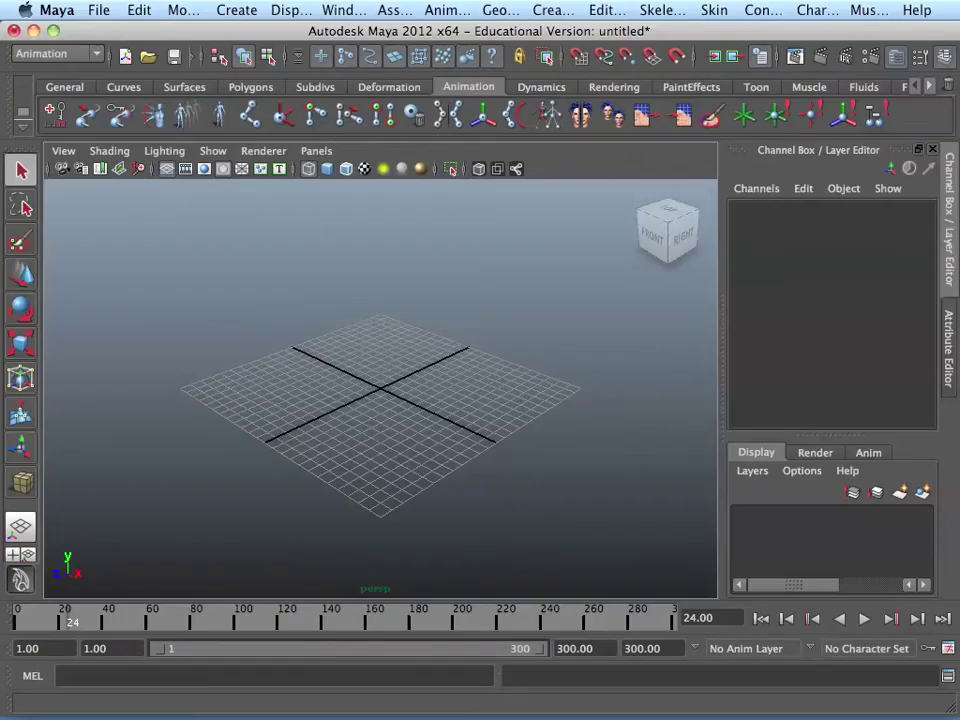
# Play the timeline, shorten the playback range to start at frame 132, and set its start time back to 1.
pyautogui.hotkey('alt', 'v')
pyautogui.moveTo(156, 648); pyautogui.dragTo(321, 648)
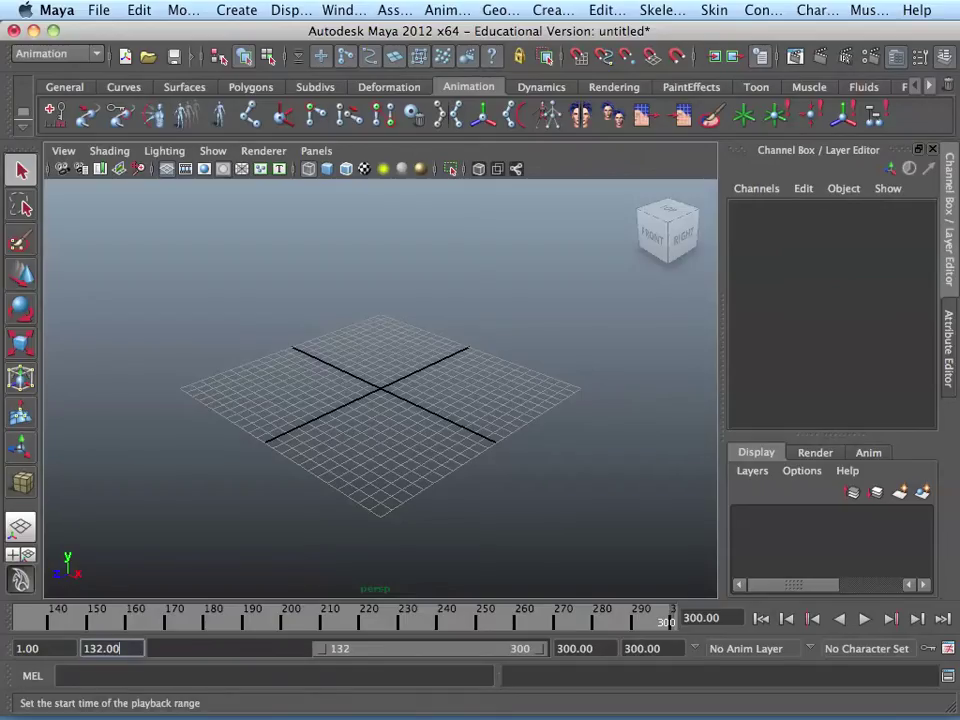
pyautogui.click(113, 648)
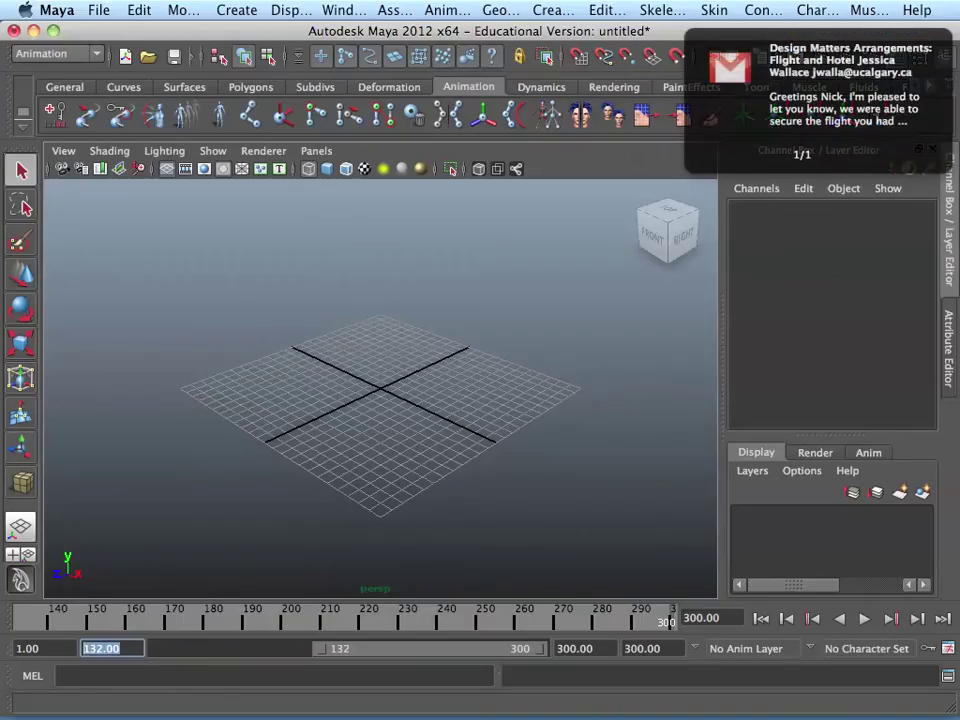
pyautogui.write('1')
pyautogui.press('Return')
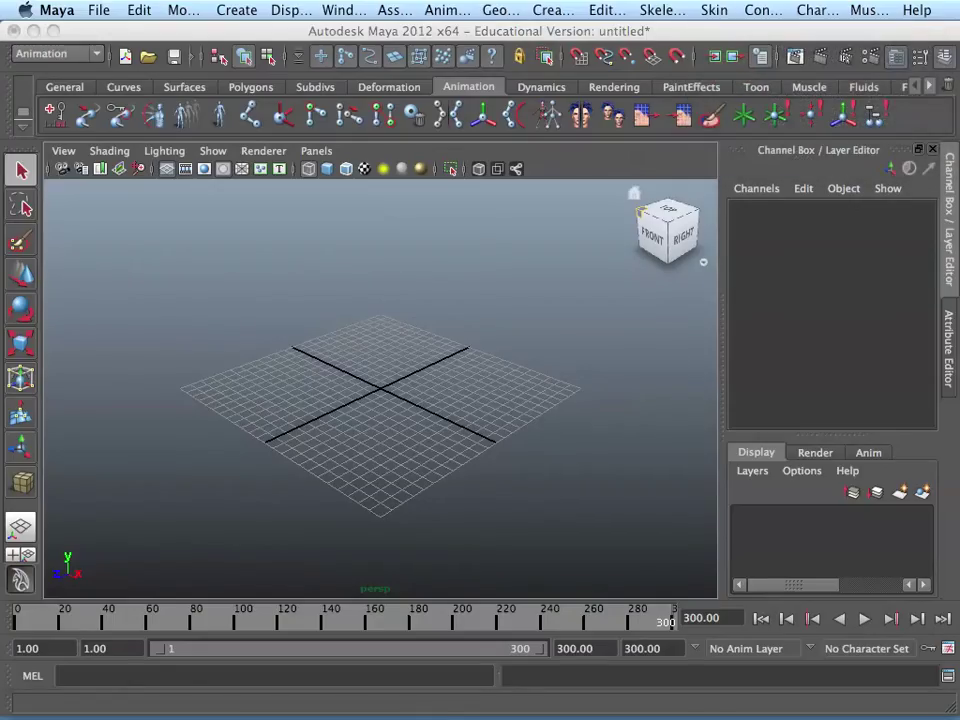
# Create a polygon cube over the centre of the grid, drawn somewhat taller than it is wide.
pyautogui.click(250, 87)
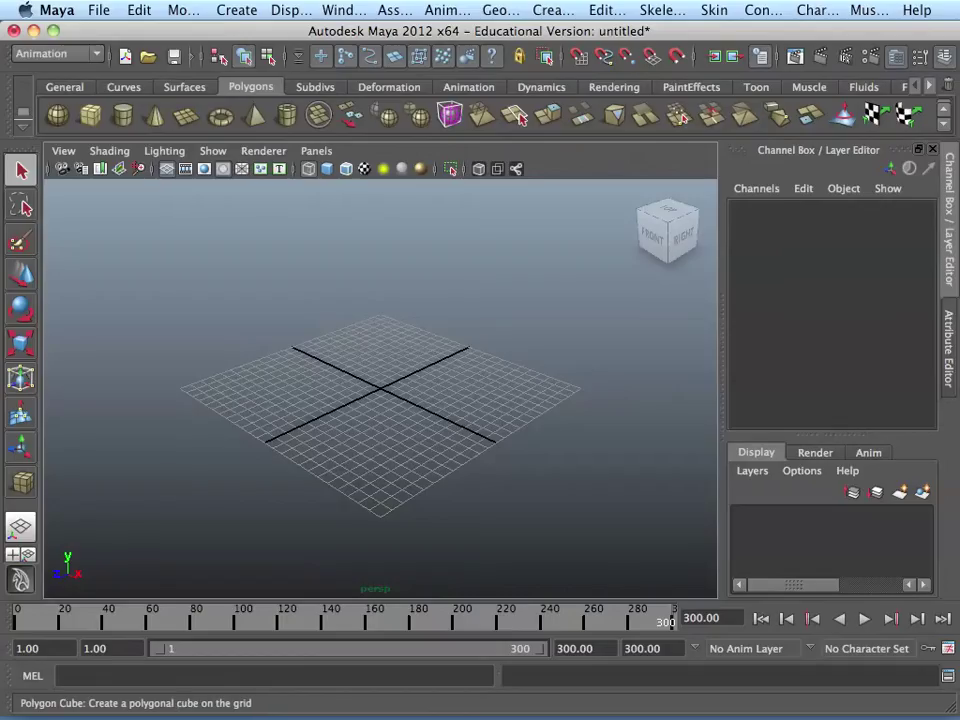
pyautogui.click(90, 116)
pyautogui.moveTo(370, 380)
pyautogui.mouseDown()
pyautogui.moveTo(330, 410)
pyautogui.moveTo(365, 431)
pyautogui.moveTo(365, 300)
pyautogui.mouseUp()
pyautogui.click(365, 300)
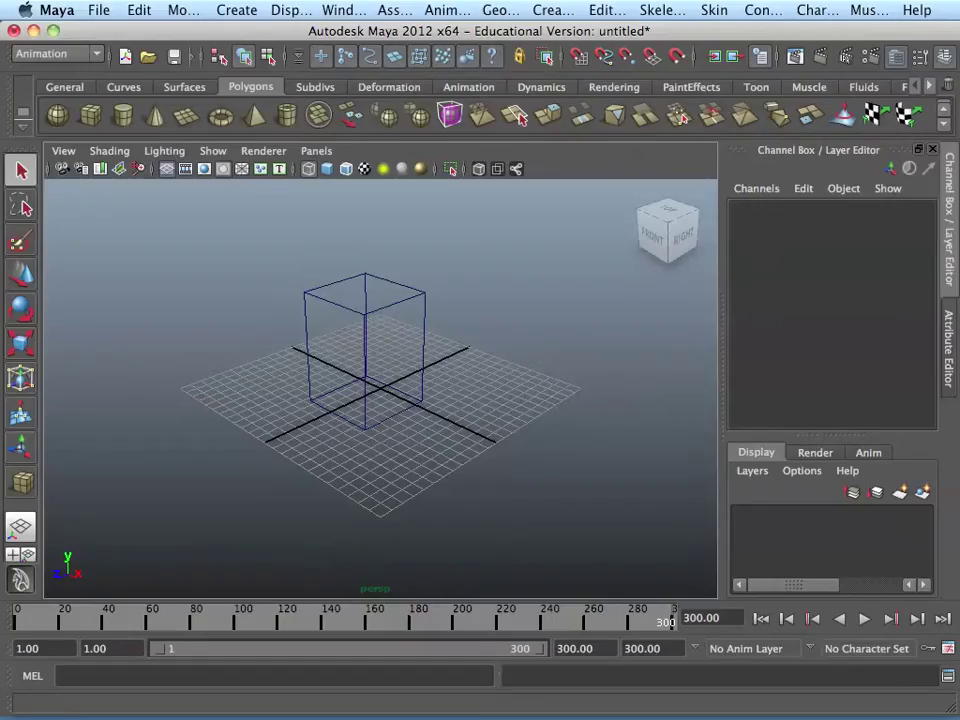
# Examine the wireframe box in the perspective view from another angle and at close and far distances.
pyautogui.keyDown('alt'); pyautogui.moveTo(500, 180); pyautogui.dragTo(505, 178); pyautogui.keyUp('alt')
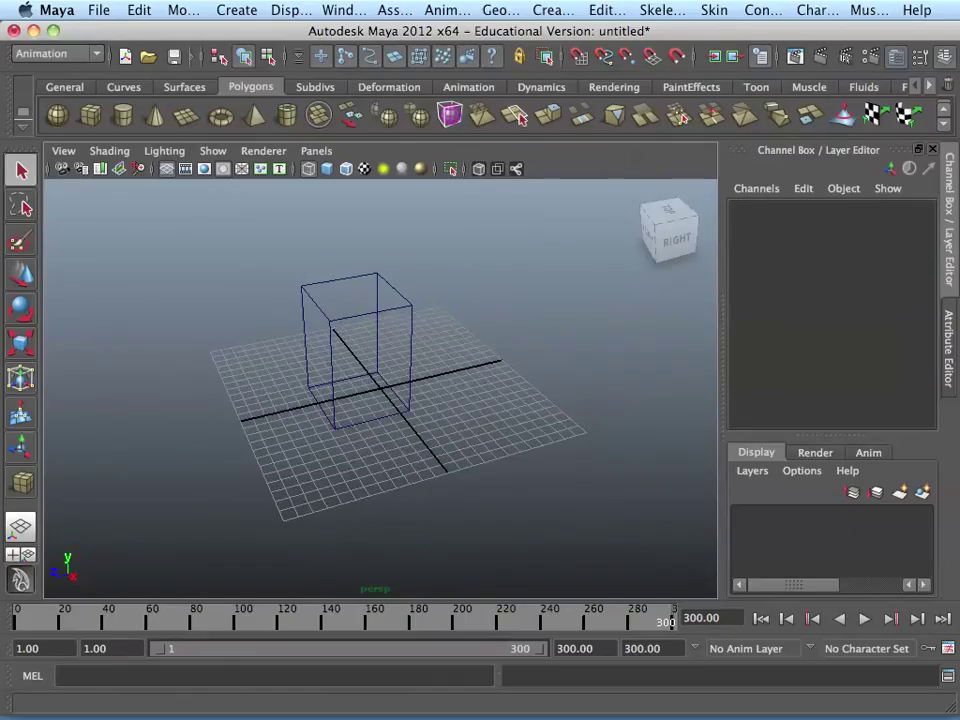
pyautogui.keyDown('alt'); pyautogui.moveTo(340, 247); pyautogui.dragTo(282, 245, button='right'); pyautogui.keyUp('alt')
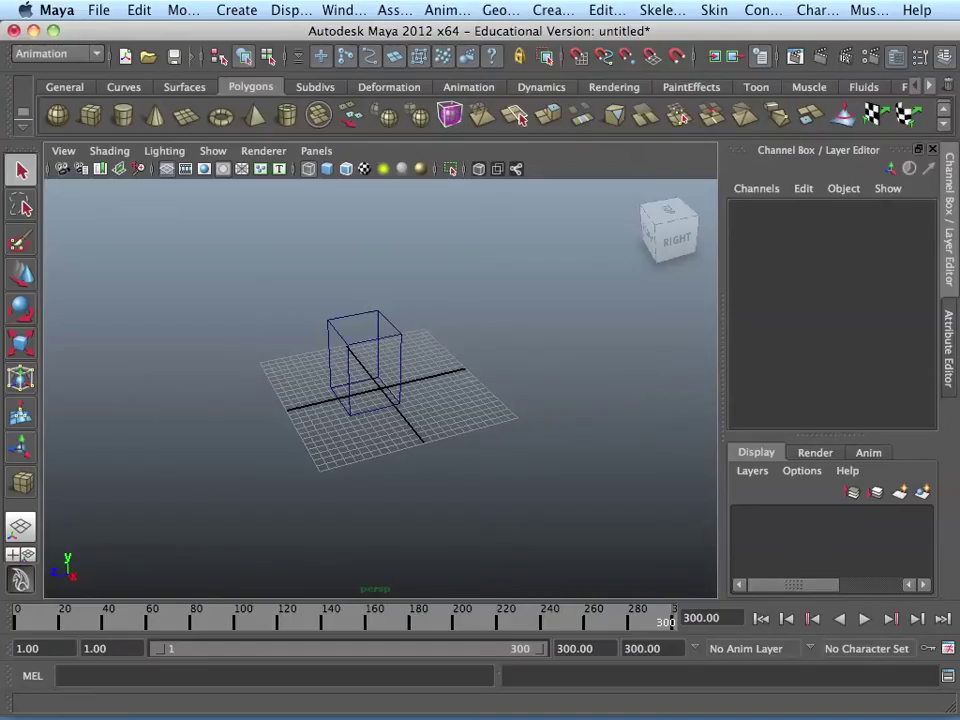
pyautogui.moveTo(282, 245)
pyautogui.keyDown('alt'); pyautogui.mouseDown(button='middle')
pyautogui.moveTo(318, 287)
pyautogui.moveTo(307, 275)
pyautogui.moveTo(201, 247)
pyautogui.moveTo(274, 255)
pyautogui.moveTo(271, 246)
pyautogui.moveTo(318, 235)
pyautogui.moveTo(299, 235)
pyautogui.mouseUp(button='middle'); pyautogui.keyUp('alt')
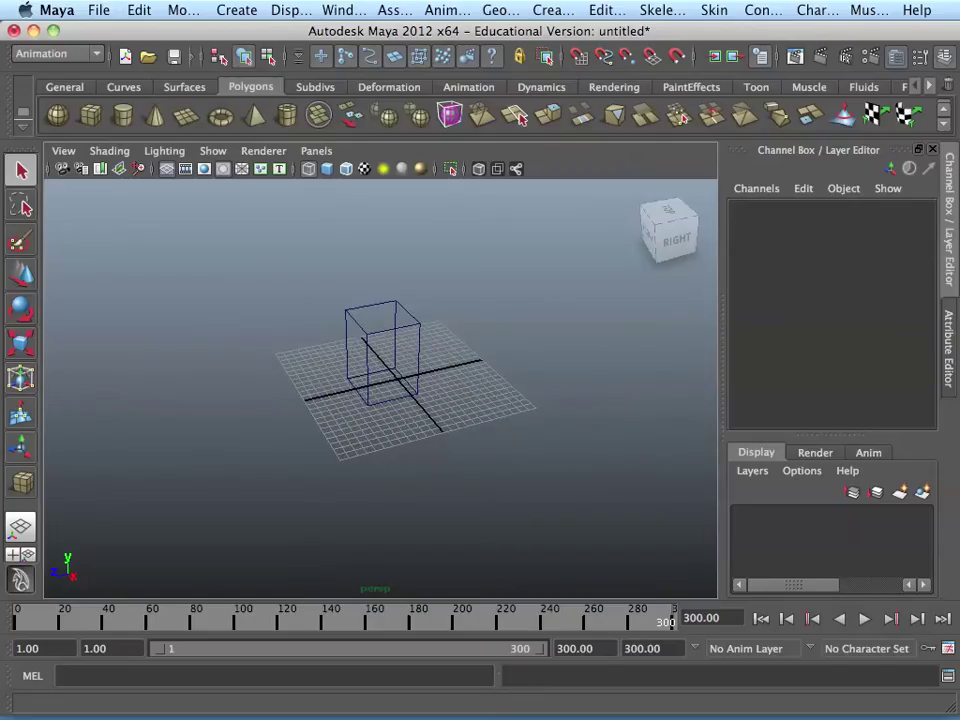
pyautogui.scroll(10, 381, 389)
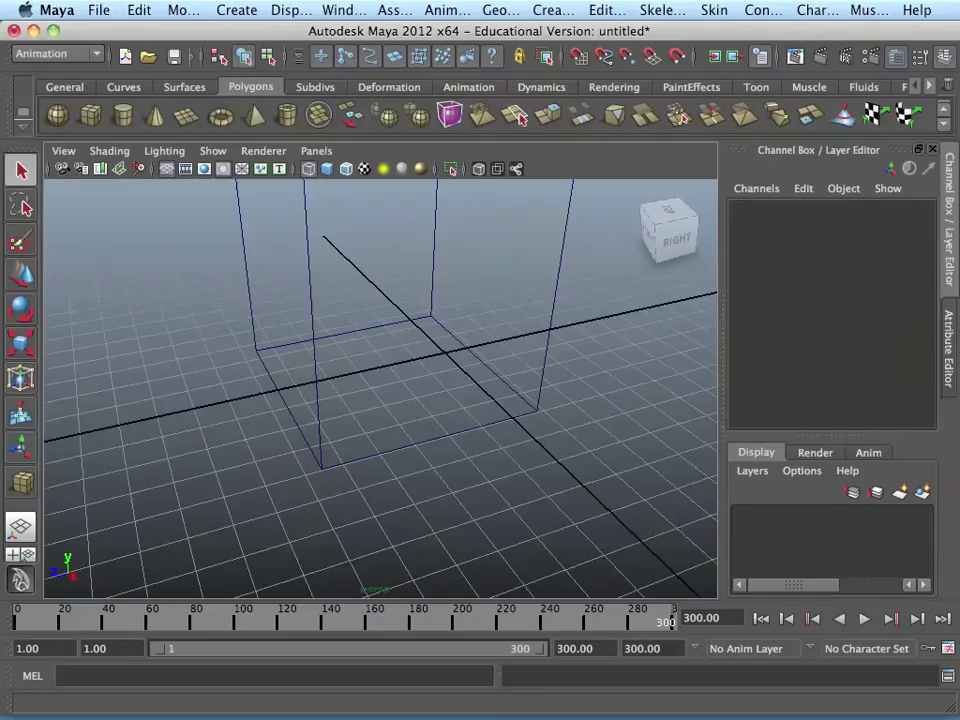
pyautogui.scroll(-10, 381, 389)
pyautogui.scroll(8, 383, 355)
pyautogui.scroll(-10, 383, 355)
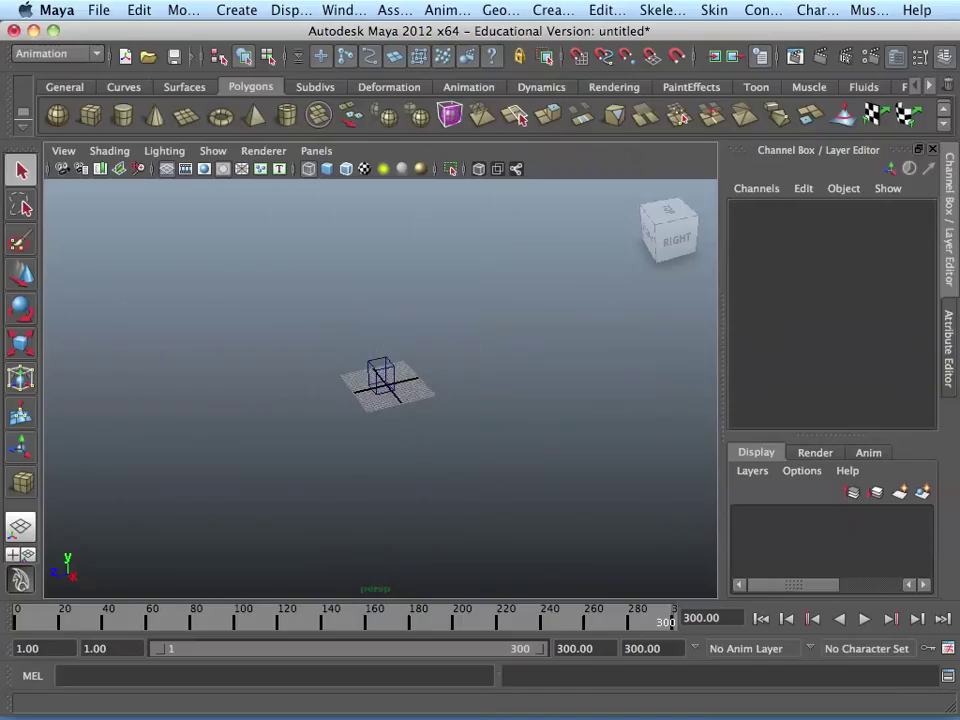
pyautogui.scroll(5, 383, 355)
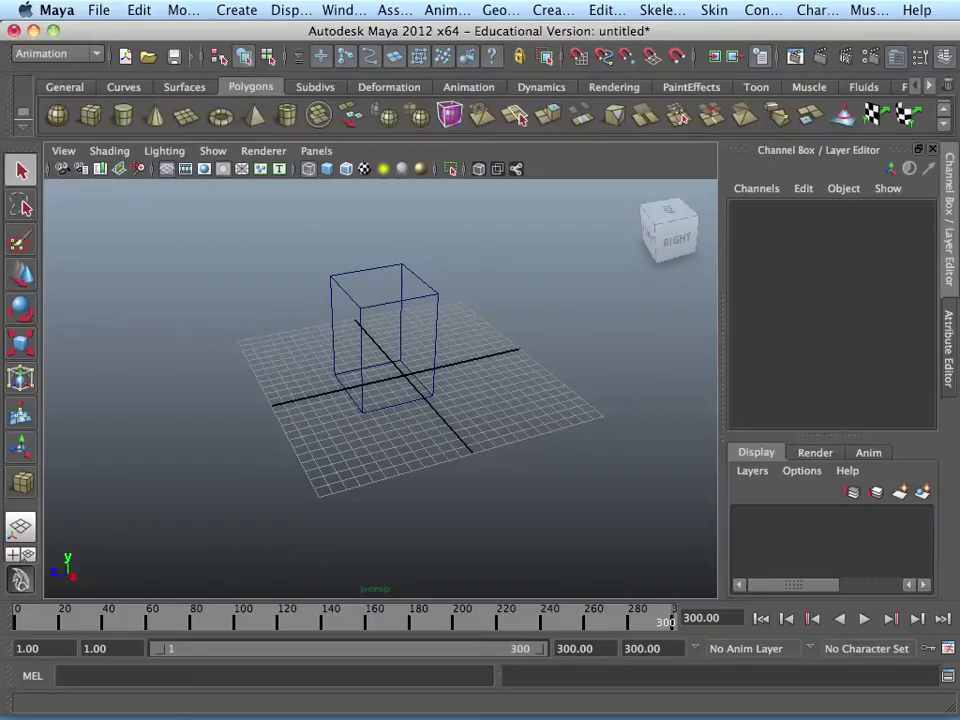
pyautogui.scroll(3, 399, 355)
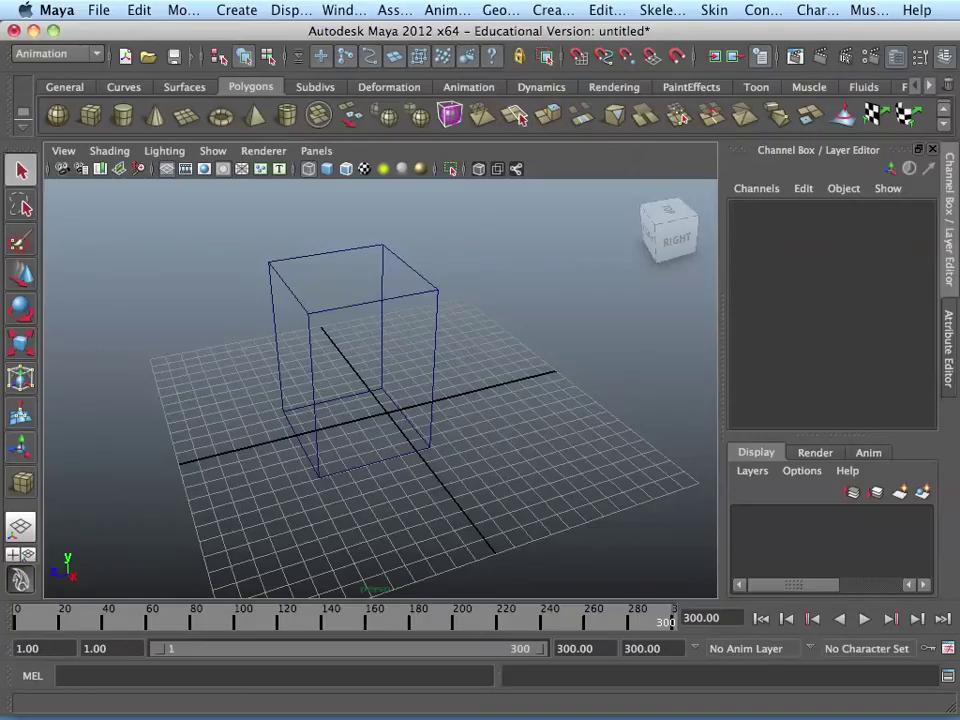
# Frame all scene objects in the perspective view, including once more after zooming in very close.
pyautogui.press('a')
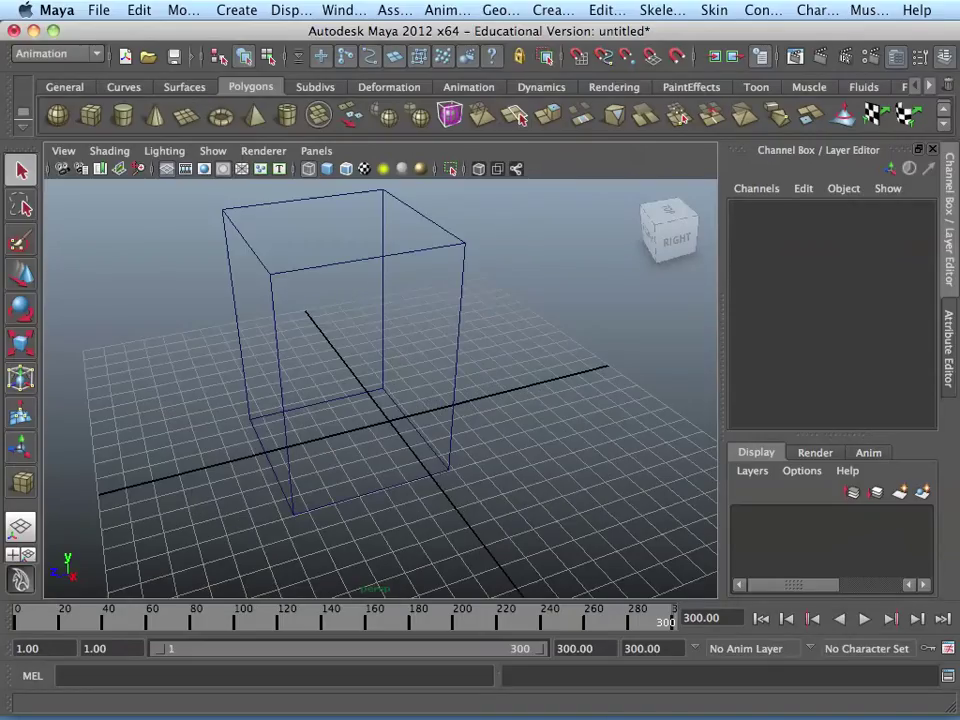
pyautogui.scroll(10, 381, 388)
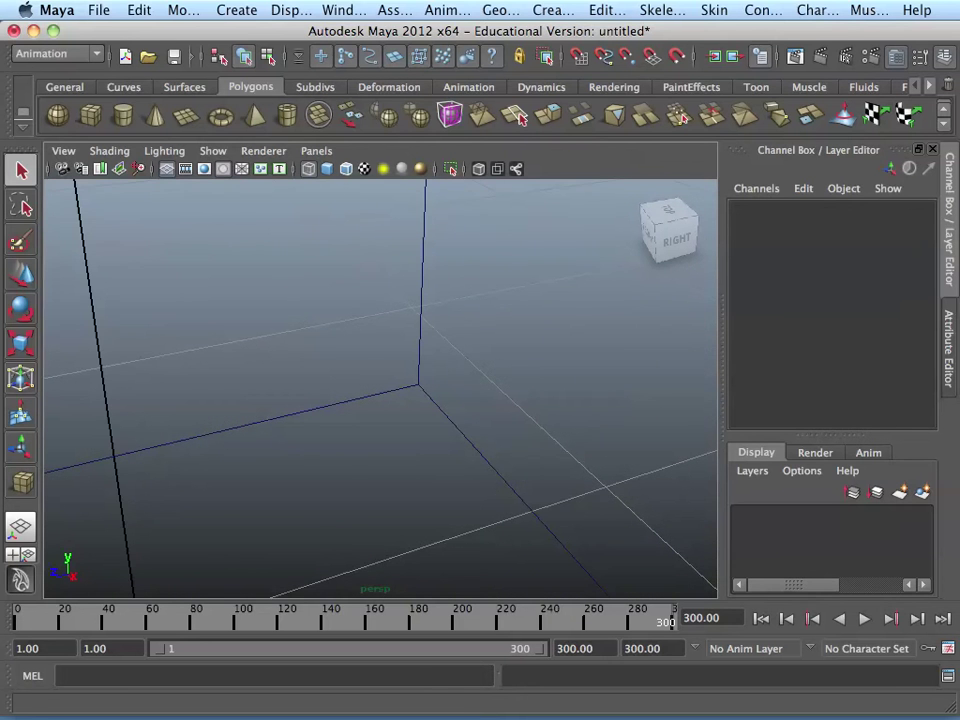
pyautogui.press('a')
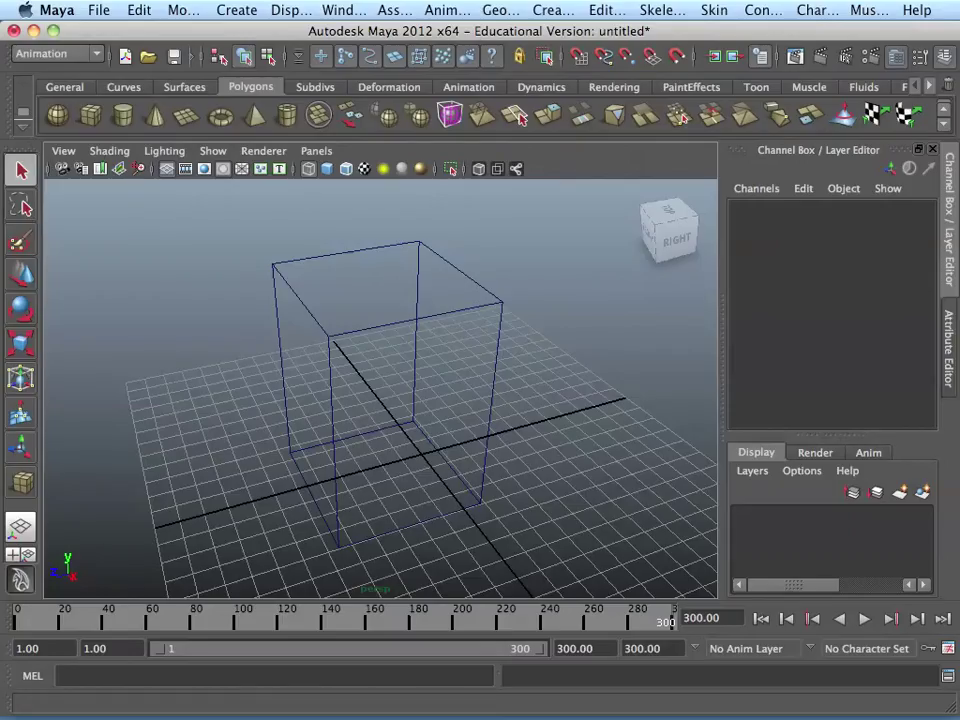
# Select the cube and examine its transform channels and the polyCube1 dimension and subdivision settings.
pyautogui.scroll(-4, 380, 389)
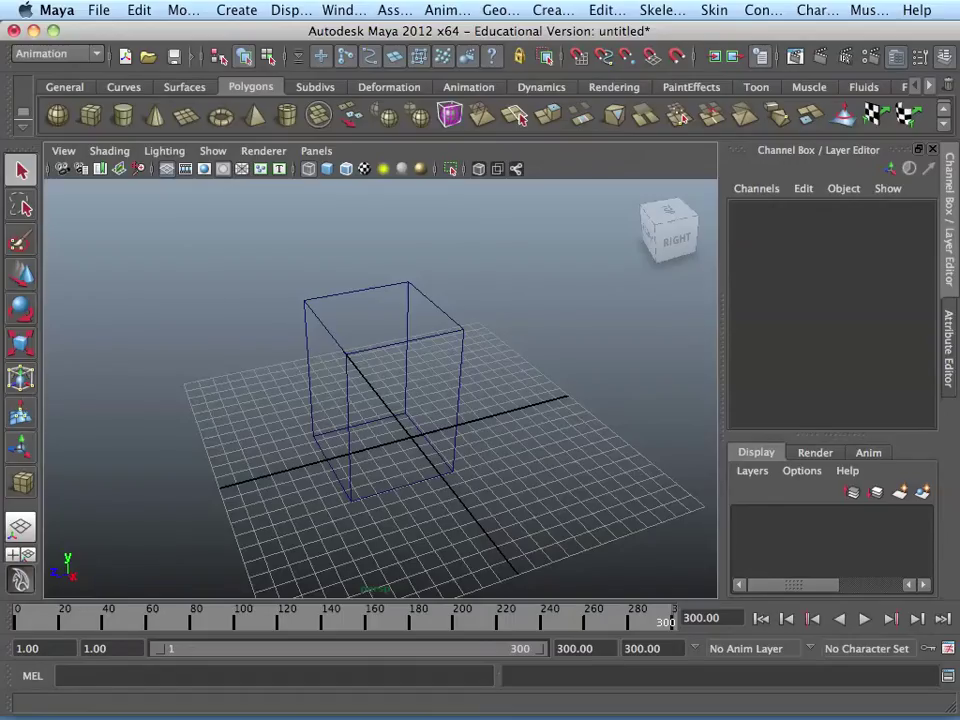
pyautogui.click(458, 400)
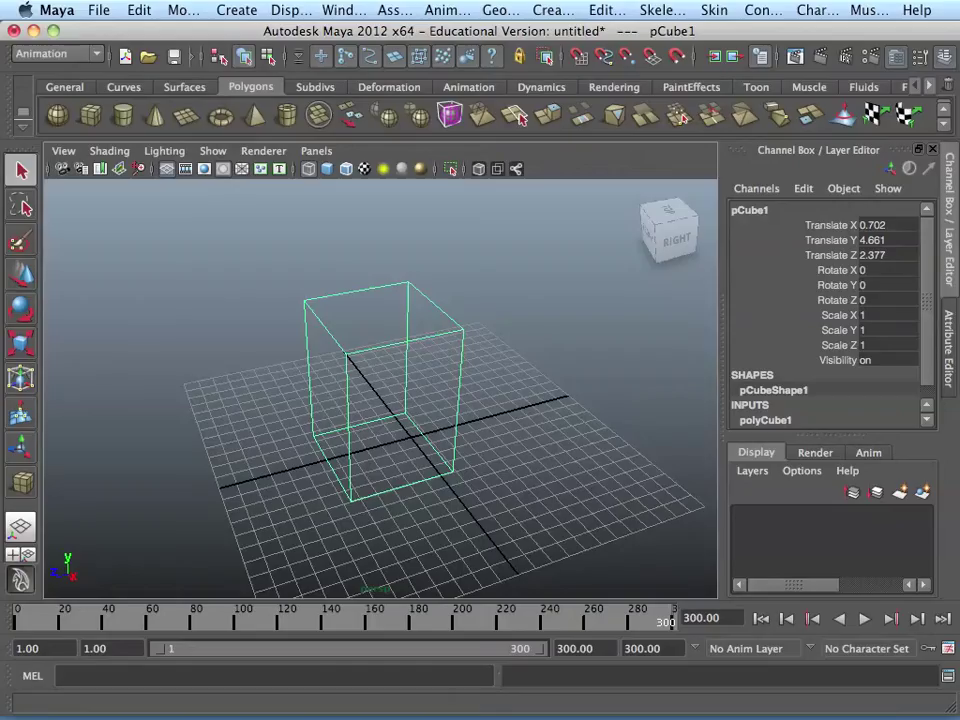
pyautogui.scroll(-1, 830, 290)
pyautogui.click(765, 406)
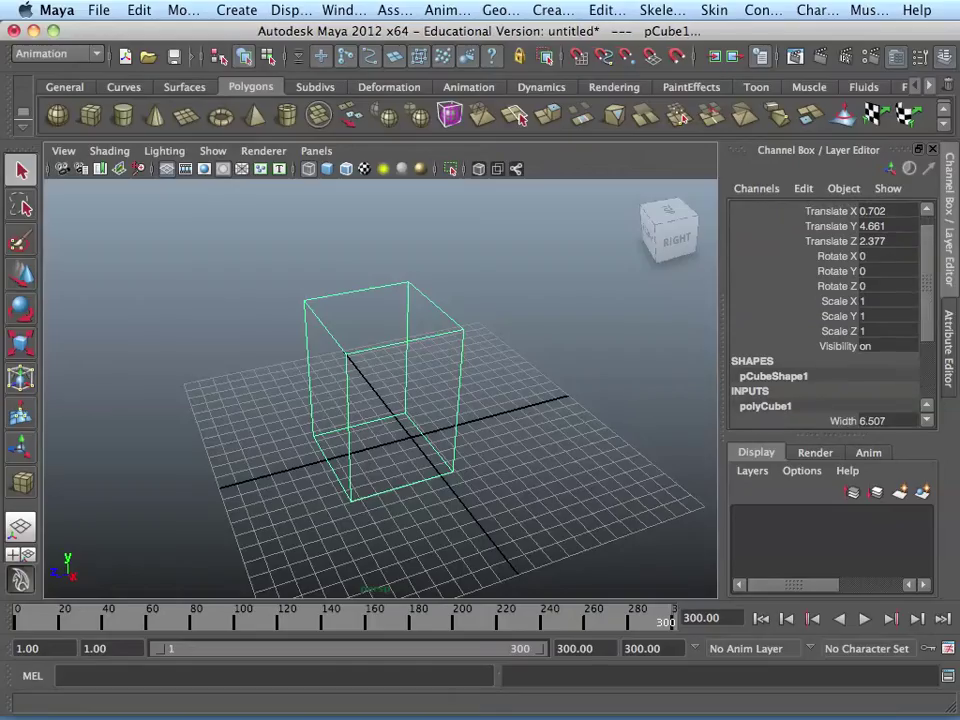
pyautogui.scroll(-7, 770, 400)
pyautogui.scroll(5, 677, 257)
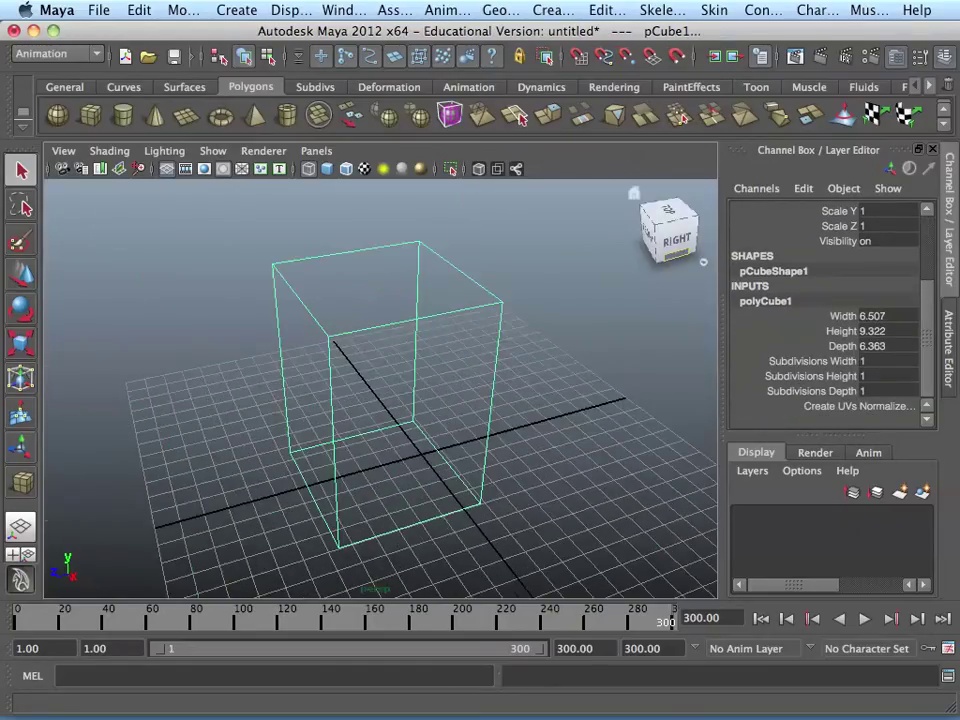
pyautogui.scroll(-5, 677, 257)
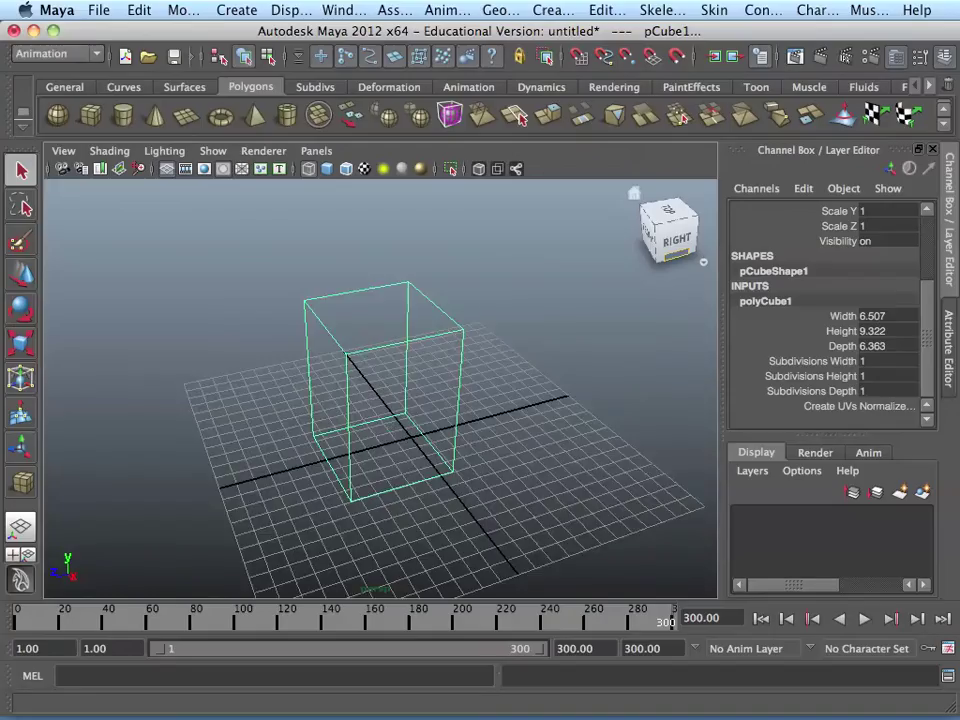
pyautogui.scroll(8, 830, 310)
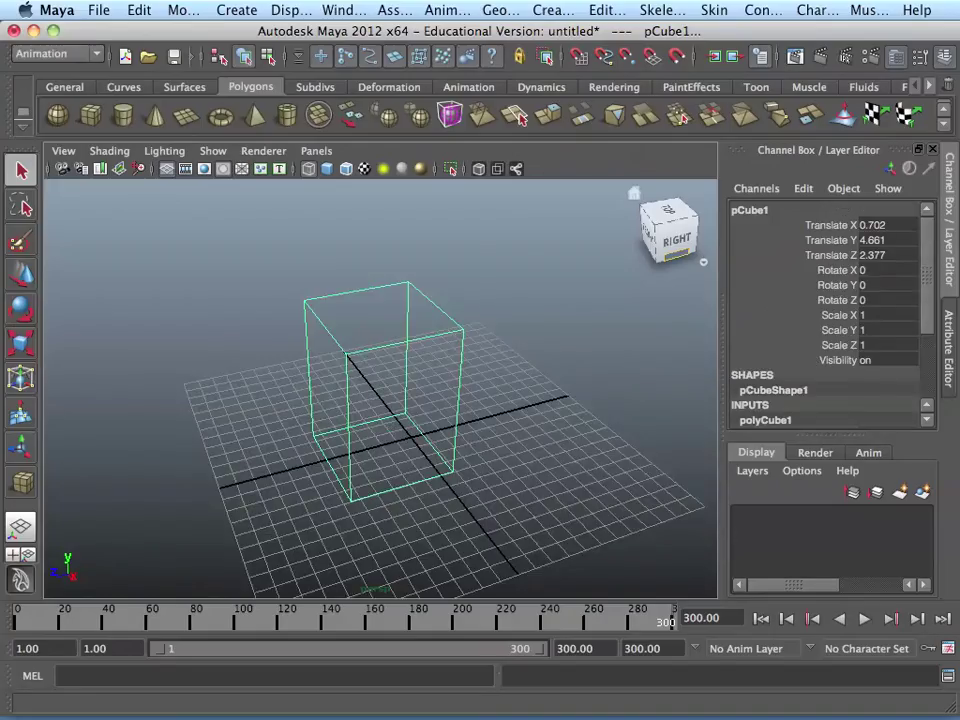
# Set the cube's Translate X to 1.
pyautogui.doubleClick(875, 240)
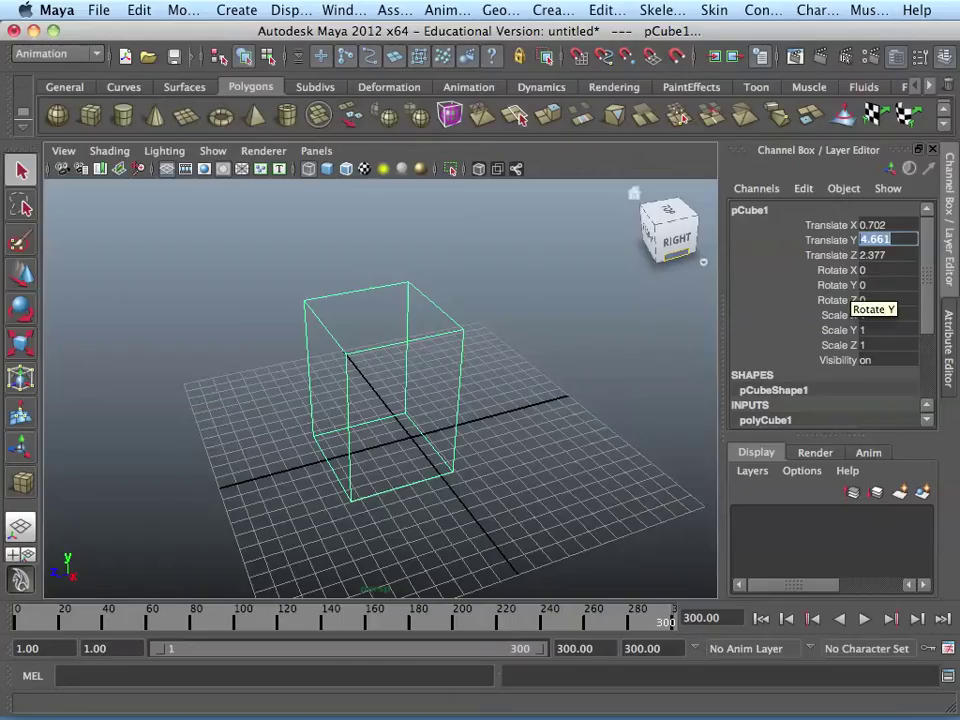
pyautogui.doubleClick(875, 225)
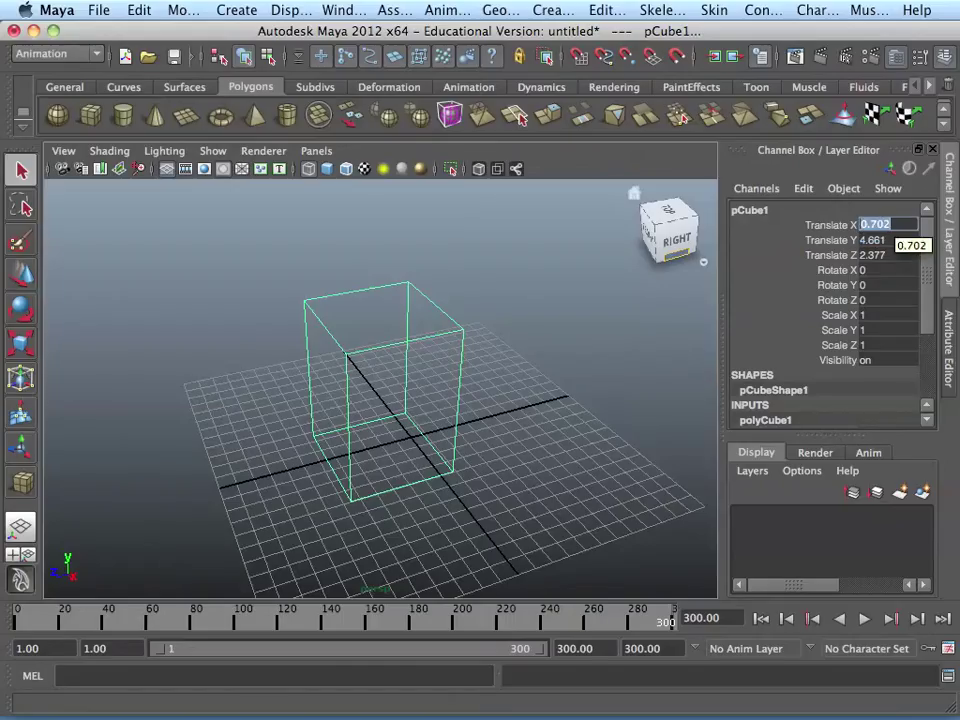
pyautogui.write('1')
pyautogui.press('Return')
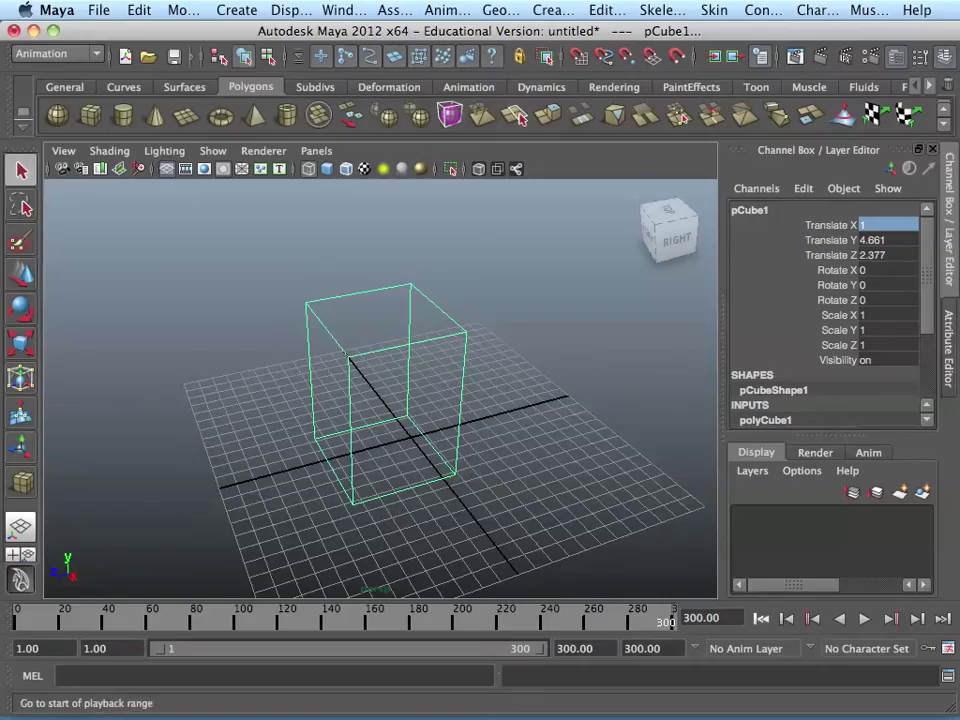
# Return the timeline to frame 1, clear the selection and select the cube again.
pyautogui.scroll(-5, 495, 300)
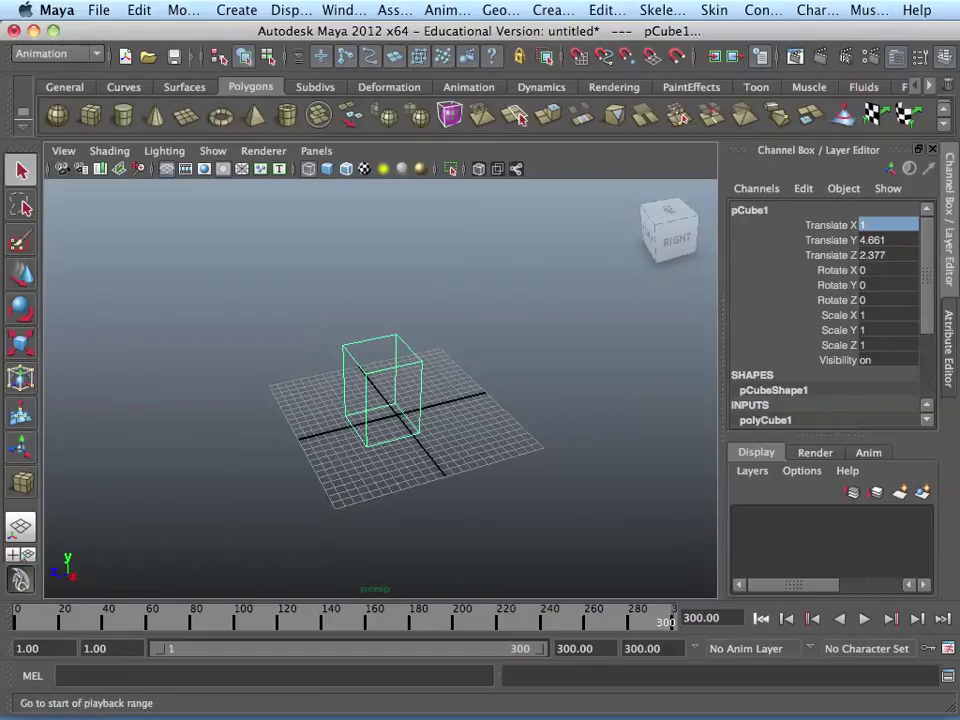
pyautogui.hotkey('alt', 'shift', 'v')
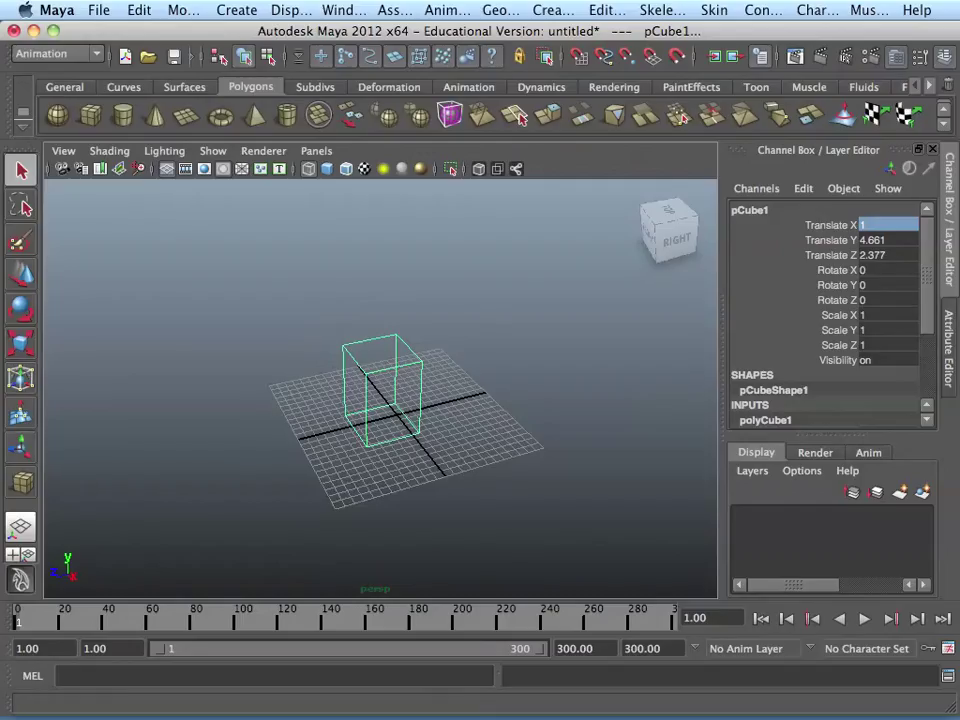
pyautogui.hotkey('ctrl', 'z')
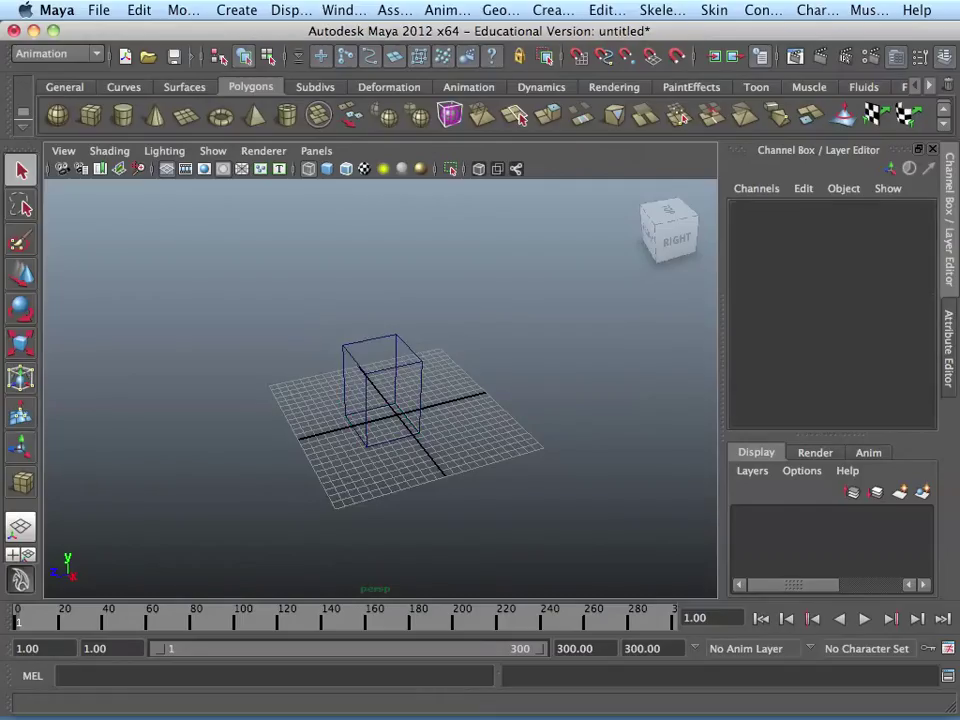
pyautogui.hotkey('shift', 'z')
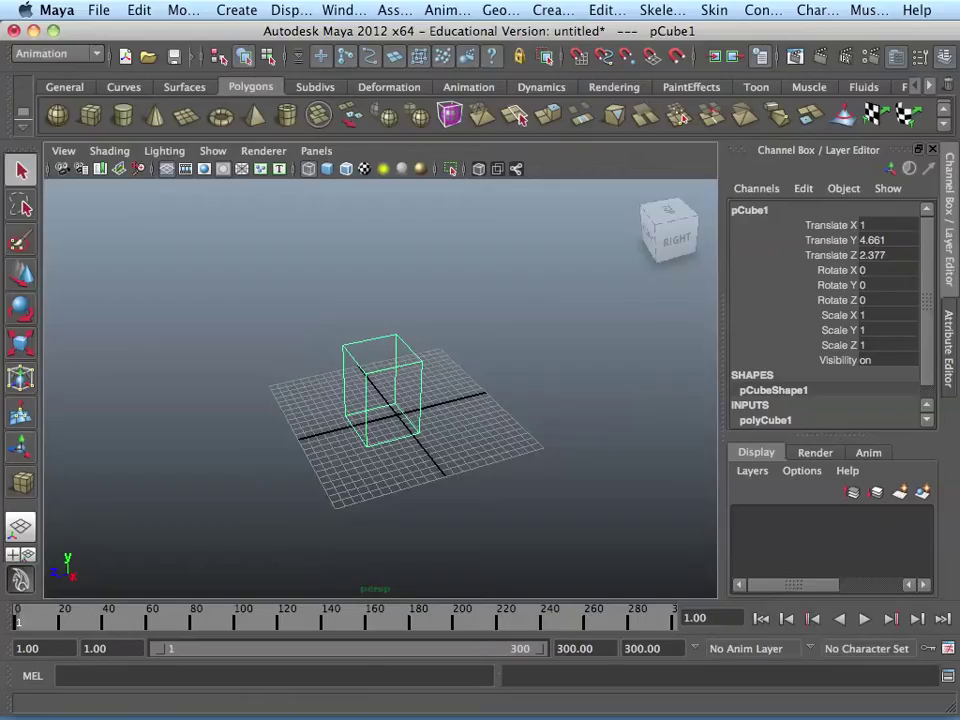
# Move the cube along the Z axis with the Move tool until its Translate Z is about 8.98.
pyautogui.press('w')
pyautogui.click(321, 404)
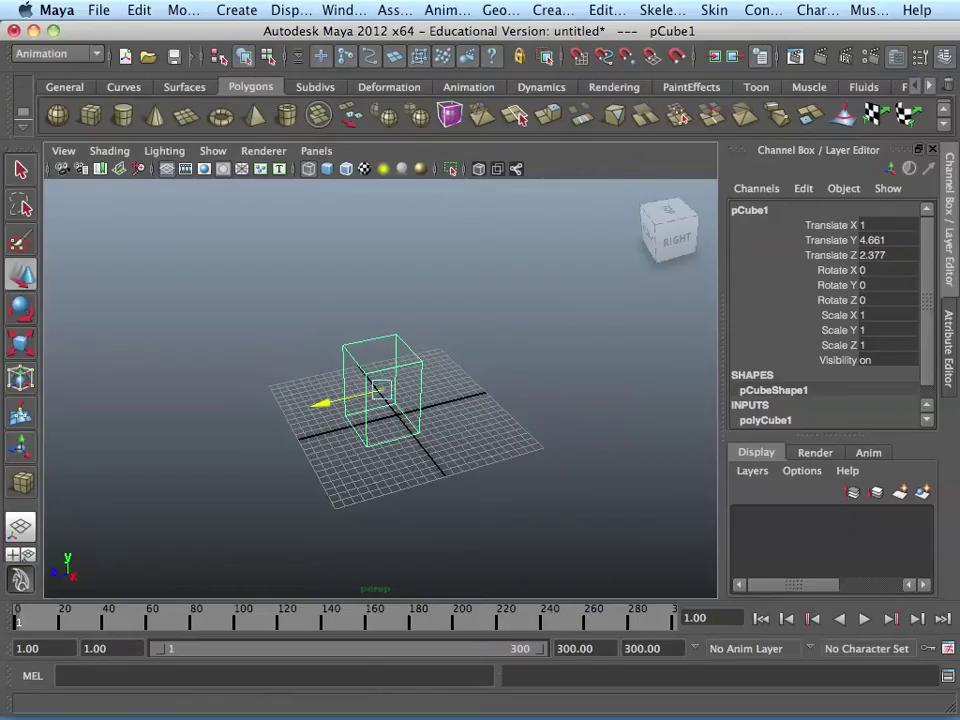
pyautogui.moveTo(321, 404); pyautogui.dragTo(338, 400)
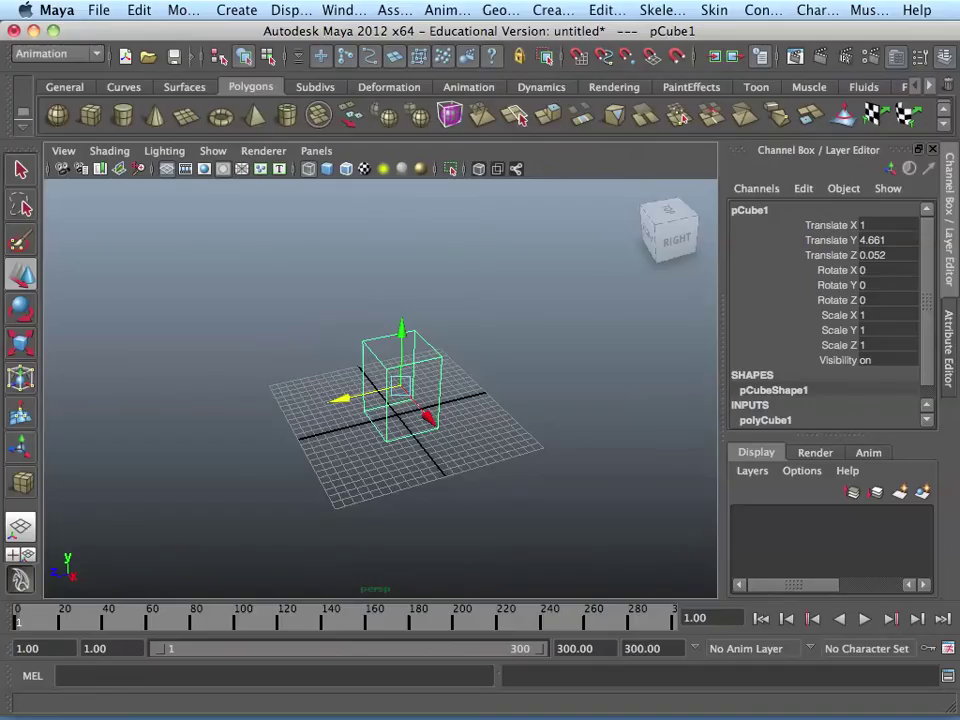
pyautogui.press('super+z')
pyautogui.press('super+z')
pyautogui.press('super+z')
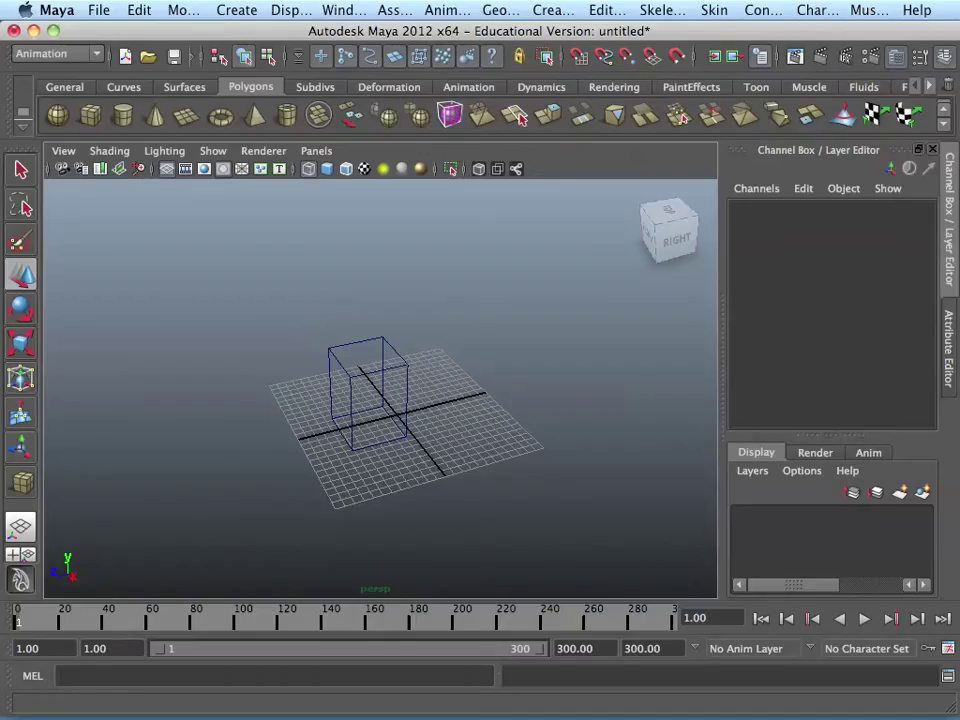
pyautogui.click(383, 370)
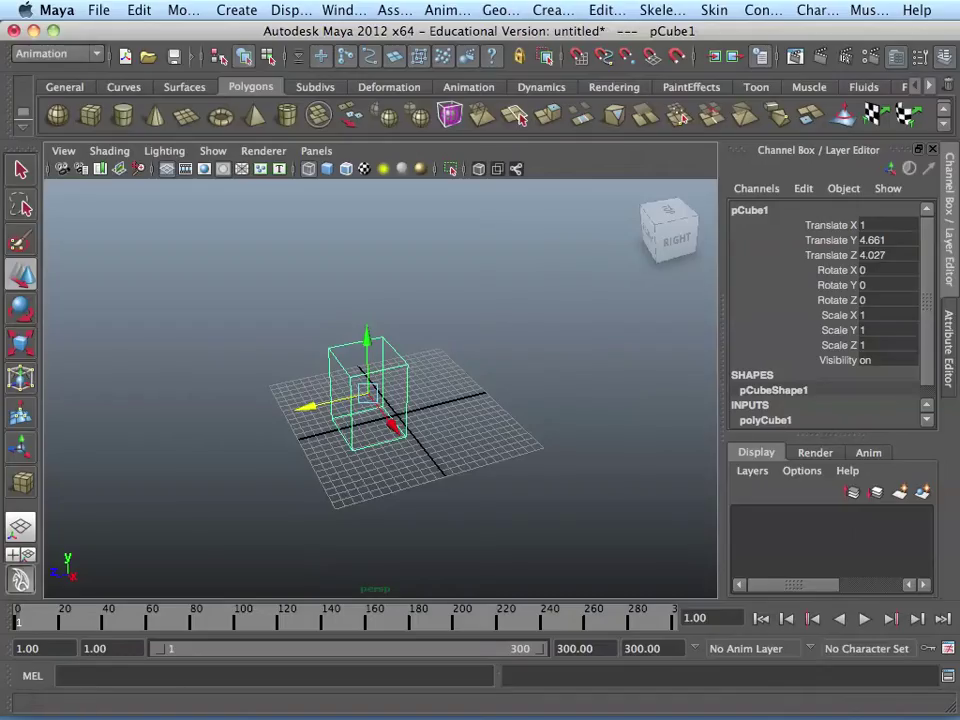
pyautogui.moveTo(320, 403)
pyautogui.mouseDown()
pyautogui.moveTo(259, 418)
pyautogui.moveTo(399, 407)
pyautogui.moveTo(362, 395)
pyautogui.moveTo(317, 401)
pyautogui.moveTo(429, 369)
pyautogui.moveTo(291, 407)
pyautogui.moveTo(319, 406)
pyautogui.mouseUp()
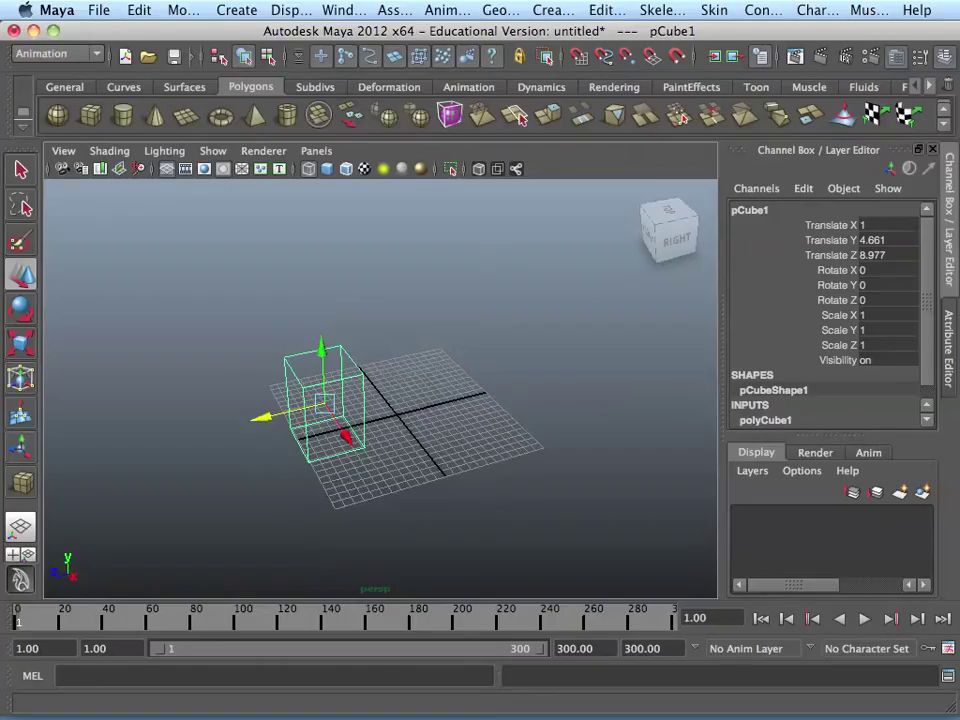
# Key only the cube's Translate Z channel at frame 1, then deselect and reselect the cube.
pyautogui.click(875, 255)
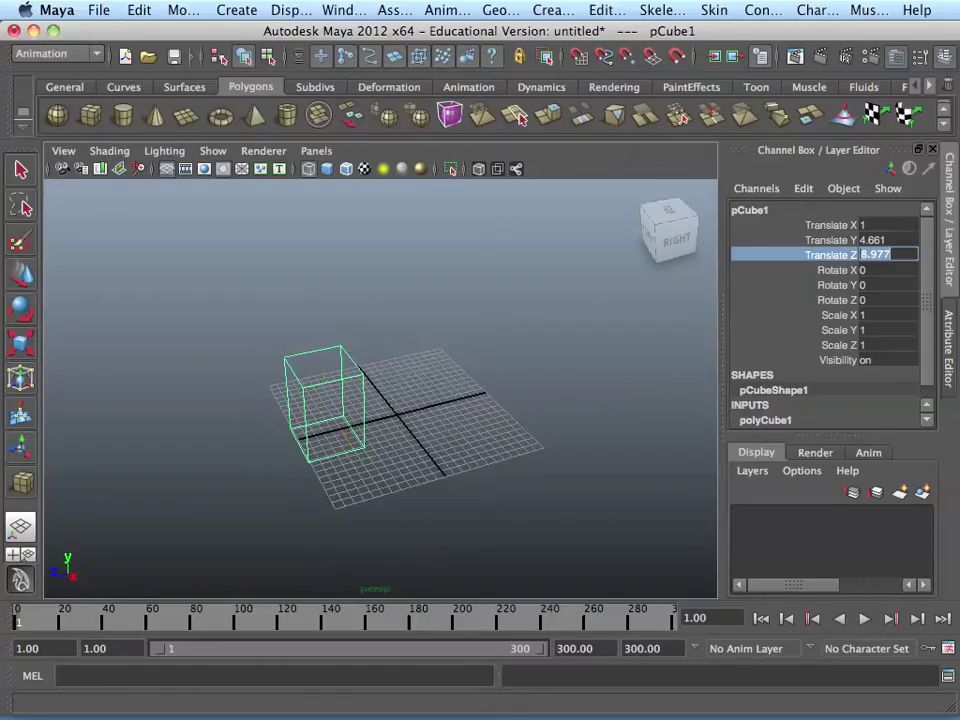
pyautogui.rightClick(840, 255)
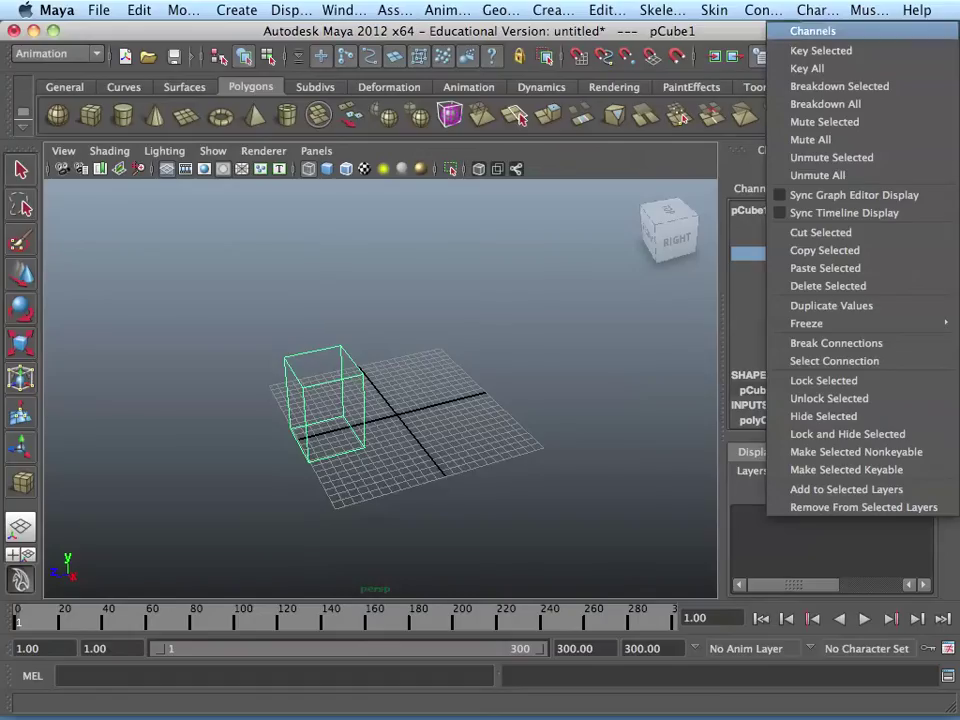
pyautogui.click(821, 50)
pyautogui.hotkey('ctrl', 'z')
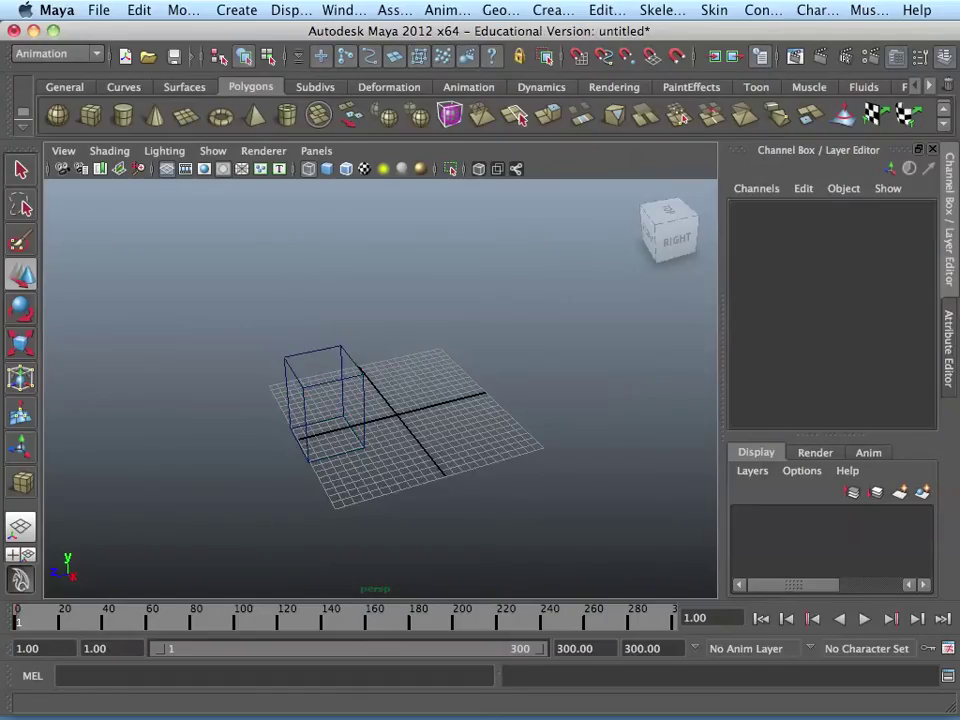
pyautogui.hotkey('shift', 'z')
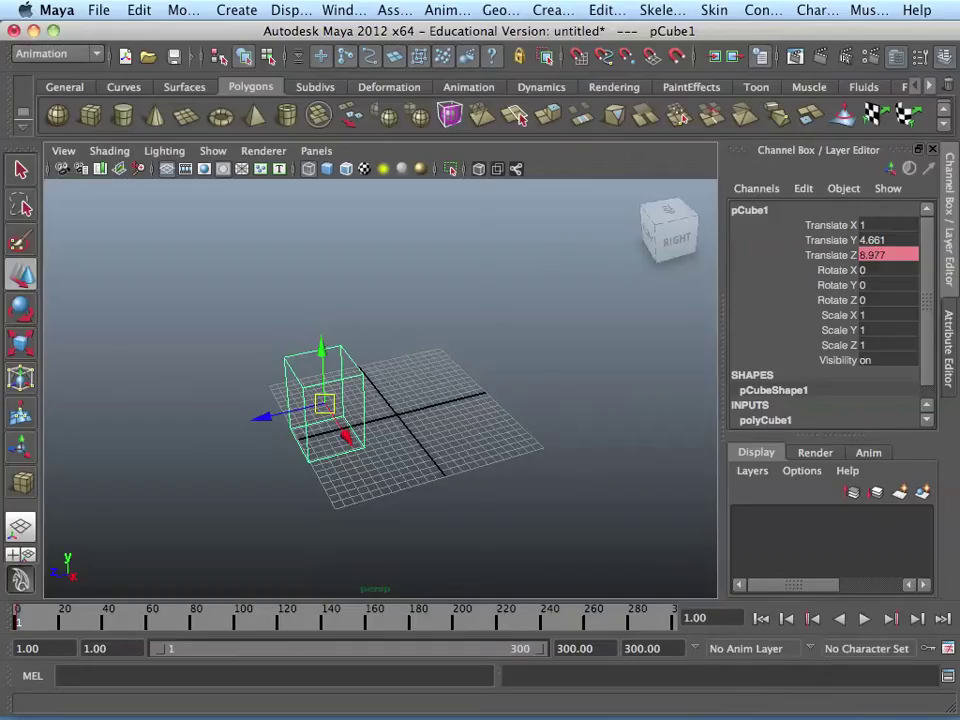
# Go to frame 50 and set the cube's Translate Z to 20.
pyautogui.click(698, 617)
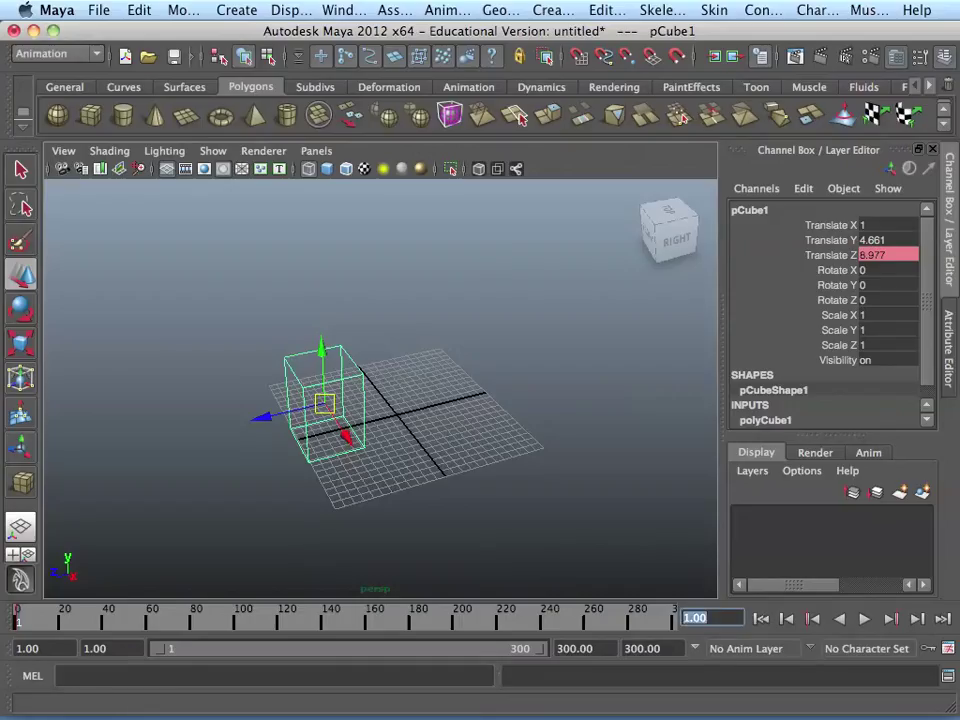
pyautogui.write('50')
pyautogui.press('Return')
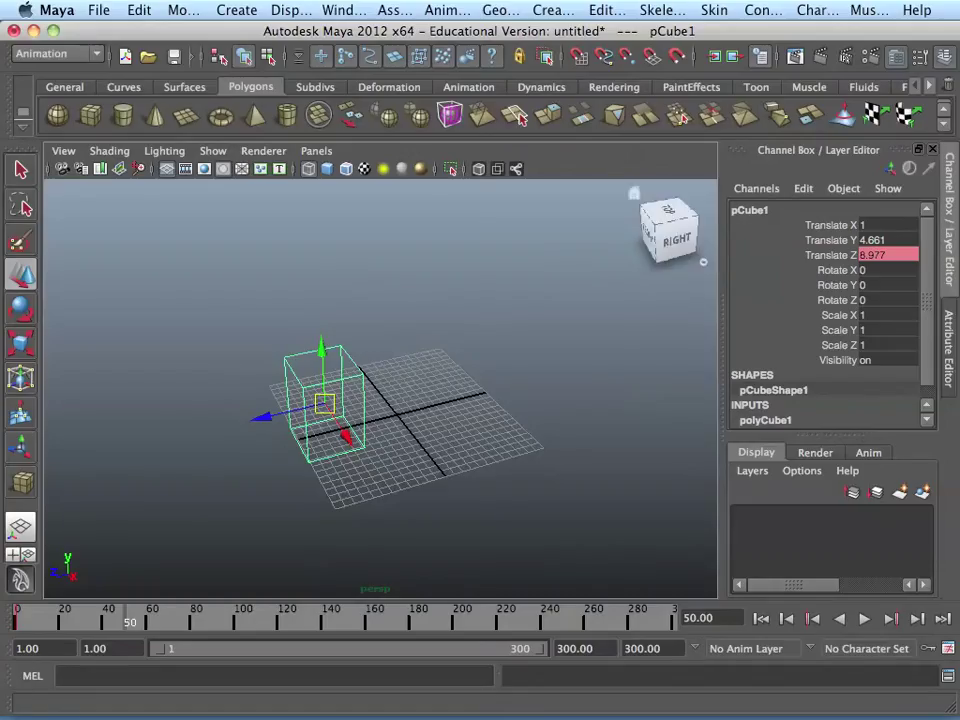
pyautogui.click(888, 255)
pyautogui.write('20')
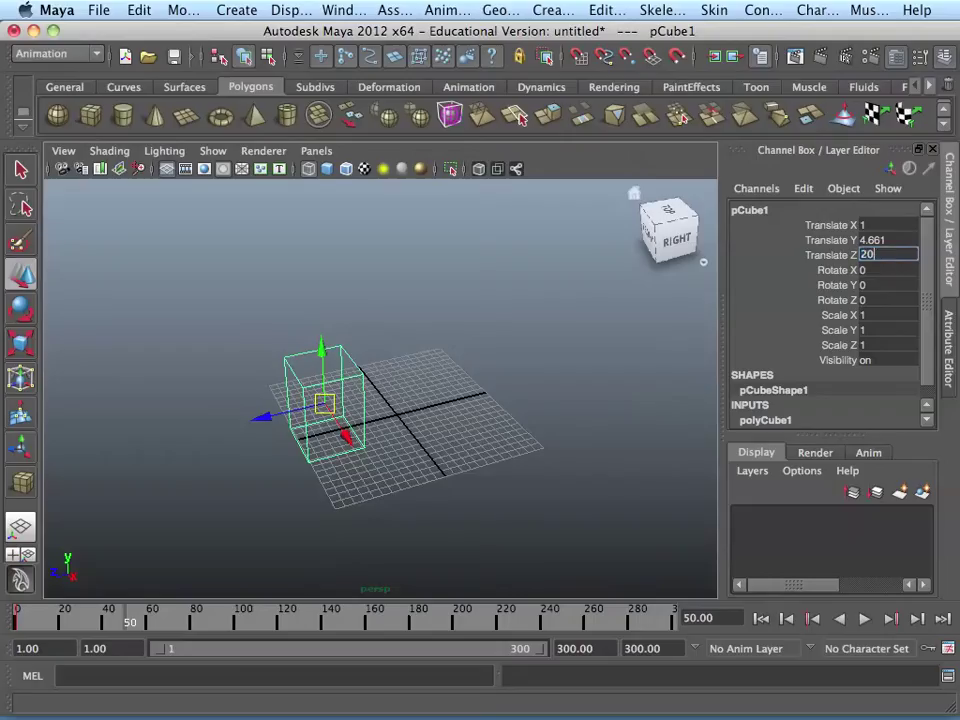
pyautogui.press('Return')
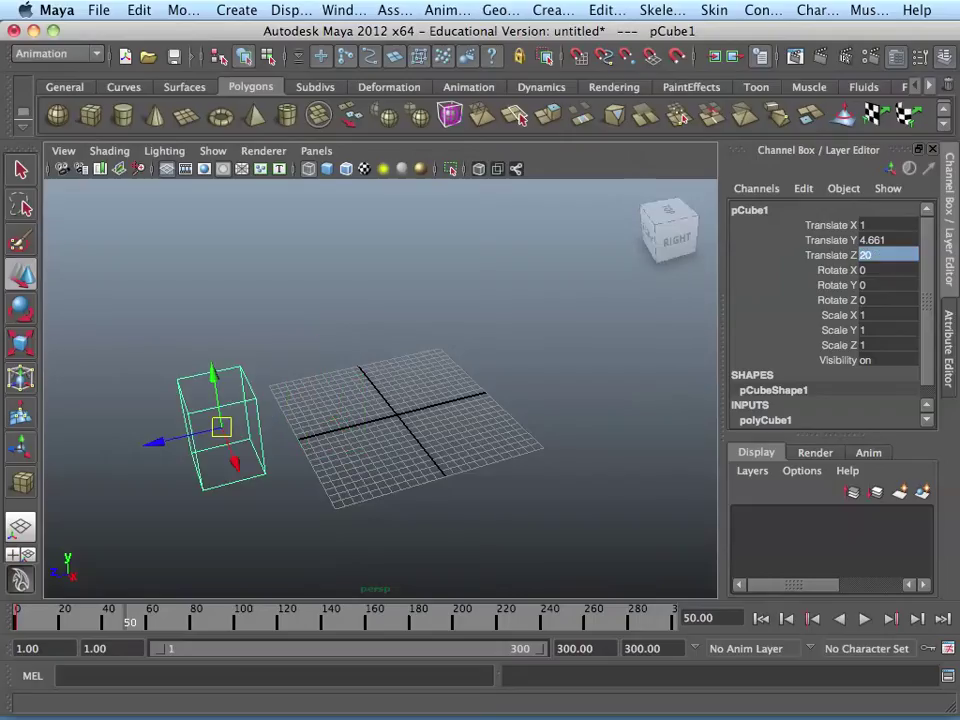
# Move the cube along the Z axis to a Translate Z of about -22.43 and key that channel at frame 50.
pyautogui.moveTo(155, 441); pyautogui.dragTo(510, 358)
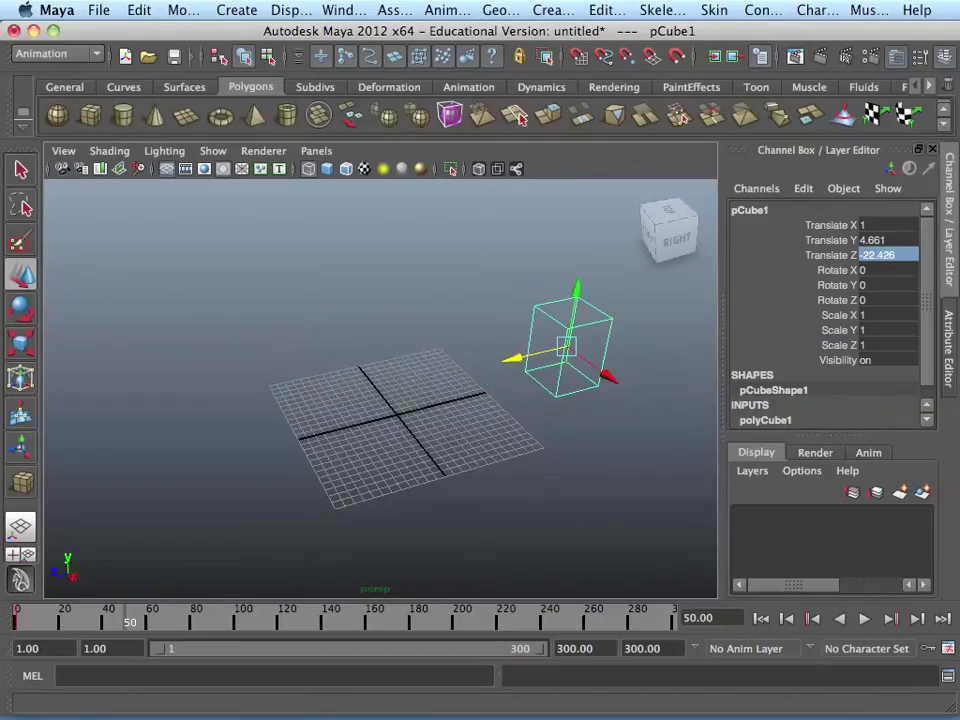
pyautogui.click(832, 255)
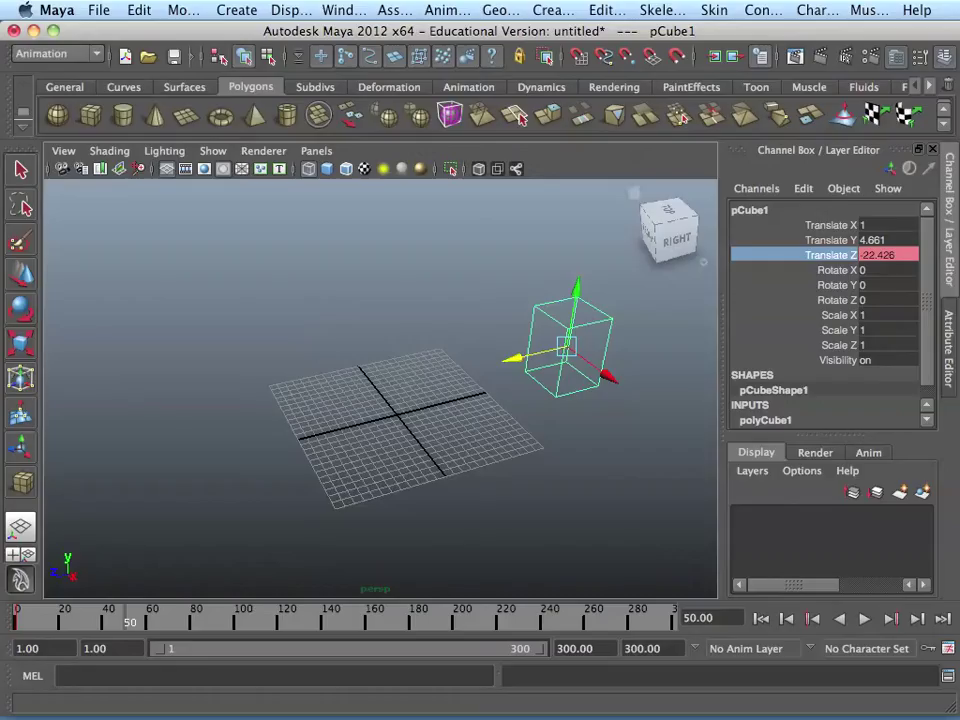
pyautogui.rightClick(830, 255)
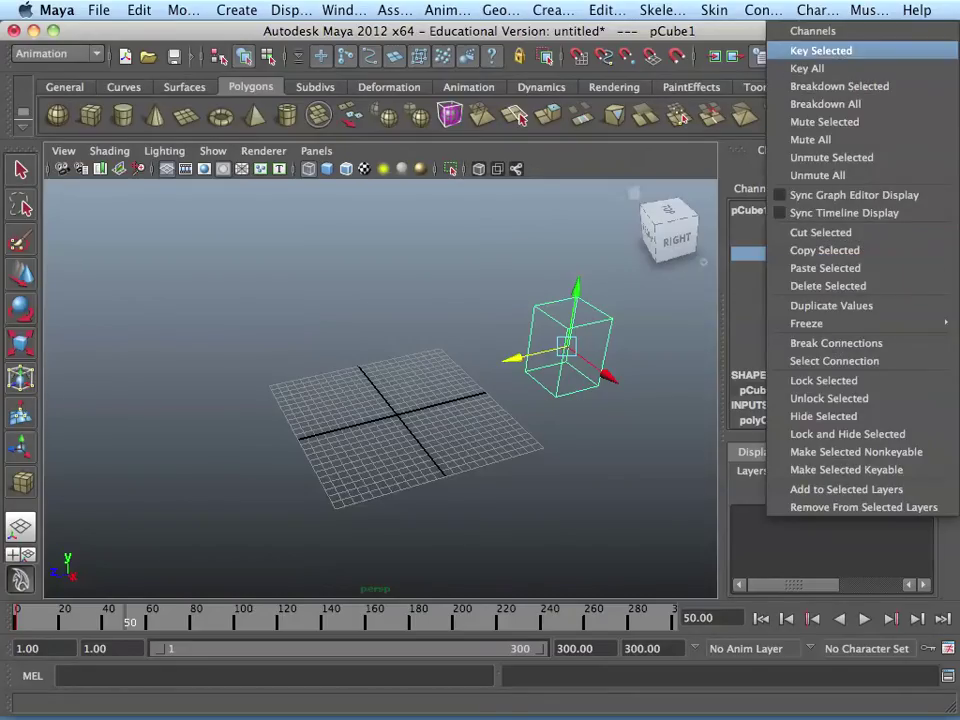
pyautogui.click(821, 50)
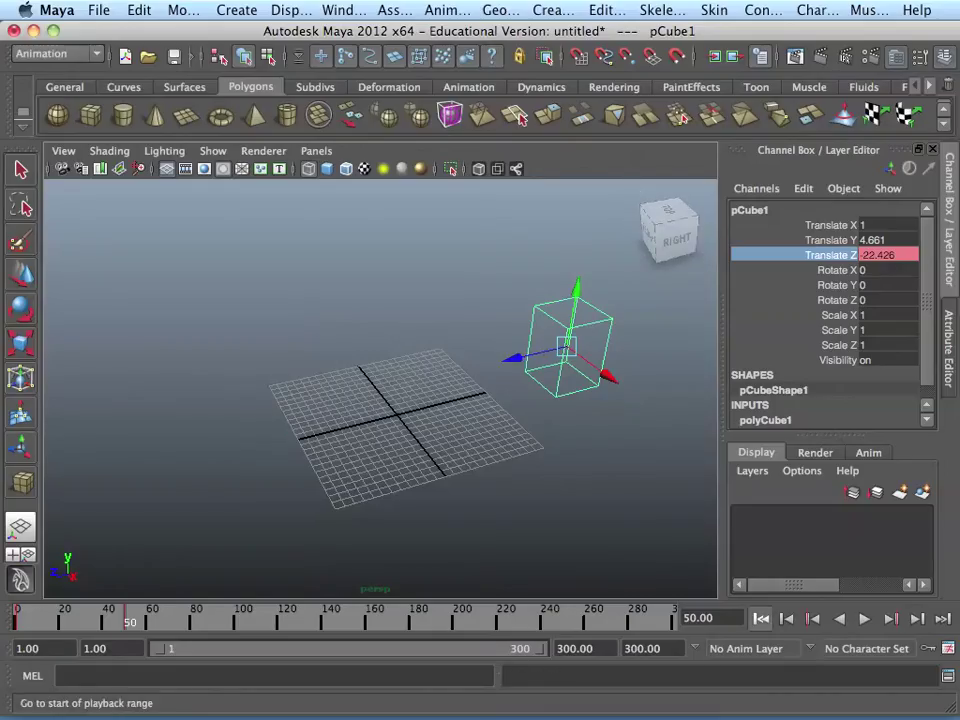
# Play the cube's animation from frame 1, stop it, play it once more, and end playback back at frame 1.
pyautogui.click(787, 618)
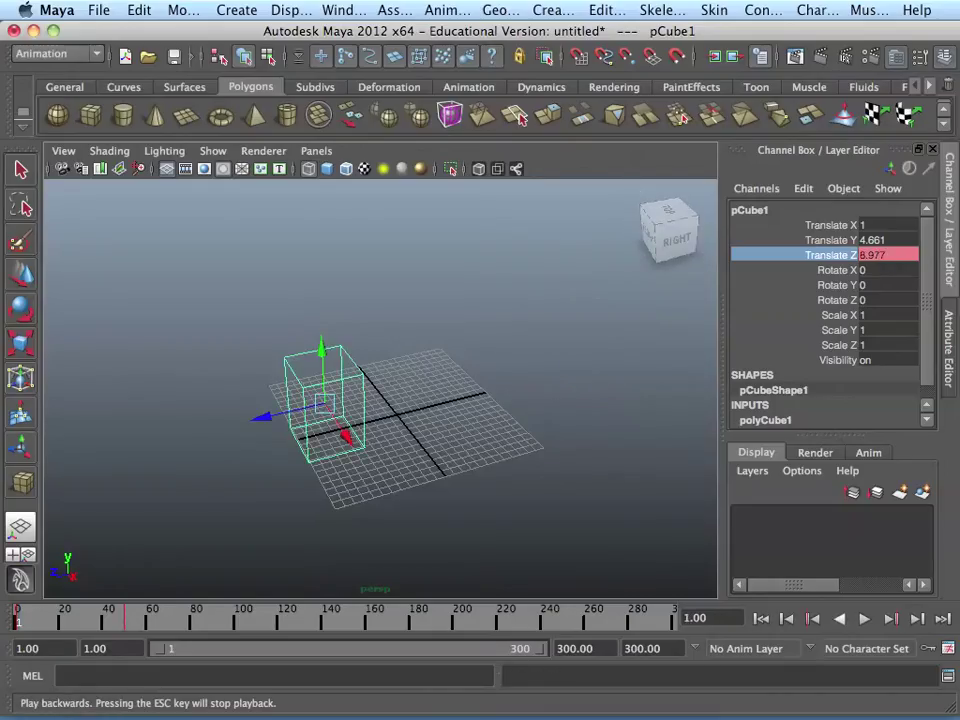
pyautogui.click(864, 618)
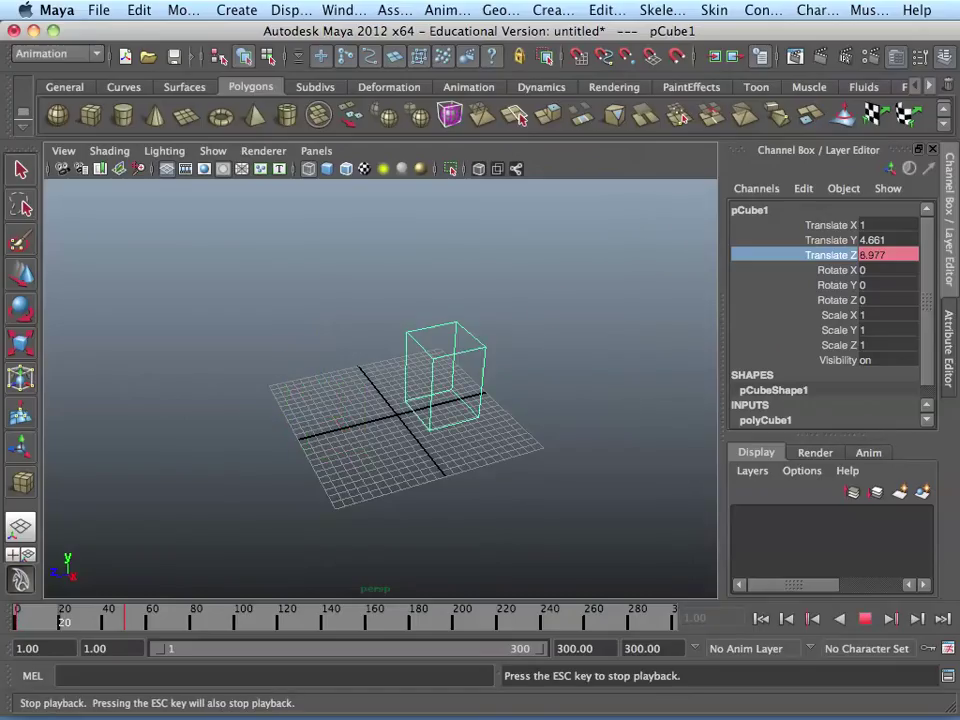
pyautogui.click(864, 618)
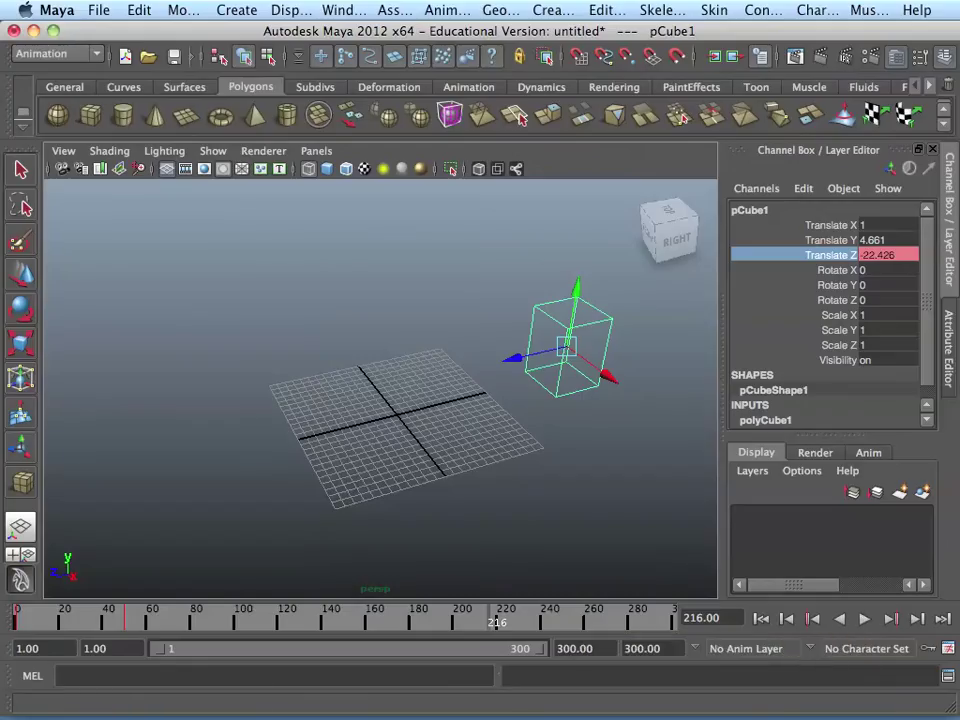
pyautogui.hotkey('alt', 'v')
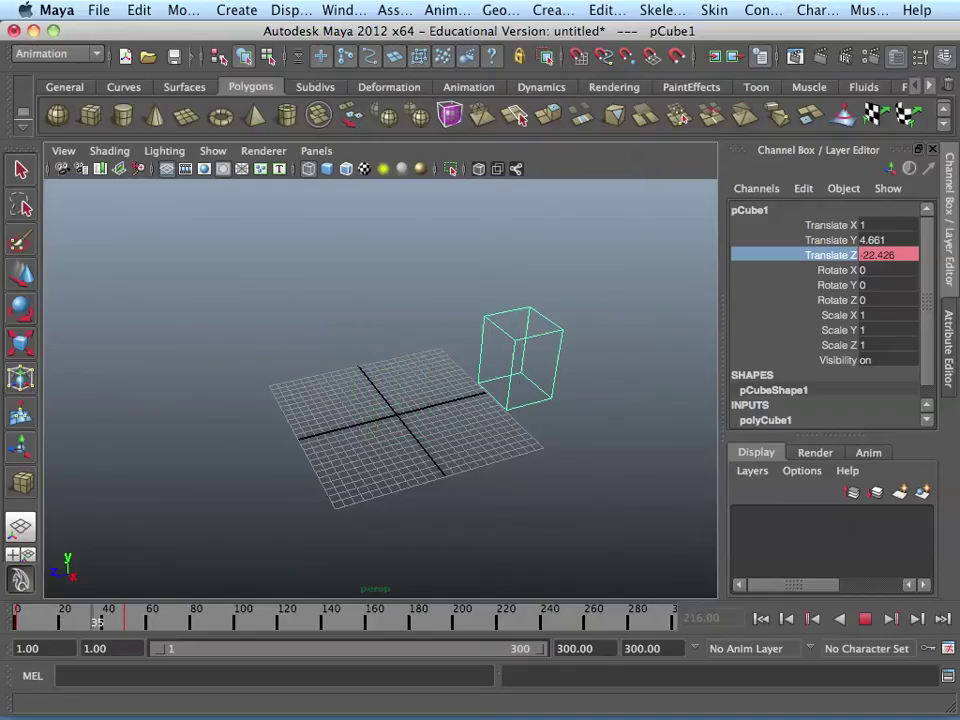
pyautogui.press('Escape')
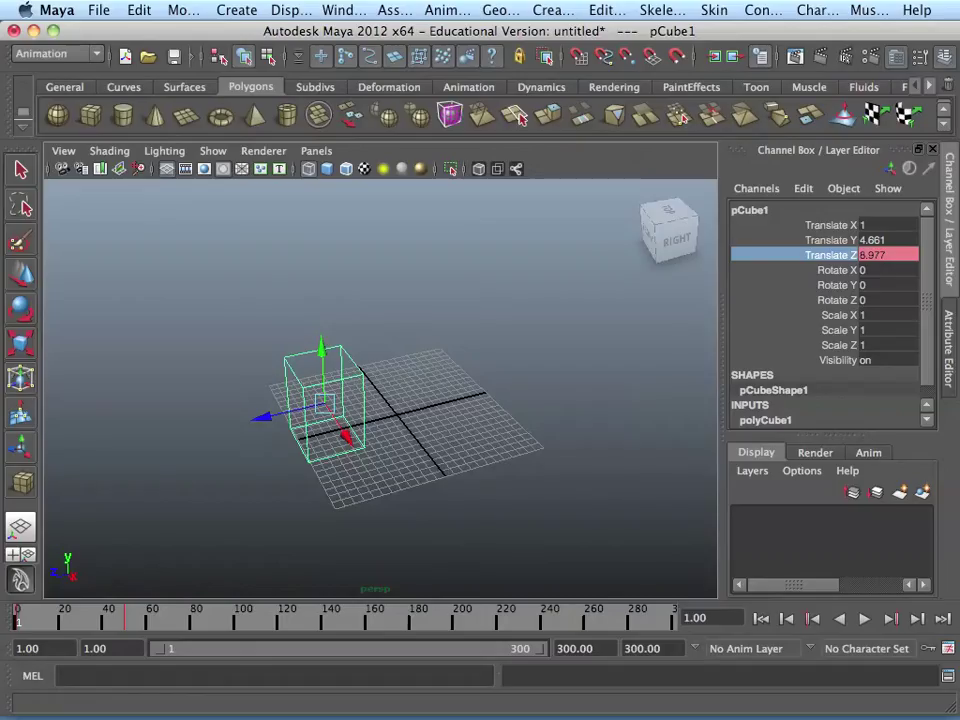
# Deselect the cube, scrub to frame 5, reselect the cube, and play and stop its animation.
pyautogui.click(520, 118)
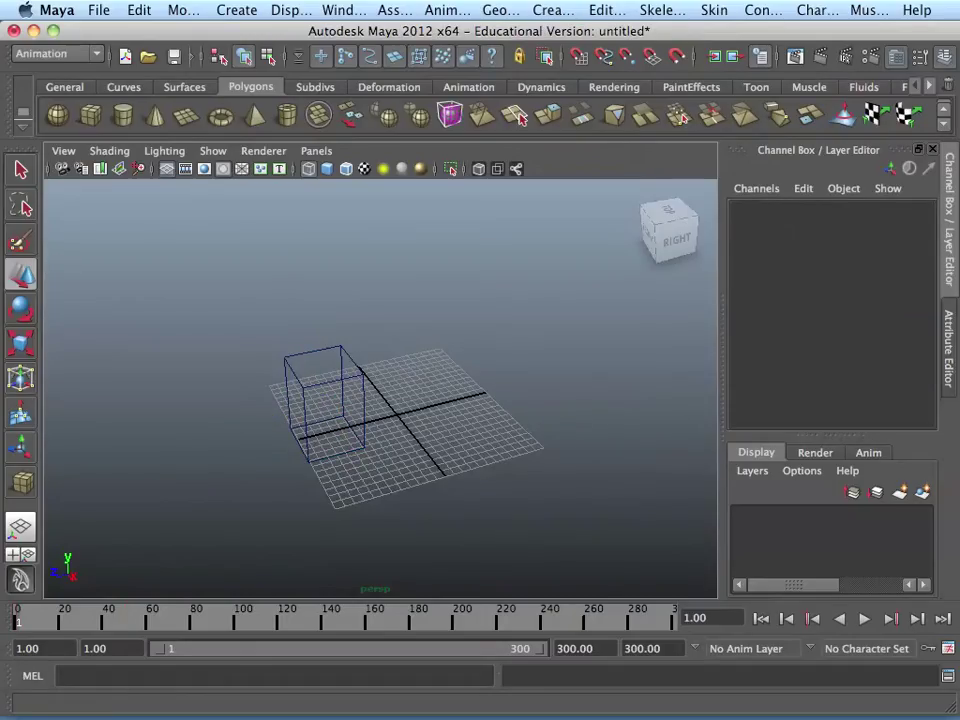
pyautogui.moveTo(17, 617); pyautogui.dragTo(27, 617)
pyautogui.click(338, 380)
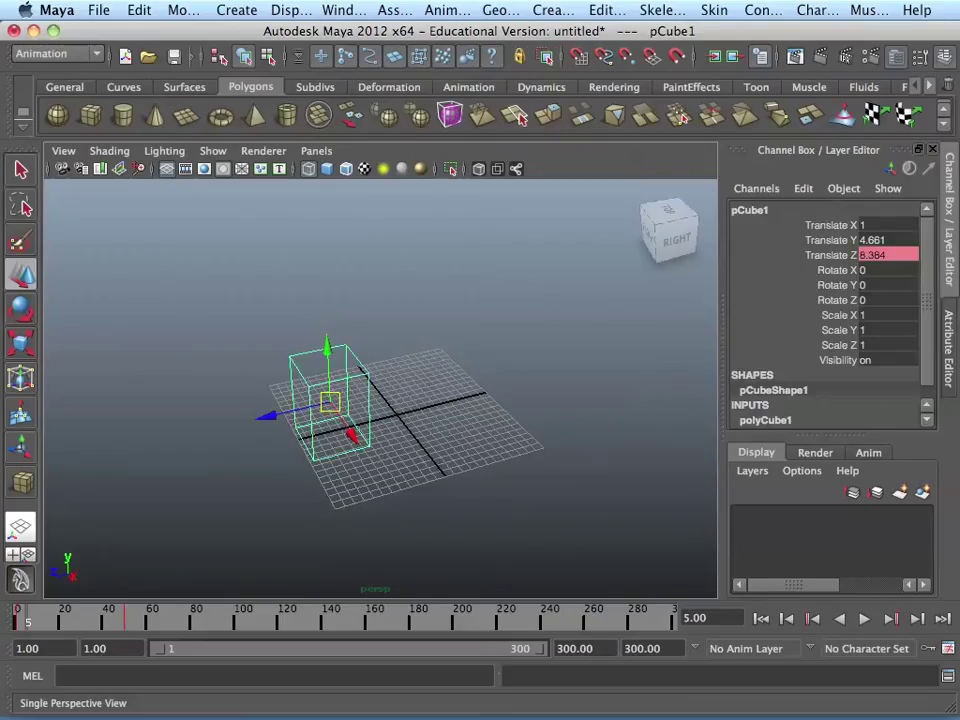
pyautogui.hotkey('alt', 'v')
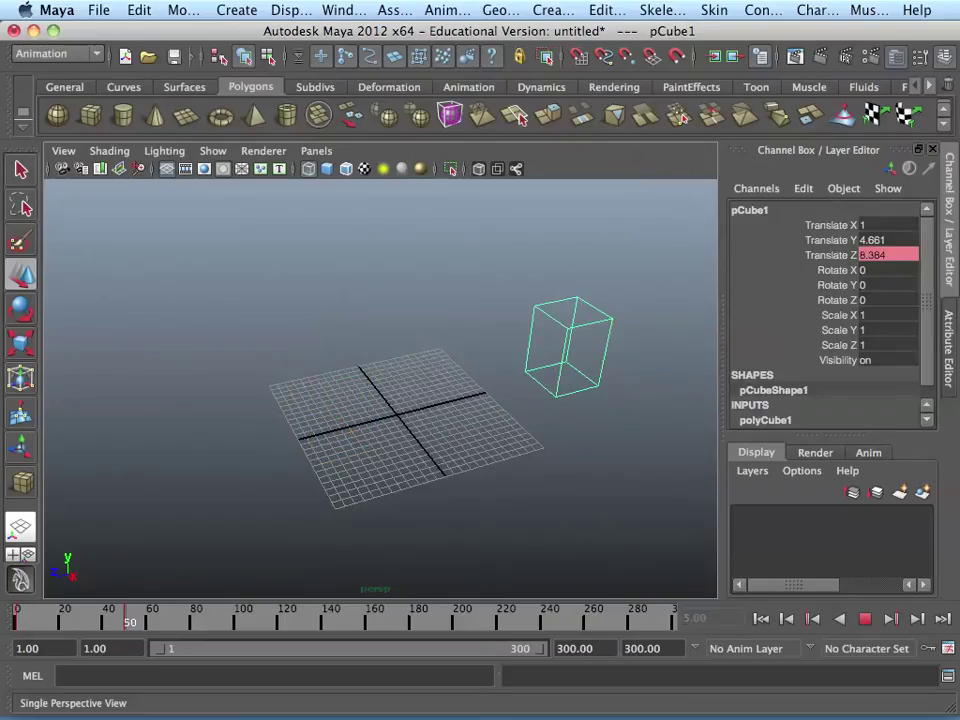
pyautogui.hotkey('alt', 'v')
# At frame 99, move the cube to about Translate Y 3.7 and Translate Z -7.37, key only Translate Z, and deselect it.
pyautogui.press('.')
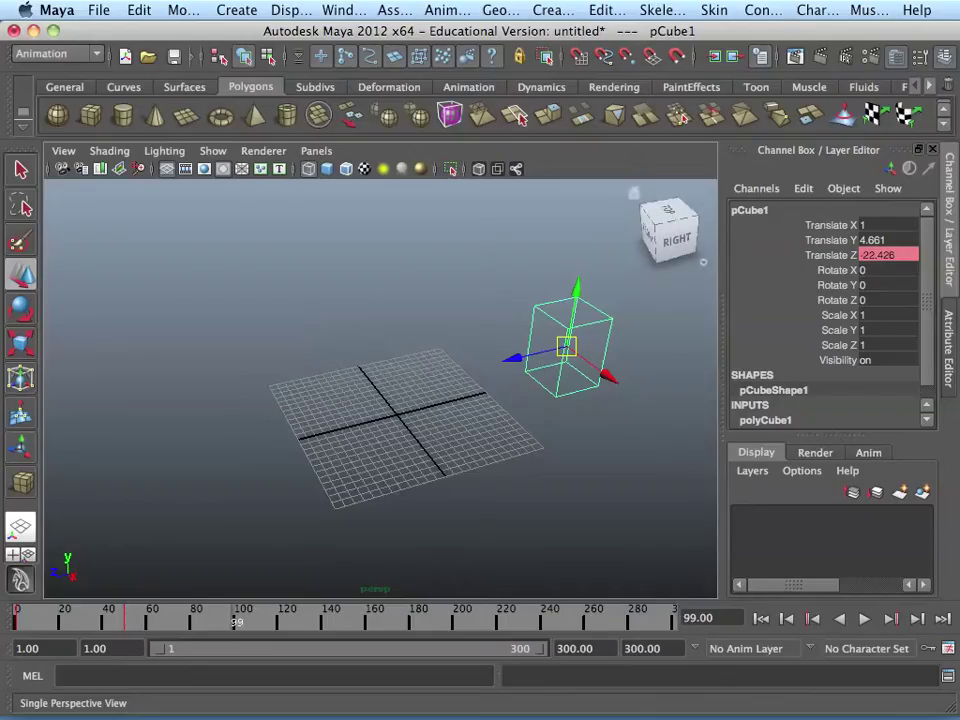
pyautogui.moveTo(575, 300)
pyautogui.mouseDown()
pyautogui.moveTo(547, 462)
pyautogui.moveTo(575, 293)
pyautogui.mouseUp()
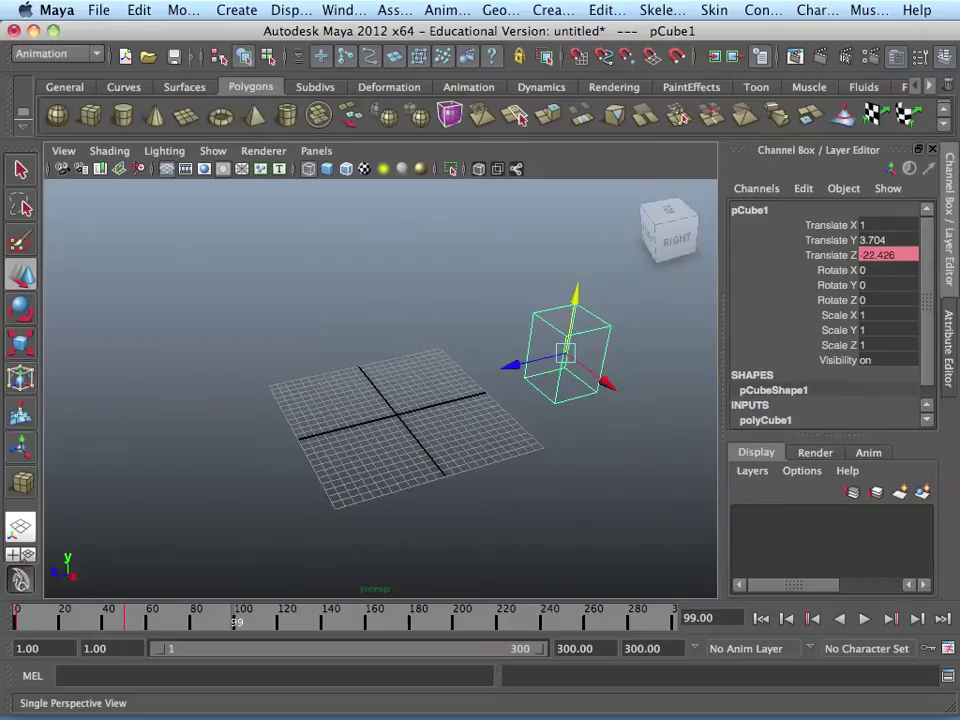
pyautogui.moveTo(510, 365); pyautogui.dragTo(400, 392)
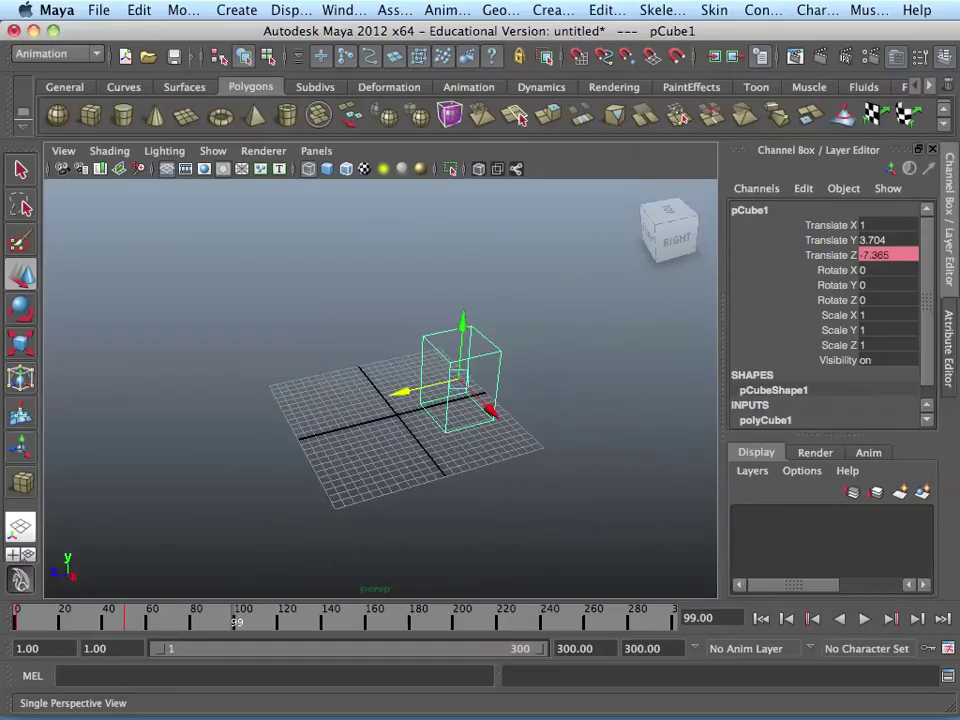
pyautogui.click(831, 255)
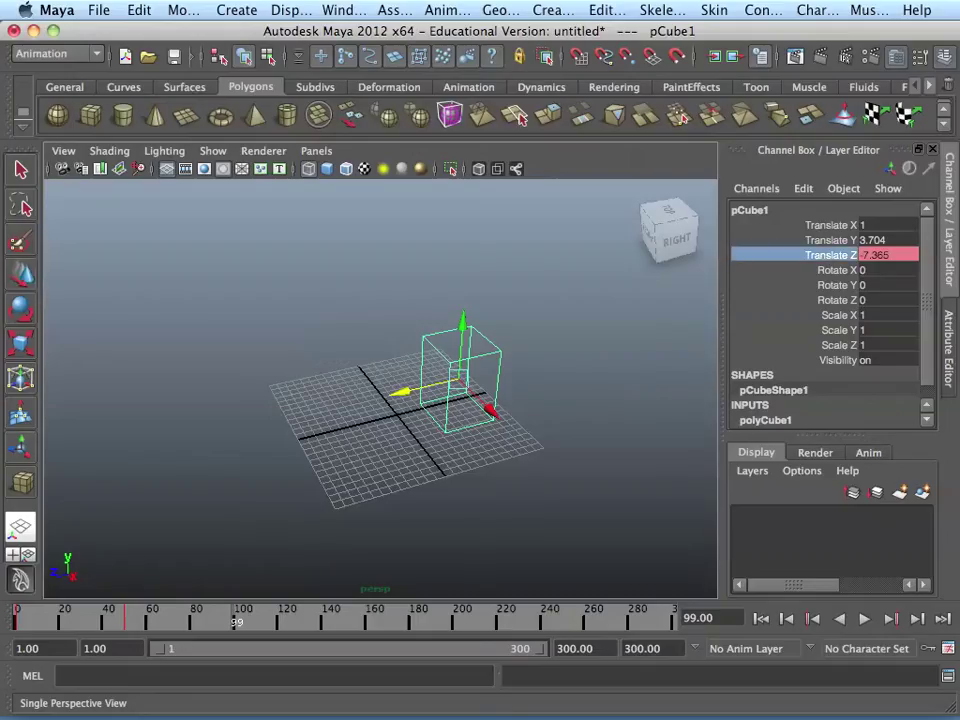
pyautogui.rightClick(831, 255)
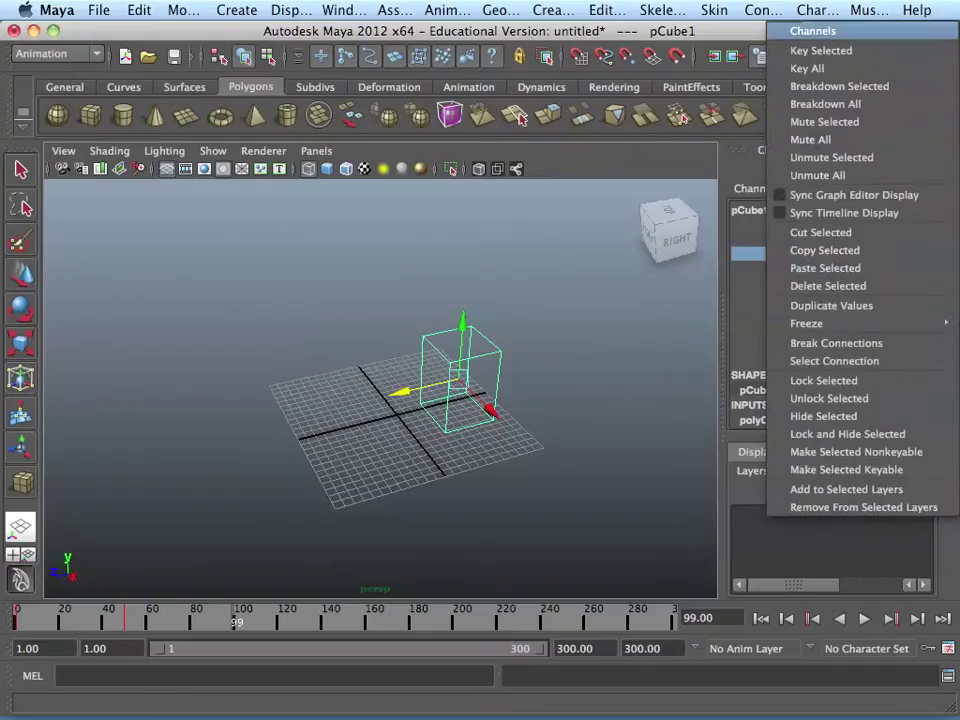
pyautogui.click(814, 47)
pyautogui.click(330, 280)
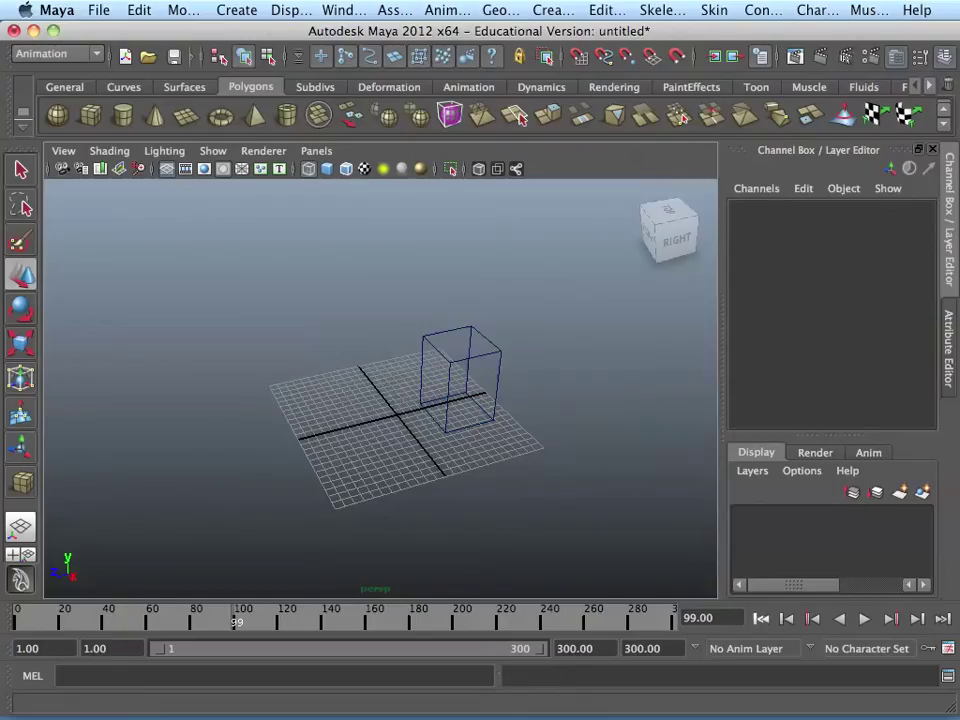
# Play the animation from frame 1, stop it, and return to the start of the playback range.
pyautogui.click(761, 618)
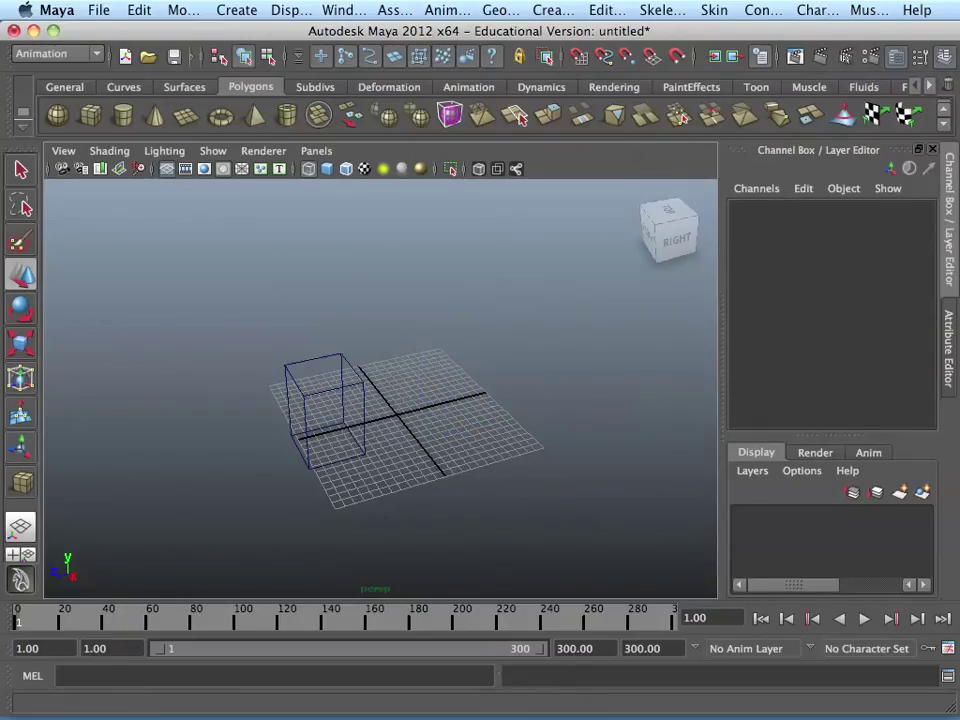
pyautogui.click(863, 618)
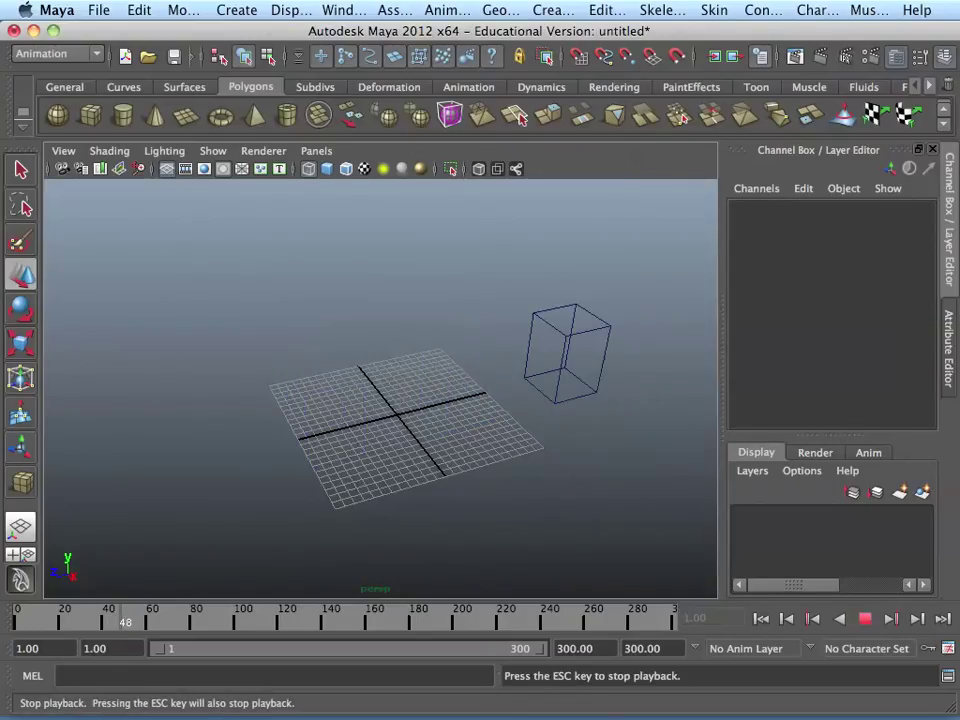
pyautogui.click(863, 618)
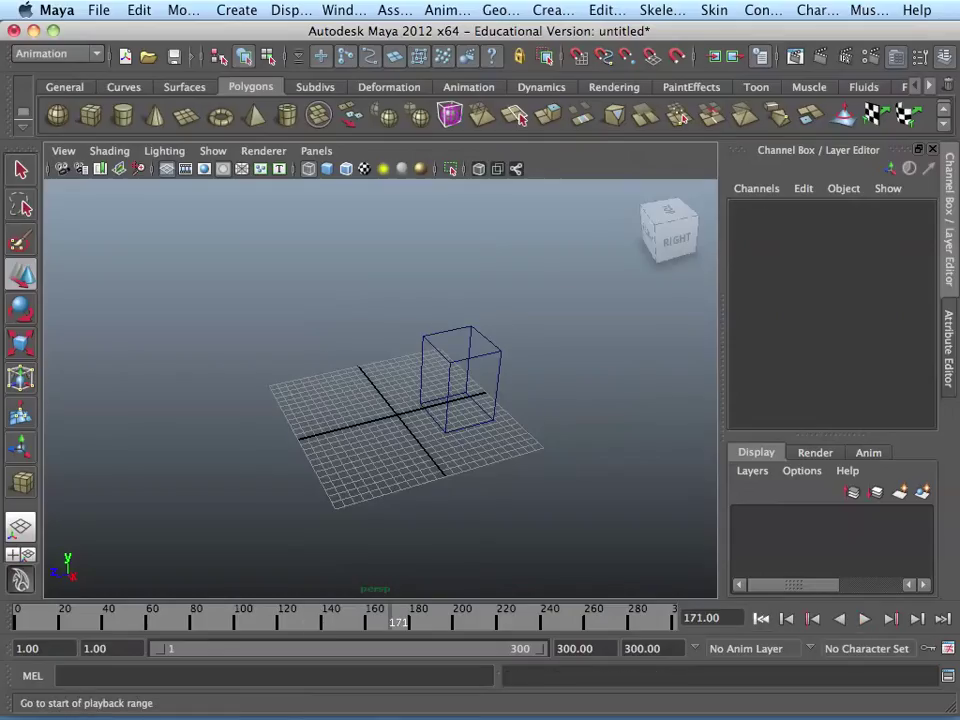
pyautogui.click(761, 618)
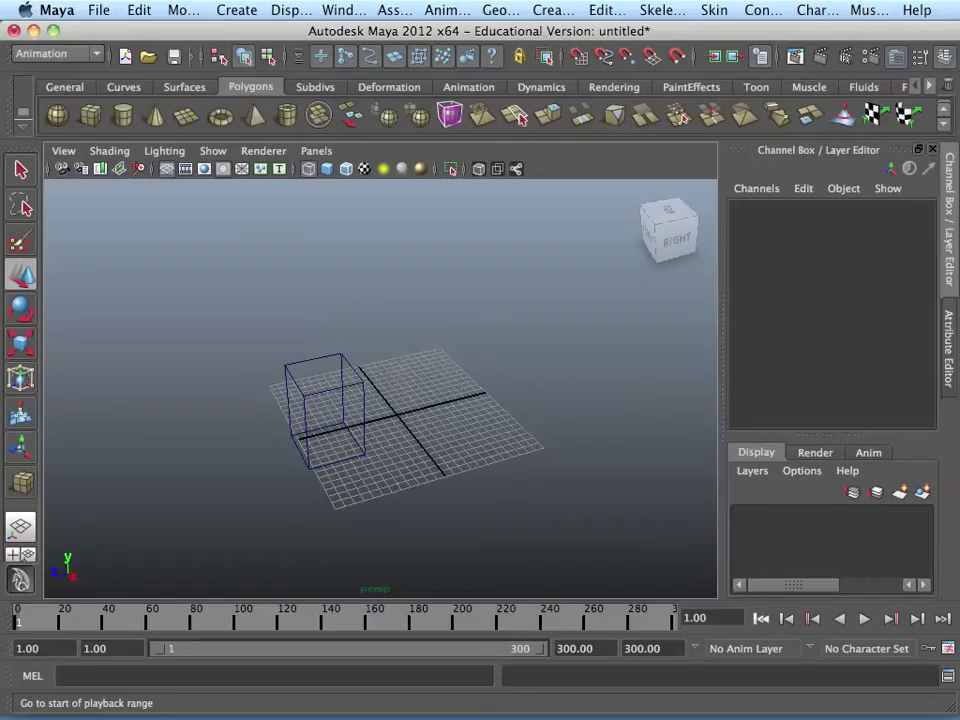
# Remove the cube's Translate Z animation by breaking that channel's connections.
pyautogui.click(325, 410)
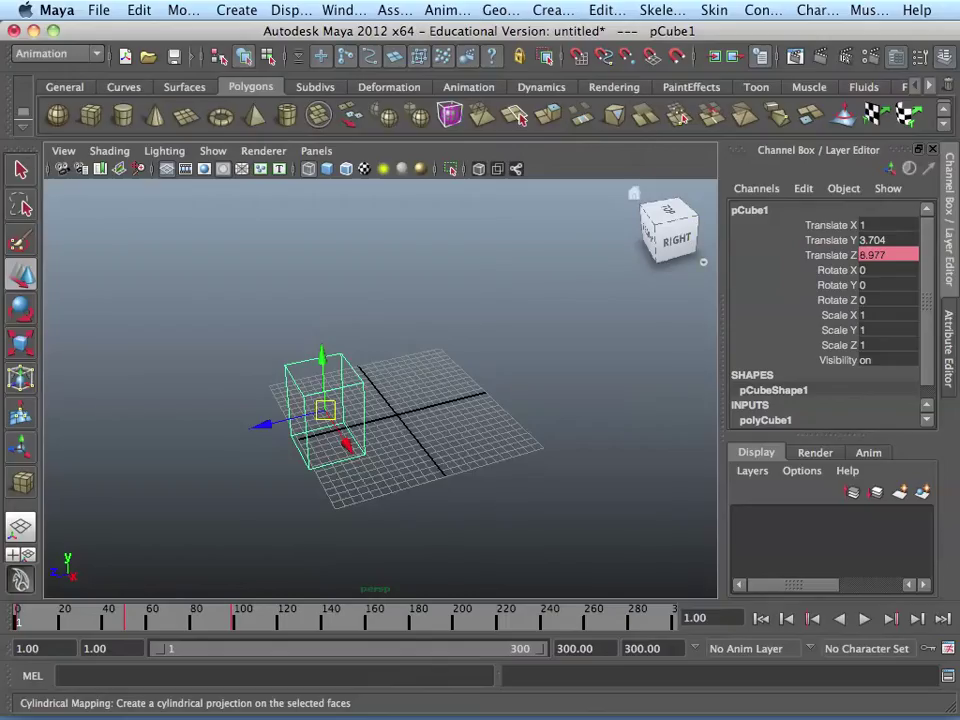
pyautogui.click(886, 255)
pyautogui.rightClick(870, 255)
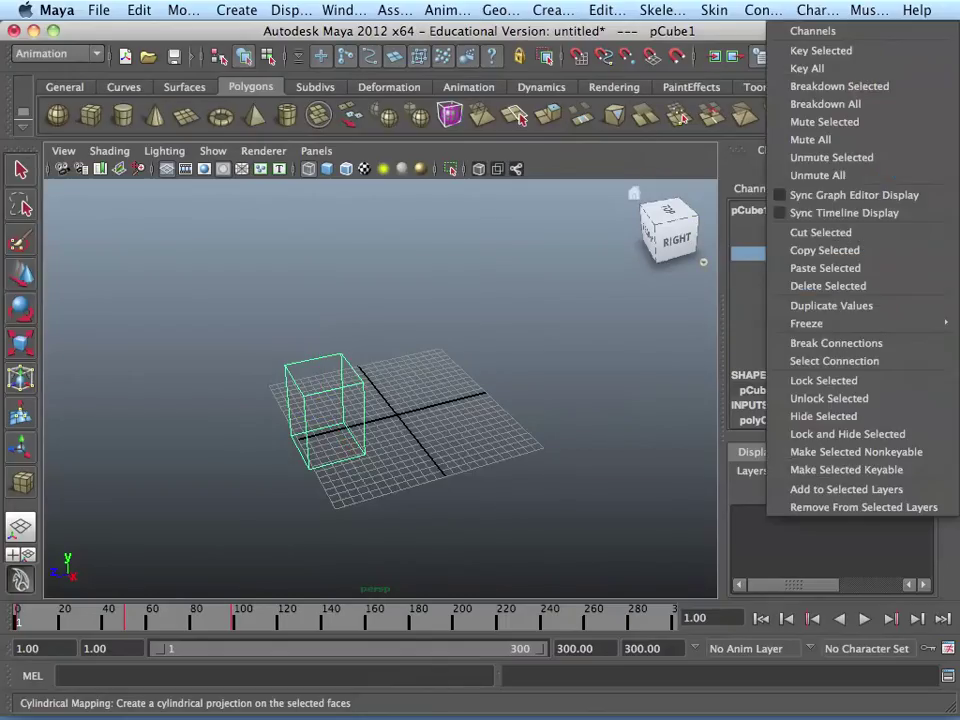
pyautogui.click(836, 343)
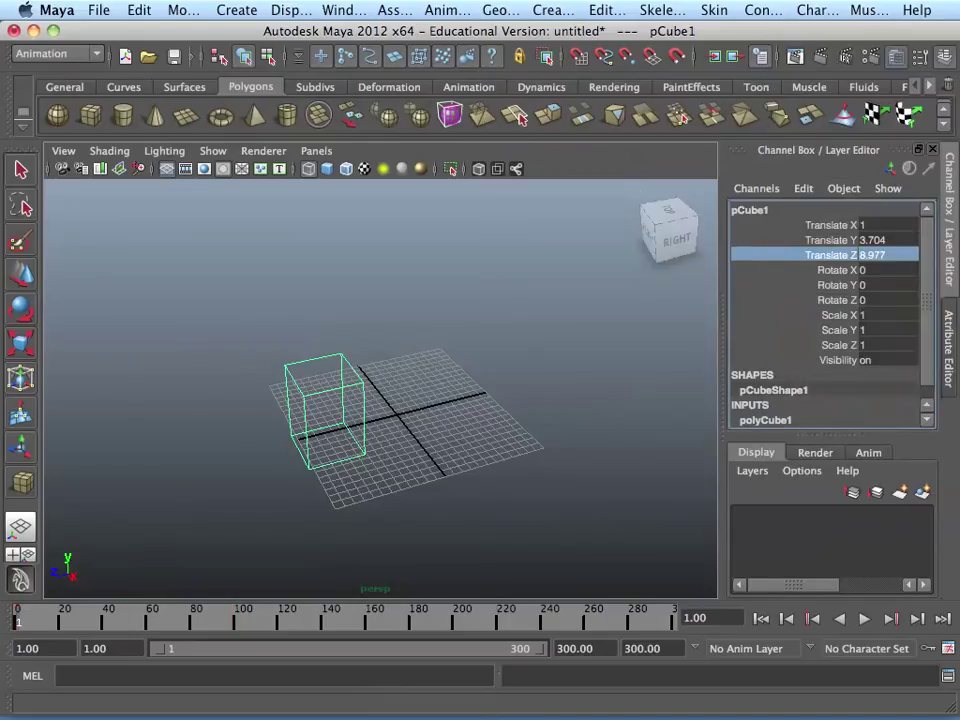
pyautogui.press('z')
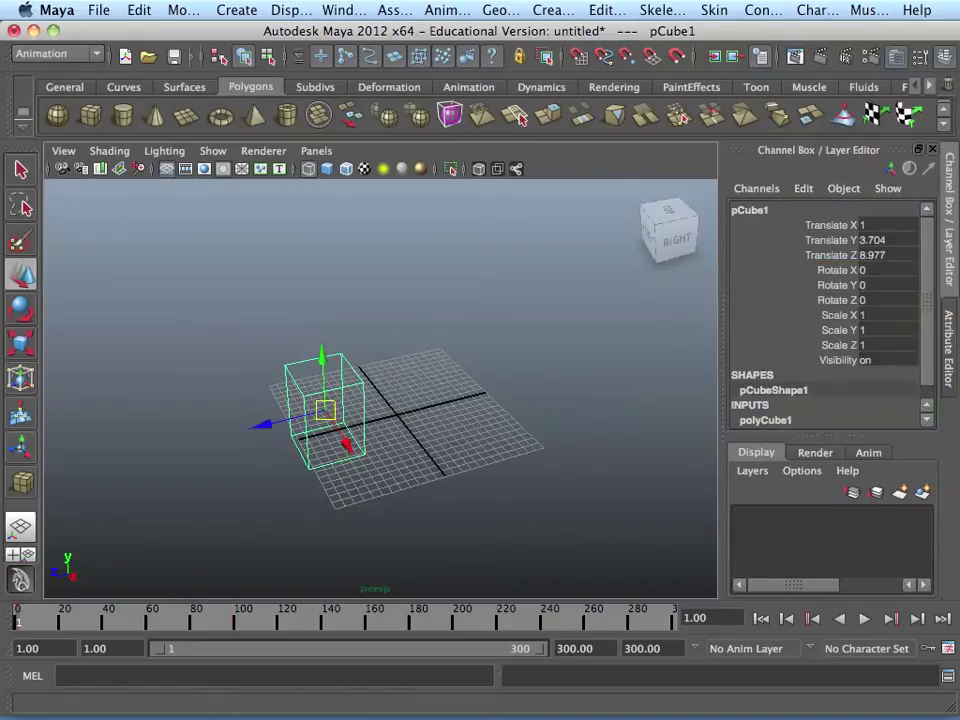
# Key all of the cube's channels at frame 1, and again at frame 52 with Translate Z moved to about -17.57.
pyautogui.press('s')
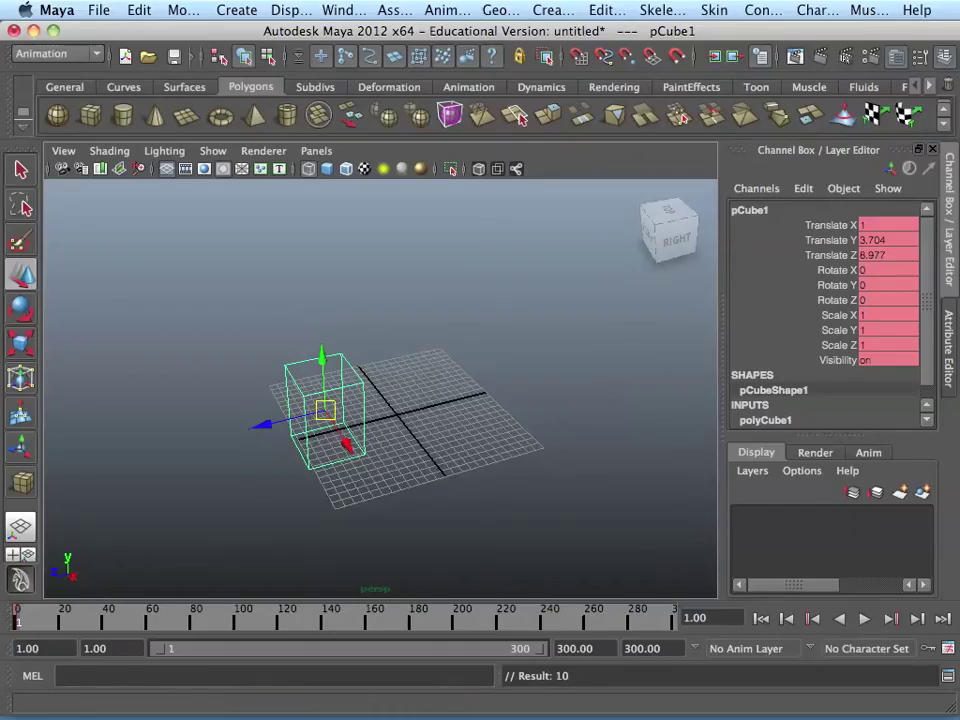
pyautogui.hotkey('alt', 'v')
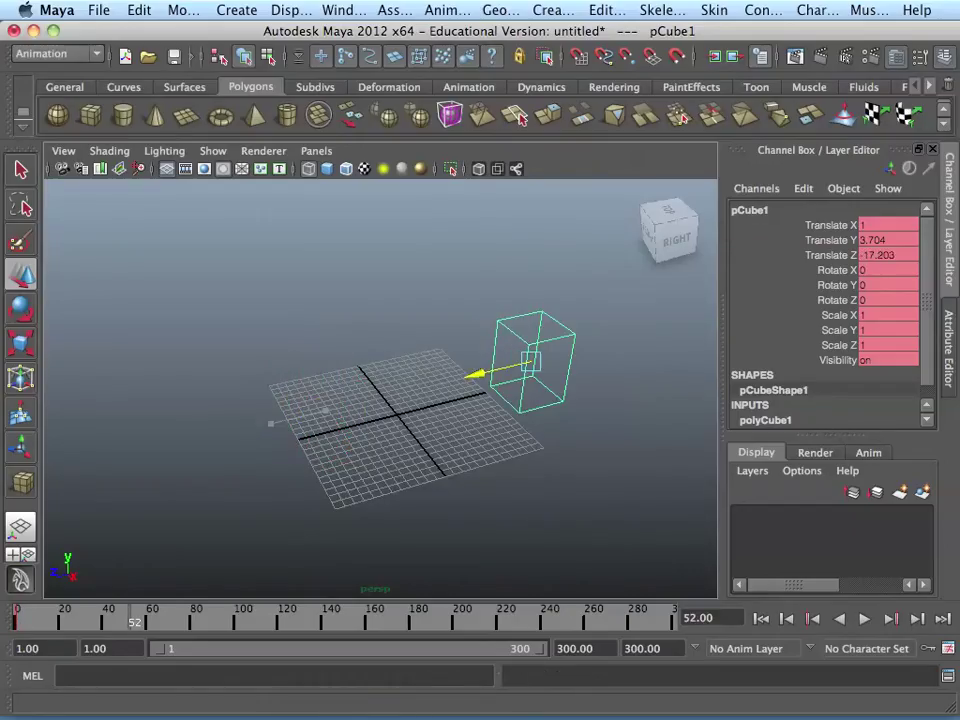
pyautogui.press('s')
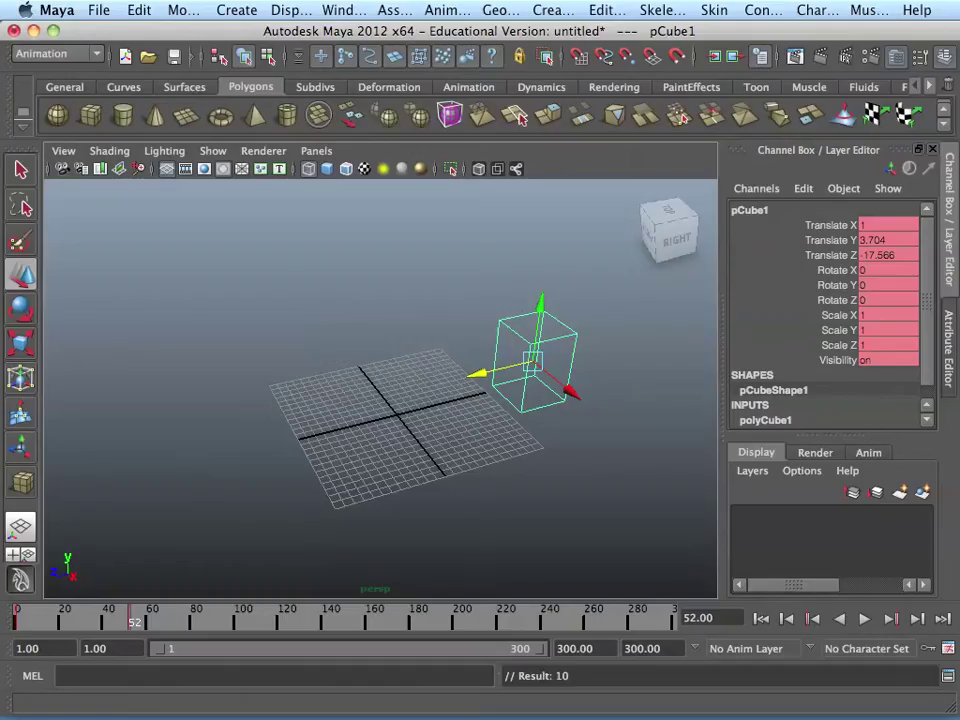
# At frame 102, raise the cube along Y to about Translate Y 31.6 and key all its channels.
pyautogui.scroll(-3, 420, 400)
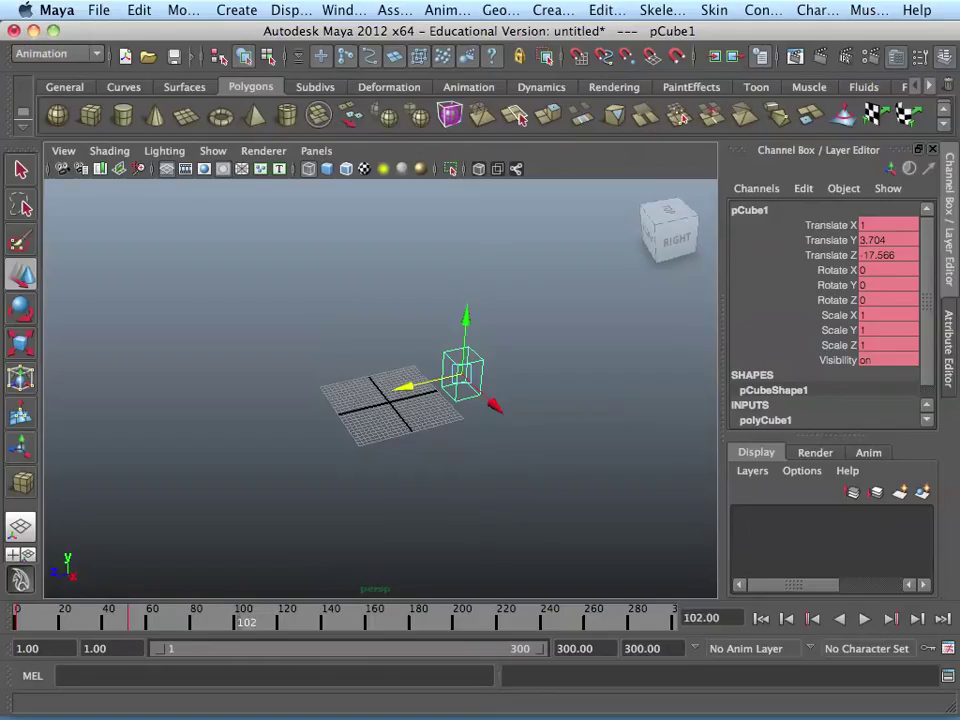
pyautogui.moveTo(466, 320); pyautogui.dragTo(470, 204)
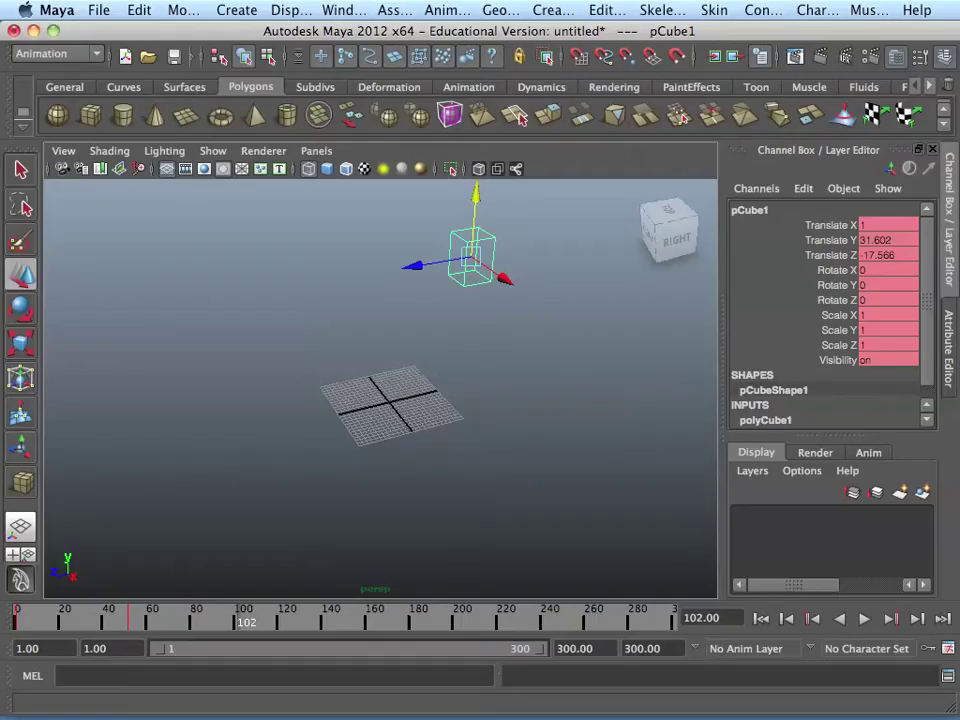
pyautogui.press('s')
pyautogui.scroll(-1, 830, 315)
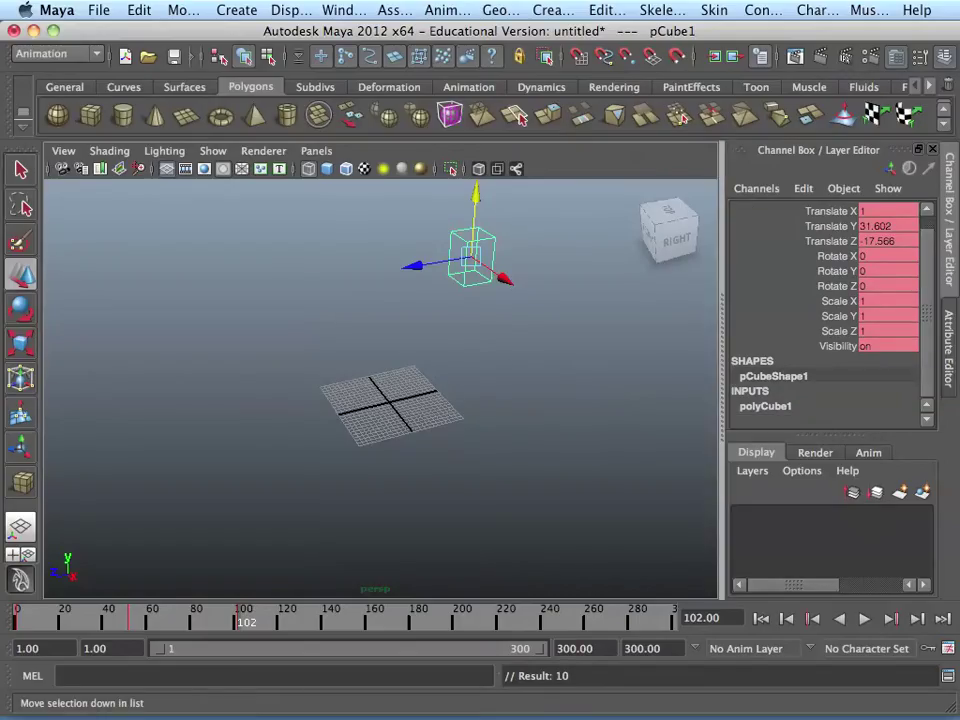
# Play the cube's three-keyframe animation, stop it, and go back to frame 1.
pyautogui.hotkey('alt', 'v')
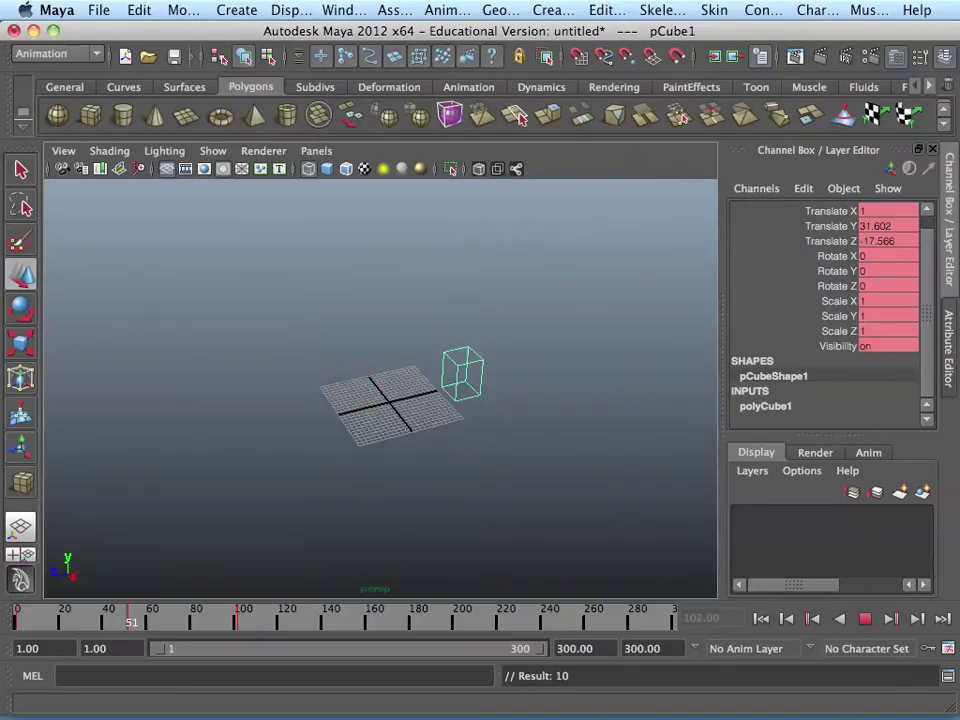
pyautogui.hotkey('alt', 'v')
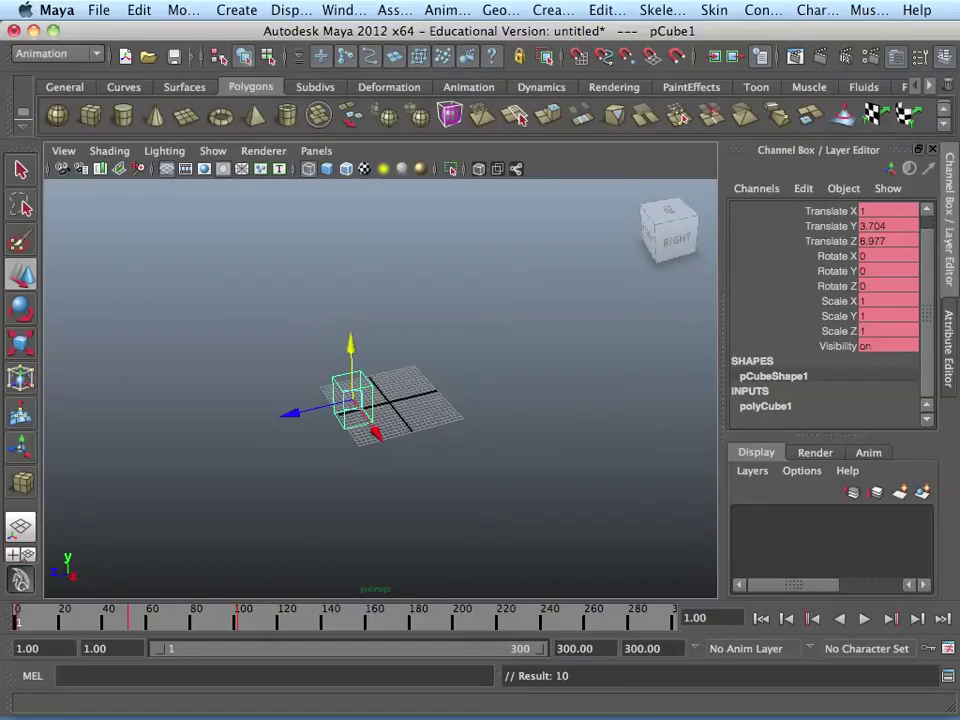
pyautogui.moveTo(668, 230)
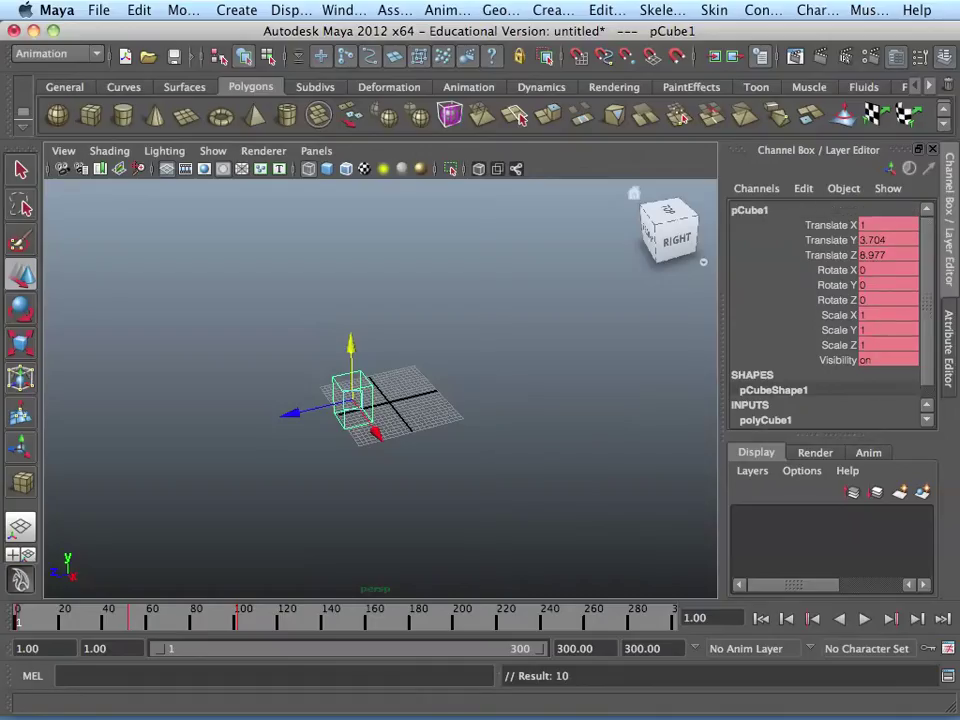
# Select all the cube's channels, examine the Break Connections option without applying it, and deselect the cube.
pyautogui.moveTo(830, 225); pyautogui.dragTo(838, 360)
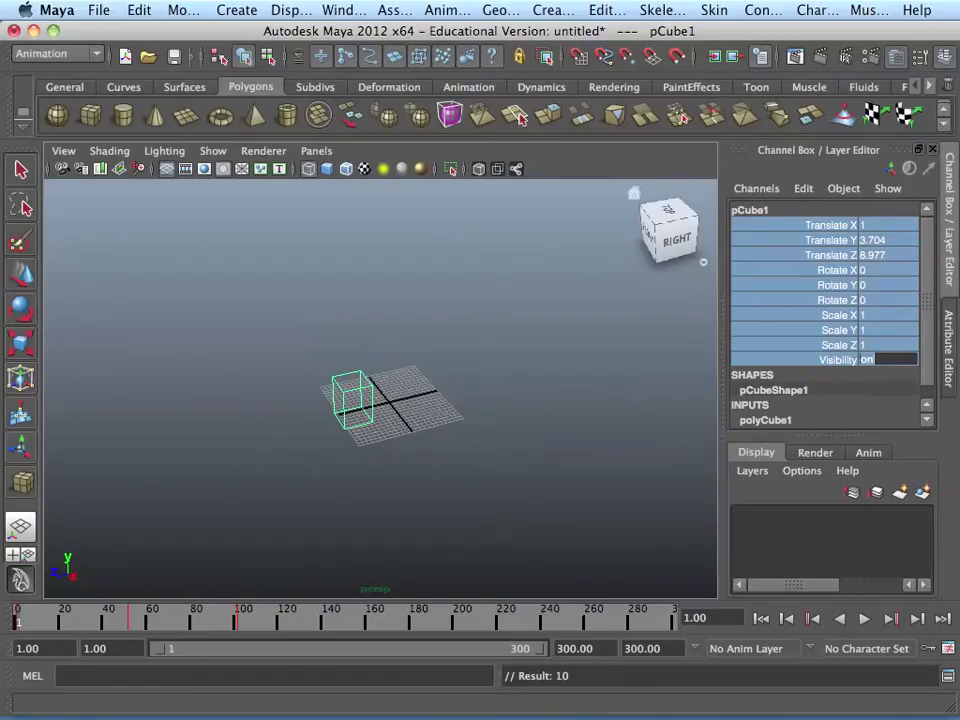
pyautogui.rightClick(838, 360)
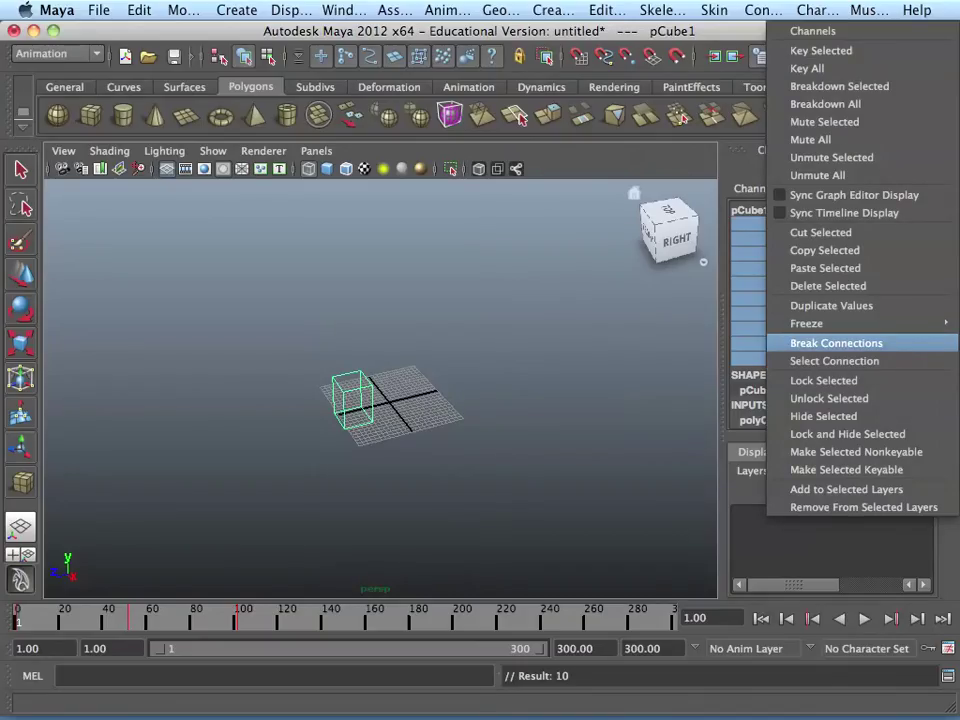
pyautogui.click(590, 400)
pyautogui.click(590, 400)
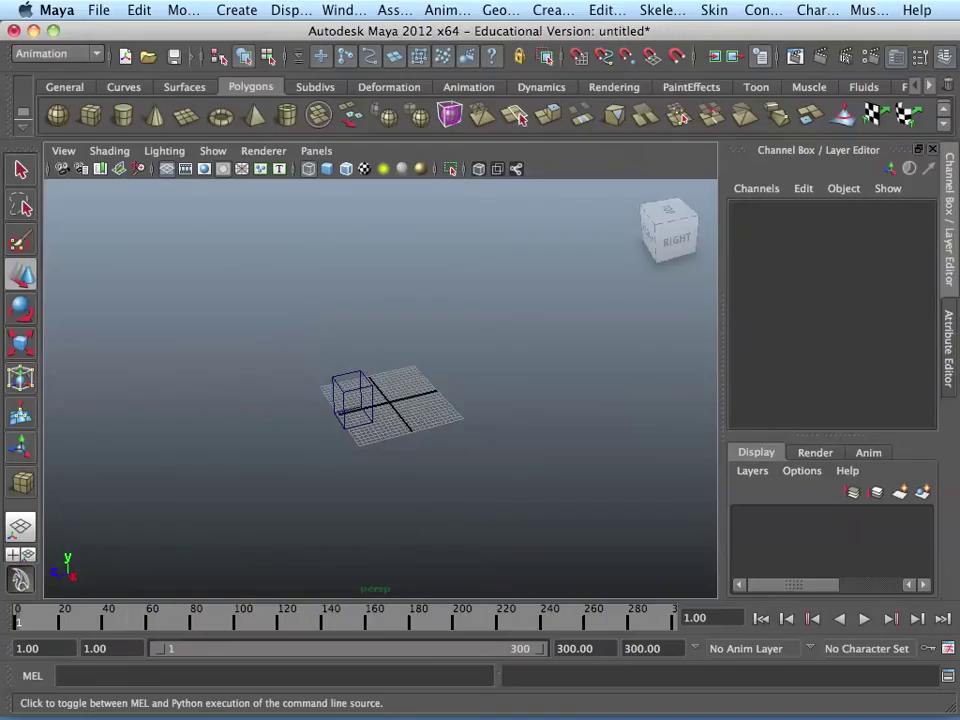
# Play the animation with the cube deselected and stop it at frame 157.
pyautogui.hotkey('alt', 'v')
pyautogui.click(865, 618)
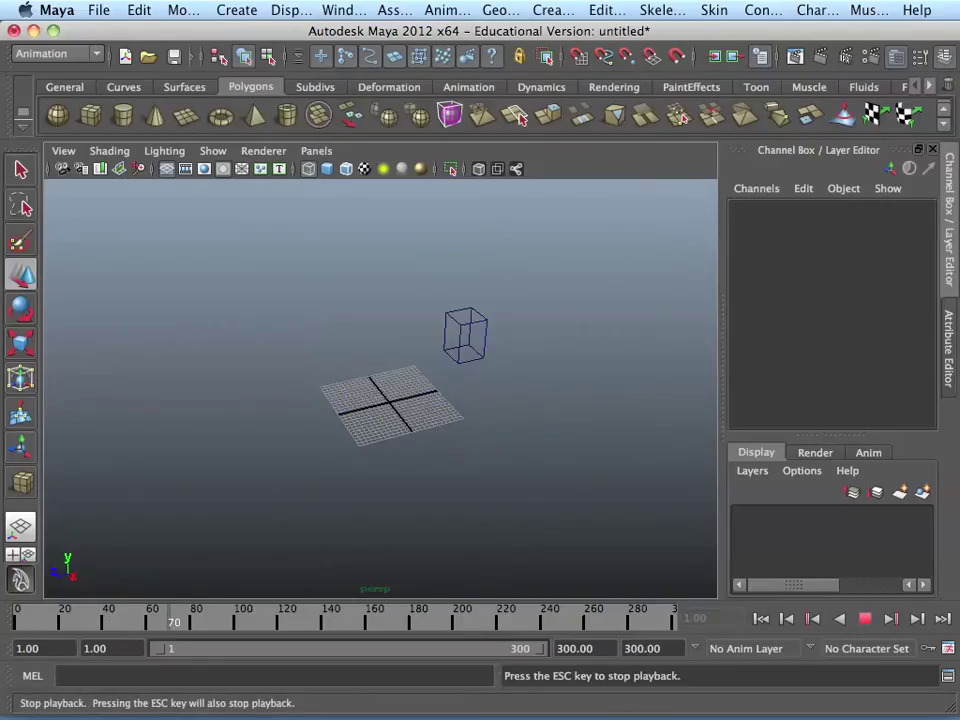
pyautogui.click(865, 618)
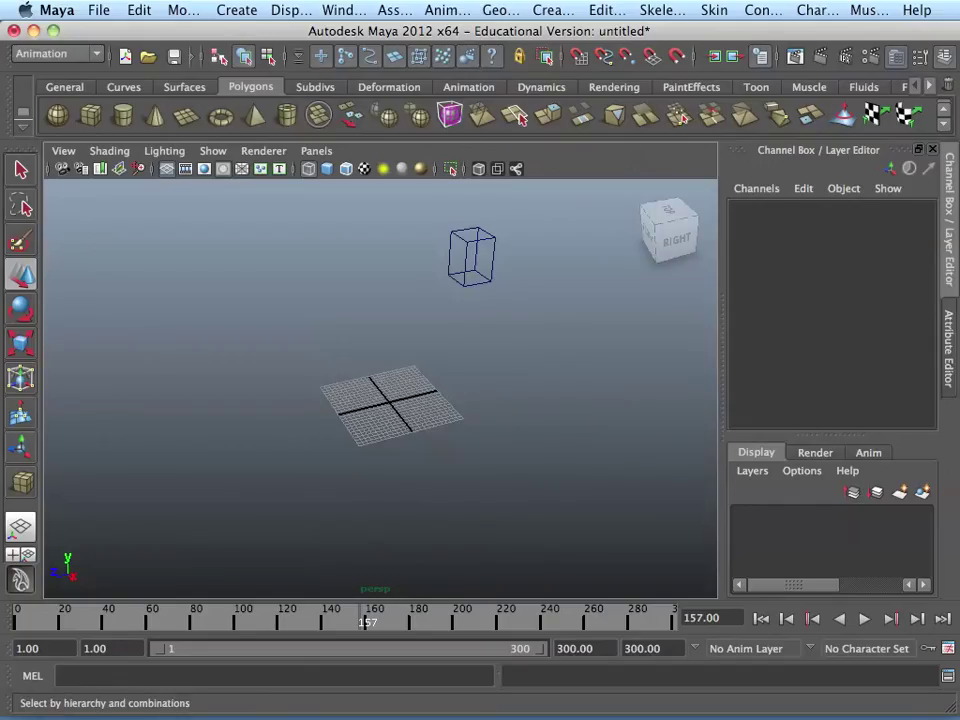
# Open the Graph Editor and move its window up over the perspective view.
pyautogui.click(344, 10)
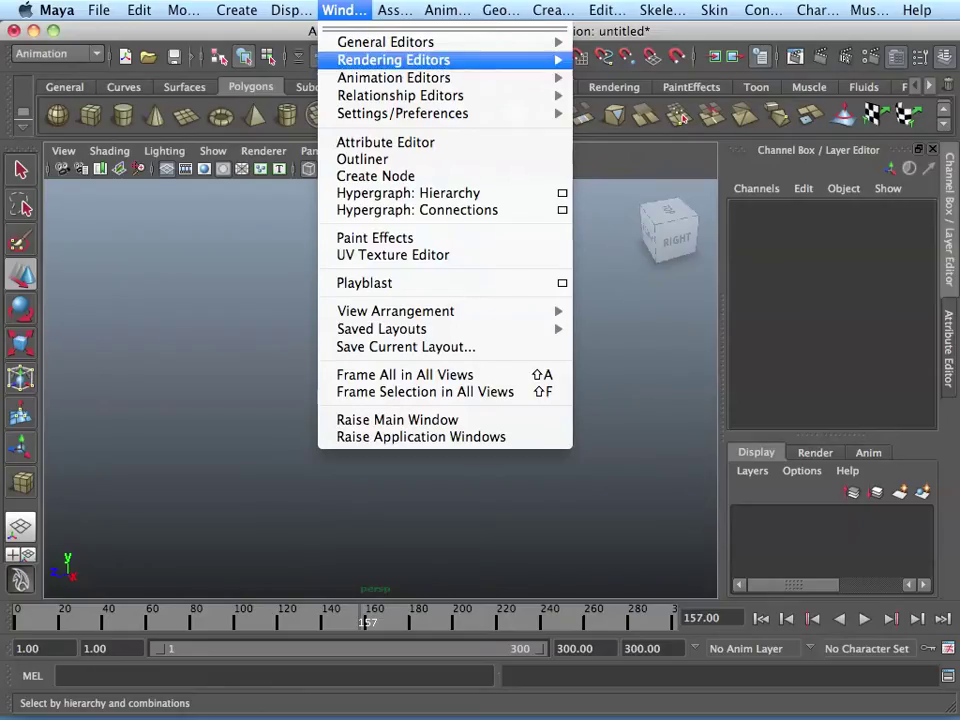
pyautogui.moveTo(400, 77)
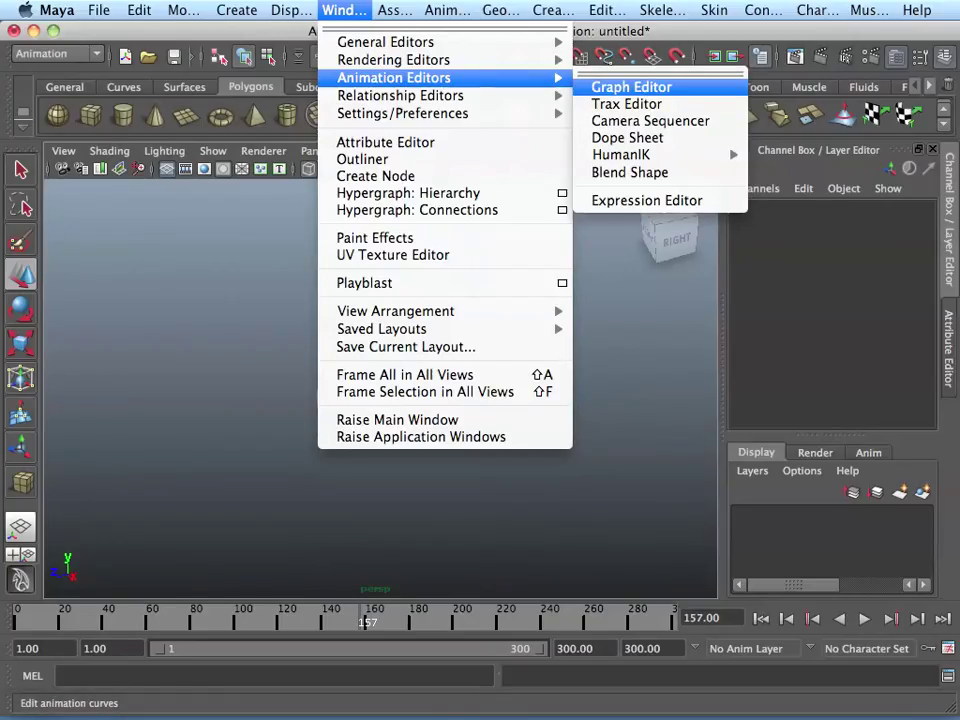
pyautogui.click(631, 87)
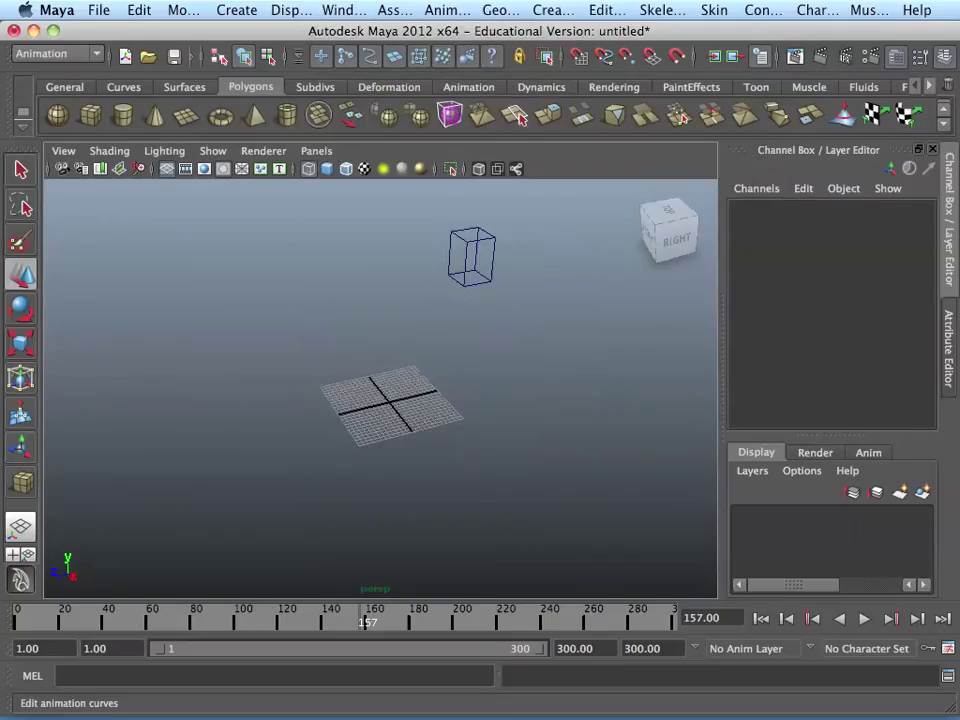
pyautogui.moveTo(400, 244); pyautogui.dragTo(359, 88)
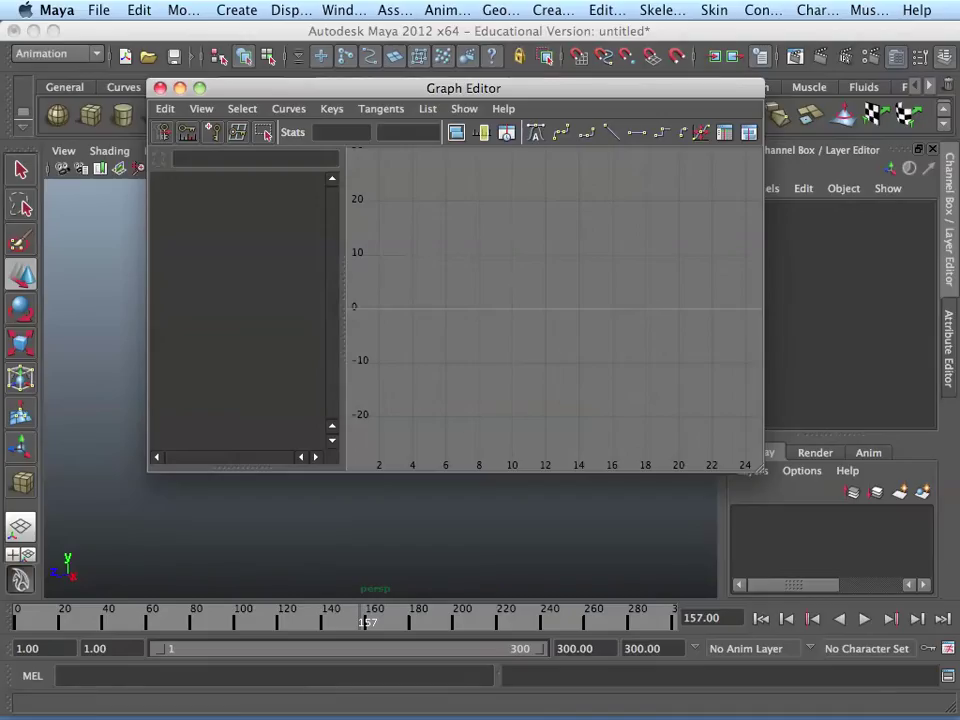
# Move the Graph Editor clear of the cube, then select the cube and frame all its animation curves in the graph.
pyautogui.moveTo(520, 88); pyautogui.dragTo(806, 32)
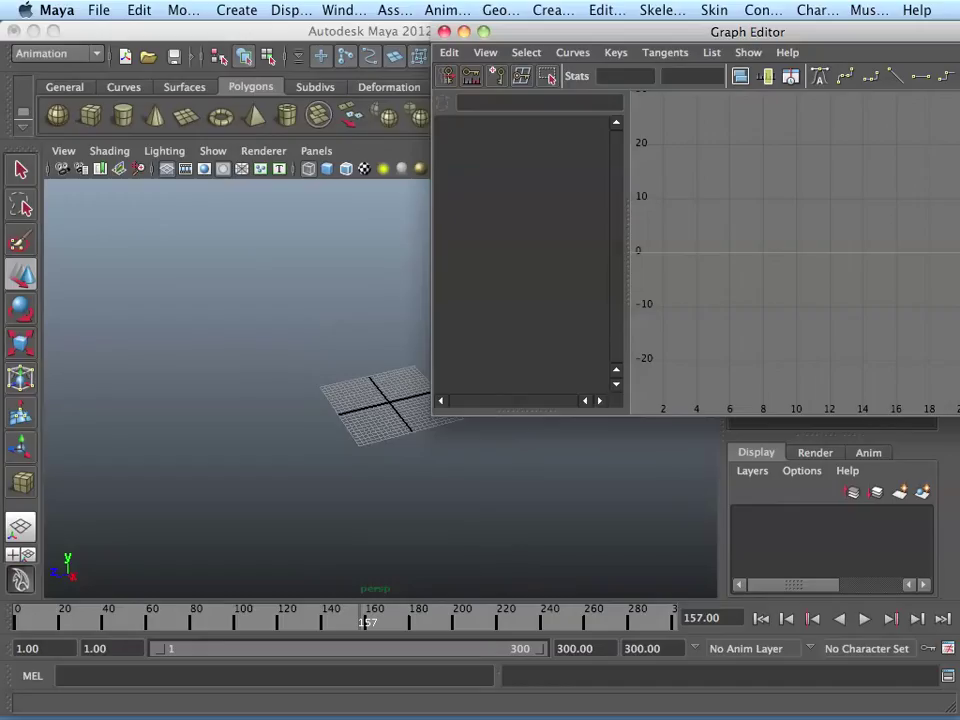
pyautogui.moveTo(560, 31); pyautogui.dragTo(200, 350)
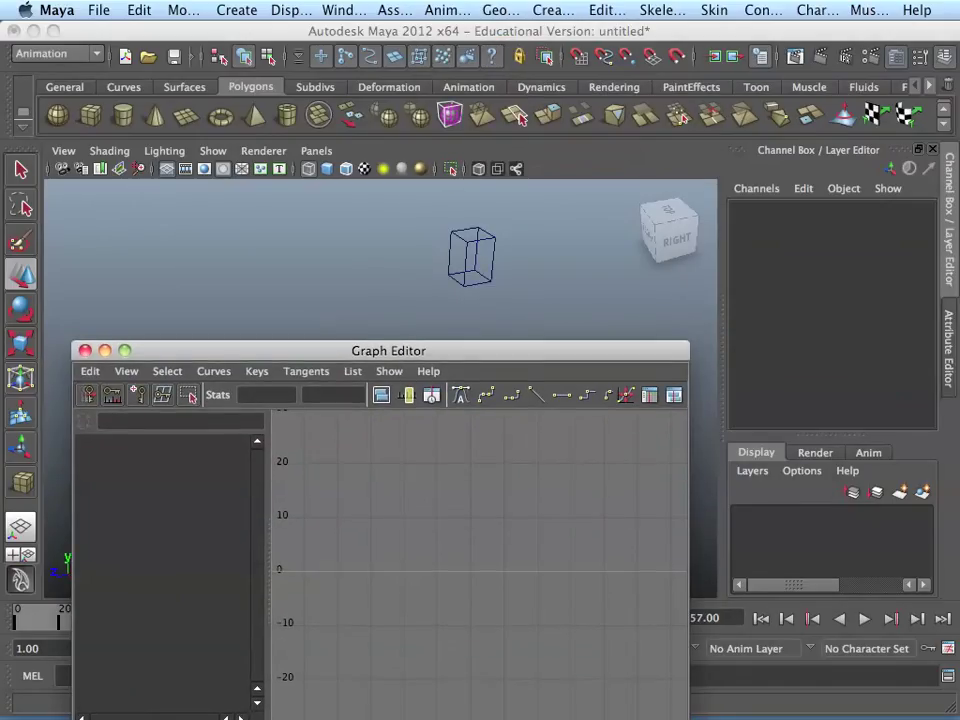
pyautogui.click(471, 256)
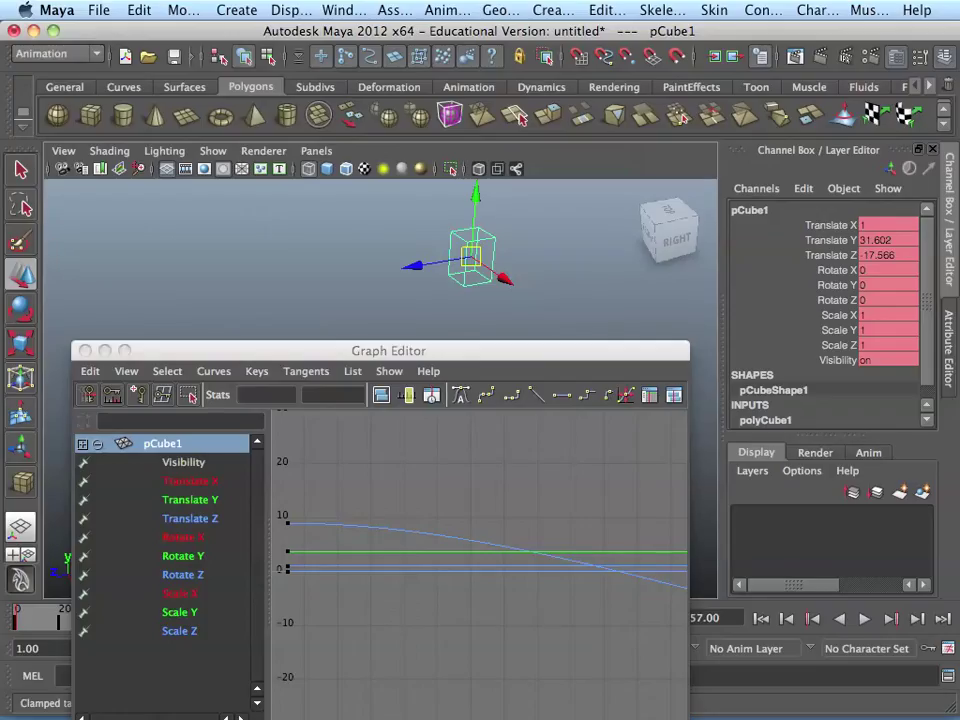
pyautogui.rightClick(550, 450)
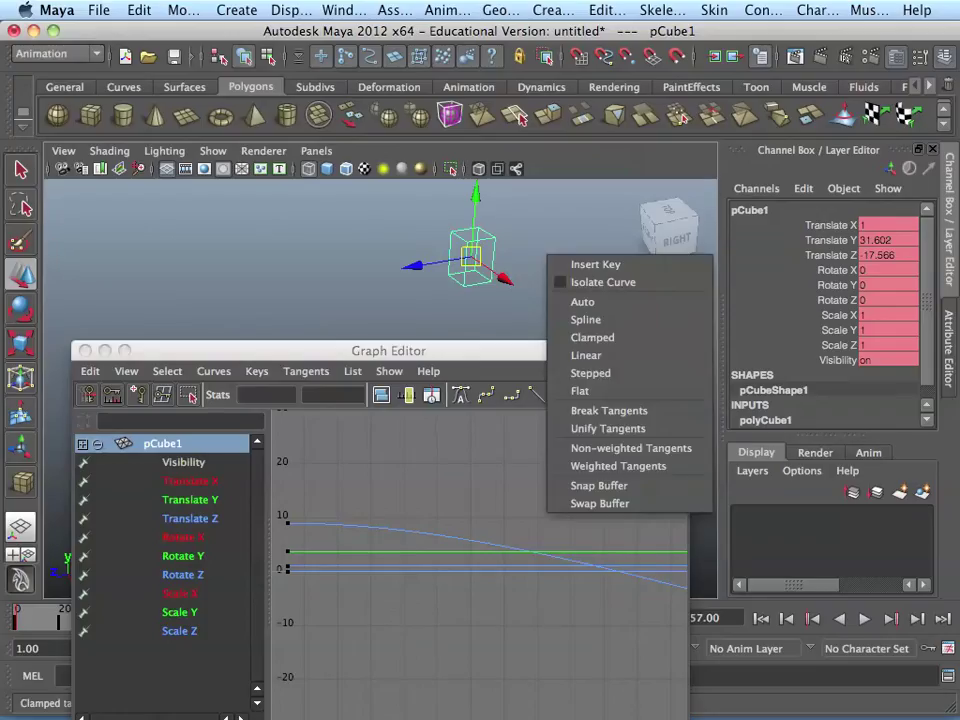
pyautogui.press('Escape')
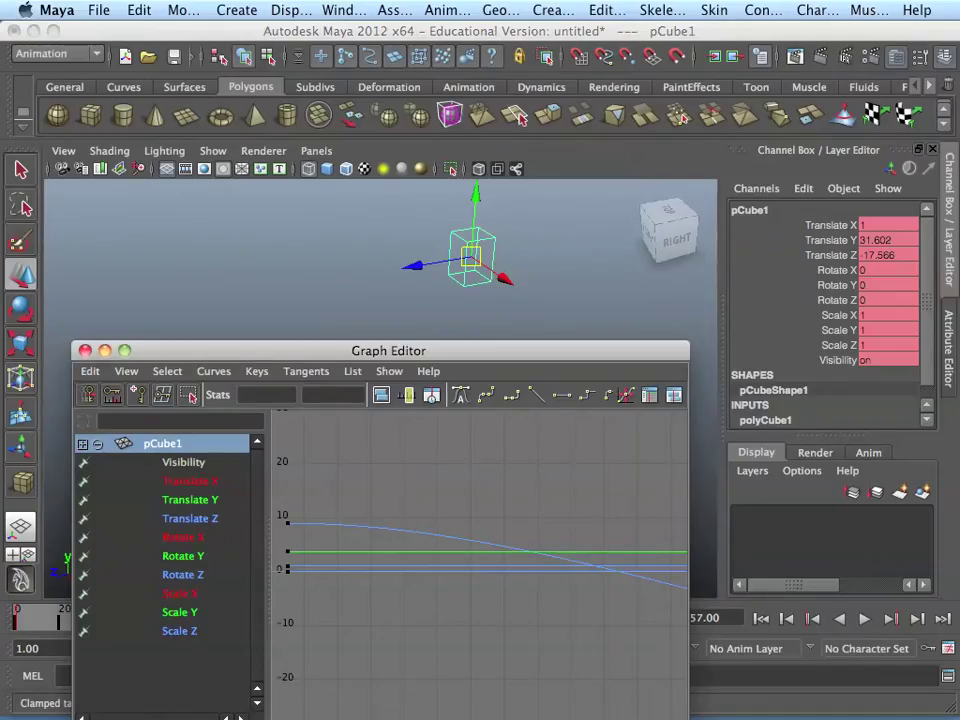
pyautogui.press('a')
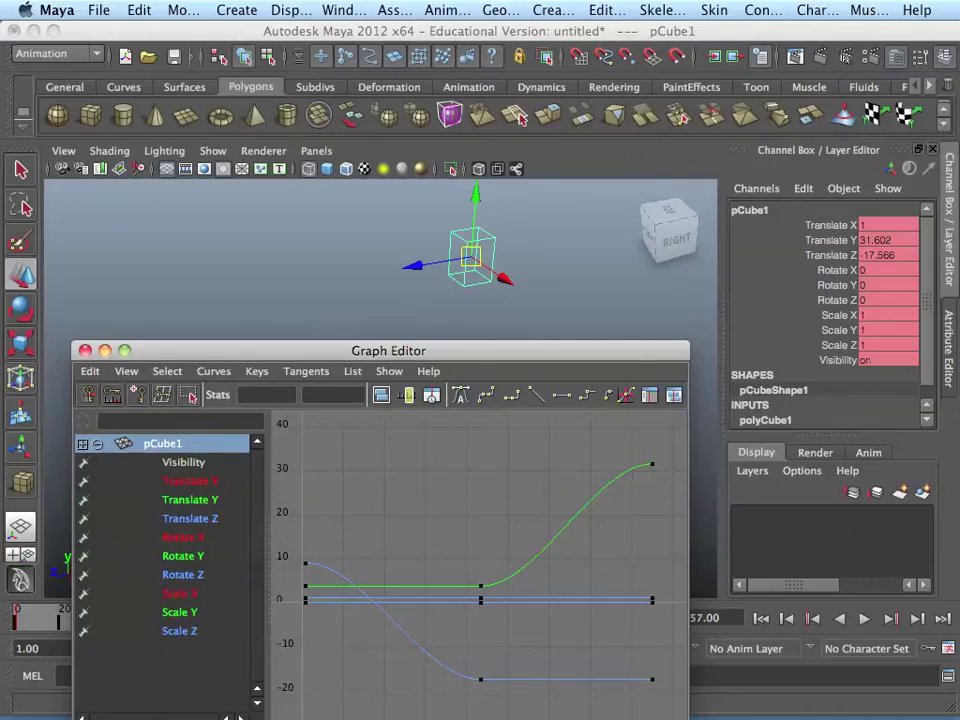
# Scrub the timeline back to frame 31, then play the animation and stop it at frame 33 to follow the time marker across the curves.
pyautogui.moveTo(388, 350); pyautogui.dragTo(391, 133)
pyautogui.click(291, 619)
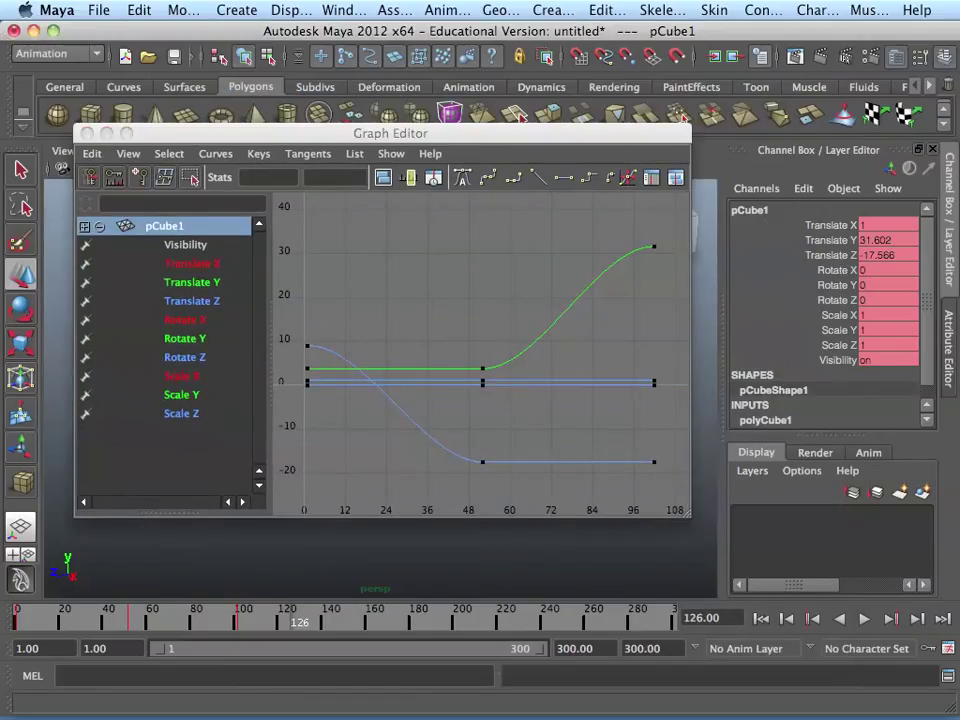
pyautogui.moveTo(291, 619); pyautogui.dragTo(85, 619)
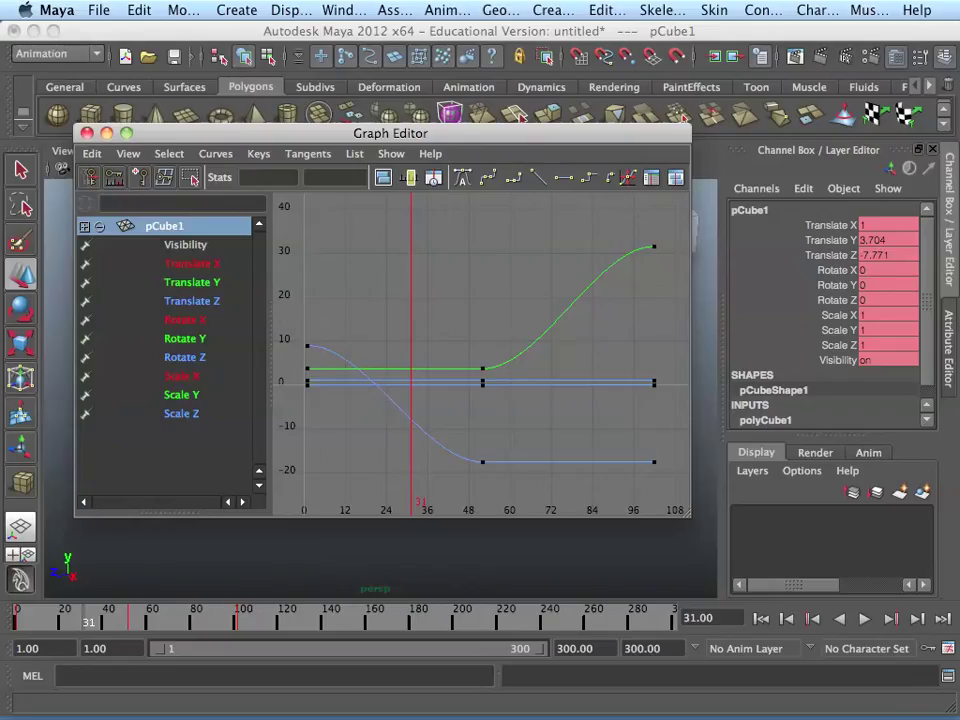
pyautogui.hotkey('alt', 'v')
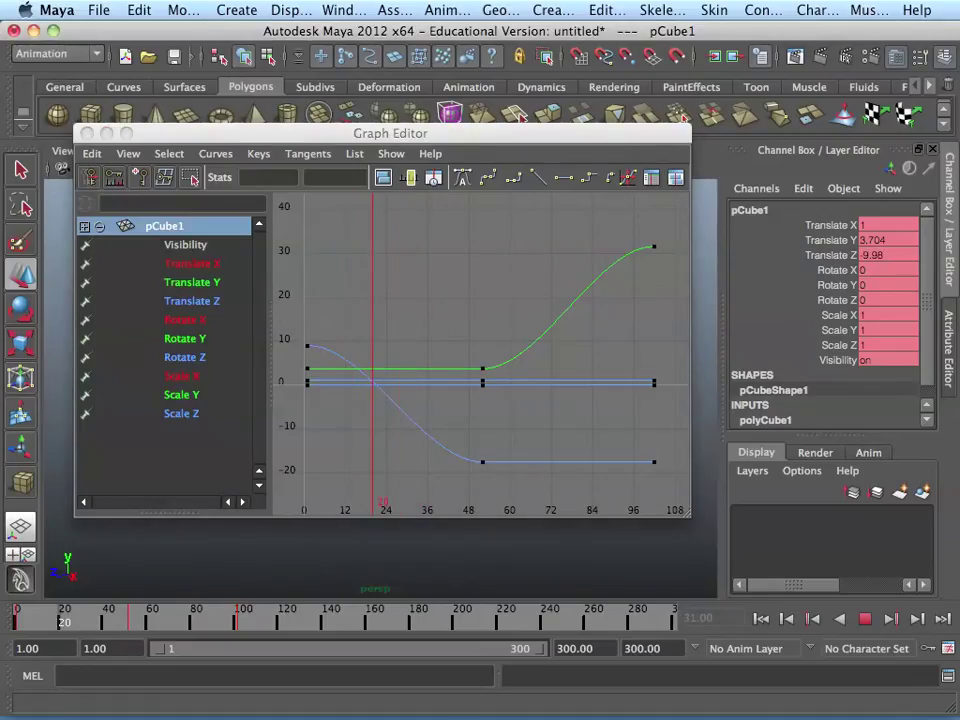
pyautogui.hotkey('alt', 'v')
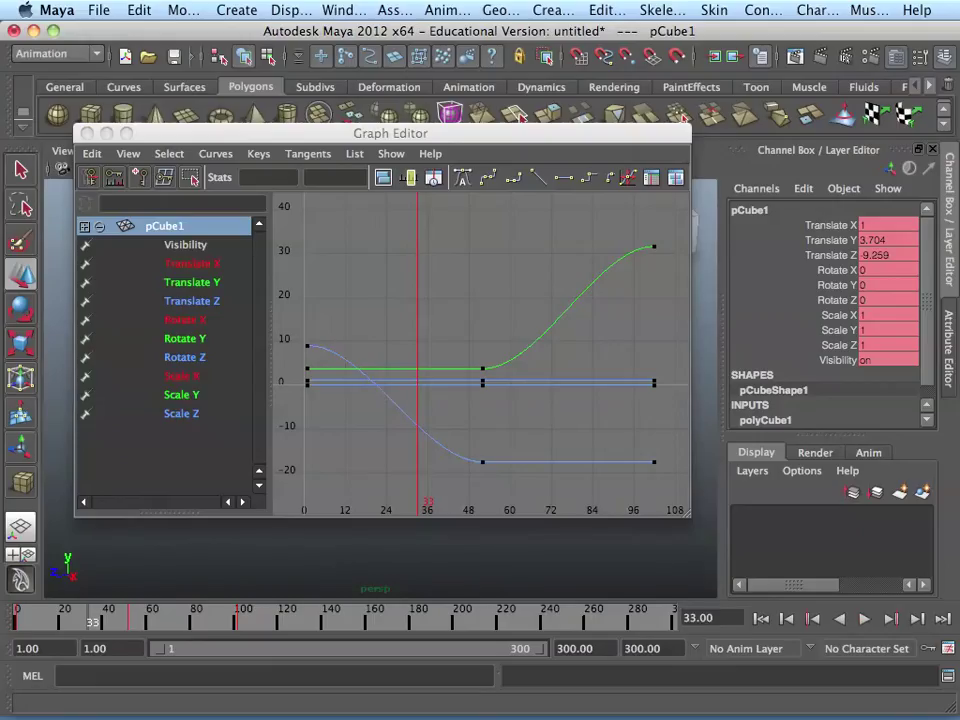
# Show only the Translate Y curve in the Graph Editor and stop a playback of it at frame 100.
pyautogui.click(192, 282)
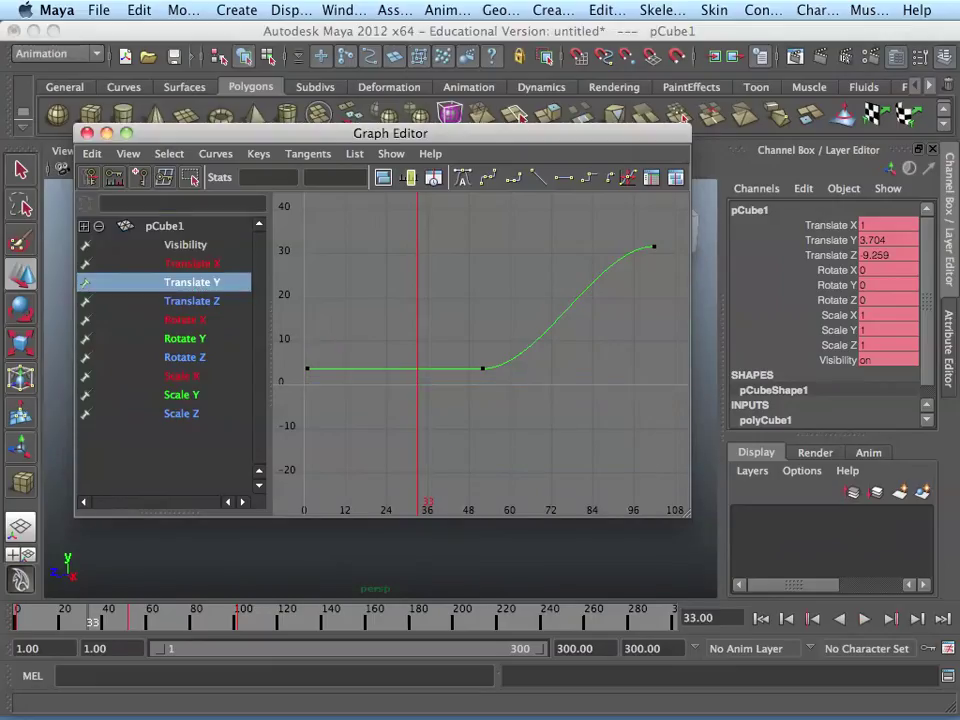
pyautogui.hotkey('alt', 'v')
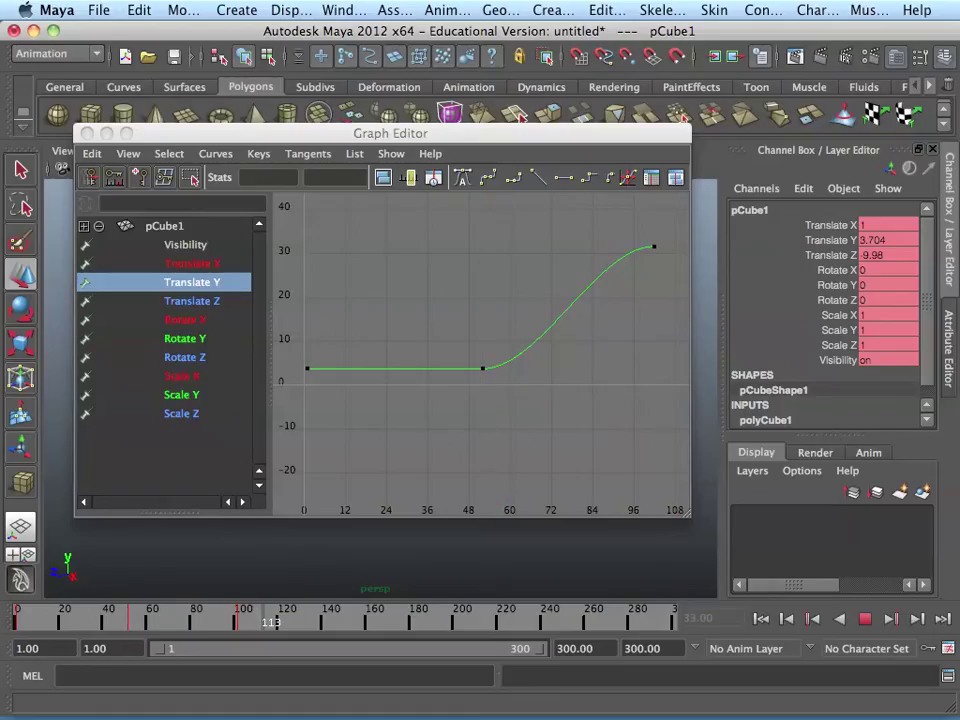
pyautogui.moveTo(246, 620); pyautogui.dragTo(239, 620)
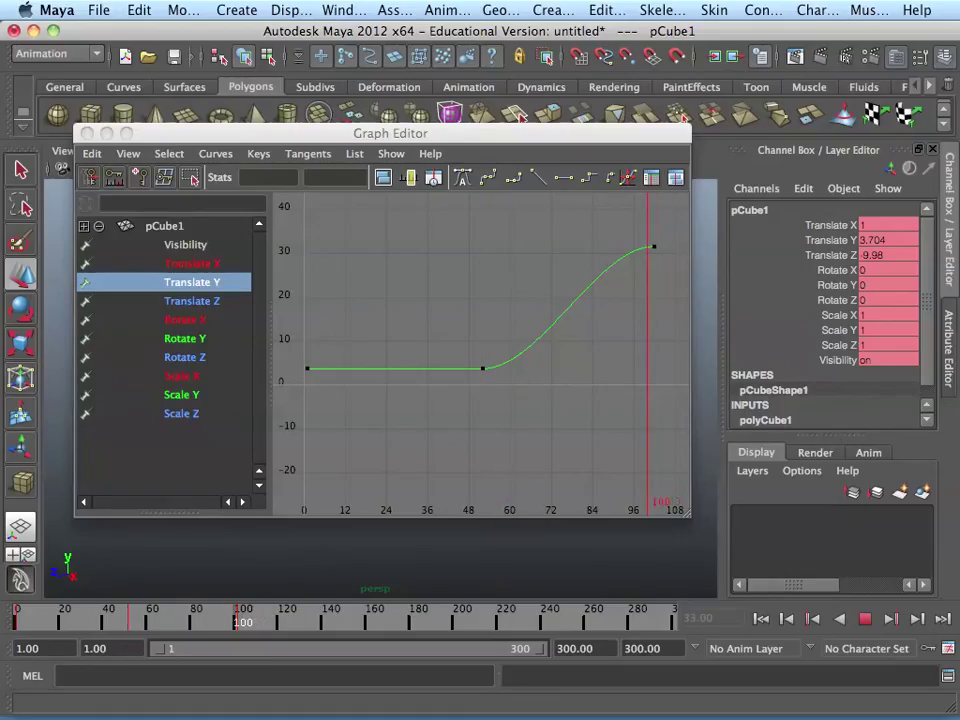
pyautogui.press('Escape')
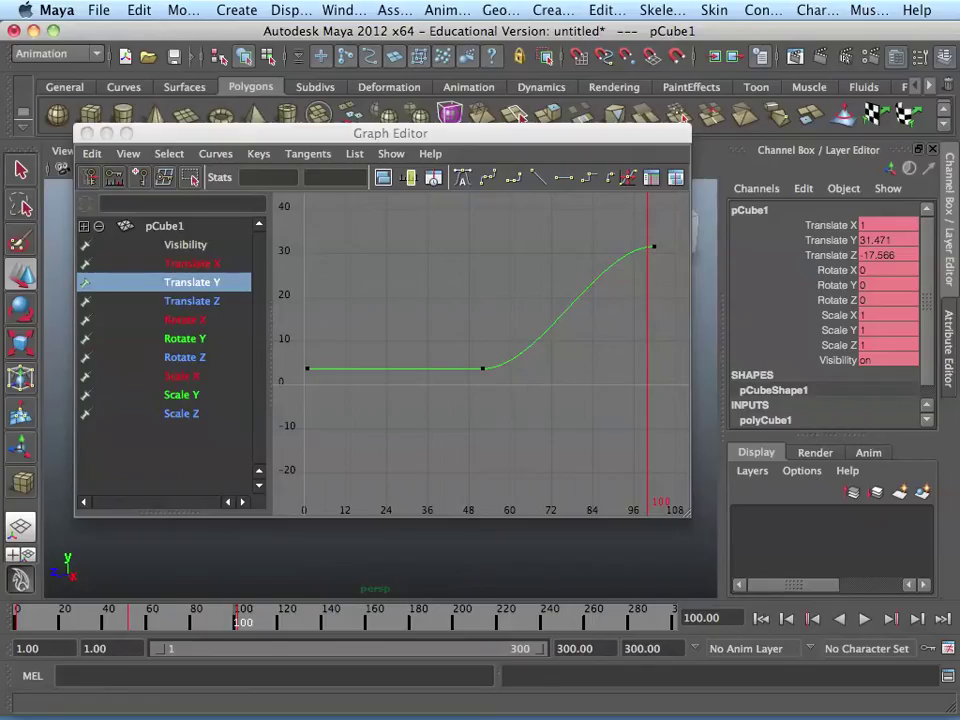
# Move the last Translate Y key to frame 70 by entering its time in the key stats.
pyautogui.click(653, 246)
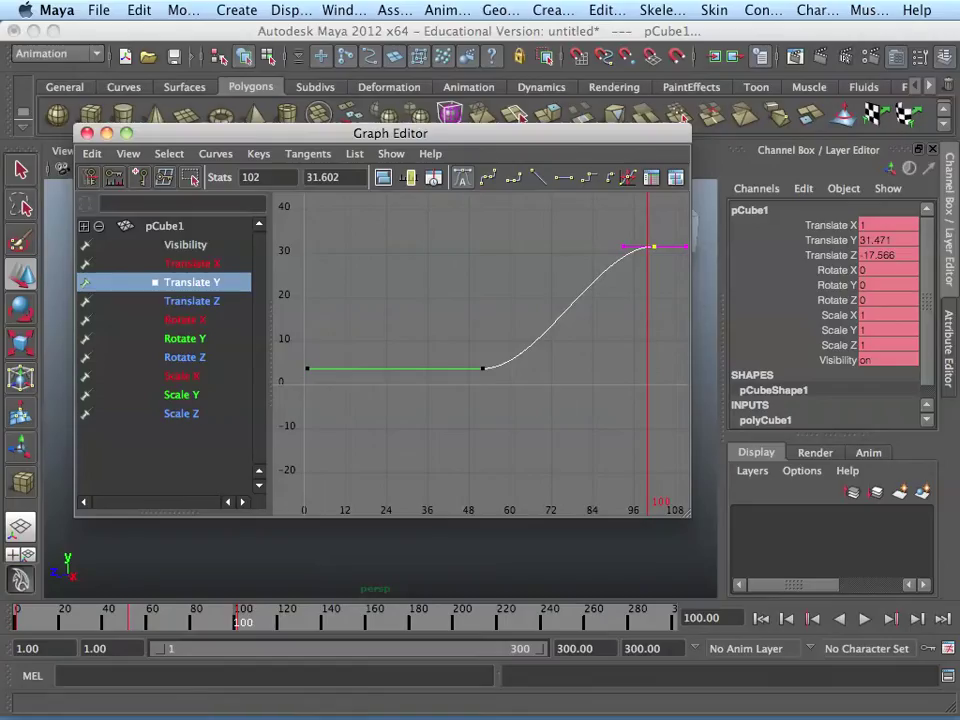
pyautogui.doubleClick(252, 177)
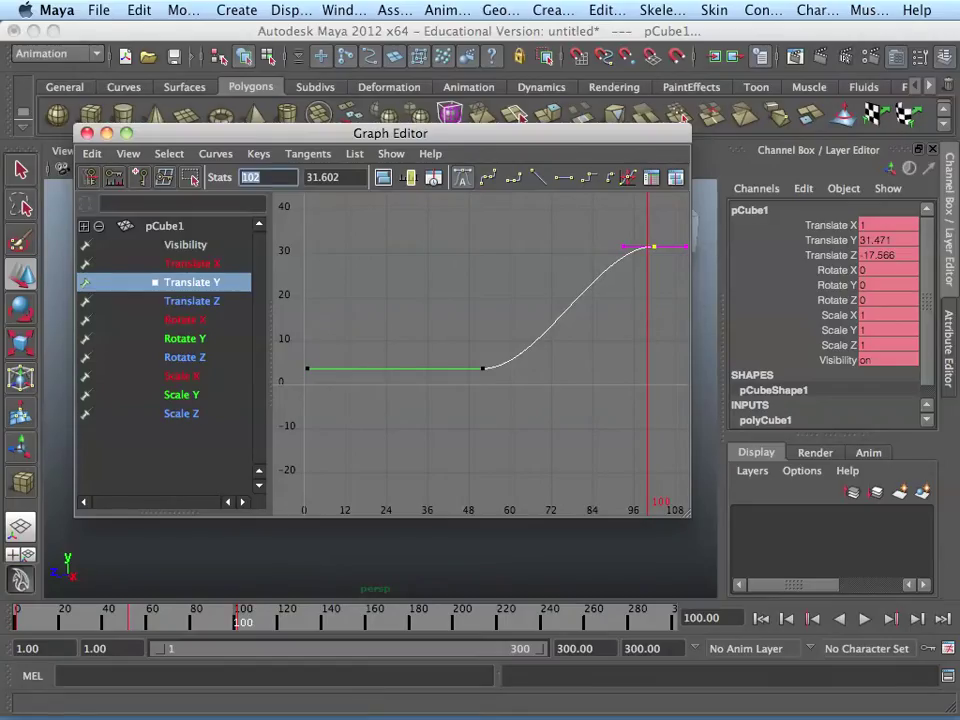
pyautogui.press('Tab')
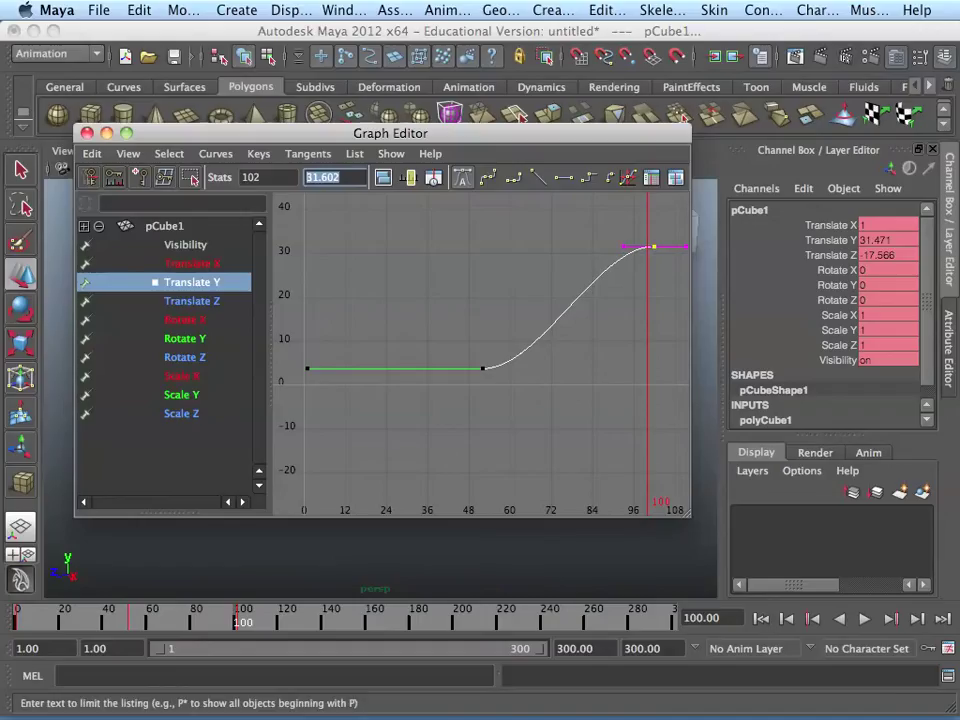
pyautogui.hotkey('shift', 'Tab')
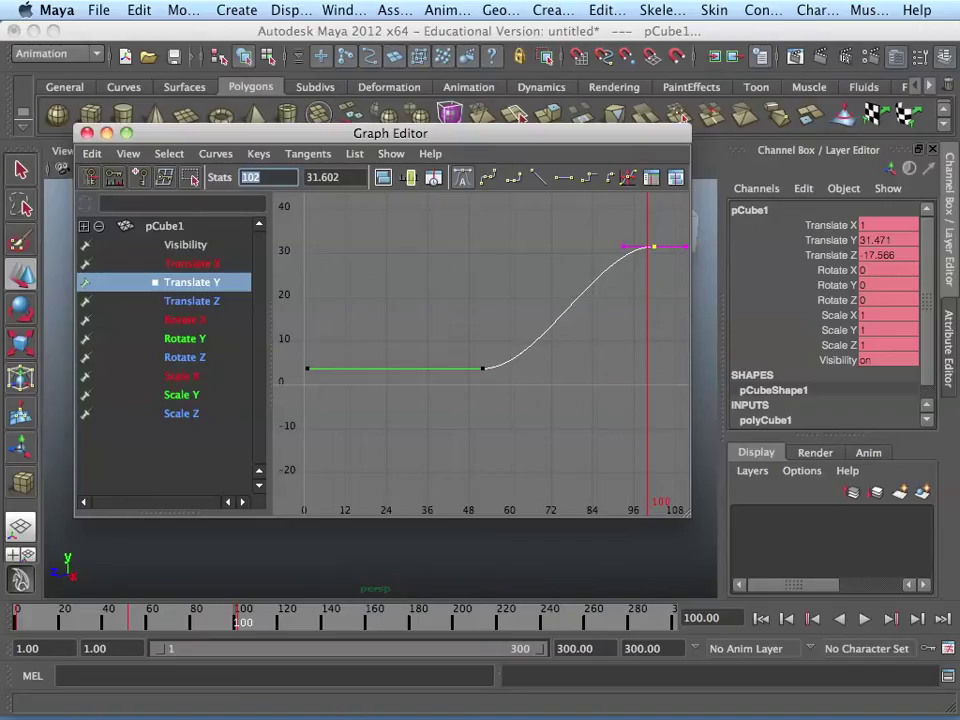
pyautogui.write('70')
pyautogui.press('Return')
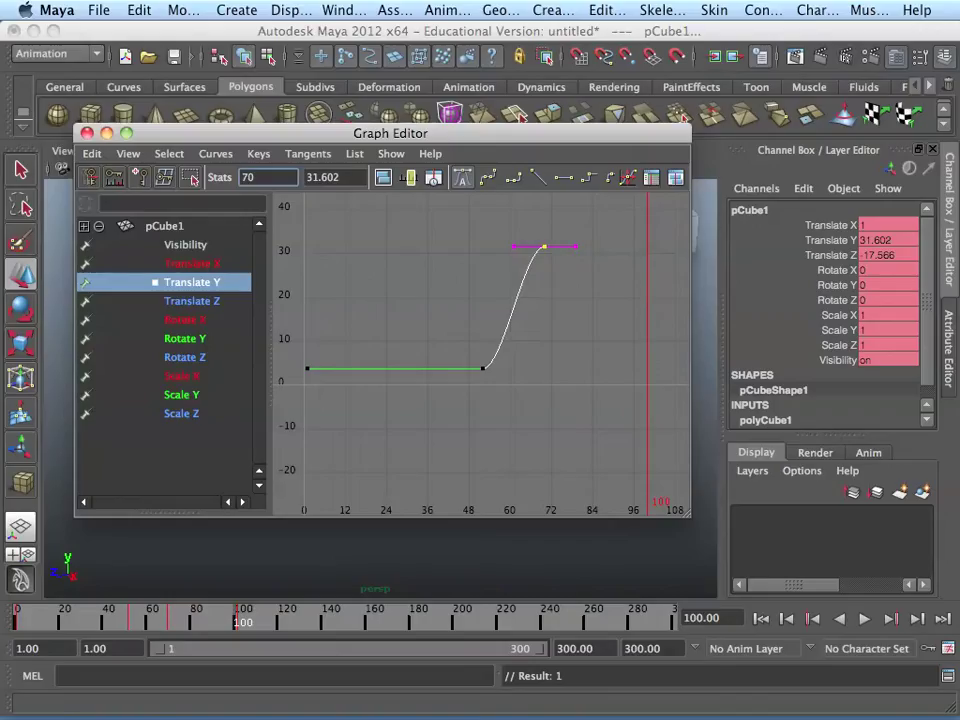
# Move the Graph Editor aside and play the animation to check the cube's faster rise, then stop it.
pyautogui.moveTo(390, 133); pyautogui.dragTo(837, 195)
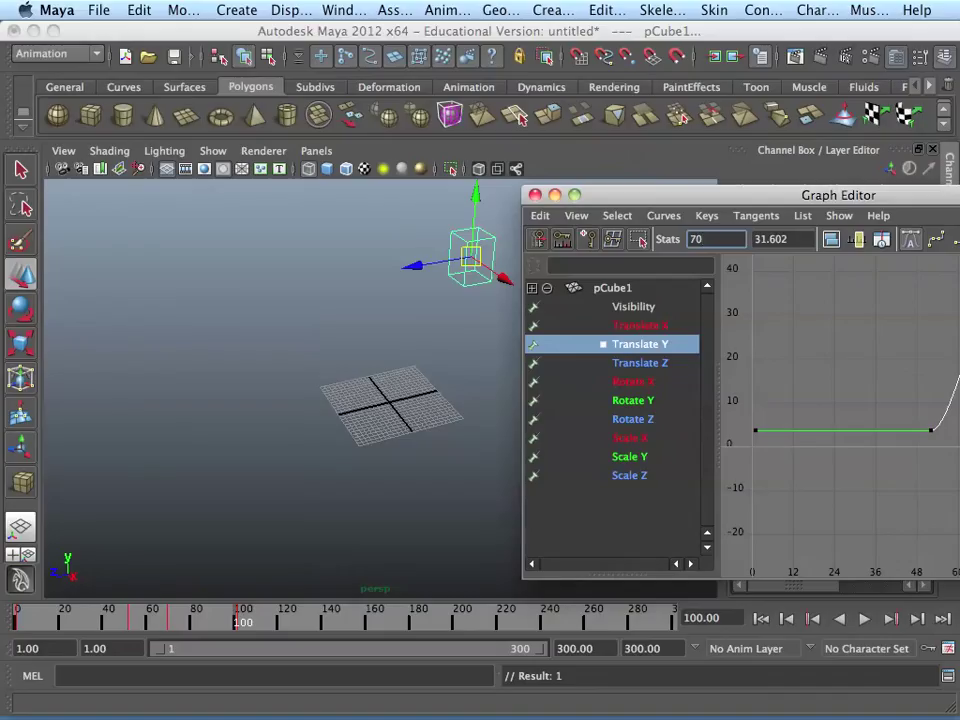
pyautogui.click(865, 619)
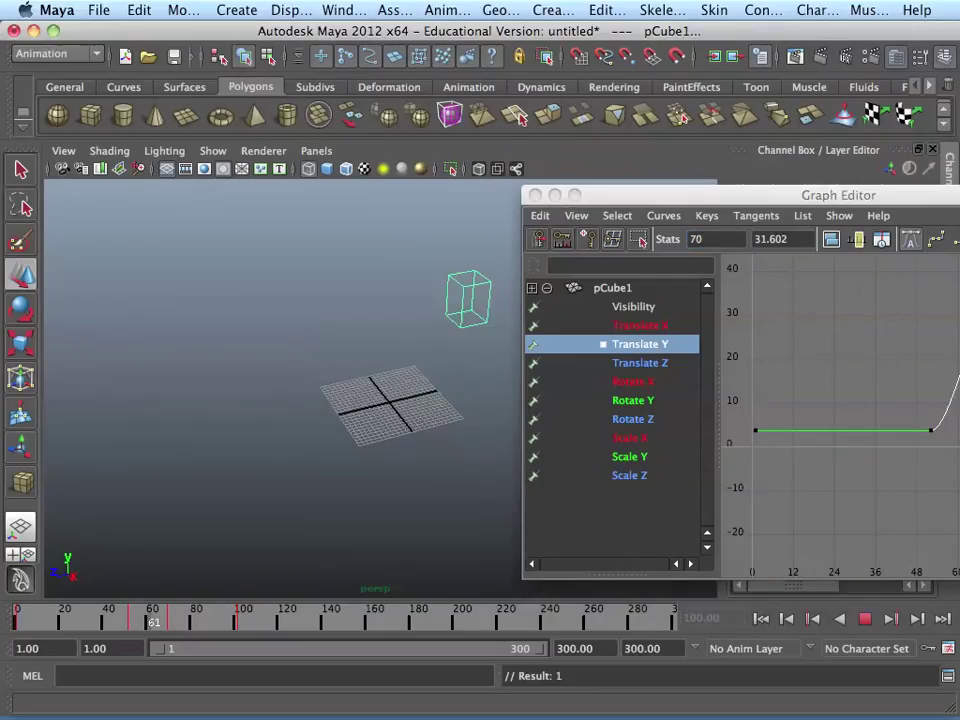
pyautogui.press('Escape')
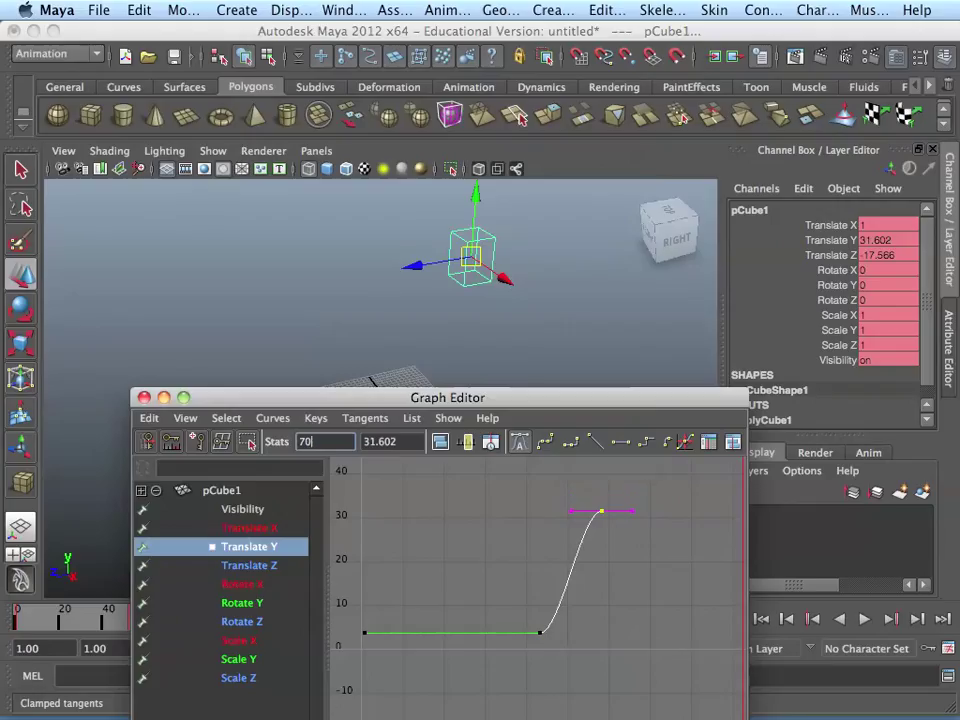
# Move the last Translate Y key freehand in the graph to frame 105 with a value of about 39.5.
pyautogui.moveTo(447, 397)
pyautogui.mouseDown()
pyautogui.moveTo(382, 431)
pyautogui.moveTo(462, 395)
pyautogui.mouseUp()
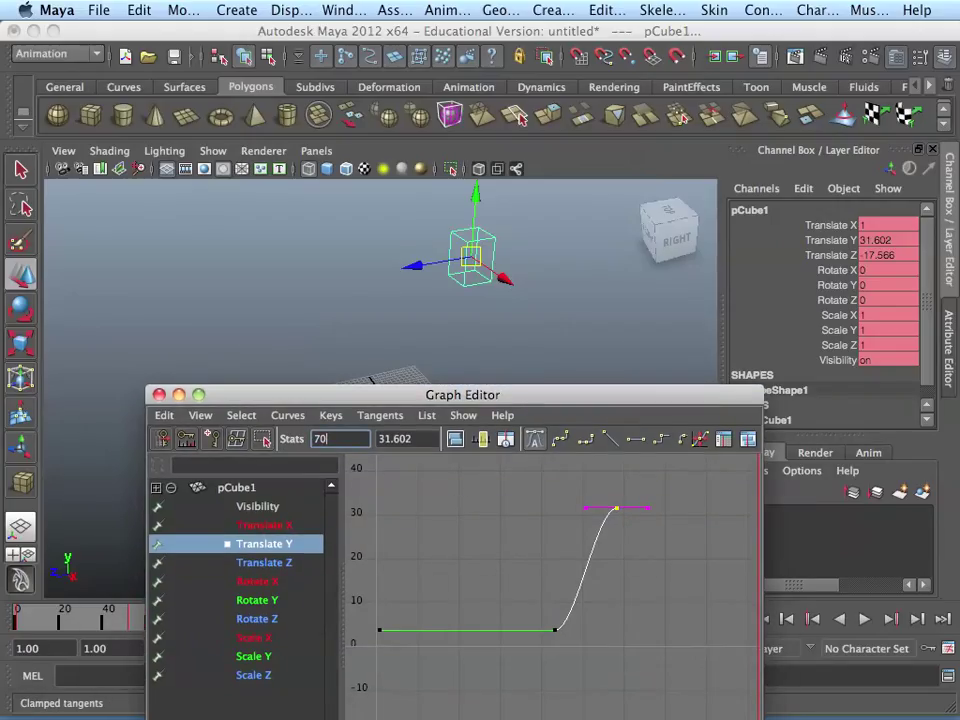
pyautogui.click(500, 550)
pyautogui.moveTo(655, 547); pyautogui.dragTo(655, 547)
pyautogui.moveTo(616, 508); pyautogui.dragTo(716, 500, button='middle')
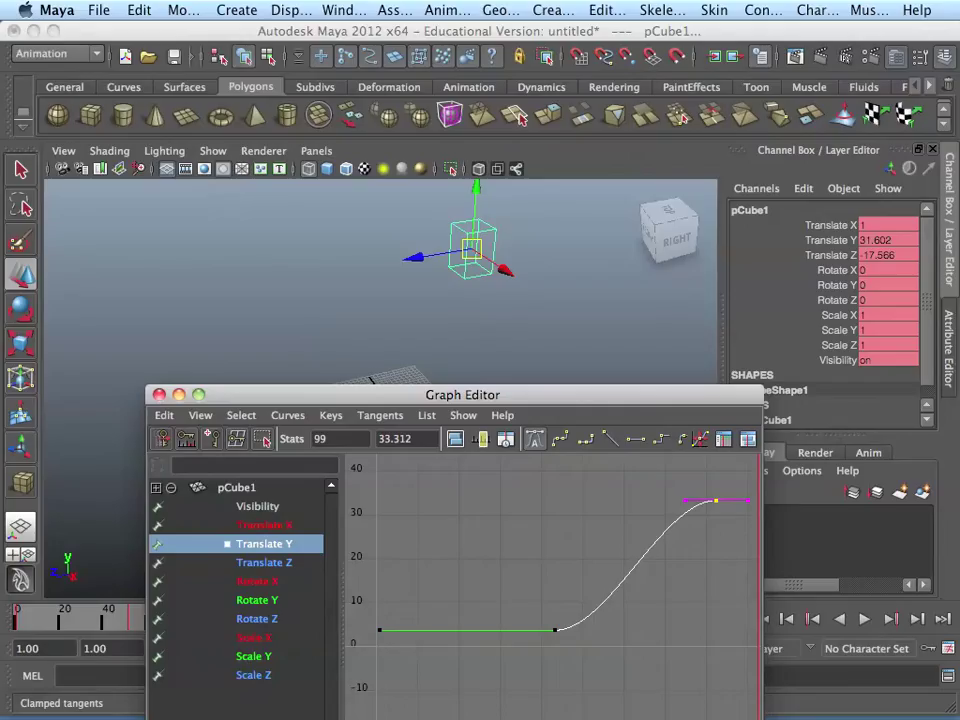
pyautogui.moveTo(716, 500)
pyautogui.mouseDown(button='middle')
pyautogui.moveTo(683, 495)
pyautogui.moveTo(709, 590)
pyautogui.moveTo(724, 546)
pyautogui.moveTo(705, 484)
pyautogui.moveTo(739, 474)
pyautogui.moveTo(734, 509)
pyautogui.moveTo(733, 494)
pyautogui.mouseUp(button='middle')
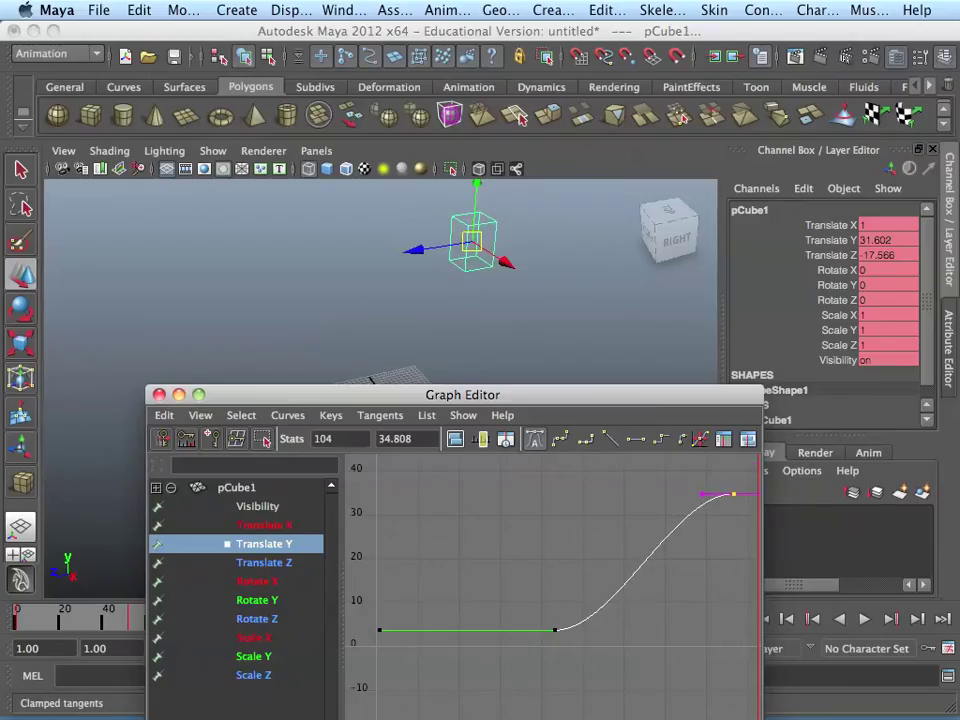
pyautogui.moveTo(733, 494); pyautogui.dragTo(736, 472, button='middle')
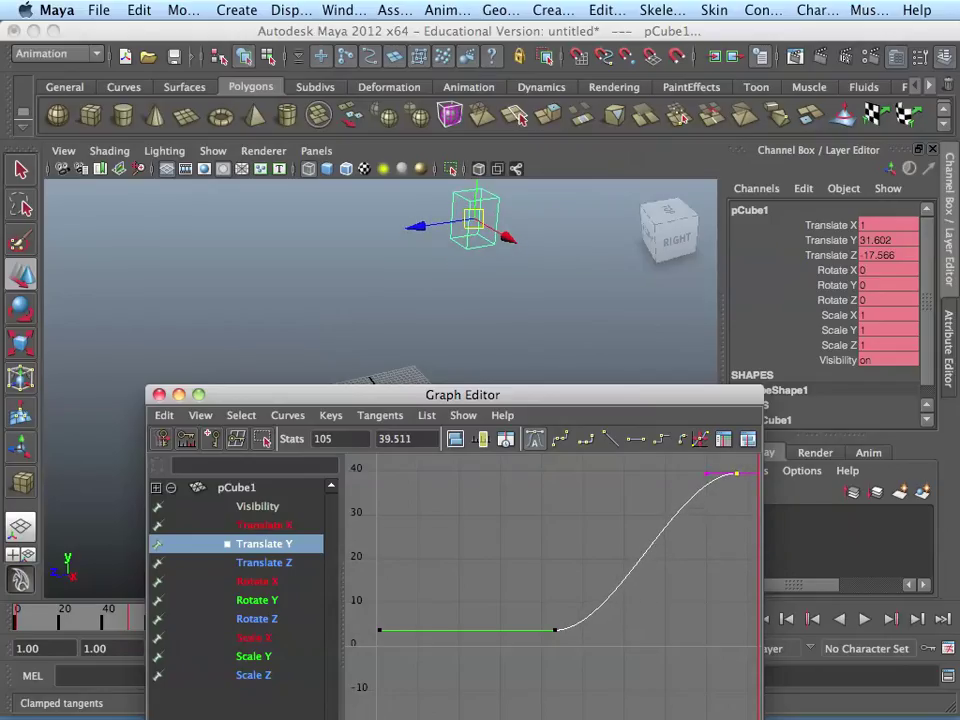
# Move the middle Translate Y key freehand to frame 53 with a value of about 8.8.
pyautogui.moveTo(736, 472)
pyautogui.keyDown('alt'); pyautogui.mouseDown(button='right')
pyautogui.moveTo(680, 472)
pyautogui.moveTo(720, 472)
pyautogui.mouseUp(button='right'); pyautogui.keyUp('alt')
pyautogui.click(554, 624)
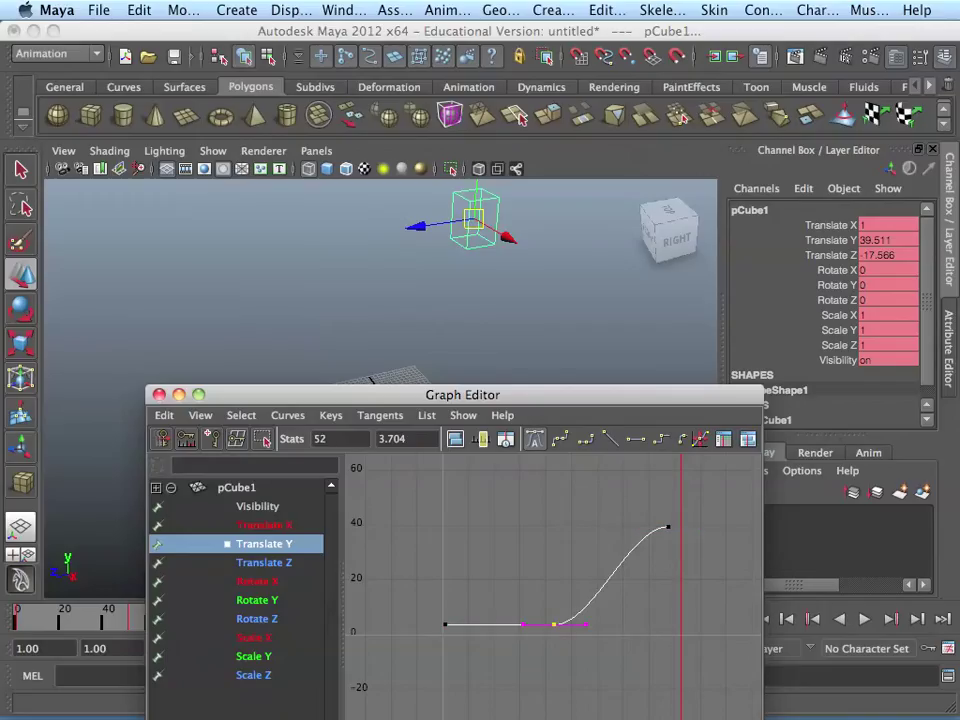
pyautogui.moveTo(554, 624)
pyautogui.mouseDown(button='middle')
pyautogui.moveTo(540, 581)
pyautogui.moveTo(557, 610)
pyautogui.mouseUp(button='middle')
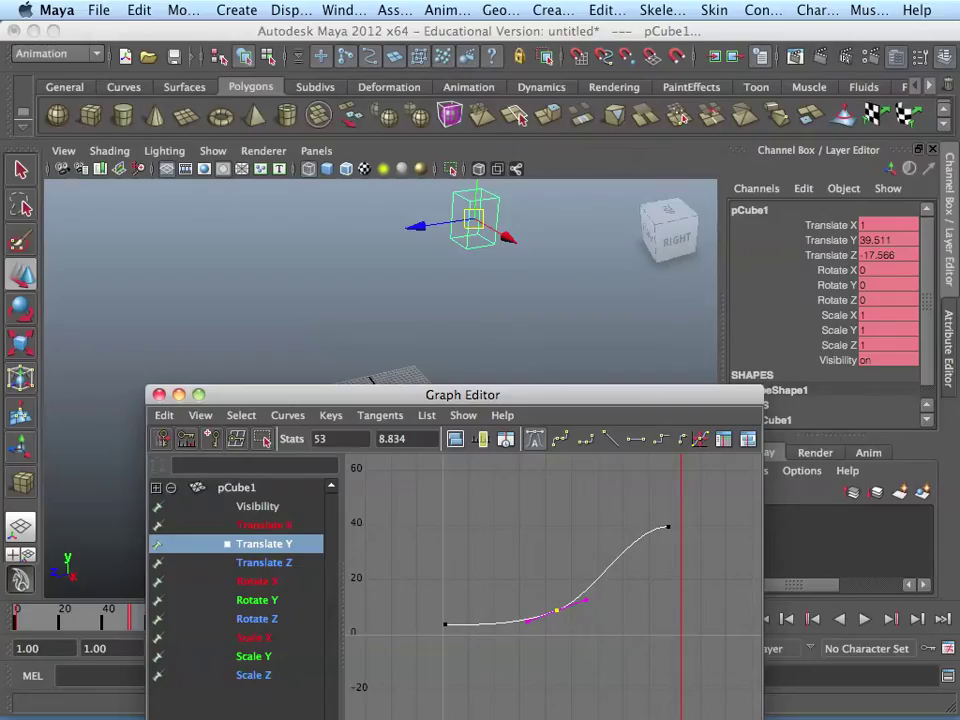
# Tilt the incoming tangent handle of the last Translate Y key slightly downward and deselect the key.
pyautogui.click(668, 526)
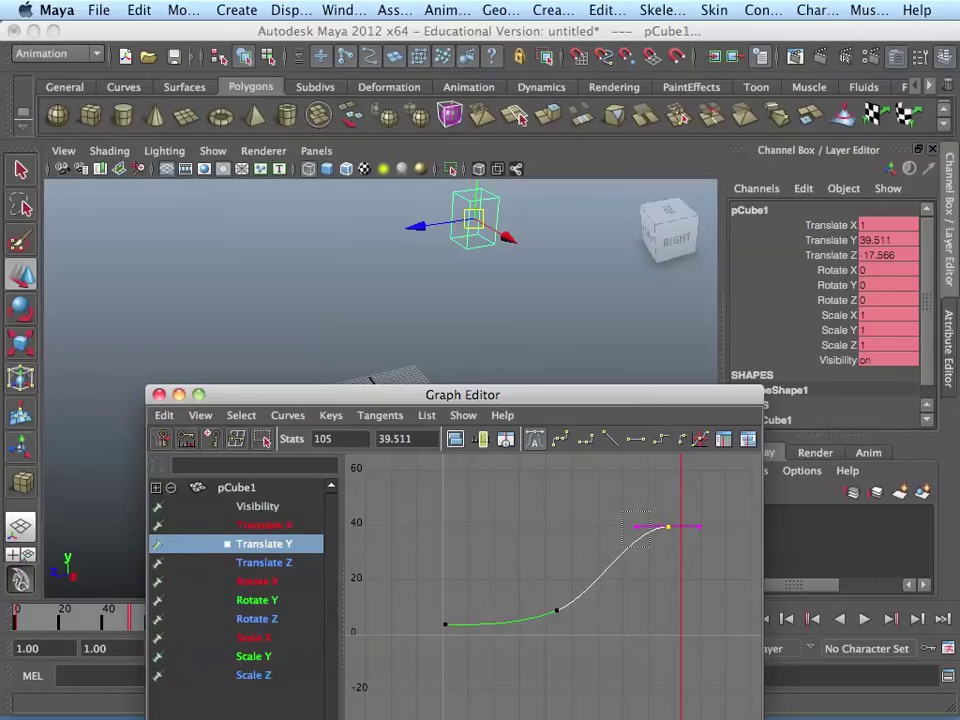
pyautogui.moveTo(623, 511); pyautogui.dragTo(653, 546)
pyautogui.moveTo(638, 526)
pyautogui.mouseDown(button='middle')
pyautogui.moveTo(643, 546)
pyautogui.moveTo(640, 515)
pyautogui.moveTo(643, 545)
pyautogui.moveTo(637, 519)
pyautogui.moveTo(637, 530)
pyautogui.mouseUp(button='middle')
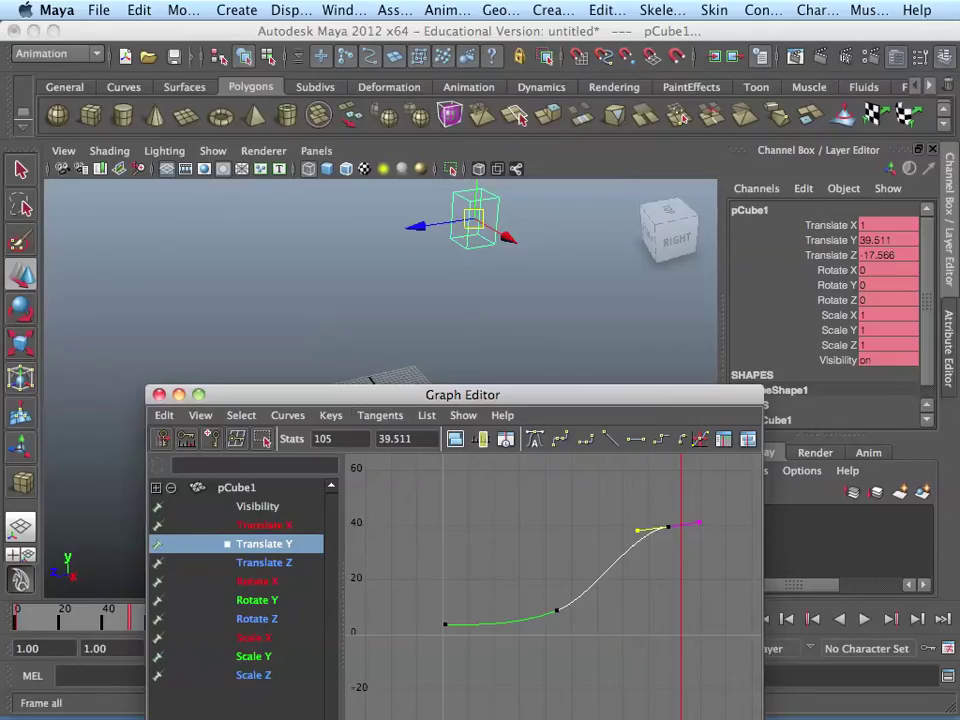
pyautogui.click(505, 515)
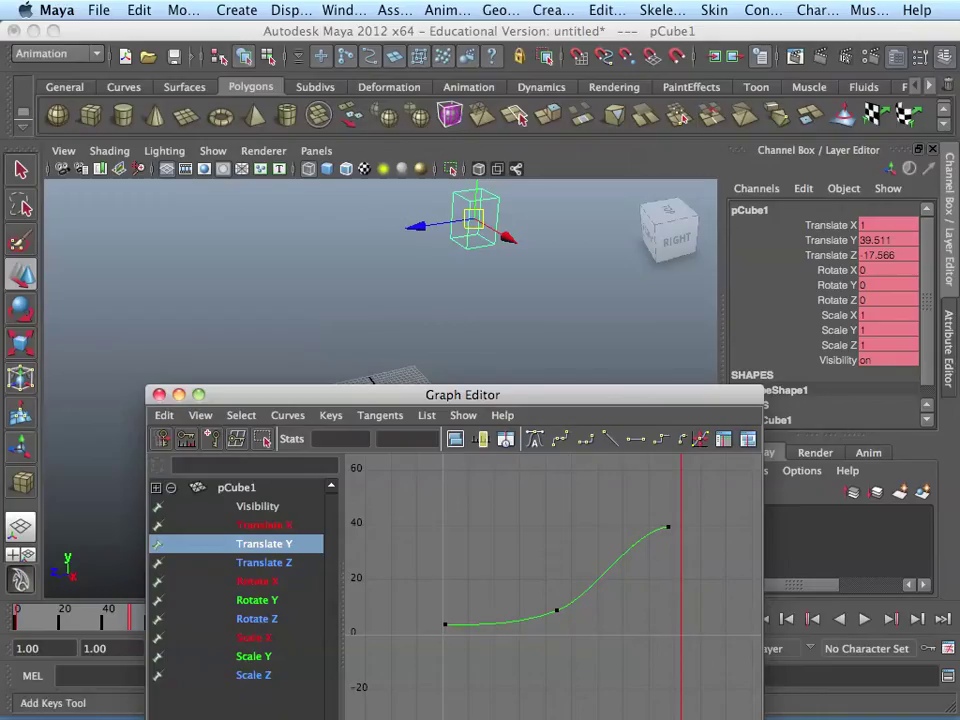
# Try adding a key at frame 80 on the Translate Y curve with the Add Keys Tool, and undo it.
pyautogui.click(212, 438)
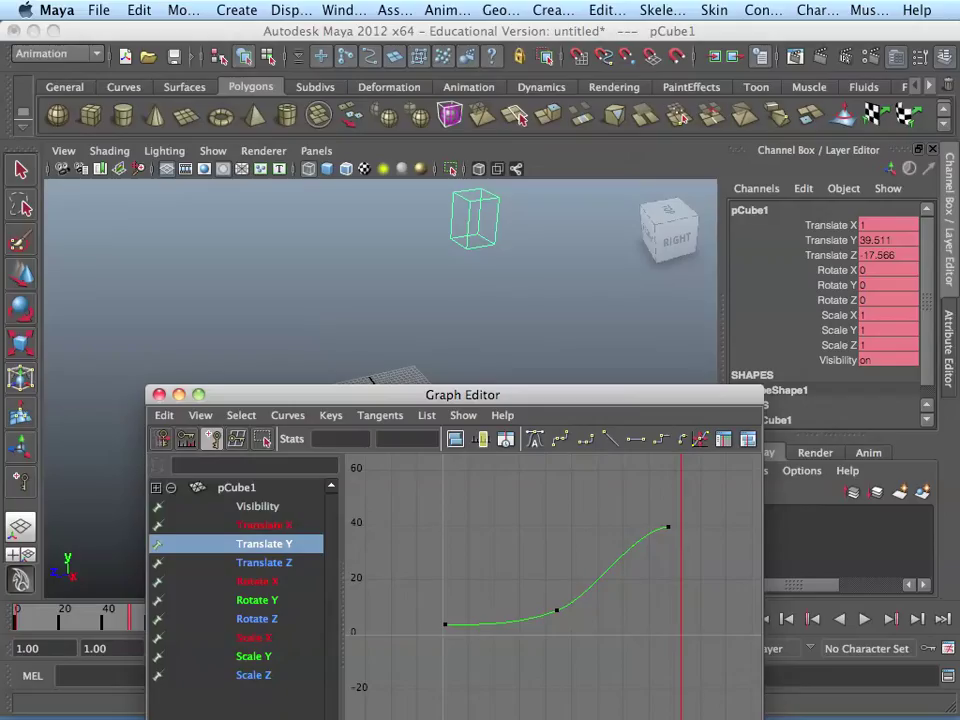
pyautogui.hotkey('ctrl', 'a')
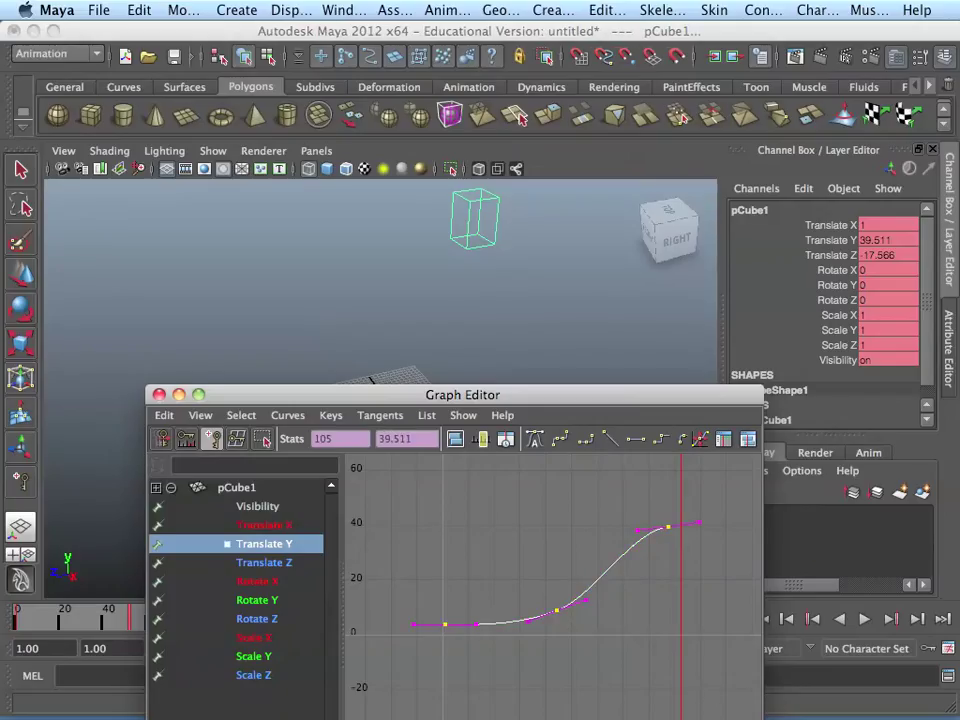
pyautogui.hotkey('ctrl', 'z')
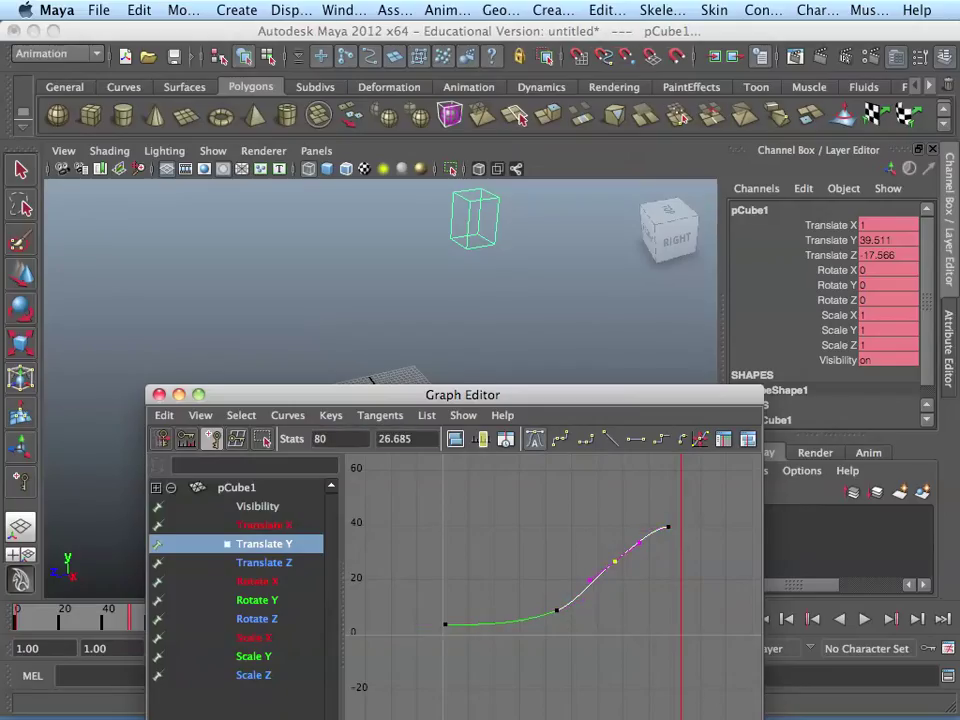
pyautogui.hotkey('shift', 'z')
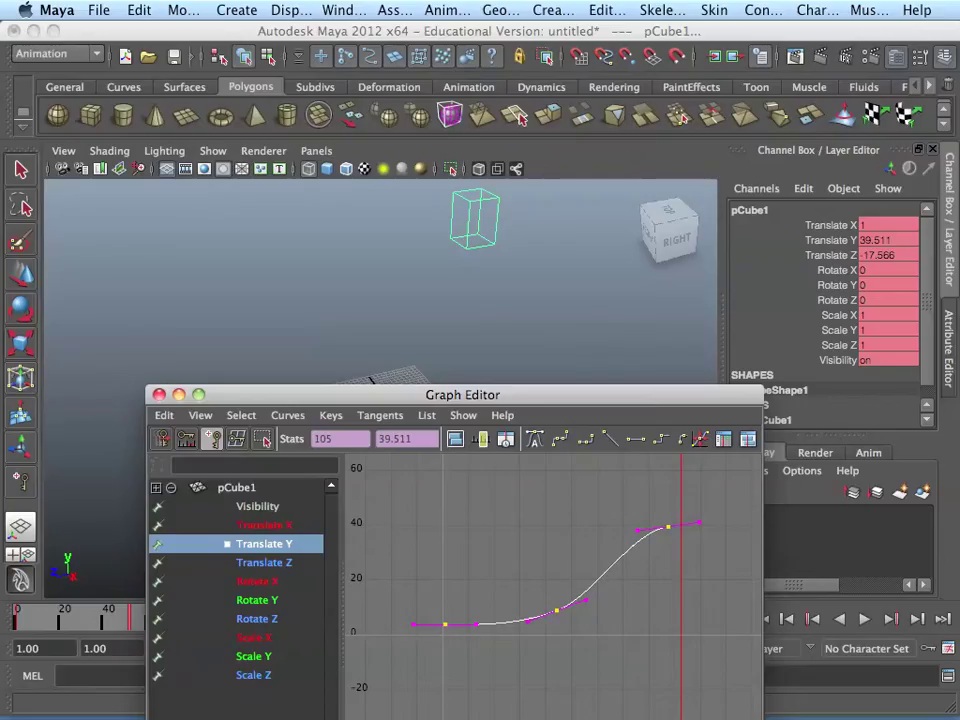
# Add a key at frame 79 with a value of about 26 on the Translate Y curve, and close the Graph Editor.
pyautogui.middleClick(612, 563)
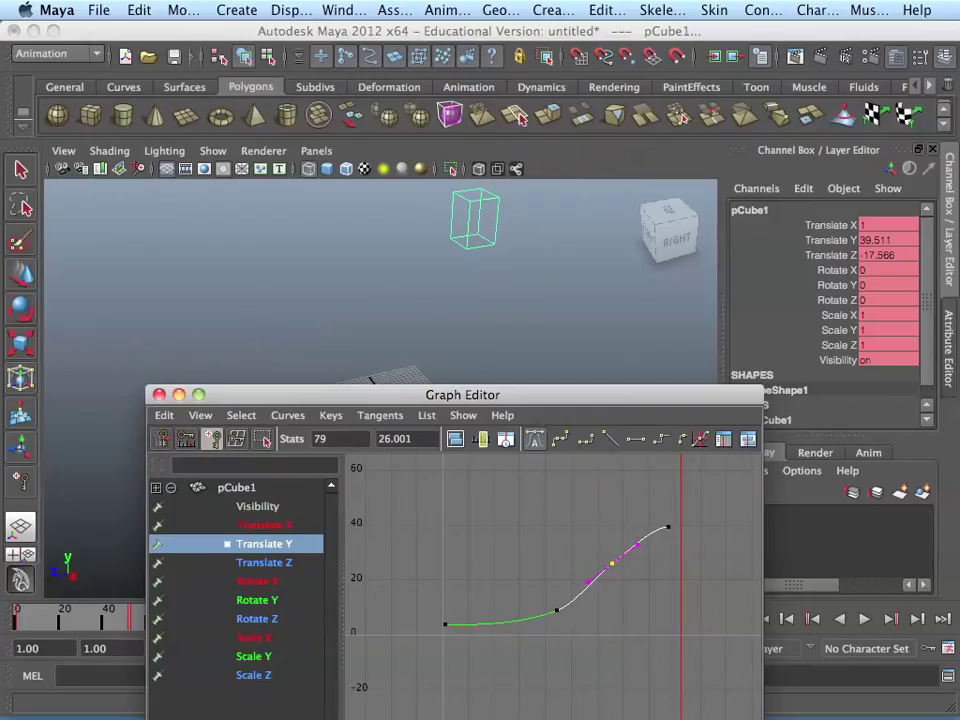
pyautogui.moveTo(300, 394); pyautogui.dragTo(630, 261)
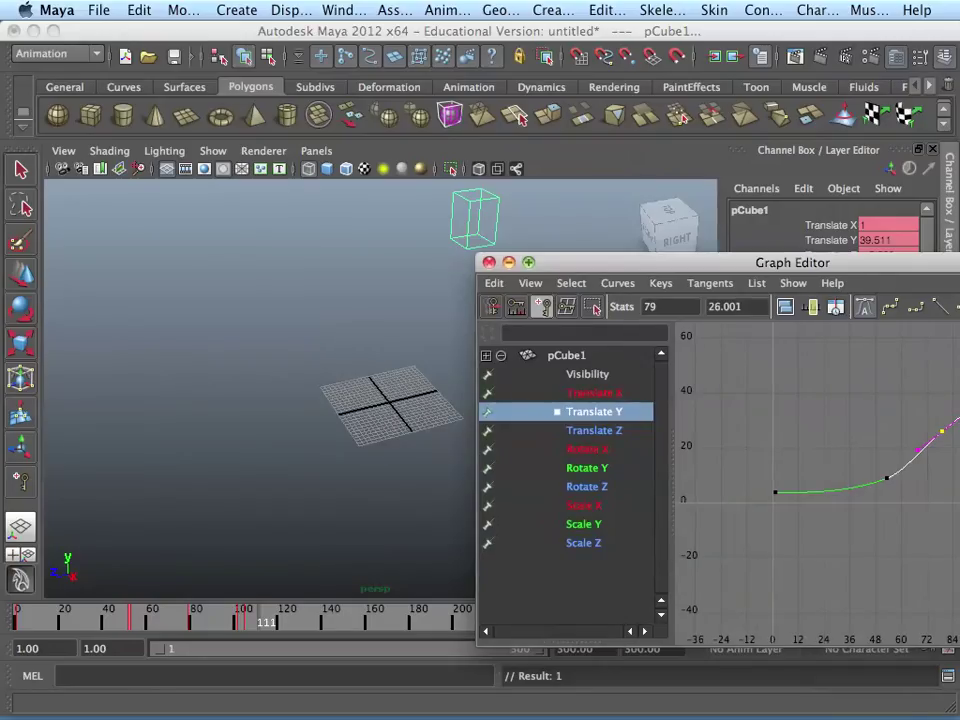
pyautogui.press('super+w')
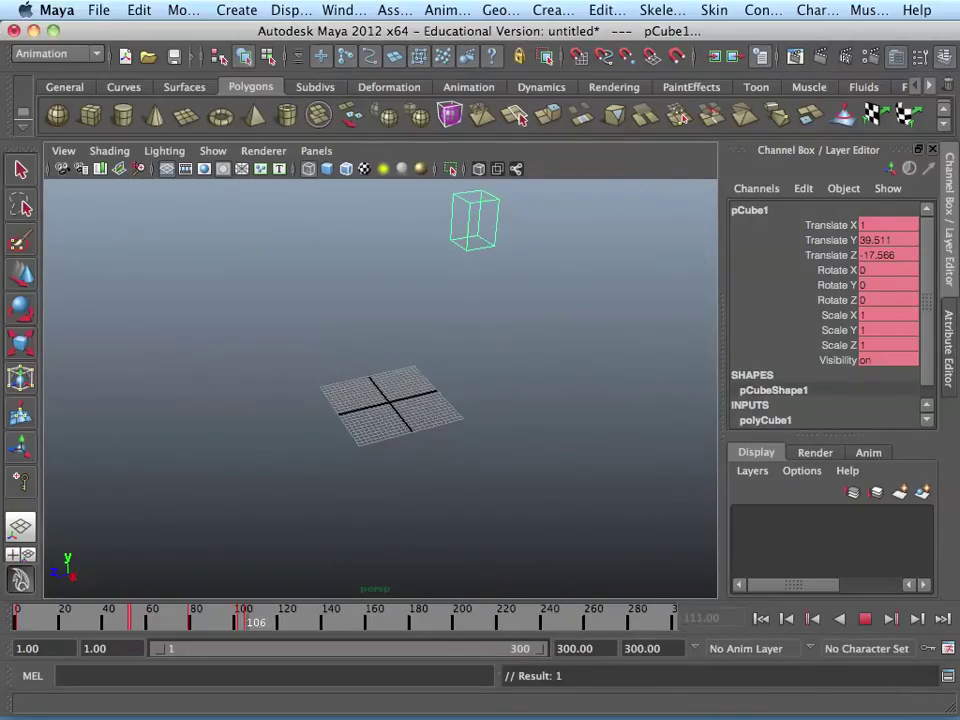
# Return to the first frame and play back the cube's animation to review the edited rise.
pyautogui.hotkey('alt', 'shift', 'v')
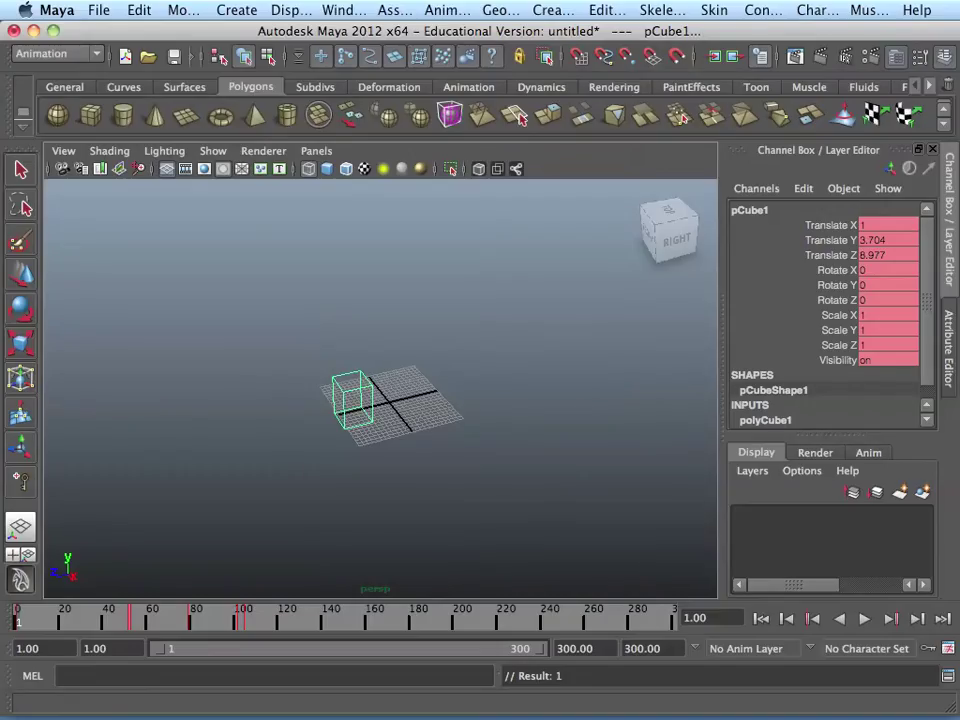
pyautogui.hotkey('alt', 'v')
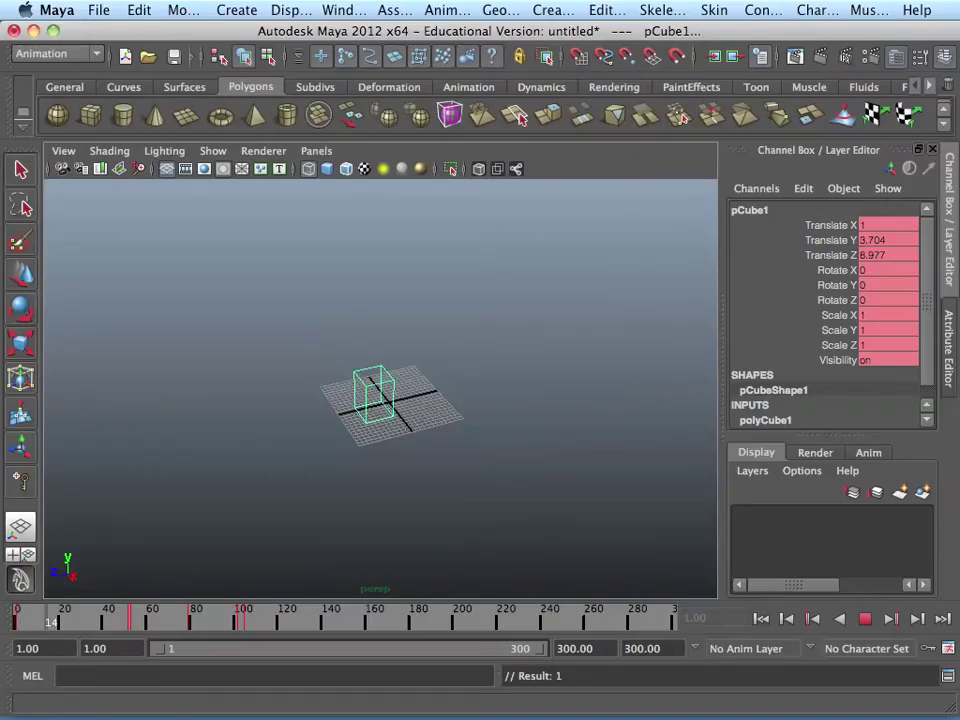
pyautogui.scroll(-3, 390, 395)
pyautogui.hotkey('alt', 'v')
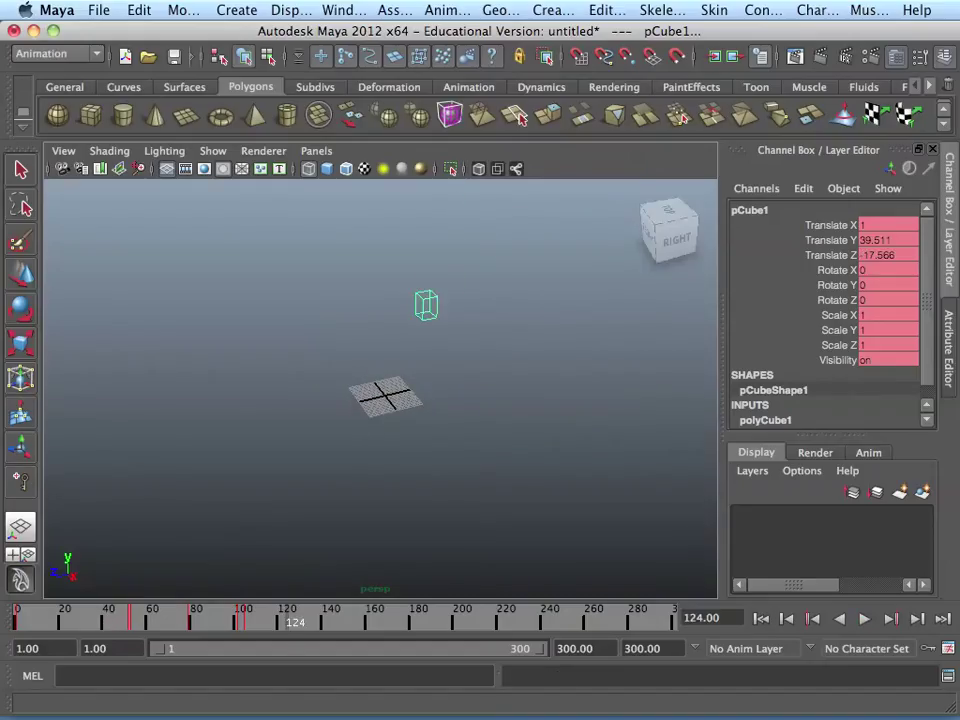
pyautogui.hotkey('alt', 'v')
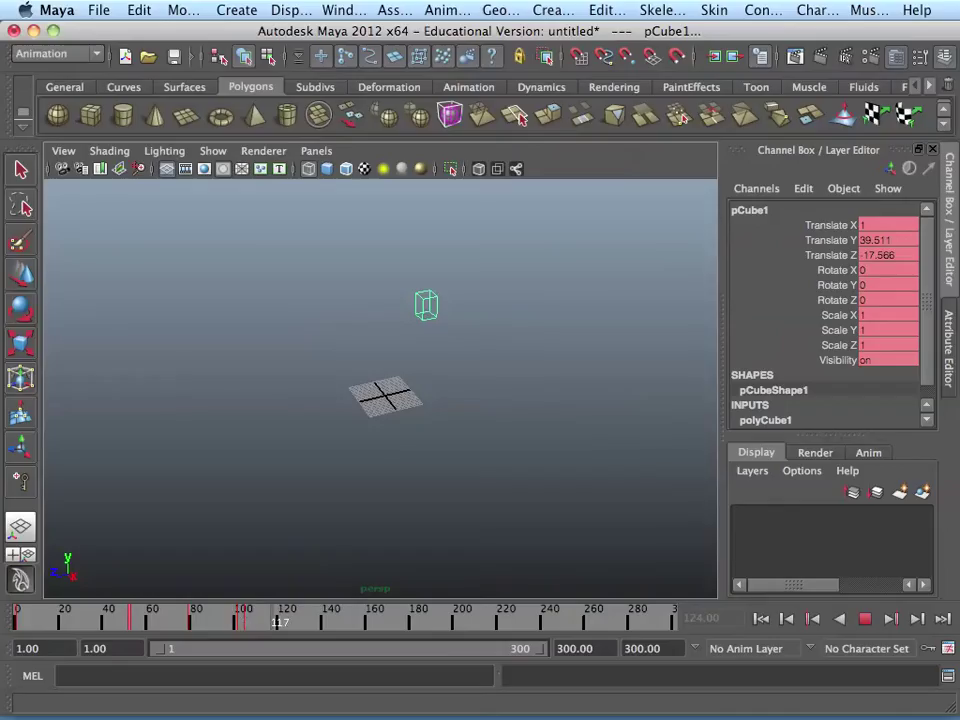
pyautogui.hotkey('alt', 'v')
# At frame 119, move the cube freehand along Z to about -45.1 and set a key.
pyautogui.press('w')
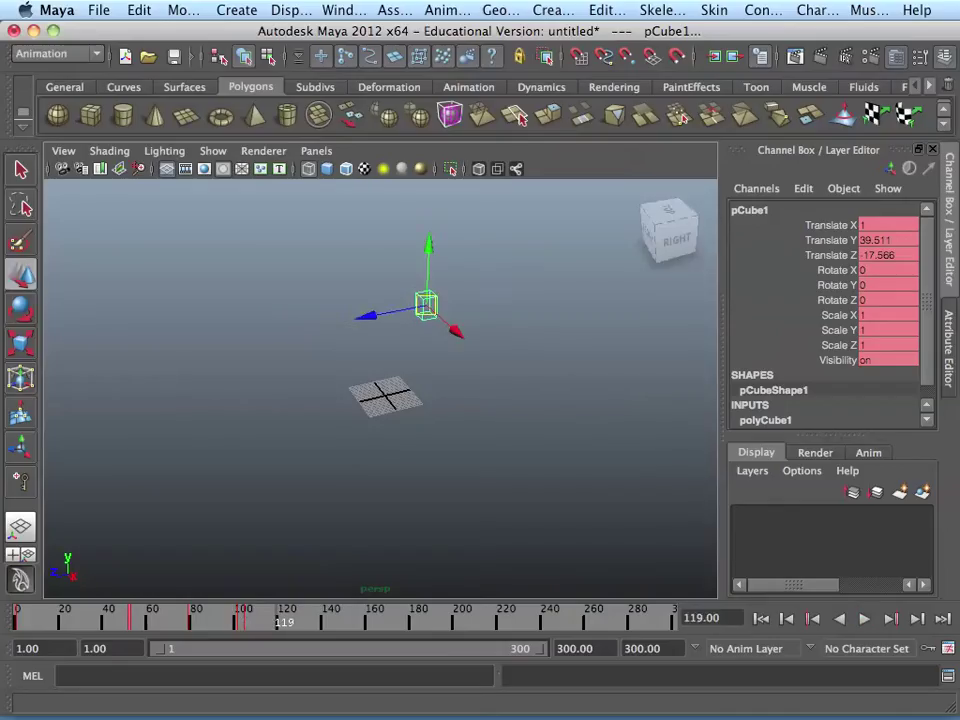
pyautogui.moveTo(365, 316); pyautogui.dragTo(425, 303)
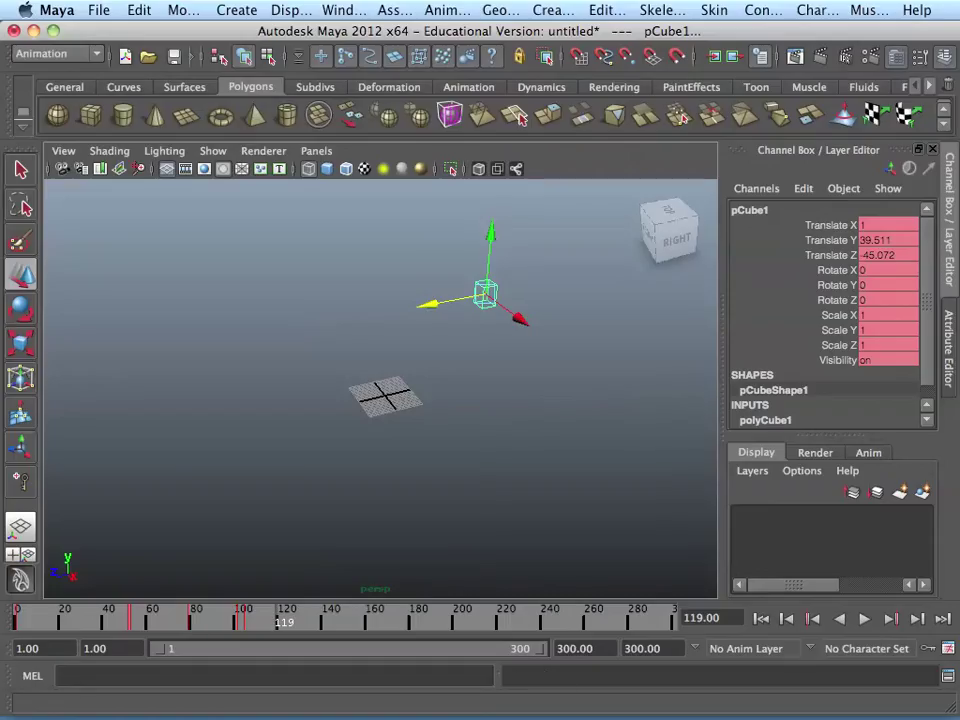
pyautogui.click(519, 118)
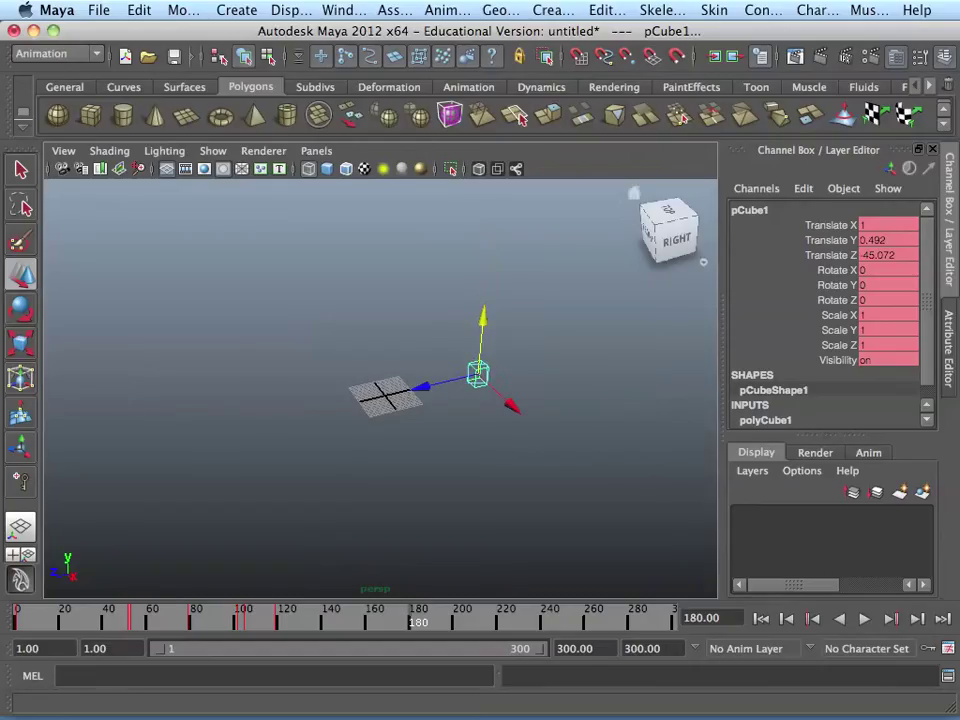
# Set the cube's Translate Y to 0 at frame 180 and key it.
pyautogui.doubleClick(888, 240)
pyautogui.write('0')
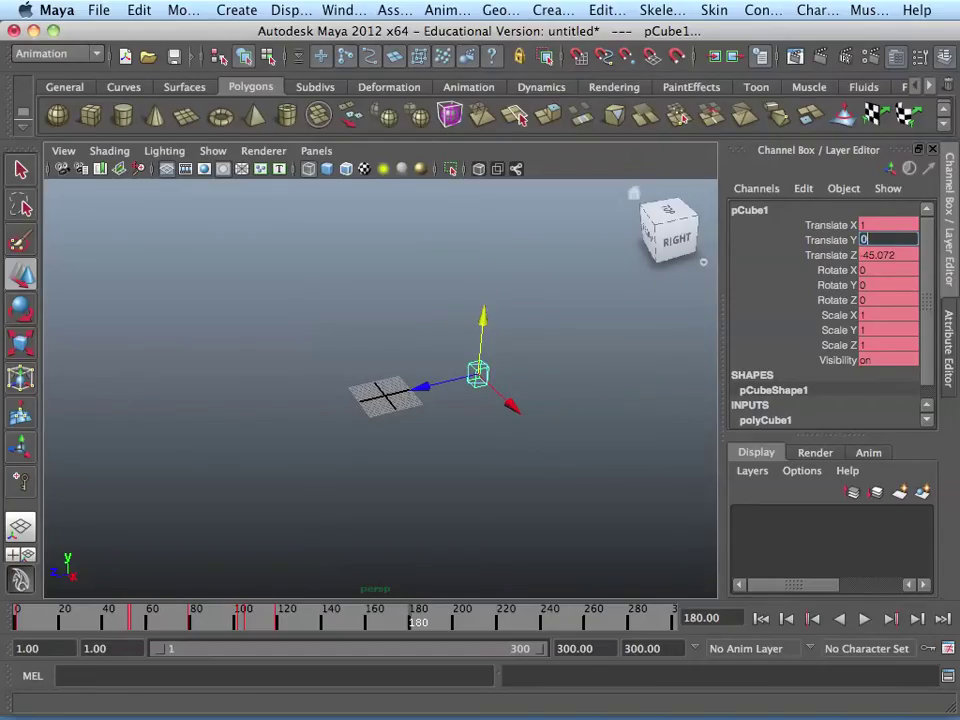
pyautogui.press('Return')
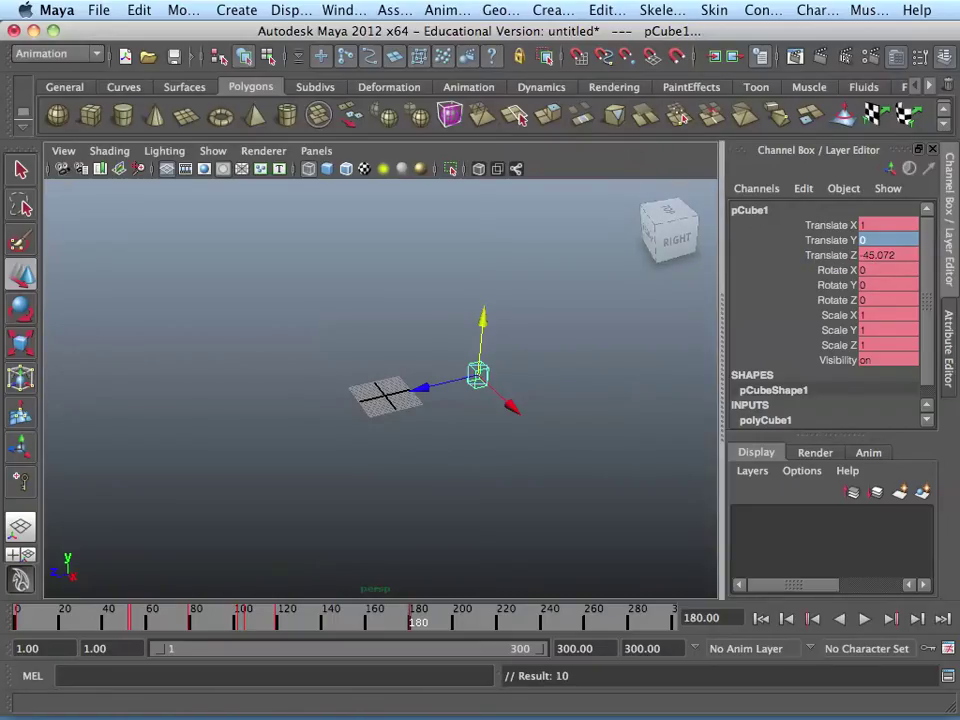
# Play back the animation from the first frame and review the cube's drop between frames 119 and 180.
pyautogui.click(761, 618)
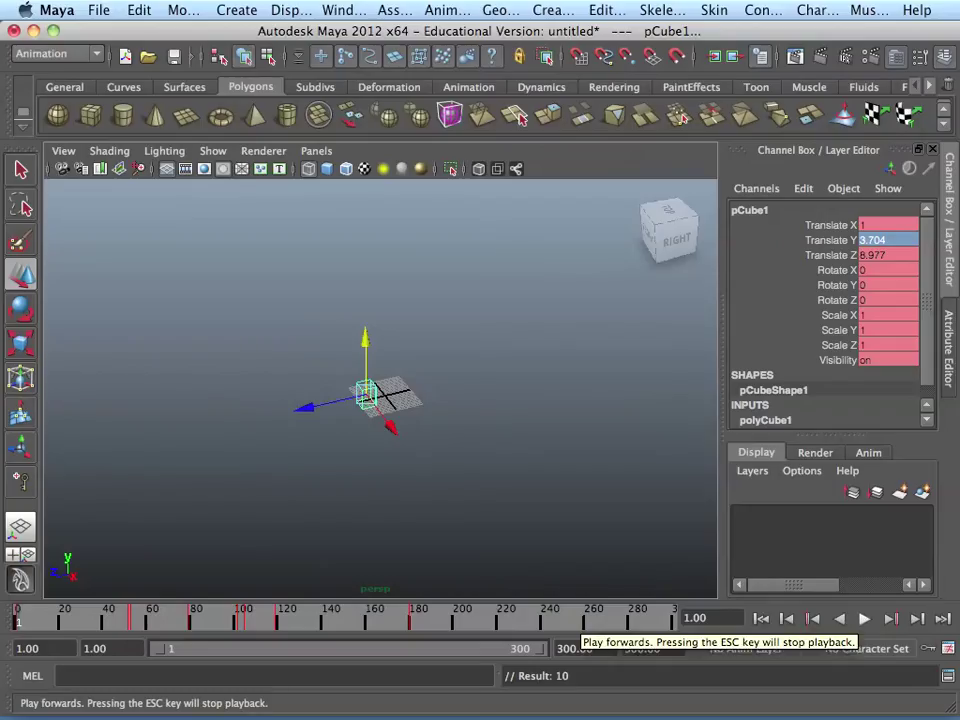
pyautogui.click(864, 618)
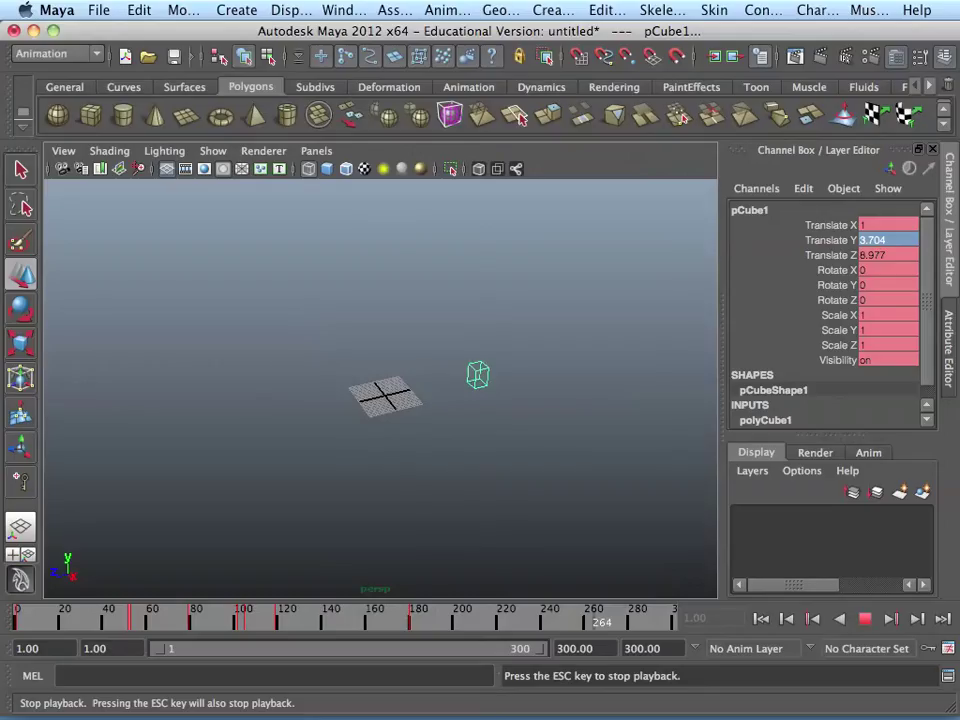
pyautogui.press('Escape')
pyautogui.hotkey('alt', 'shift', 'v')
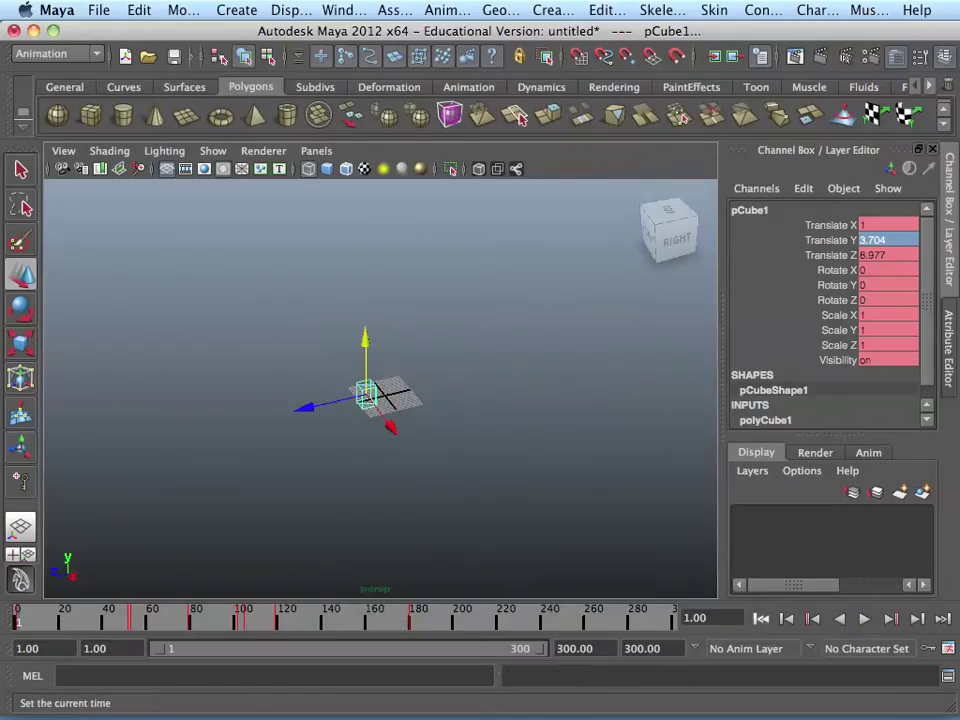
pyautogui.hotkey('alt', 'v')
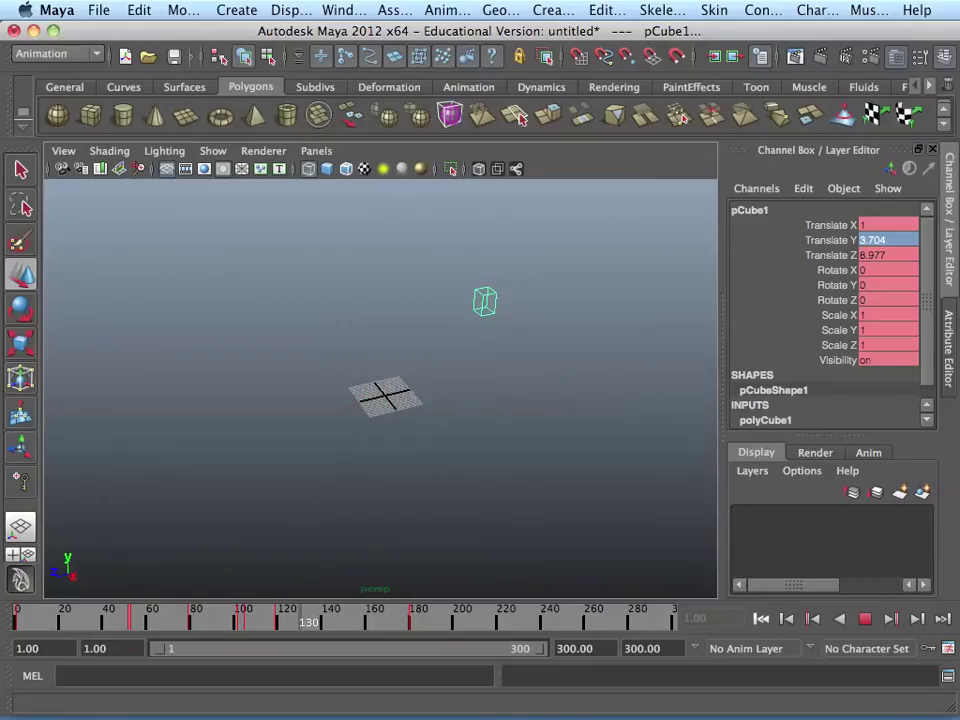
pyautogui.hotkey('alt', 'v')
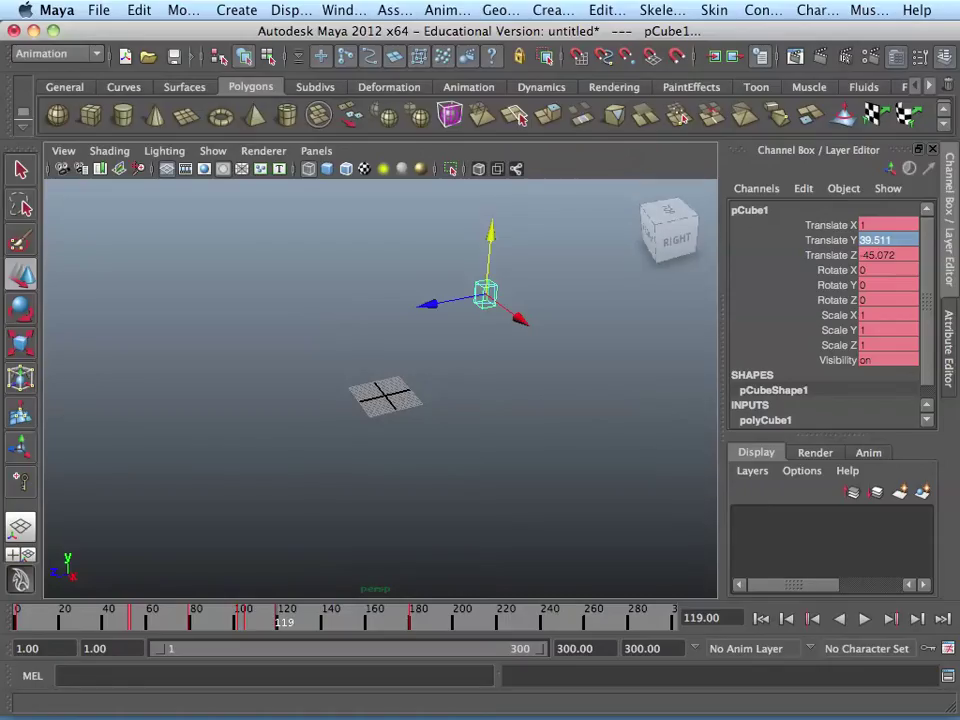
pyautogui.hotkey('alt', 'v')
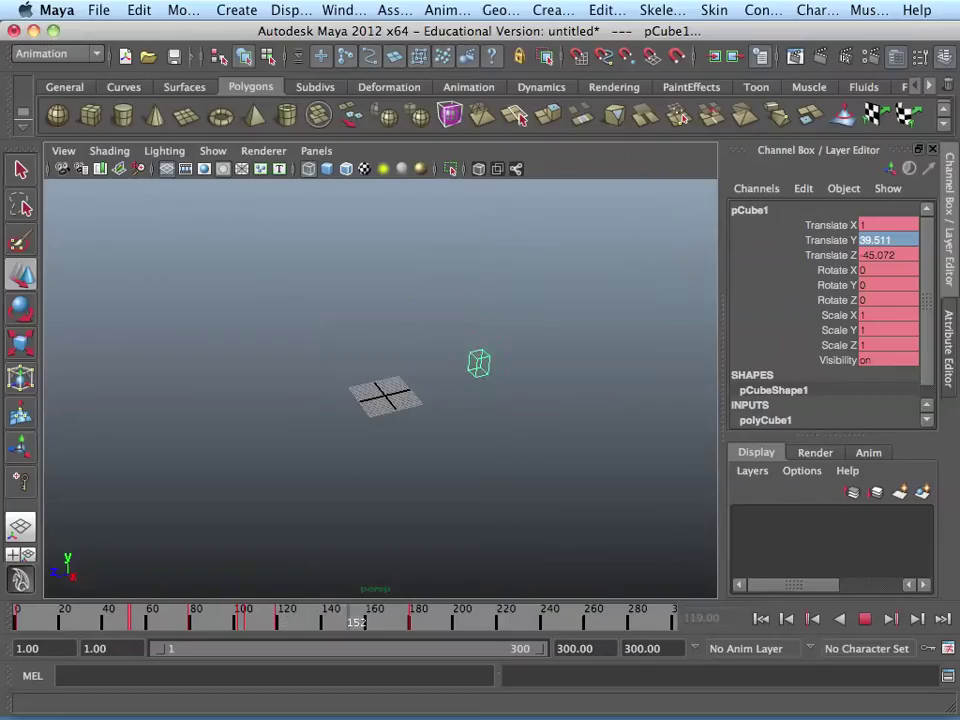
pyautogui.hotkey('alt', 'v')
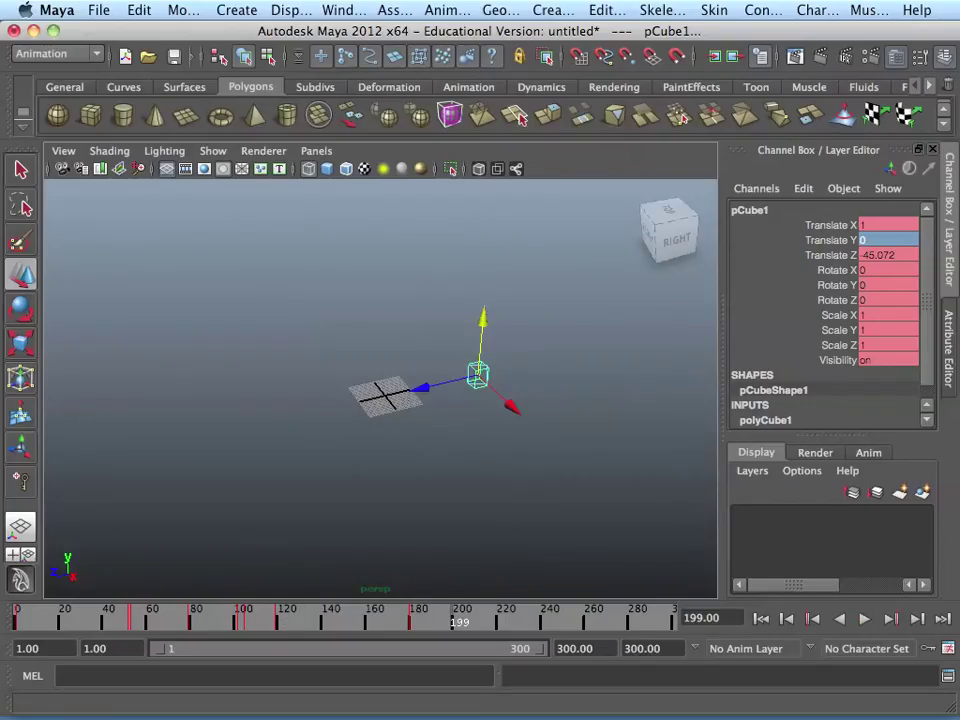
# Set the cube's Rotate X to 720 at frame 199, key it, and deselect the cube.
pyautogui.press('e')
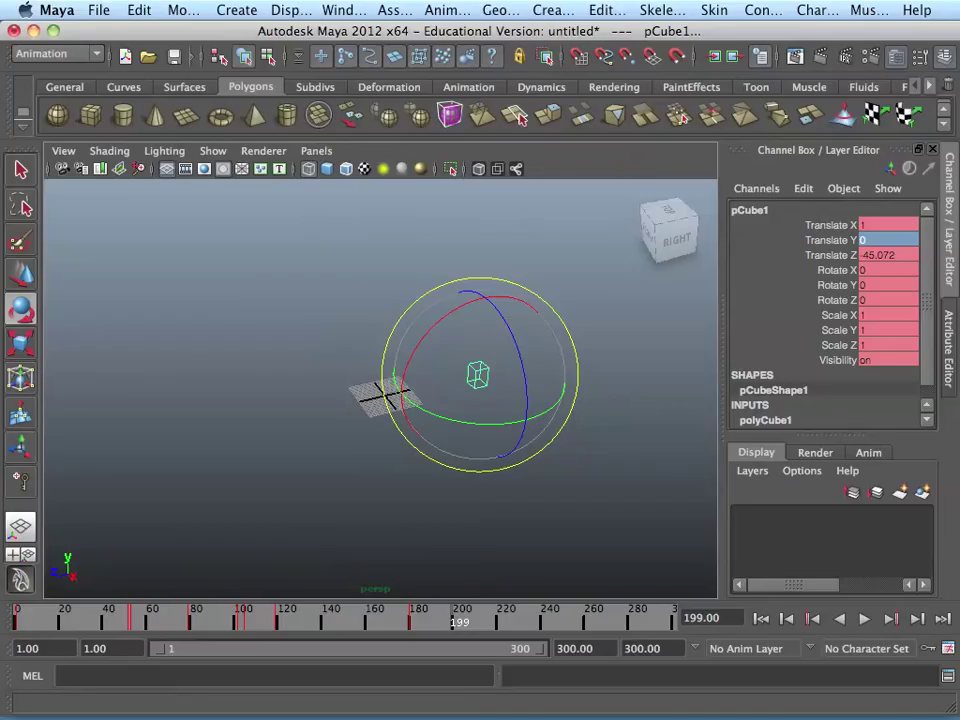
pyautogui.press('r')
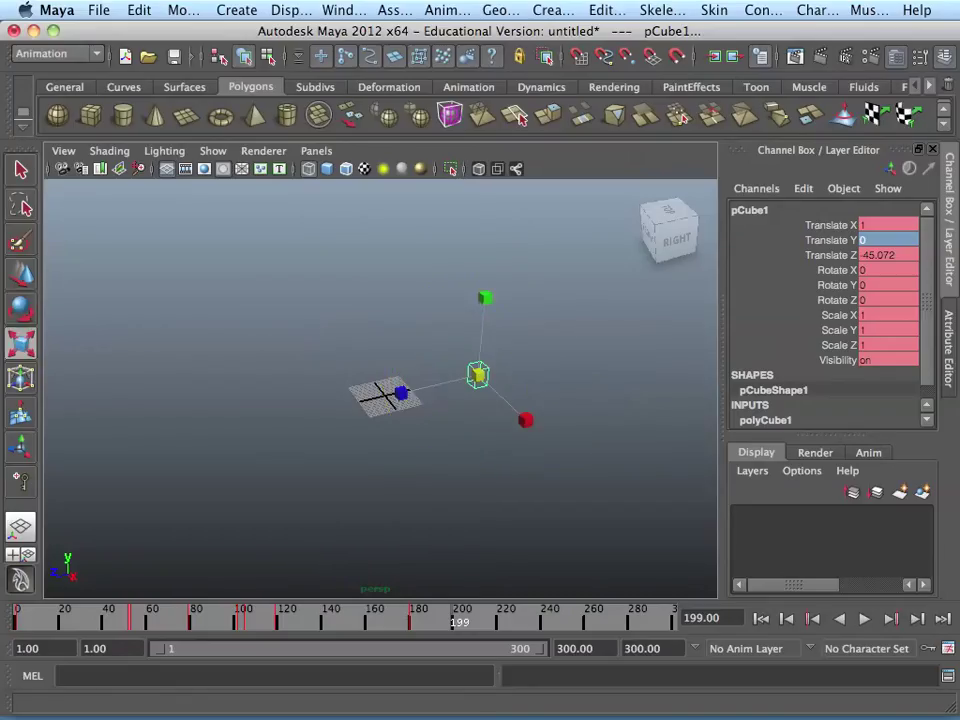
pyautogui.press('e')
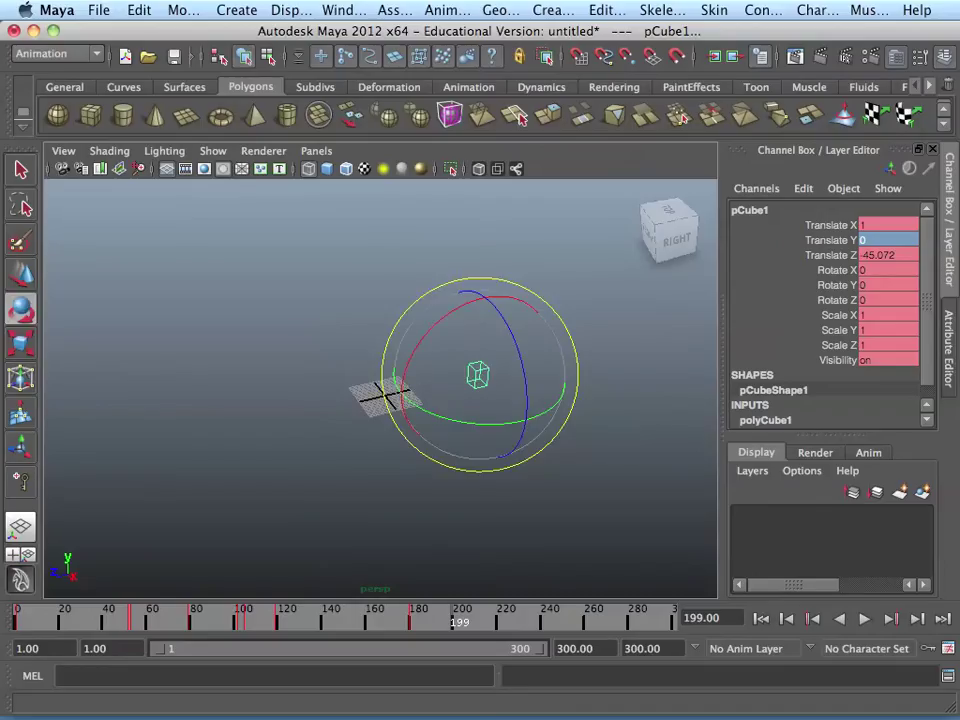
pyautogui.moveTo(410, 325); pyautogui.dragTo(345, 280)
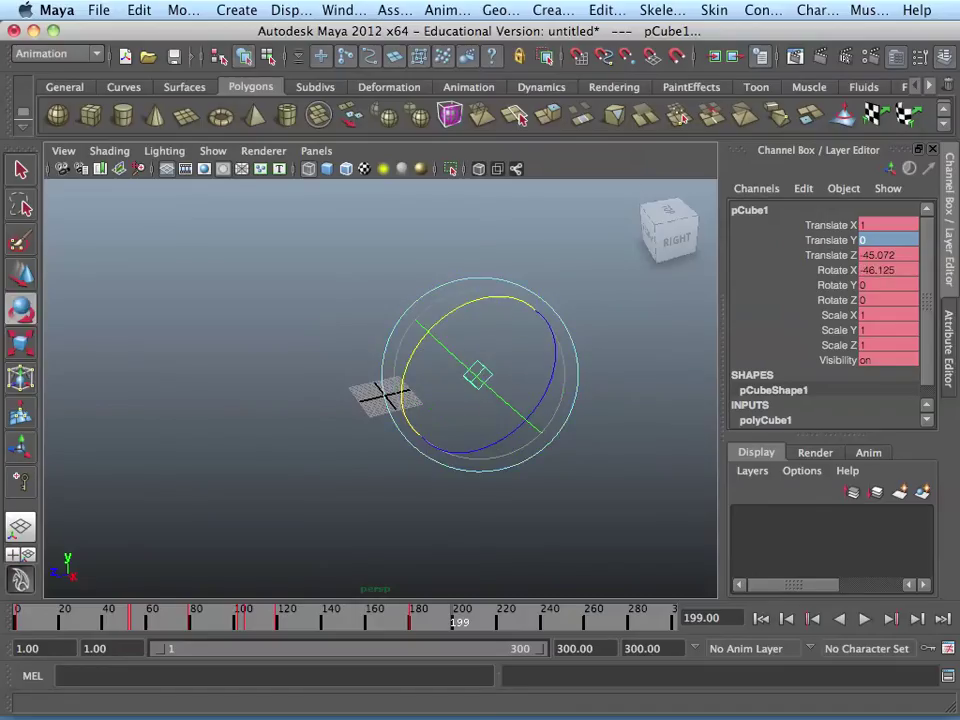
pyautogui.click(882, 270)
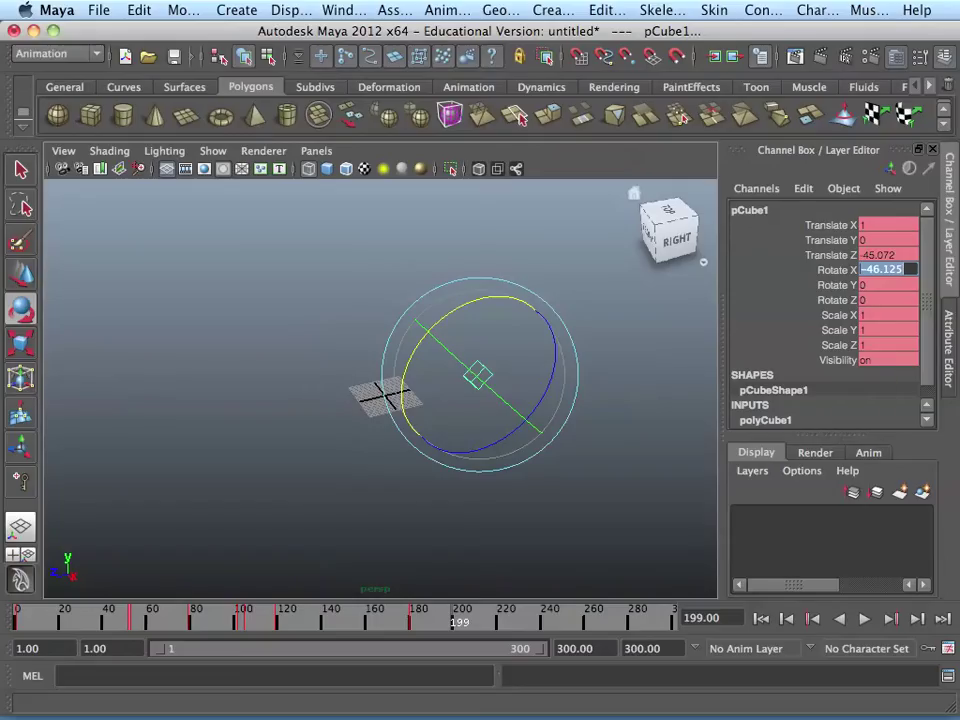
pyautogui.write('720')
pyautogui.press('Return')
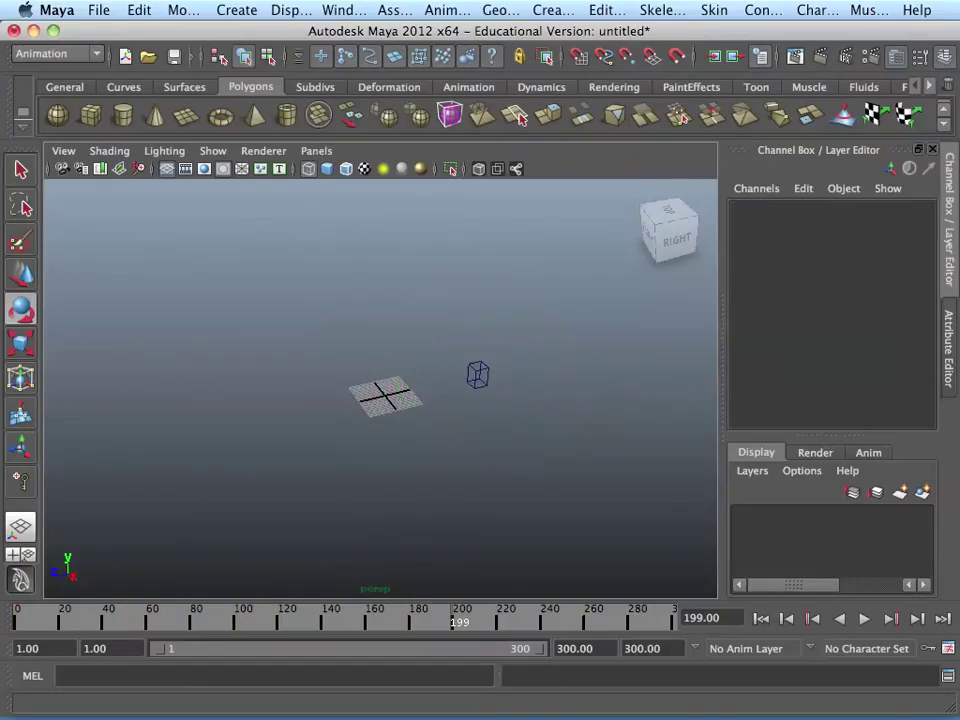
# Play back the animation from the first frame to check the cube's new rotation, and stop playback.
pyautogui.click(761, 618)
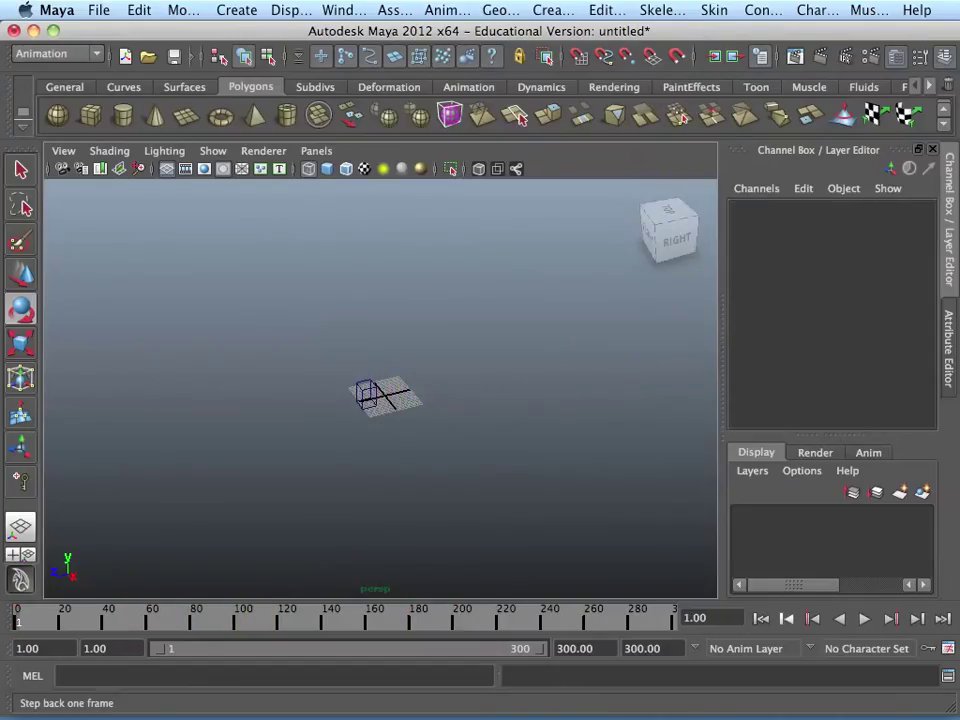
pyautogui.click(864, 618)
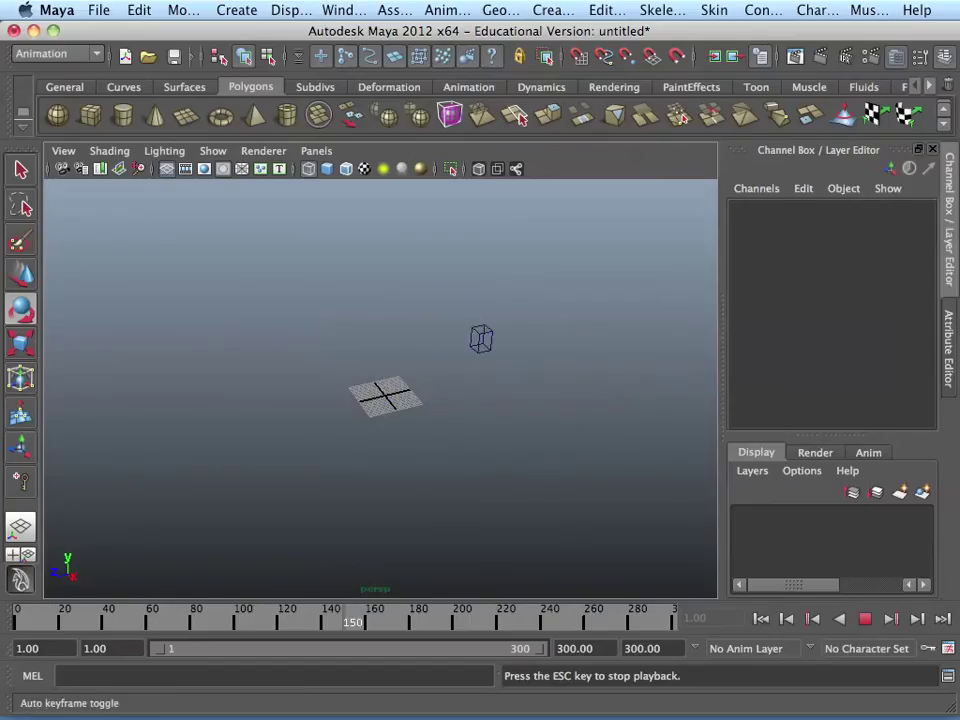
pyautogui.click(865, 618)
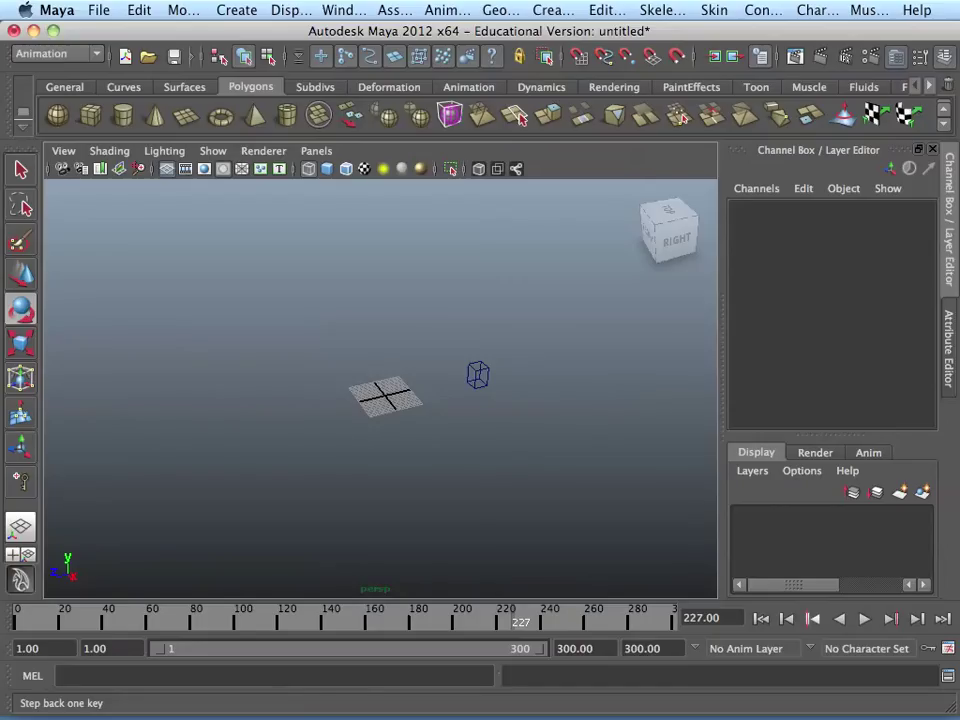
# Select the cube, open the Graph Editor, and show only its Rotate X curve.
pyautogui.click(478, 375)
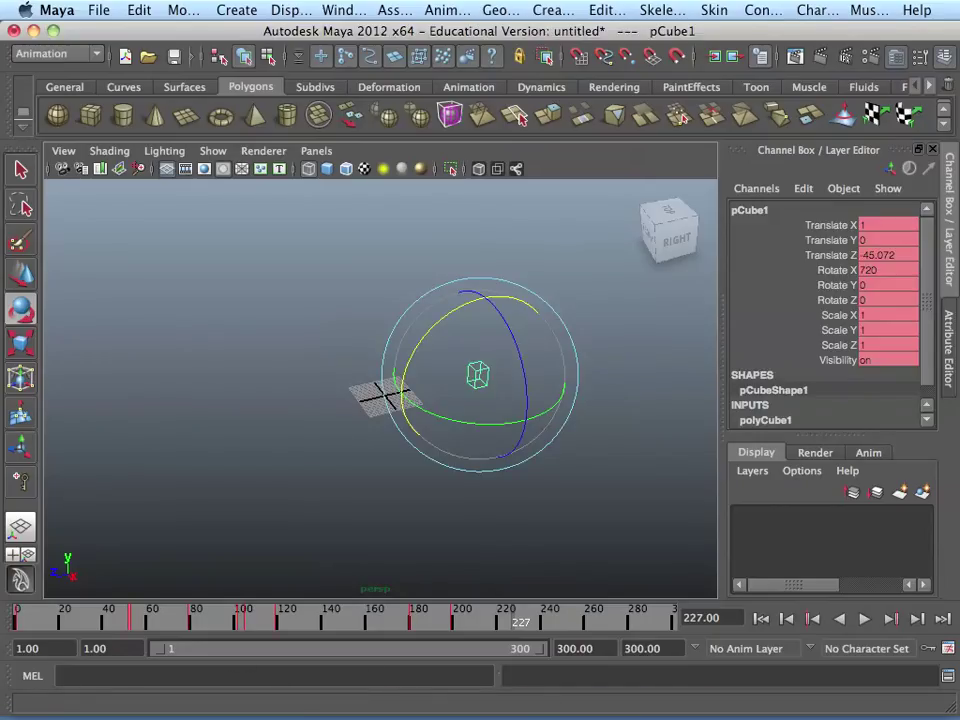
pyautogui.click(343, 10)
pyautogui.moveTo(450, 77)
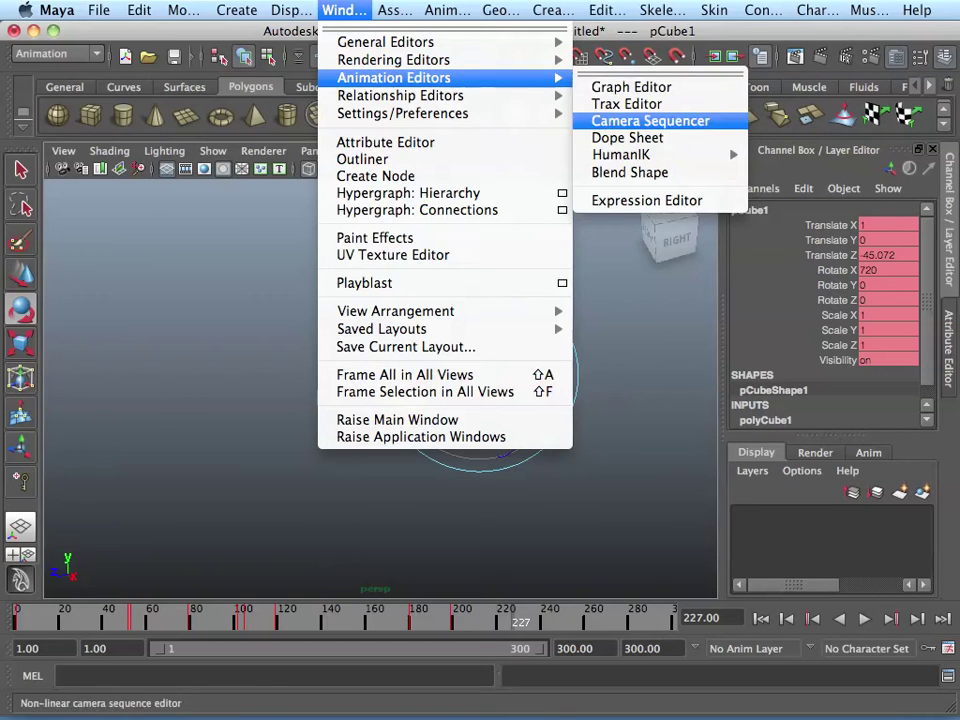
pyautogui.moveTo(393, 77)
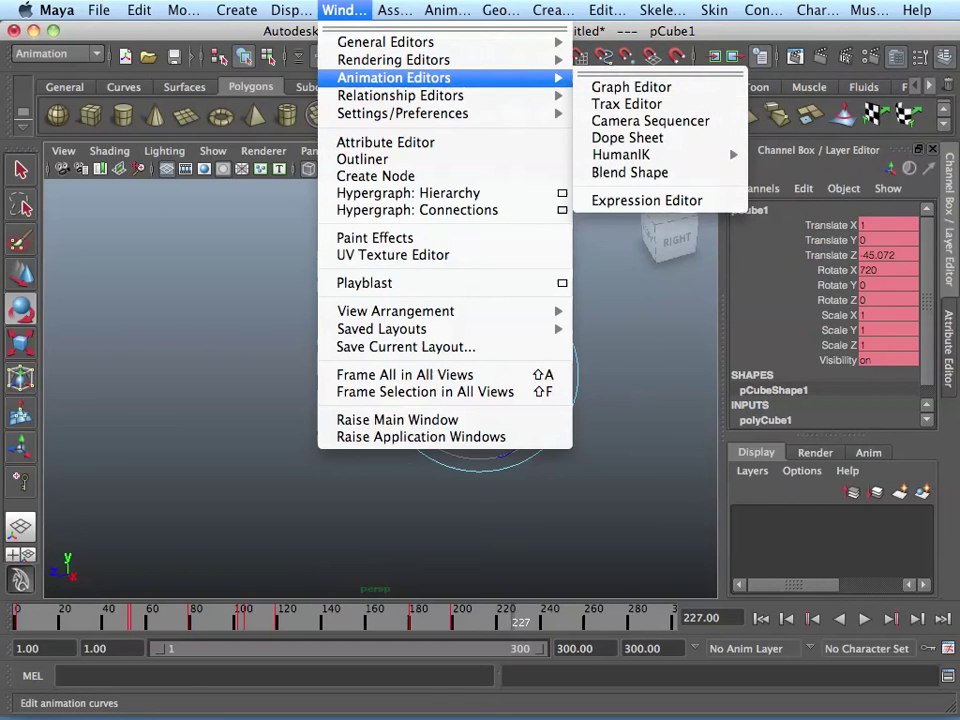
pyautogui.click(632, 86)
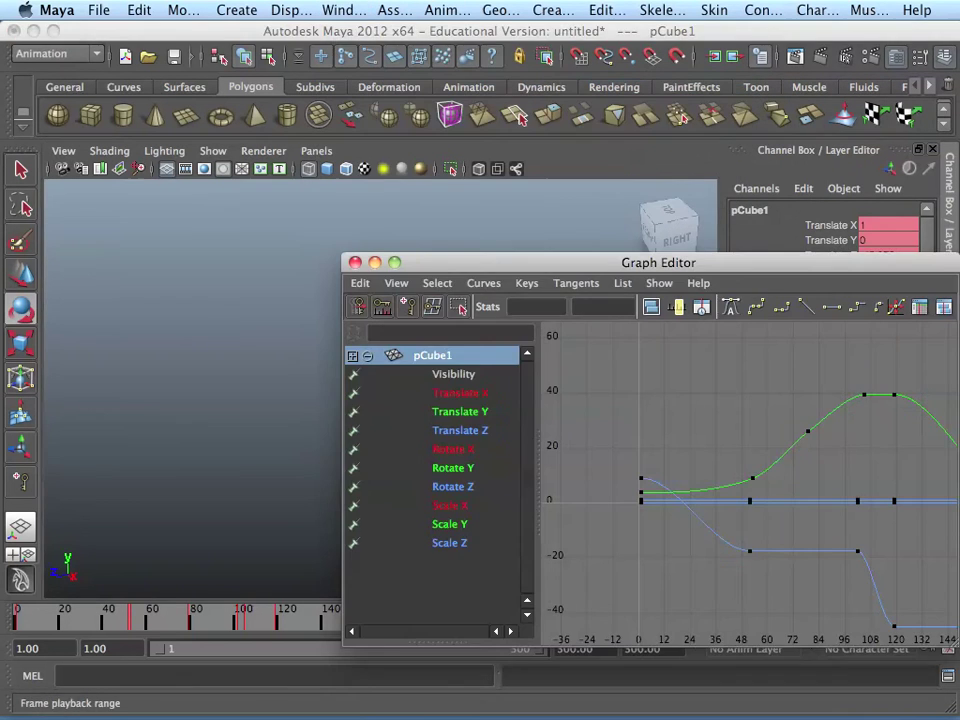
pyautogui.moveTo(600, 262); pyautogui.dragTo(324, 116)
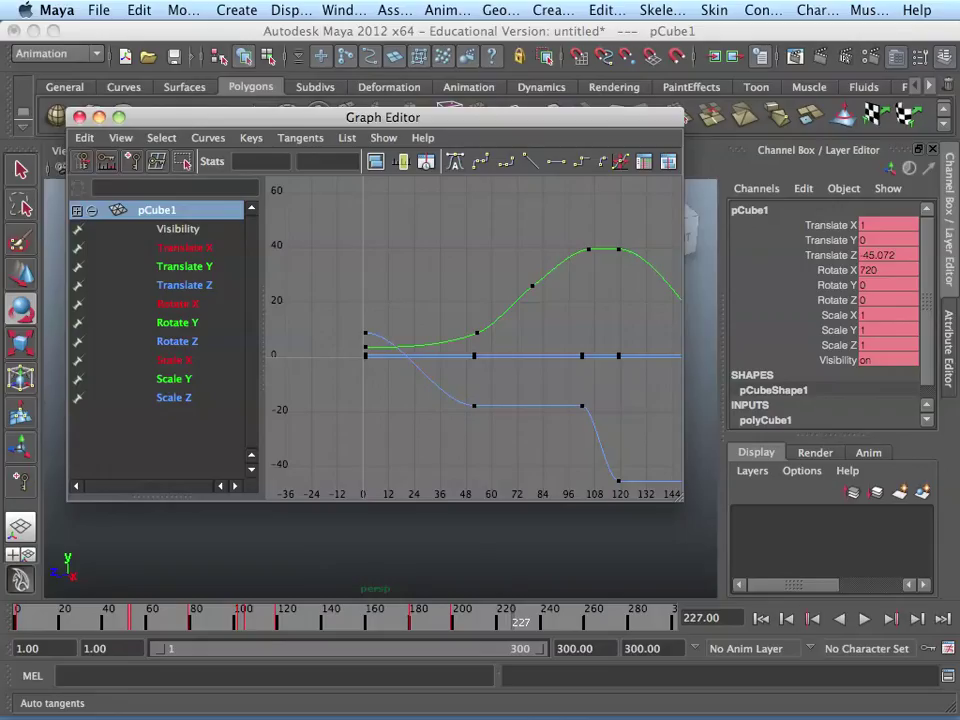
pyautogui.click(177, 303)
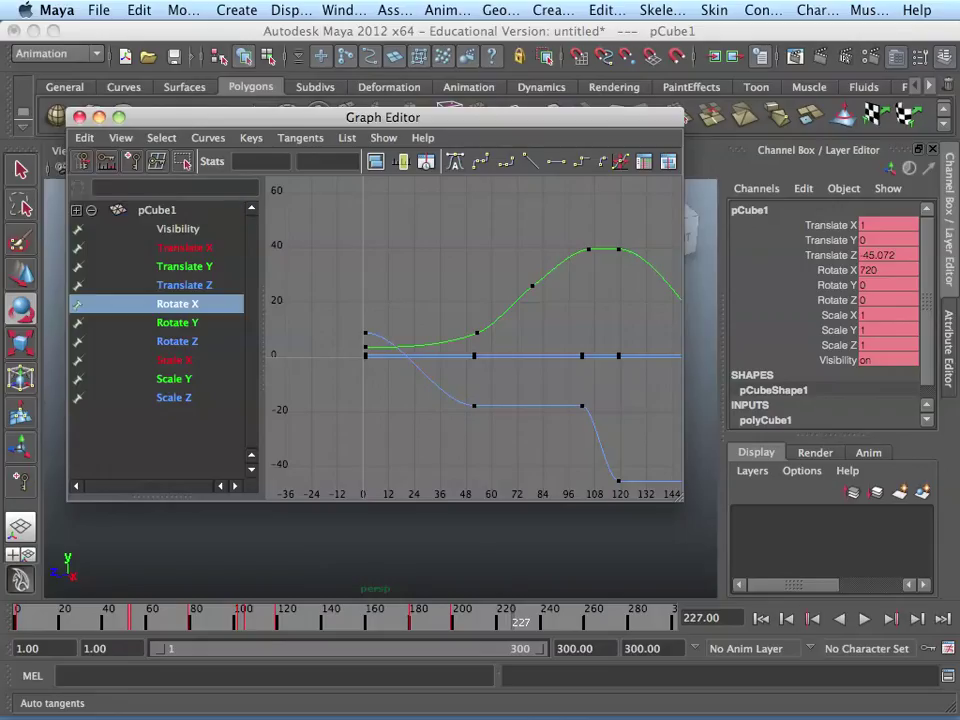
pyautogui.scroll(-4, 473, 337)
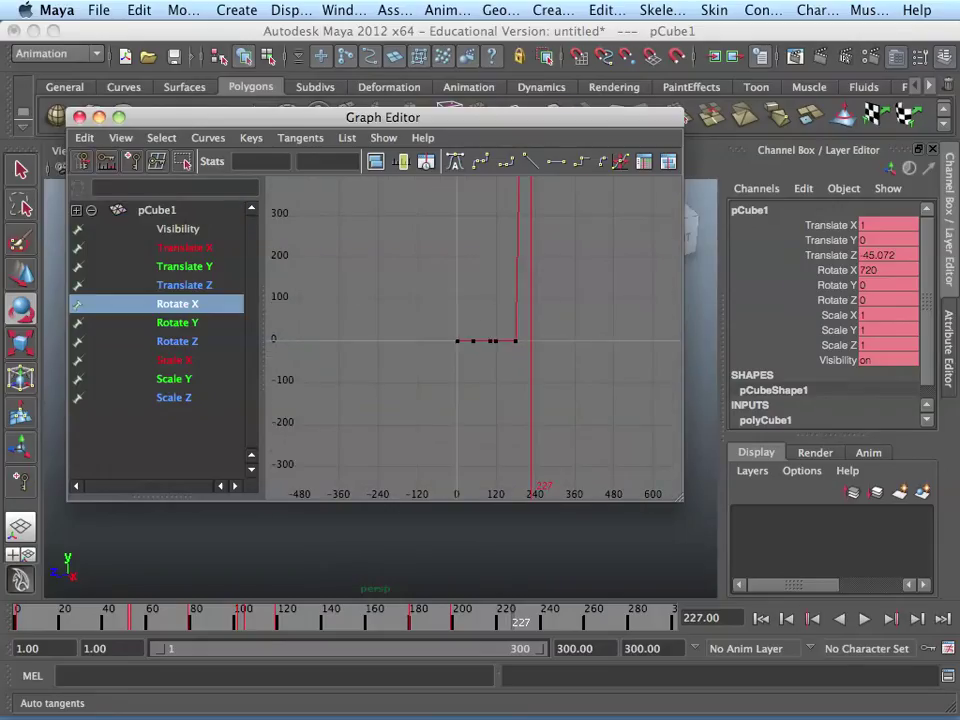
# Inspect the cube's Rotate X curve in the Graph Editor and select its key at frame 180.
pyautogui.scroll(-5, 473, 337)
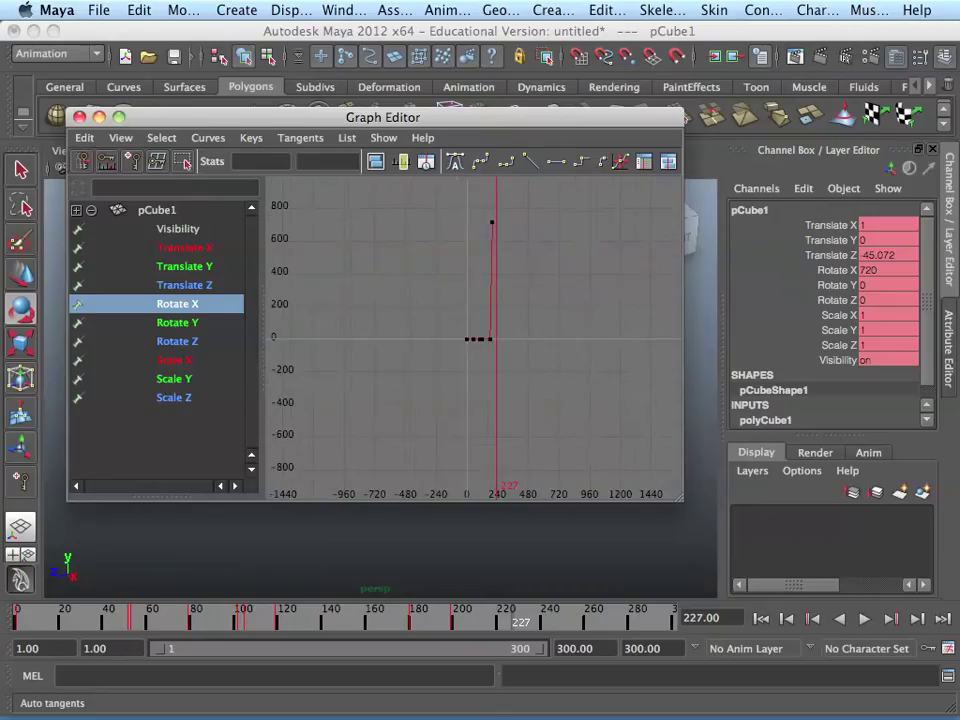
pyautogui.scroll(5, 473, 337)
pyautogui.scroll(-7, 474, 336)
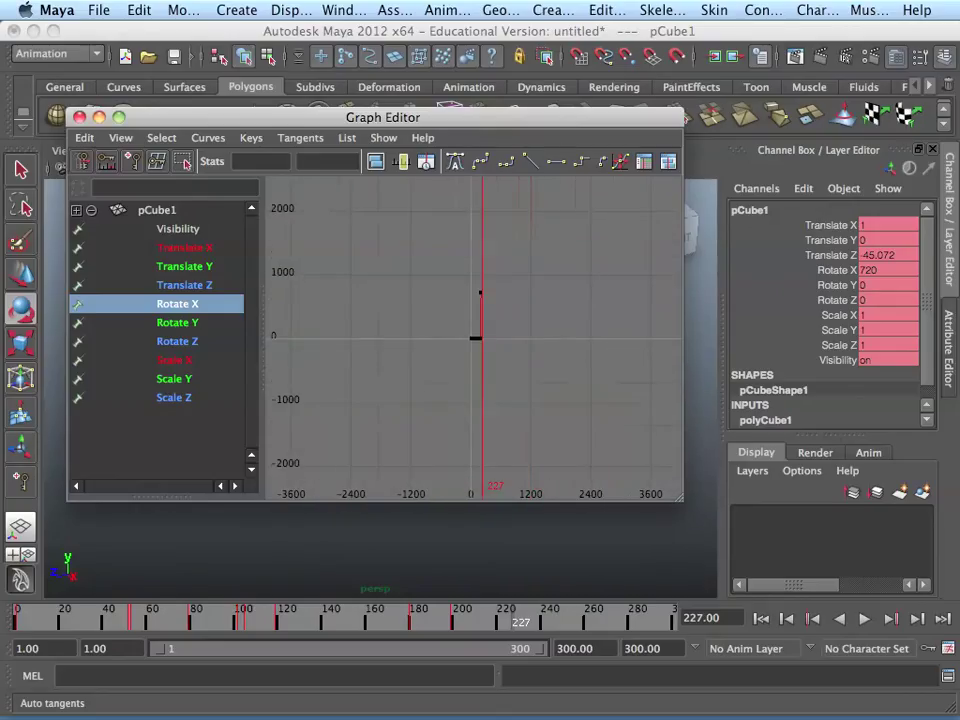
pyautogui.scroll(-10, 474, 337)
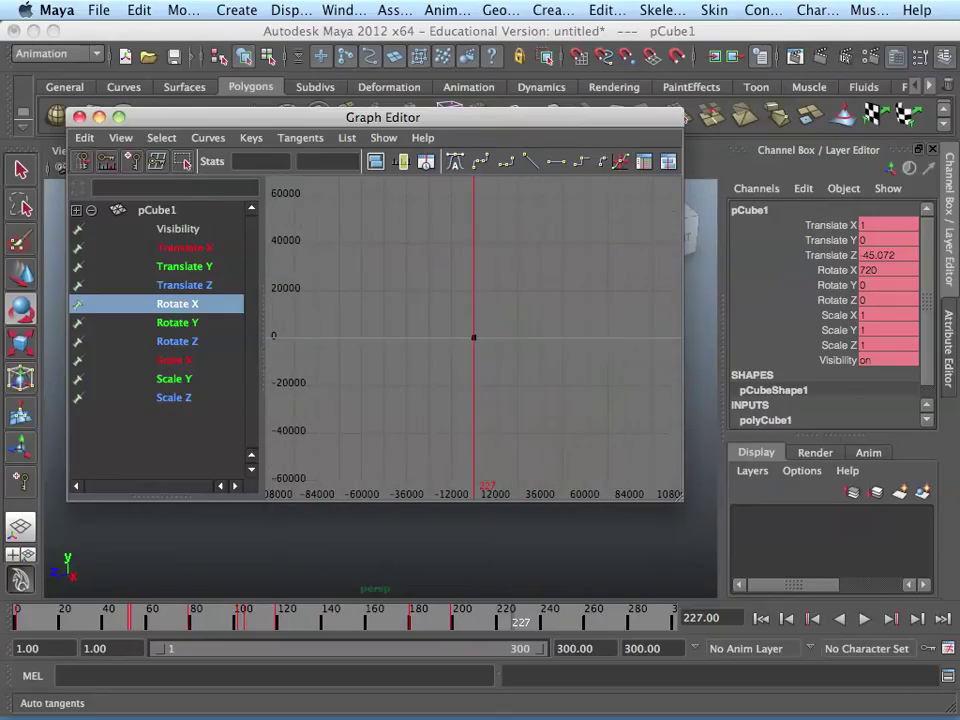
pyautogui.scroll(15, 474, 336)
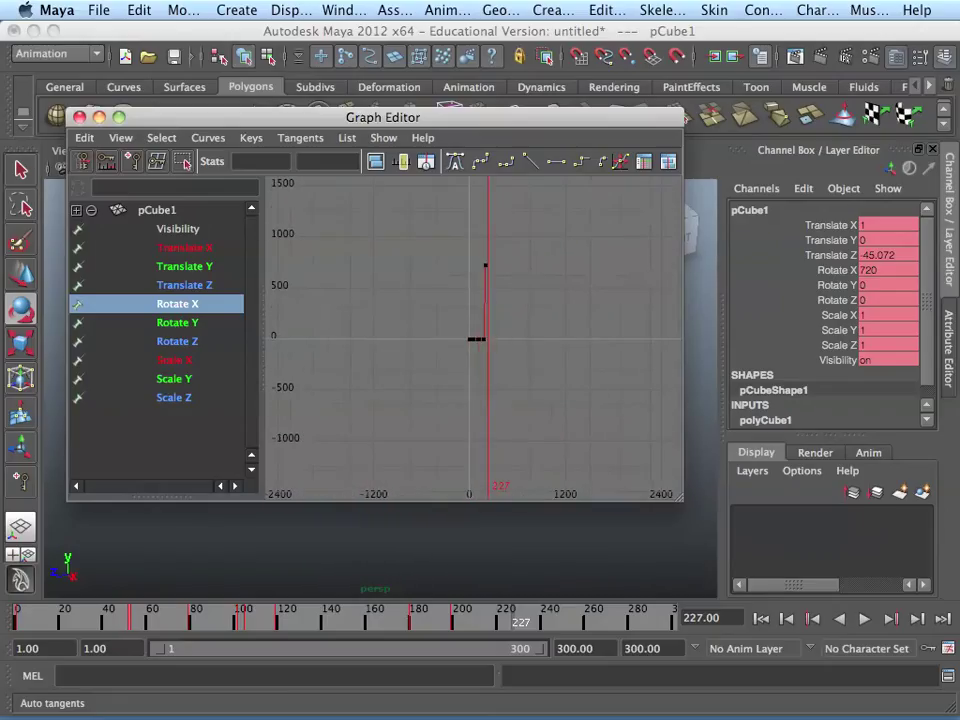
pyautogui.scroll(4, 474, 337)
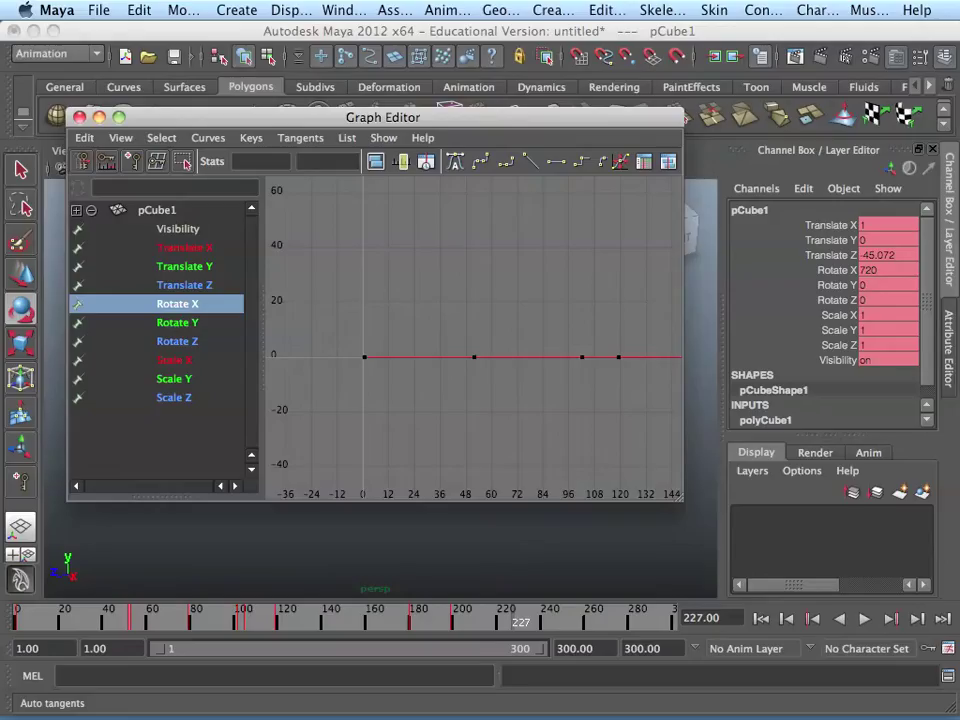
pyautogui.keyDown('alt'); pyautogui.moveTo(474, 337); pyautogui.dragTo(194, 340, button='middle'); pyautogui.keyUp('alt')
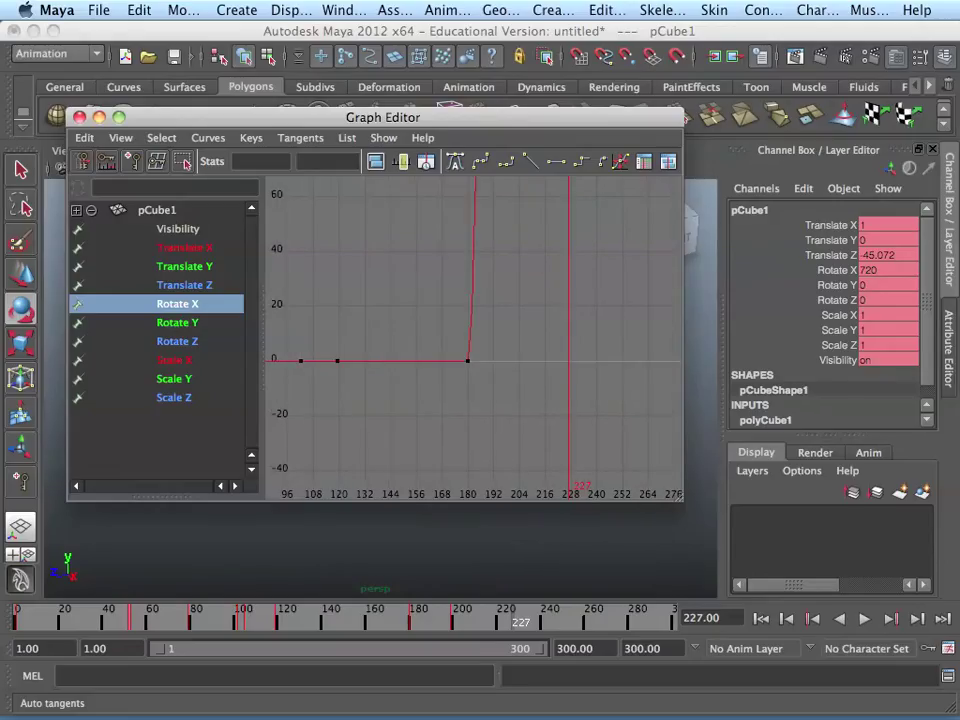
pyautogui.click(467, 360)
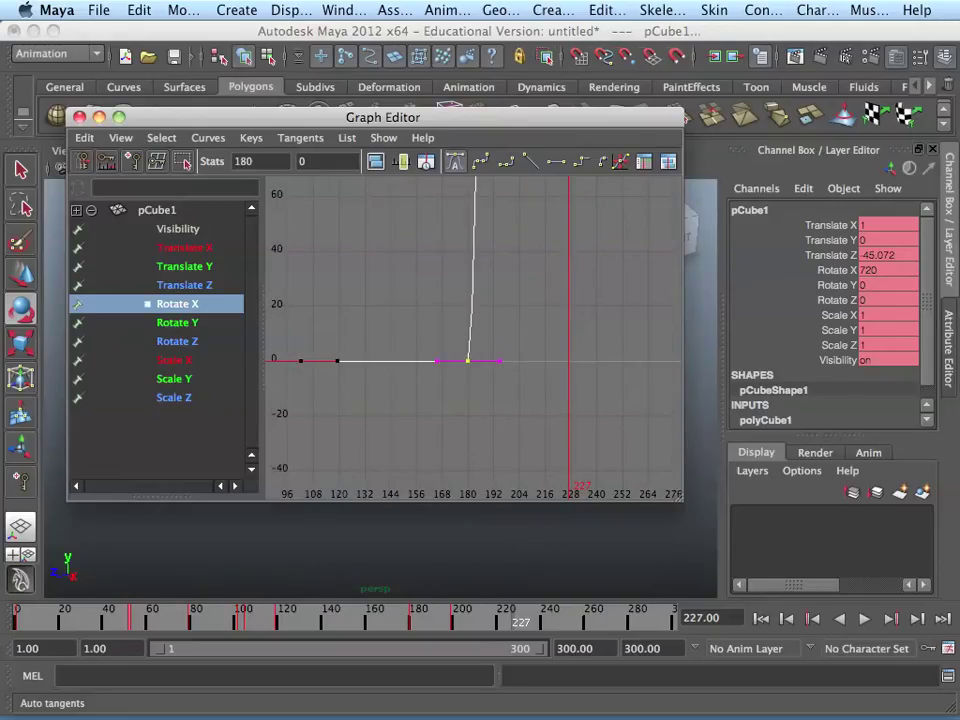
# Move the Graph Editor aside, play the animation to watch the cube's rotation, and stop at frame 183.
pyautogui.moveTo(440, 117); pyautogui.dragTo(943, 47)
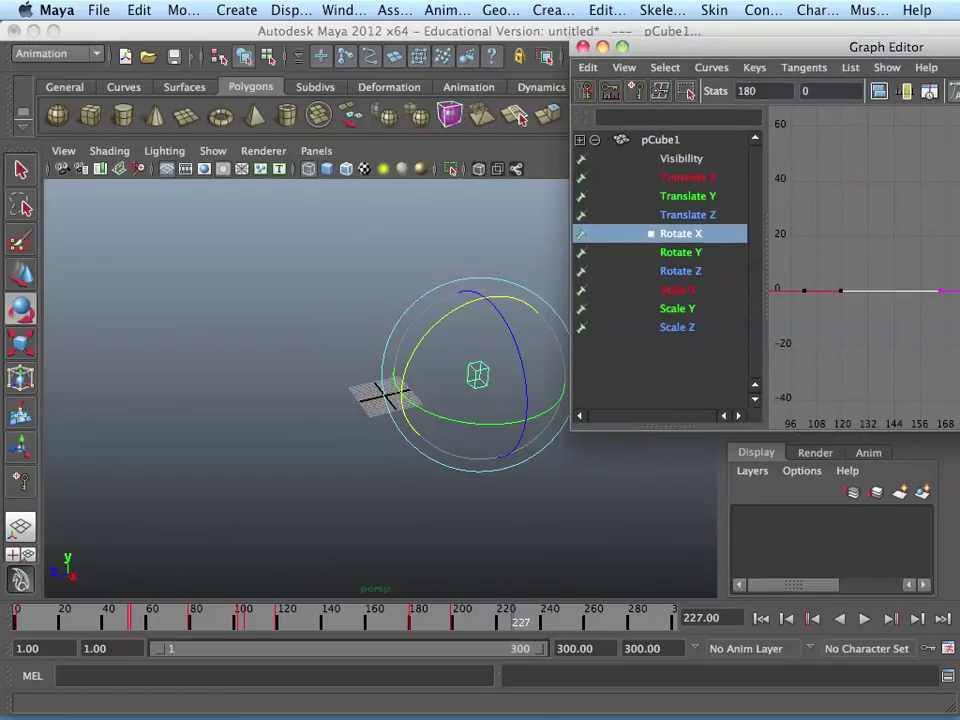
pyautogui.hotkey('alt', 'v')
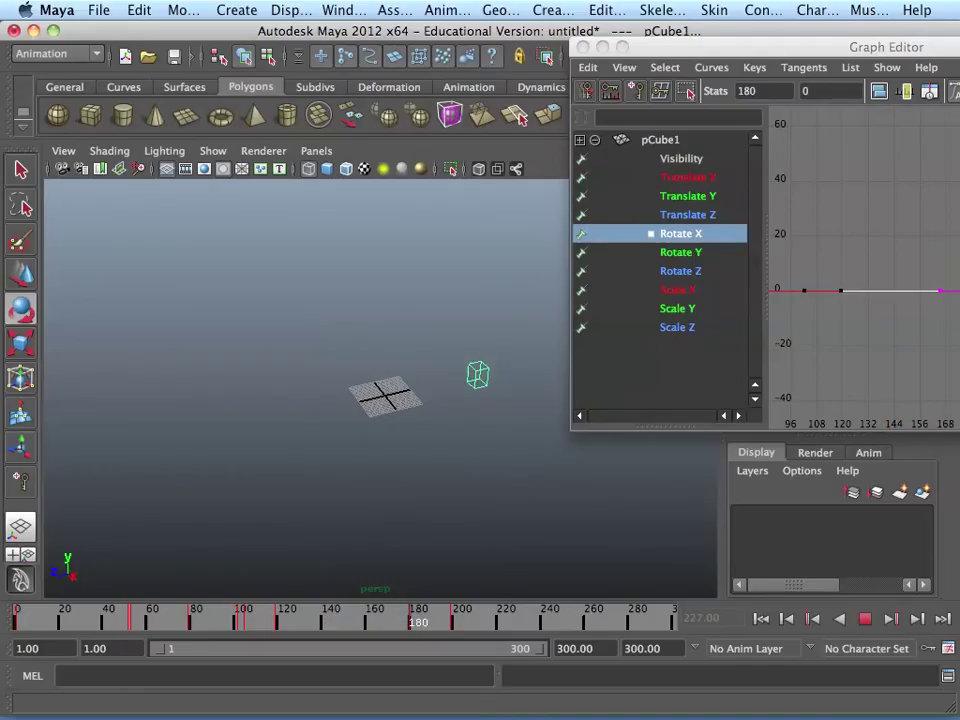
pyautogui.hotkey('alt', 'v')
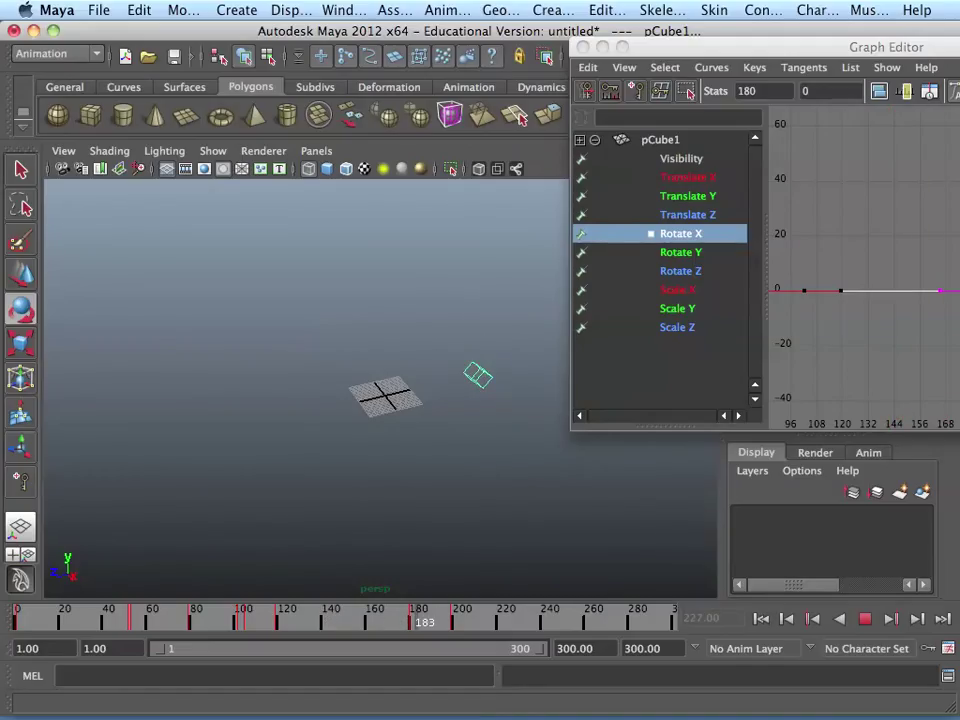
pyautogui.press('e')
# Try raising the frame 180 Rotate X key to about 1880 at frame 161, and undo the move.
pyautogui.moveTo(760, 47); pyautogui.dragTo(385, 31)
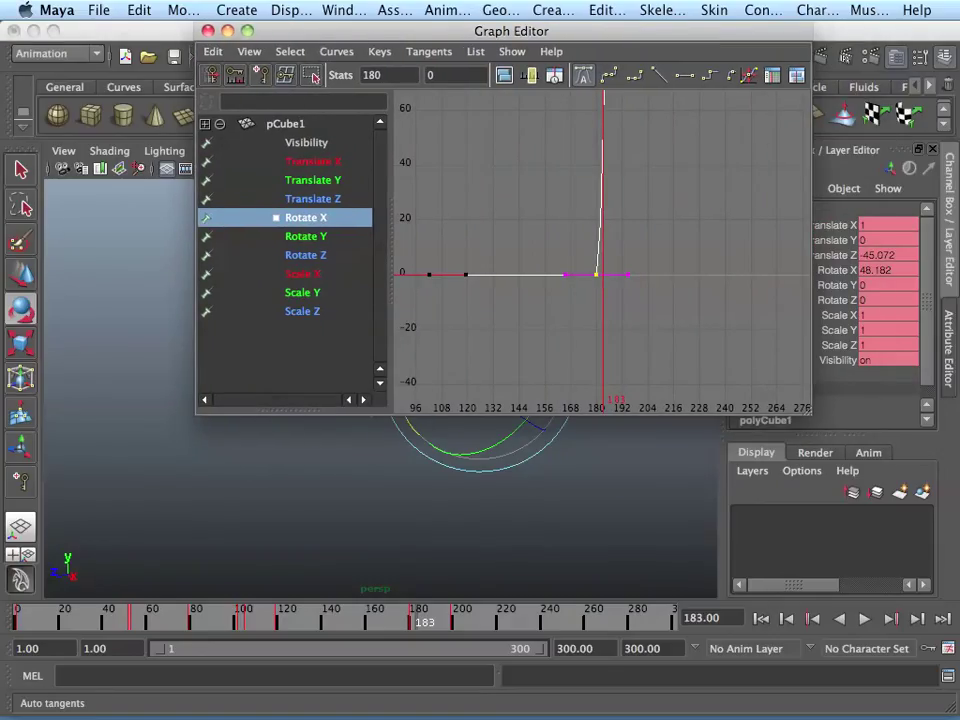
pyautogui.press('z')
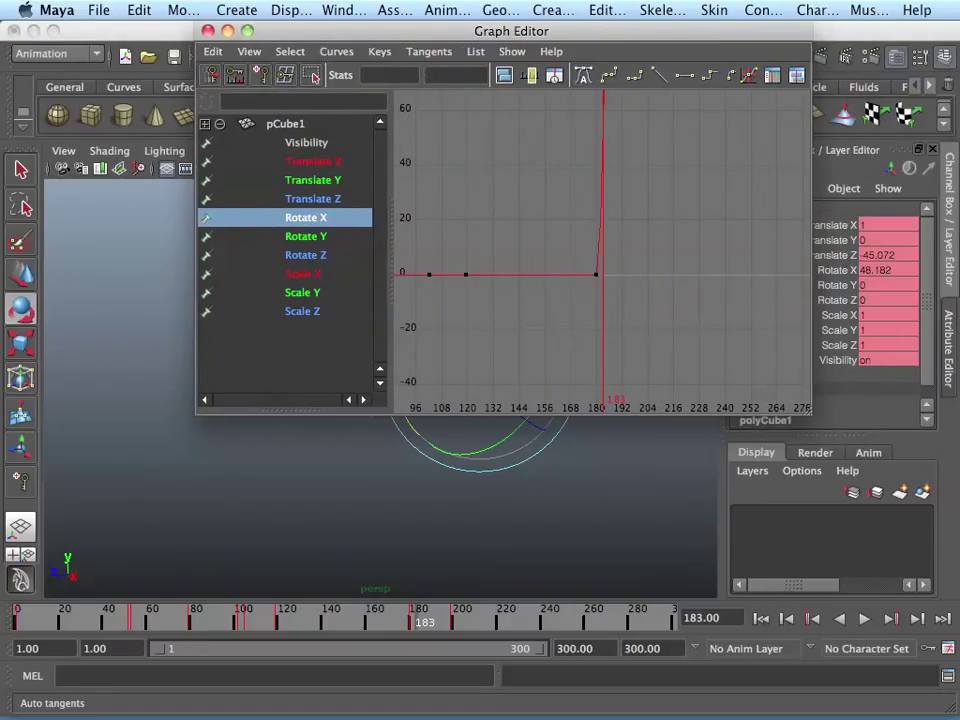
pyautogui.click(596, 274)
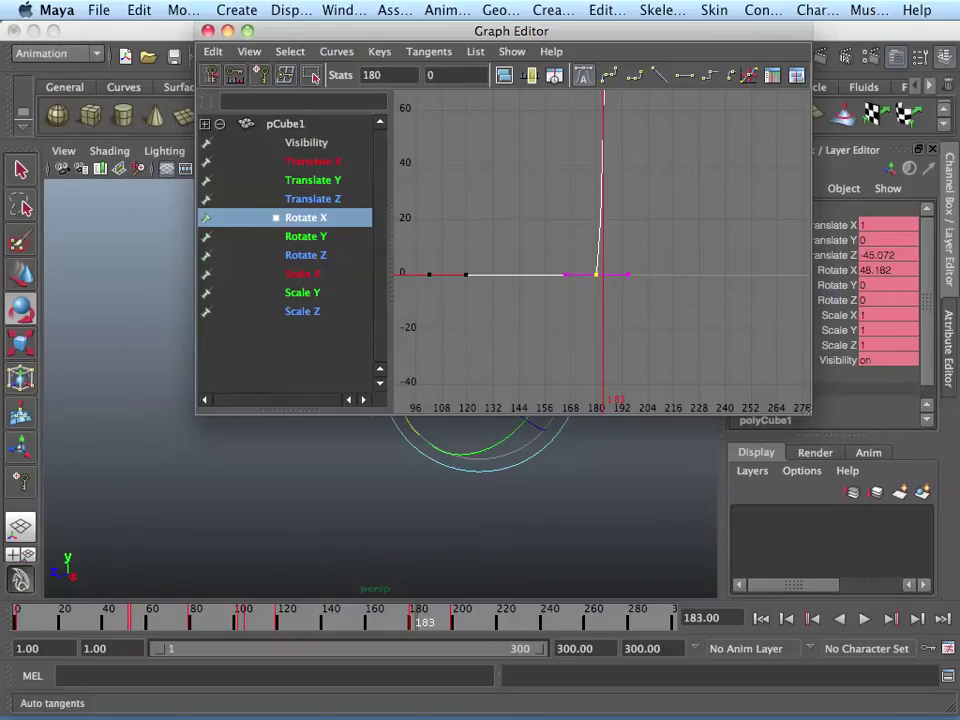
pyautogui.scroll(-10, 600, 255)
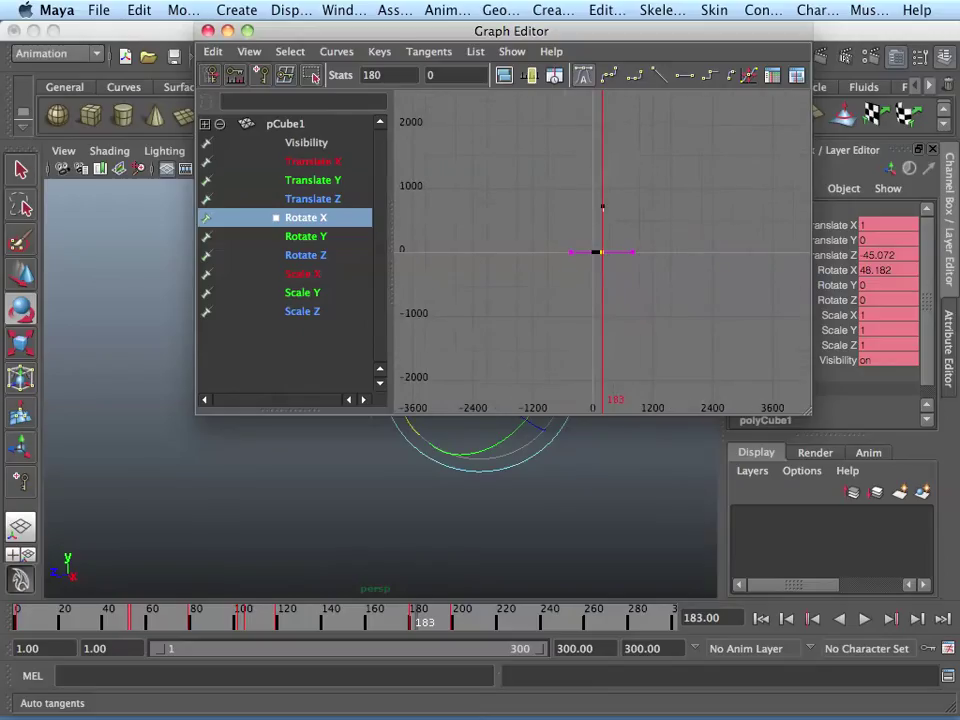
pyautogui.moveTo(597, 252); pyautogui.dragTo(600, 132, button='middle')
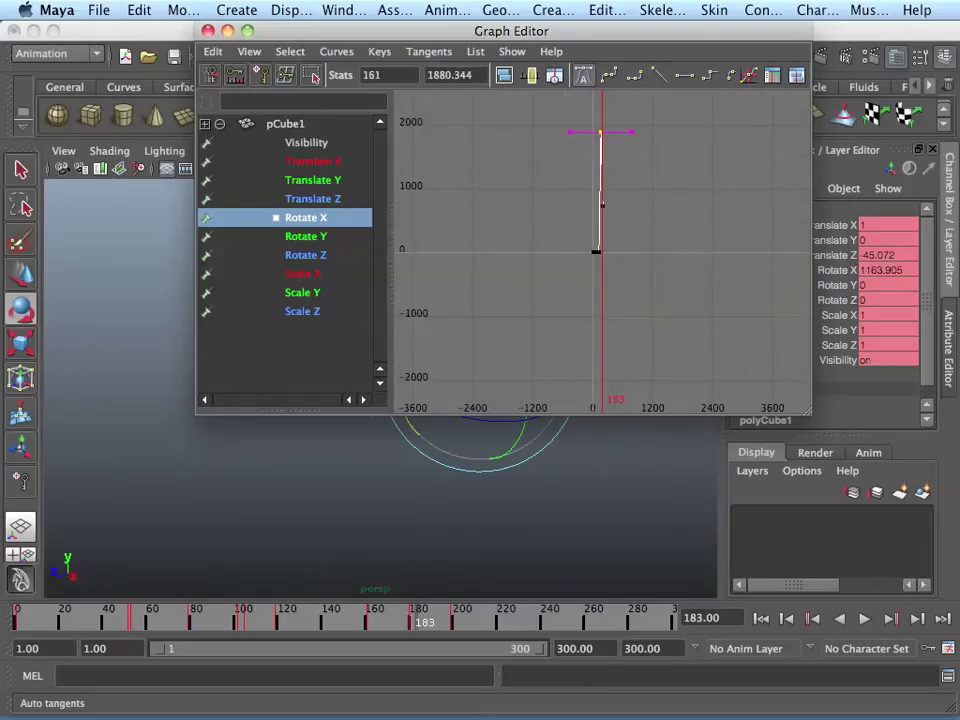
pyautogui.hotkey('ctrl', 'z')
# Close the Graph Editor.
pyautogui.scroll(-20, 600, 250)
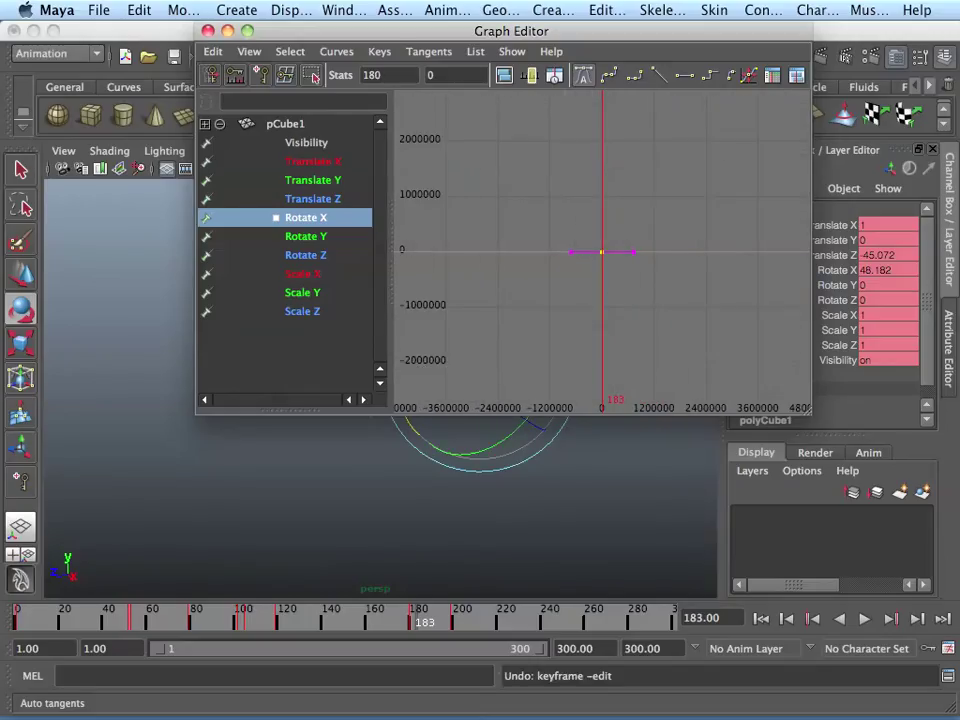
pyautogui.keyDown('alt'); pyautogui.moveTo(600, 250); pyautogui.dragTo(640, 305, button='right'); pyautogui.keyUp('alt')
pyautogui.scroll(20, 601, 250)
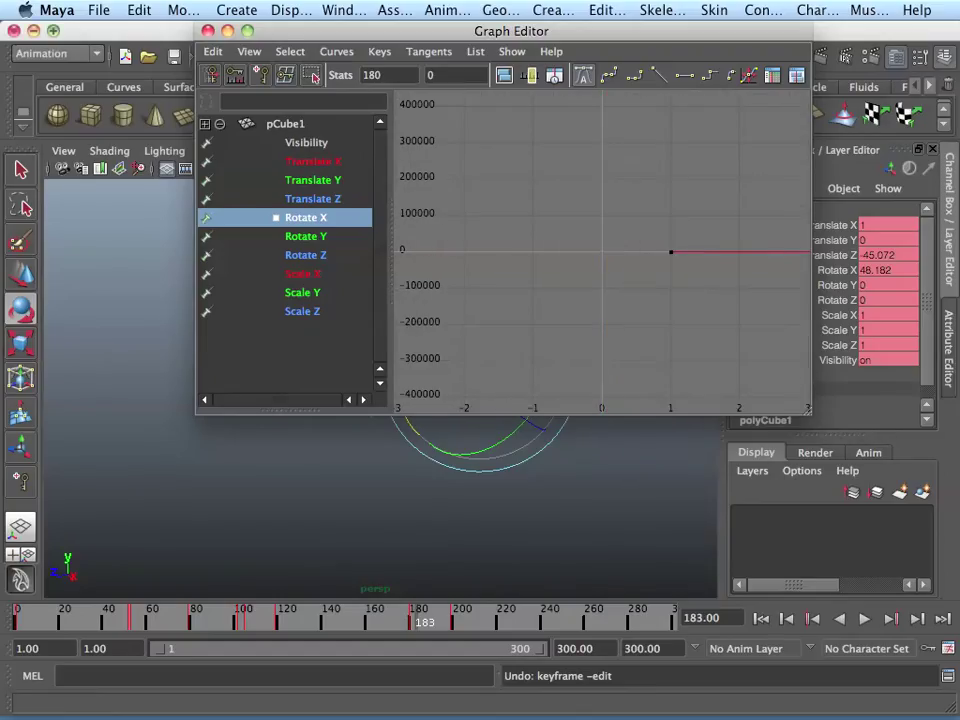
pyautogui.click(208, 31)
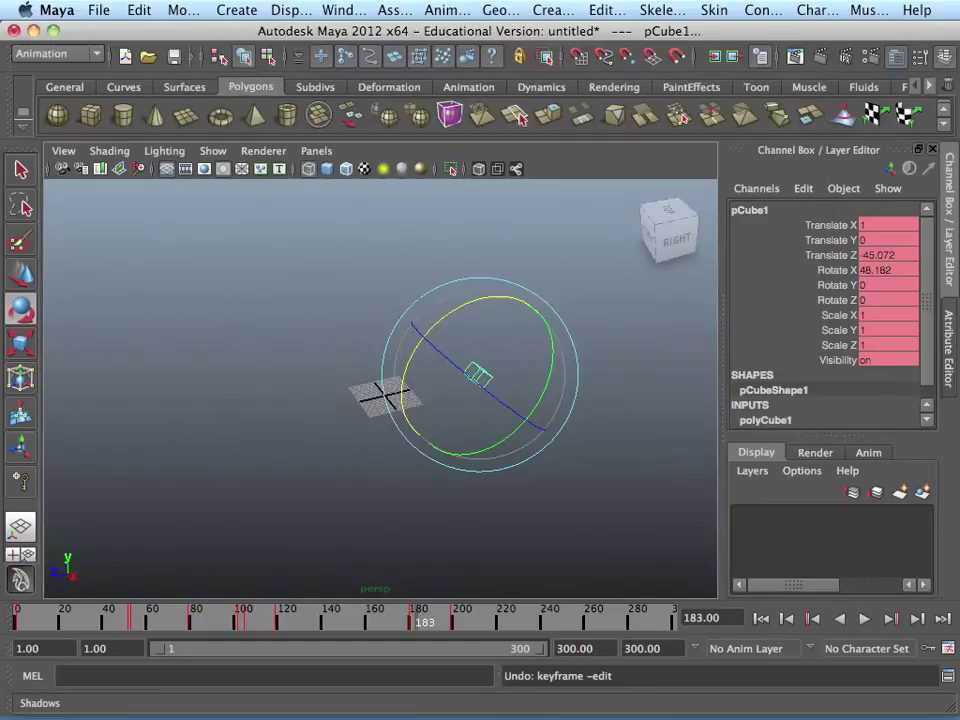
# Undo the recent key selections, cube selection and time changes, back to frame 5 with nothing selected.
pyautogui.press('z')
pyautogui.press('z')
pyautogui.press('z')
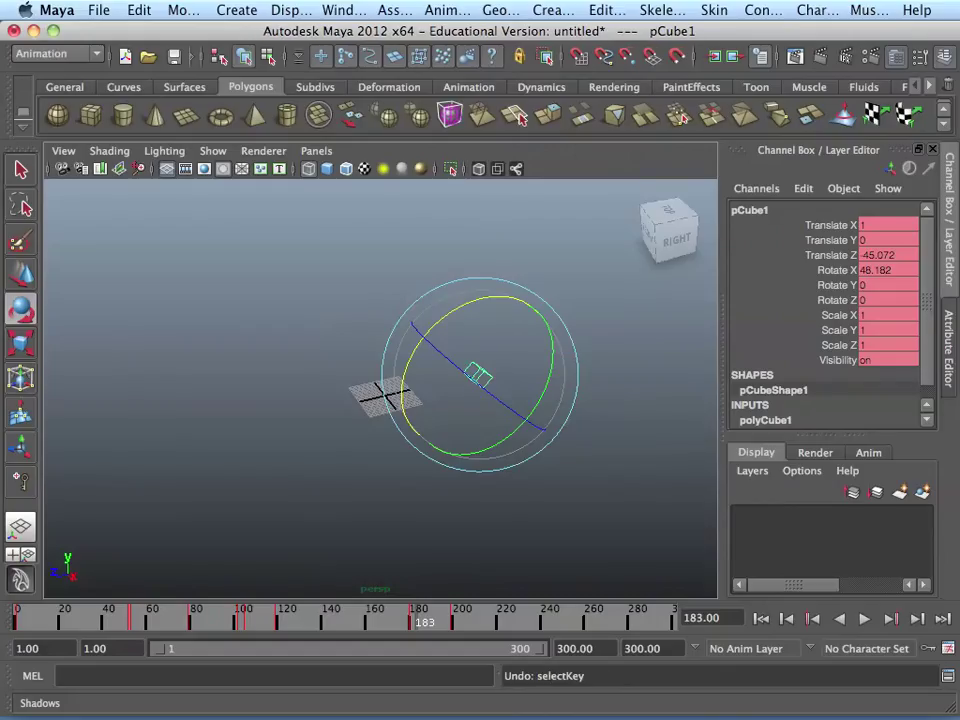
pyautogui.press('z')
pyautogui.press('z')
pyautogui.press('z')
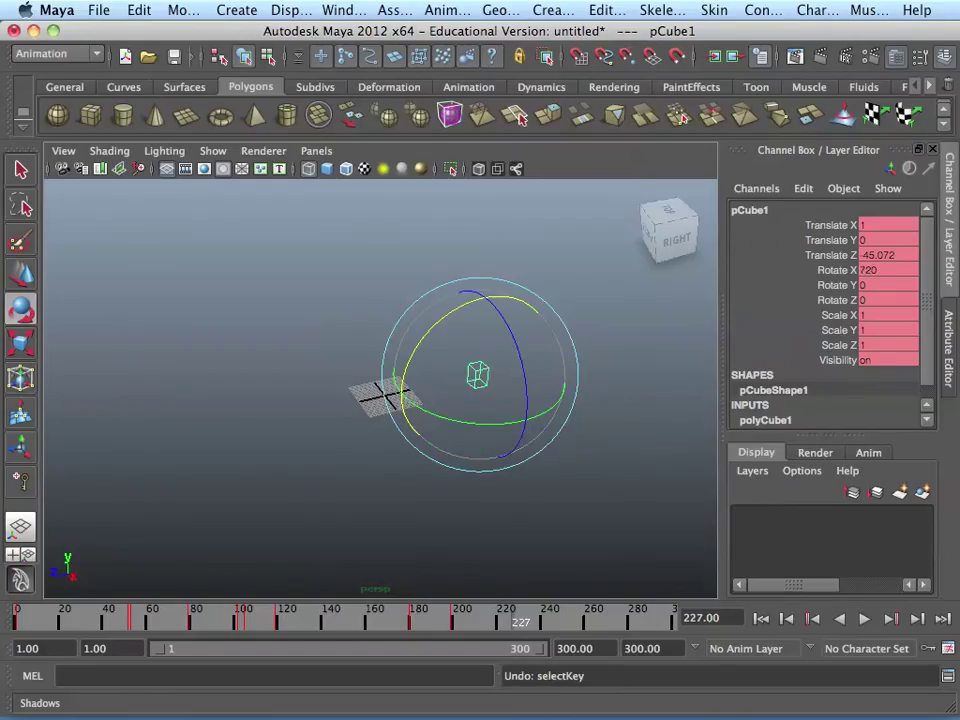
pyautogui.press('z')
pyautogui.press('z')
pyautogui.press('z')
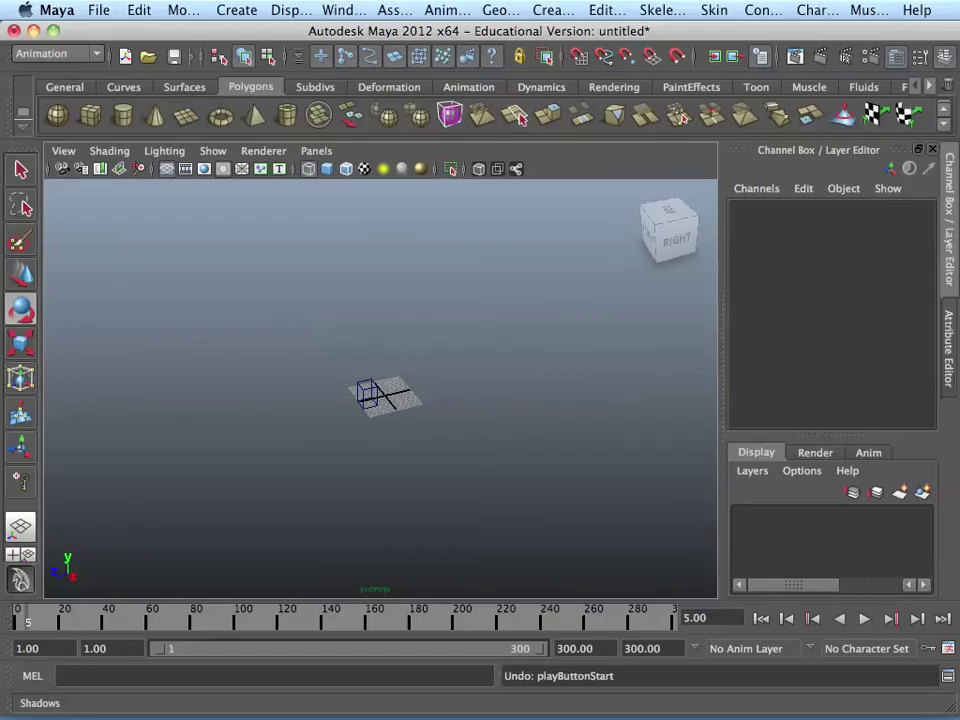
# Play back the animation to review the cube's spin, and stop at frame 180.
pyautogui.hotkey('alt', 'v')
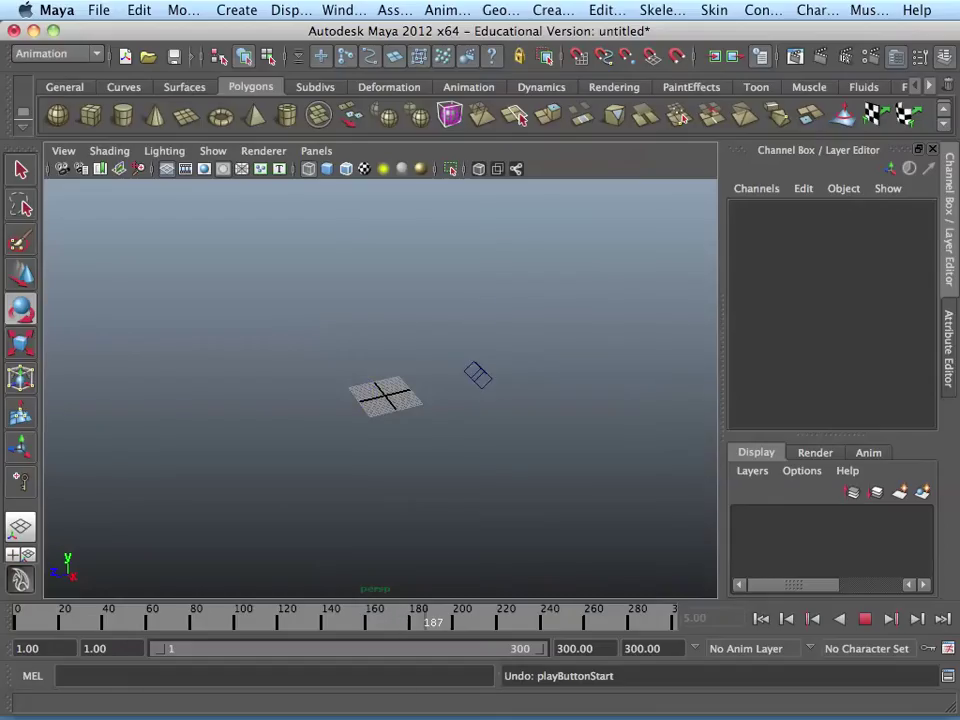
pyautogui.press('Escape')
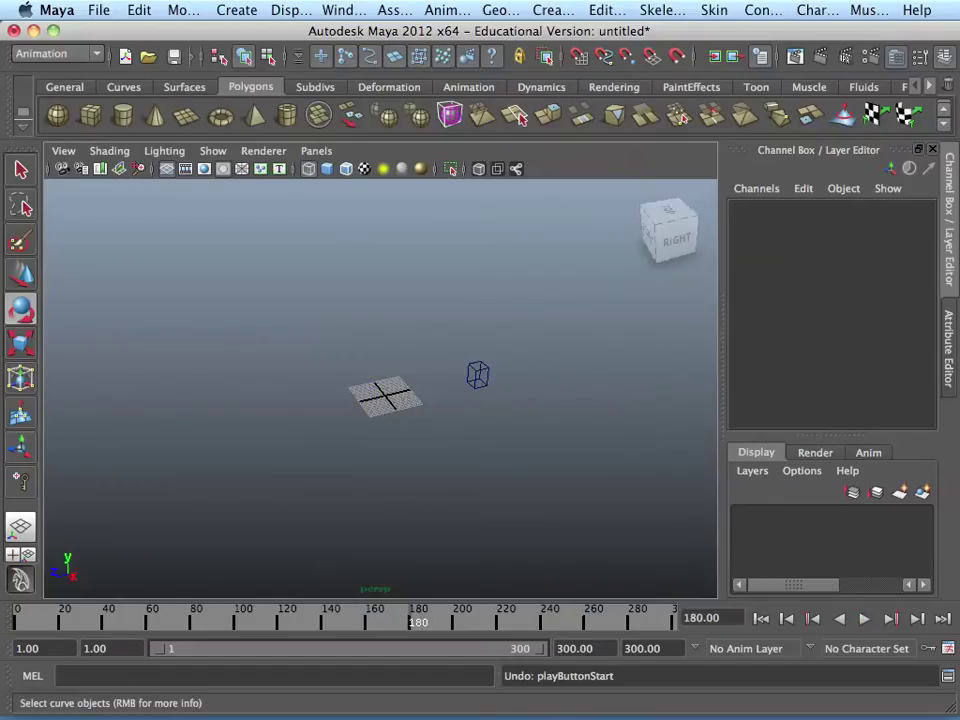
# Open and close the Graph Editor, and select the cube in the perspective view.
pyautogui.click(343, 10)
pyautogui.moveTo(400, 78)
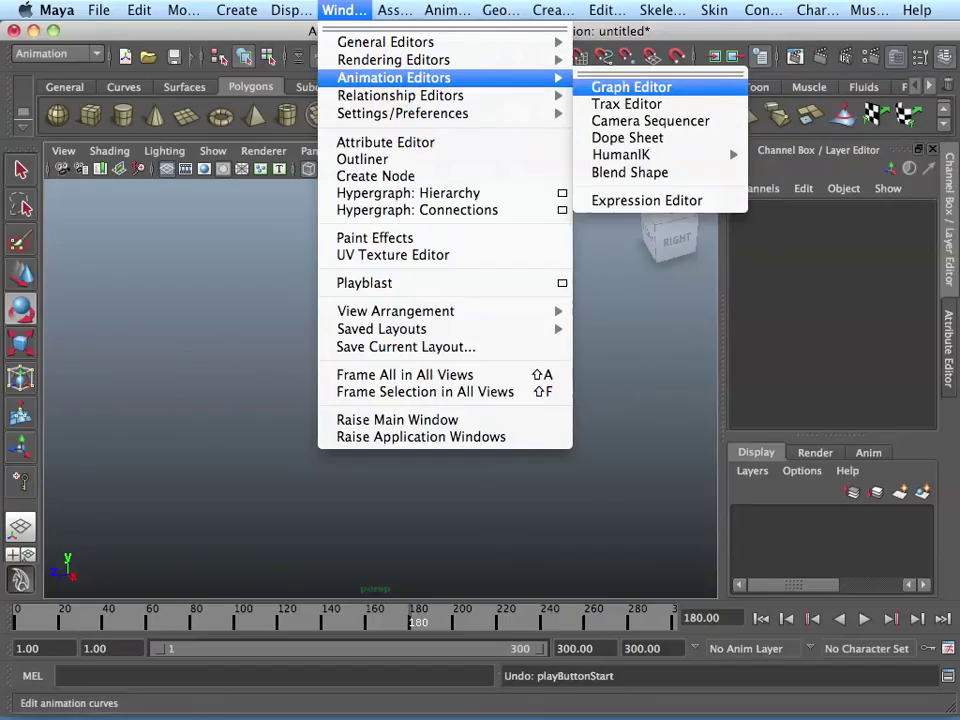
pyautogui.click(630, 87)
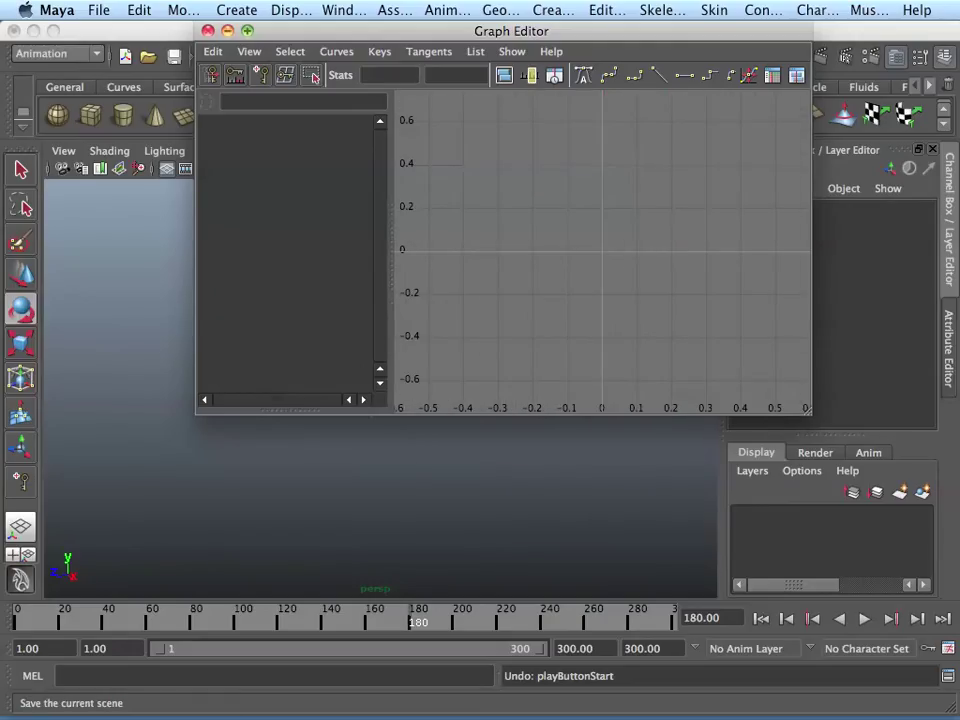
pyautogui.click(519, 118)
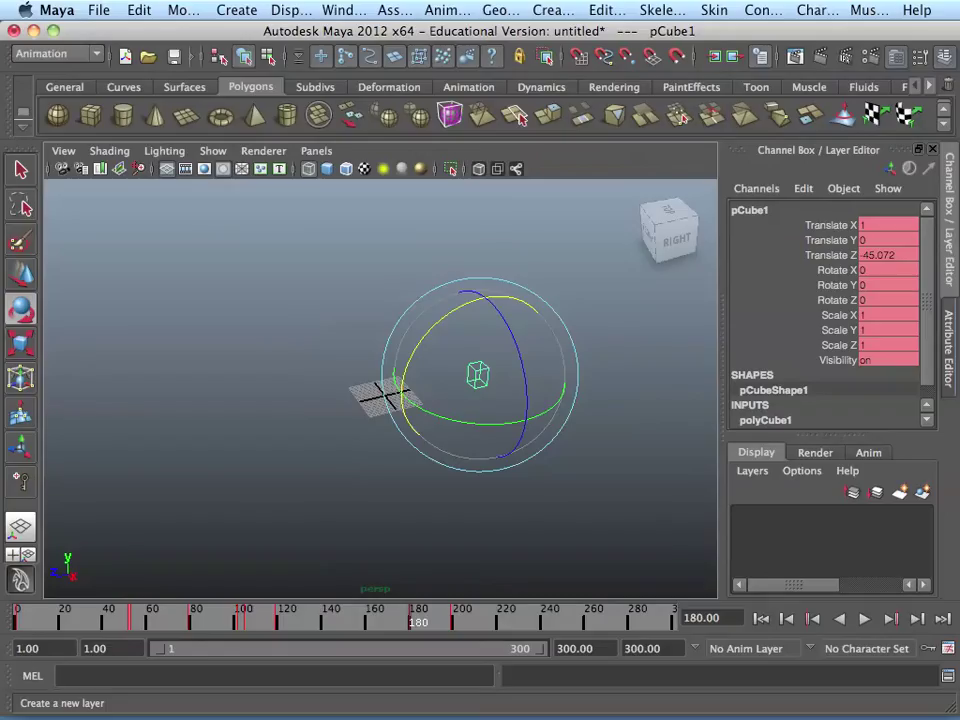
# Show the cube's transform attributes in the Attribute Editor and open the animation curve node driving its Rotate X.
pyautogui.hotkey('ctrl', 'a')
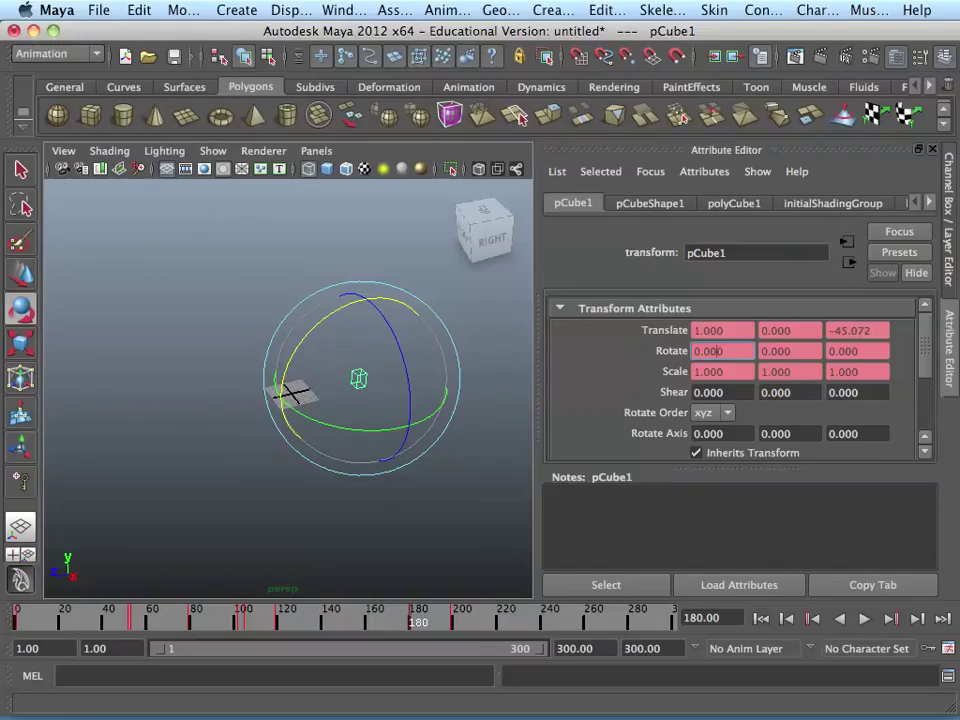
pyautogui.rightClick(720, 351)
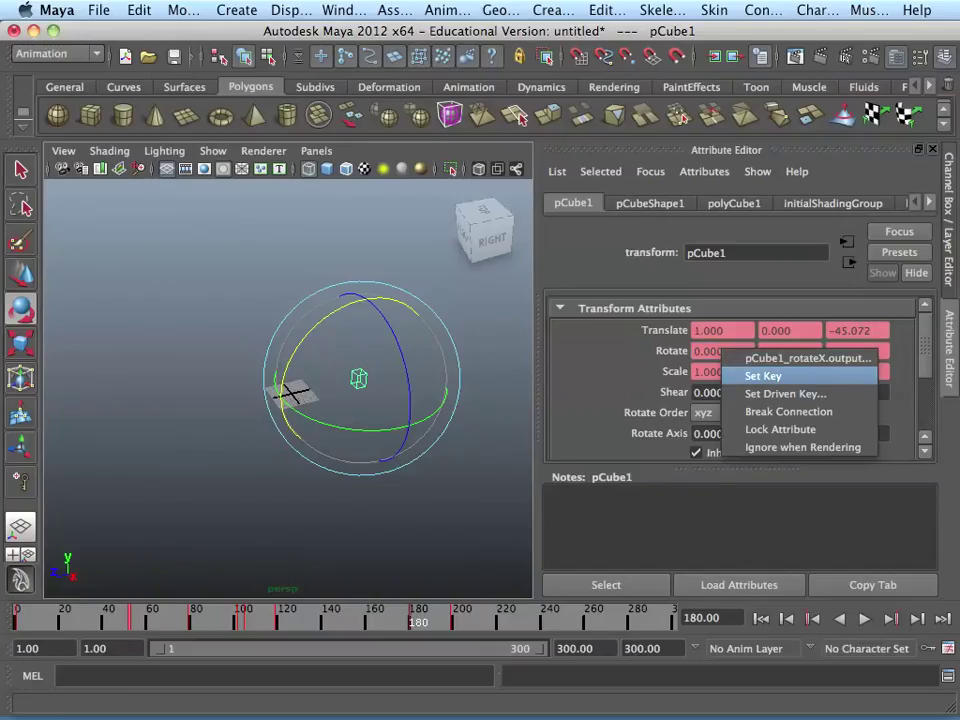
pyautogui.click(805, 358)
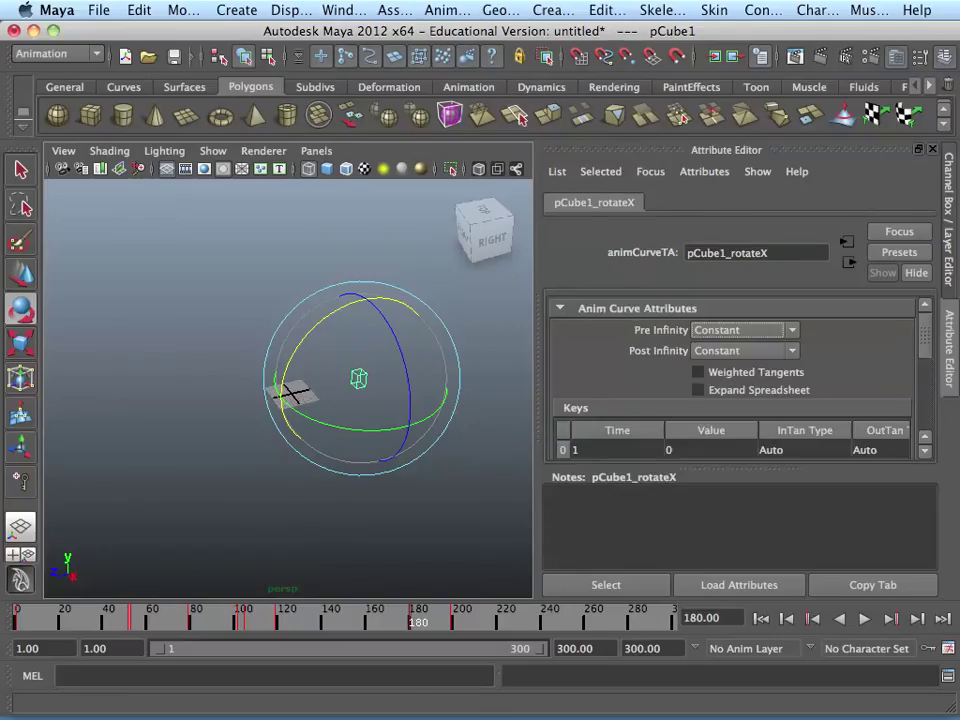
# Set the value of the frame 199 key on the cube's Rotate X animation curve to 180 in the keys table.
pyautogui.scroll(-5, 730, 380)
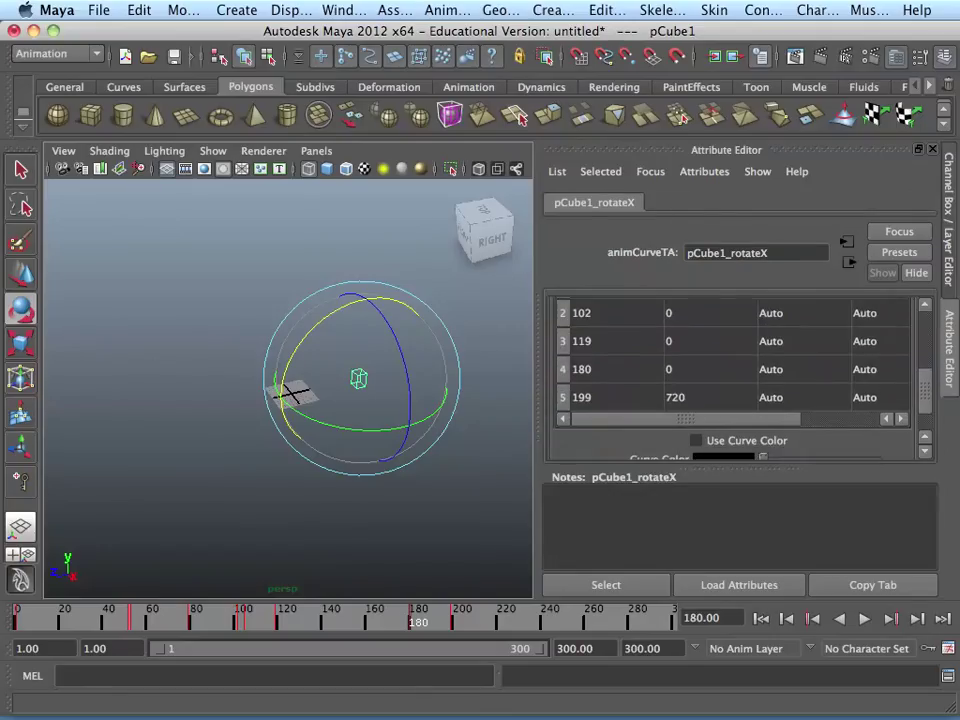
pyautogui.scroll(1, 730, 380)
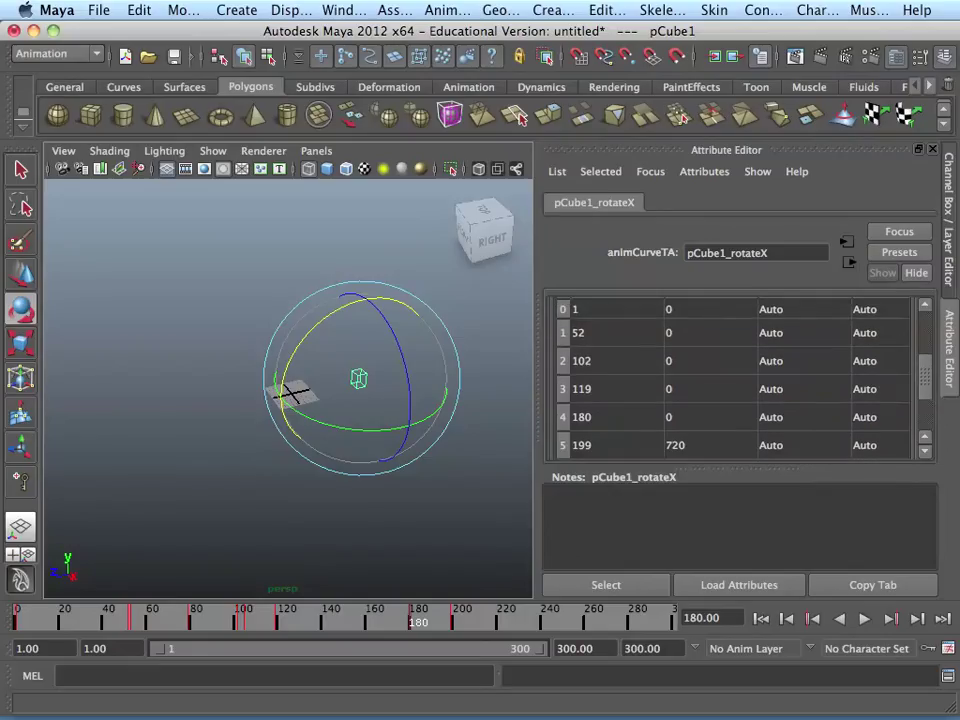
pyautogui.scroll(2, 730, 380)
pyautogui.scroll(-2, 730, 380)
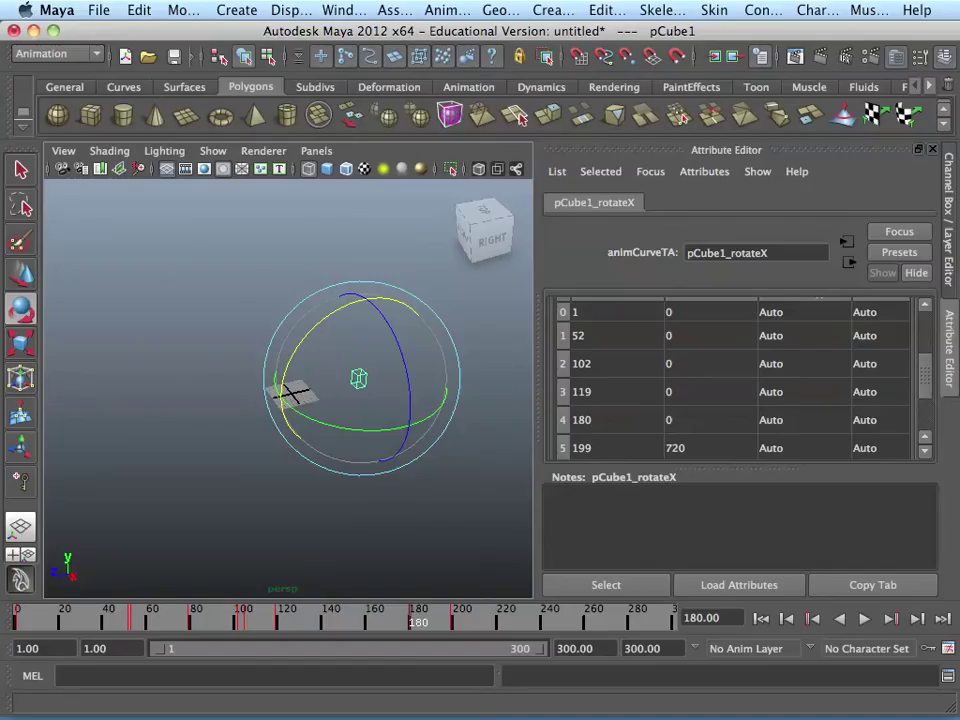
pyautogui.scroll(-3, 730, 375)
pyautogui.scroll(2, 730, 375)
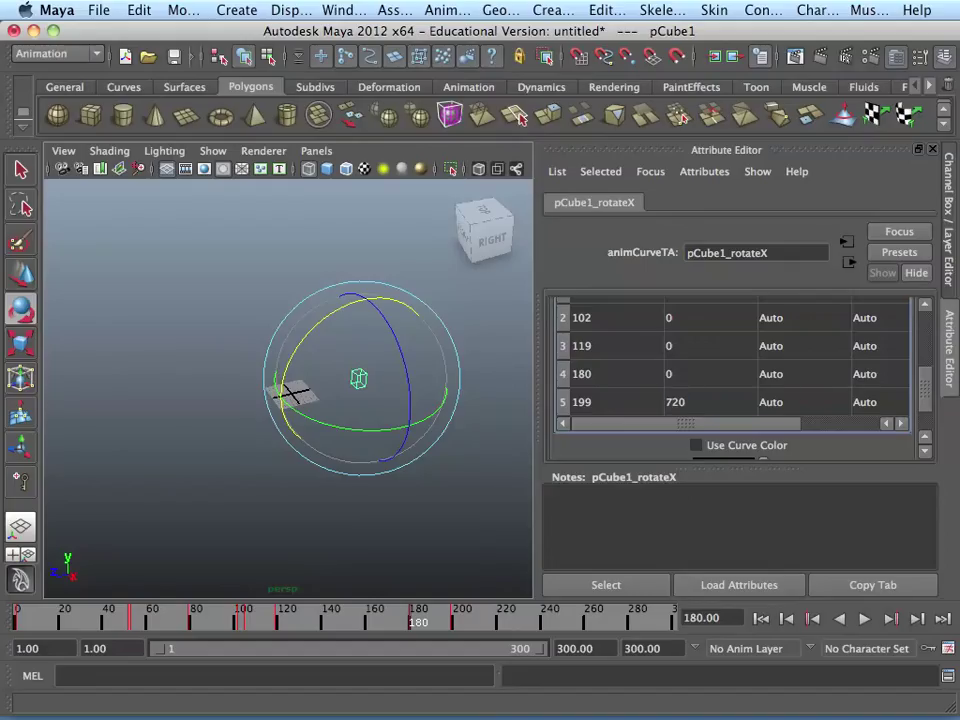
pyautogui.click(676, 401)
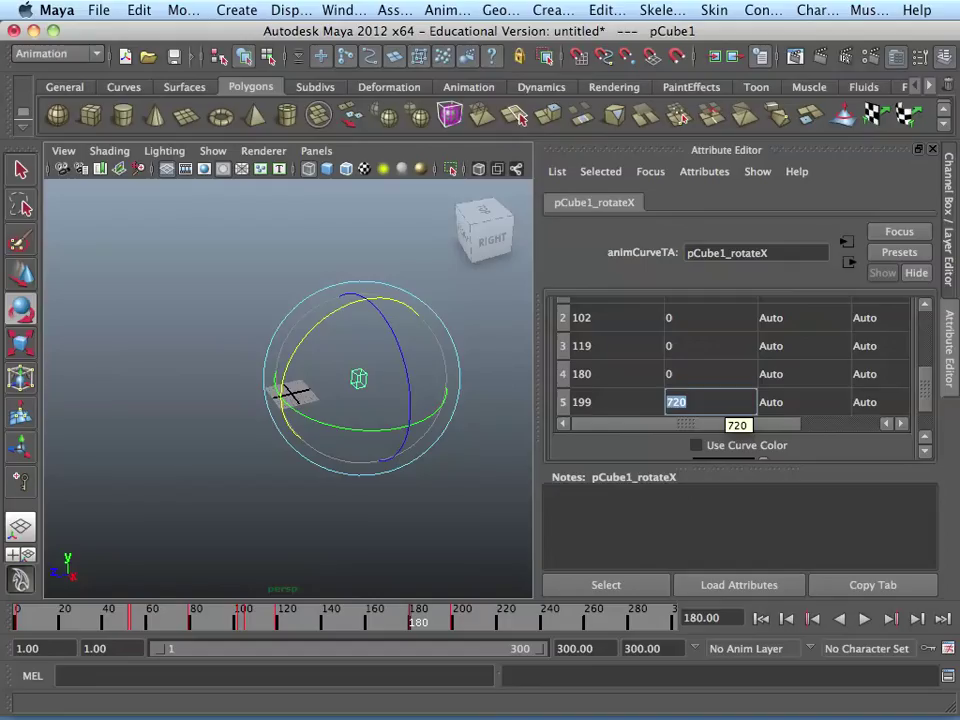
pyautogui.write('180')
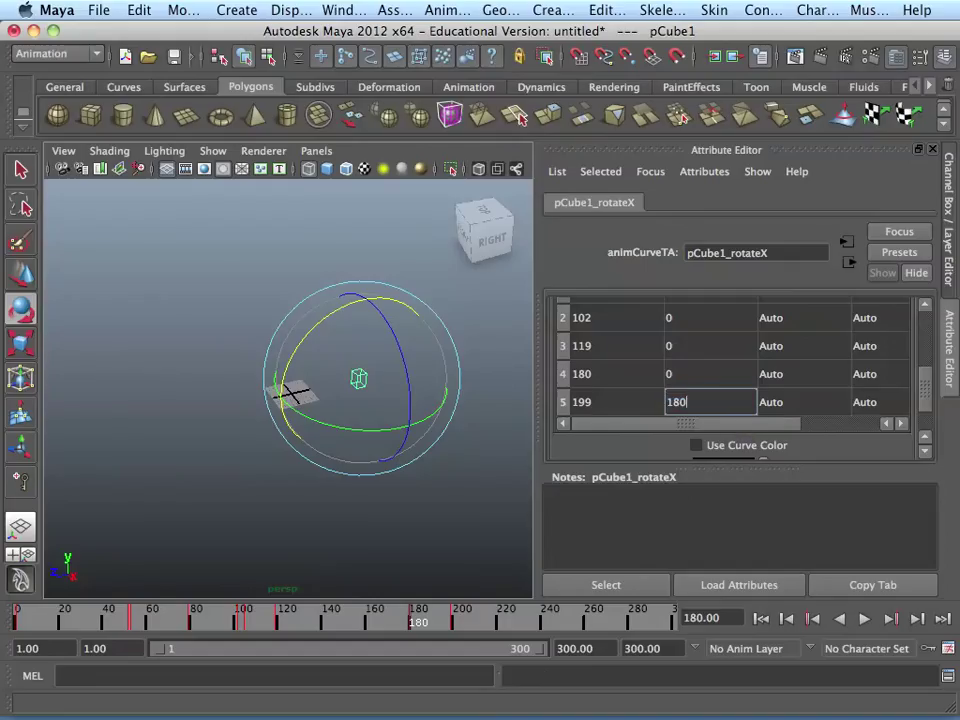
pyautogui.press('Return')
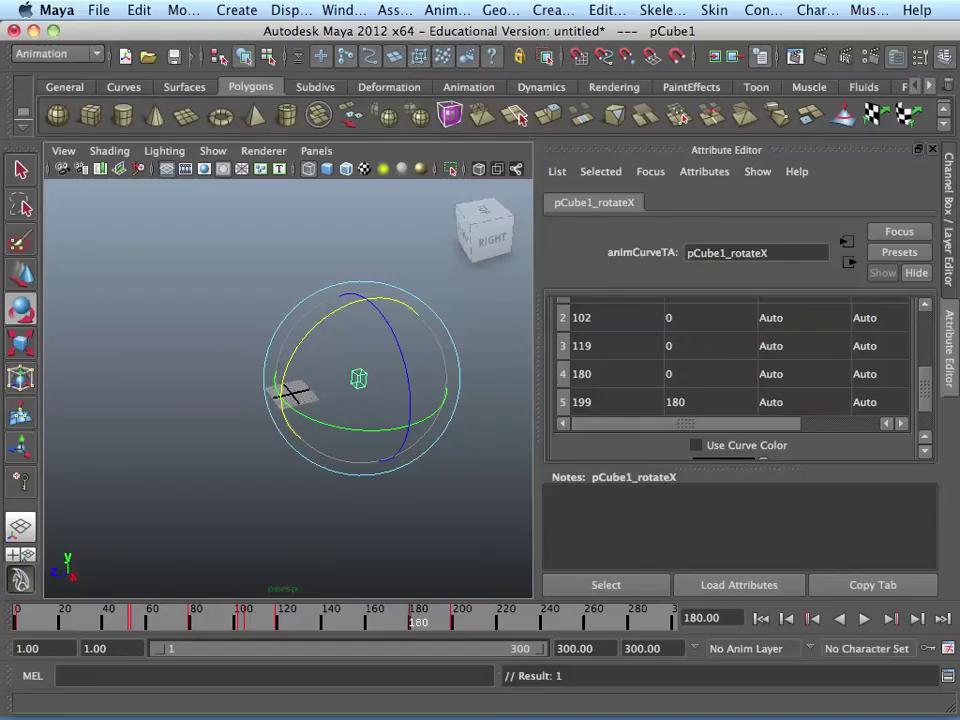
# Play back the animation to review the changed rotation, stop at frame 180, and reselect the cube in the perspective view.
pyautogui.hotkey('alt', 'v')
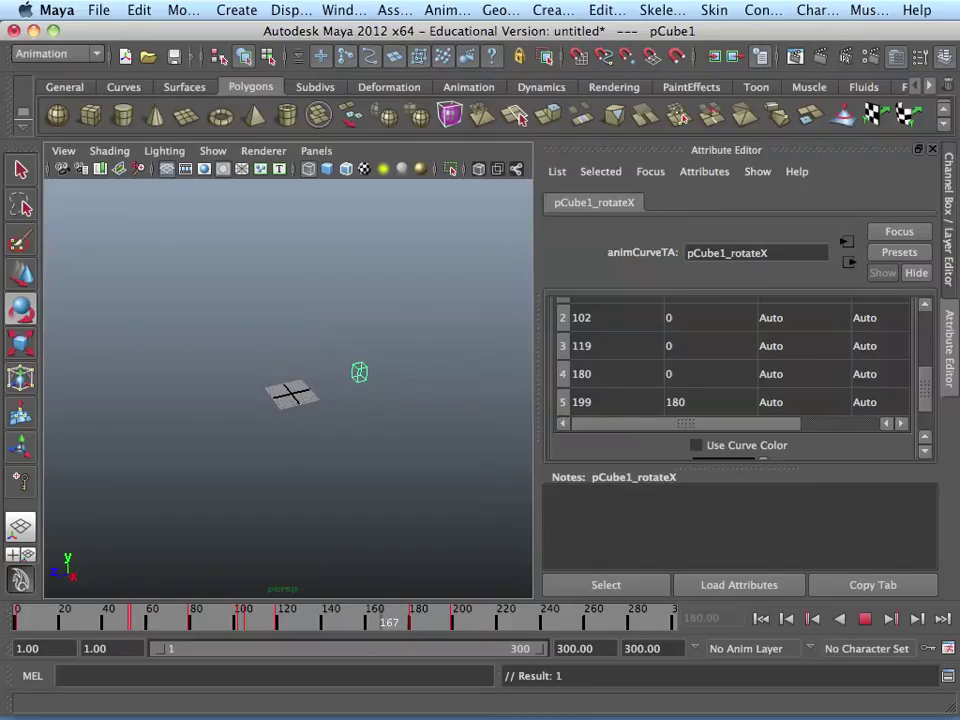
pyautogui.click(865, 618)
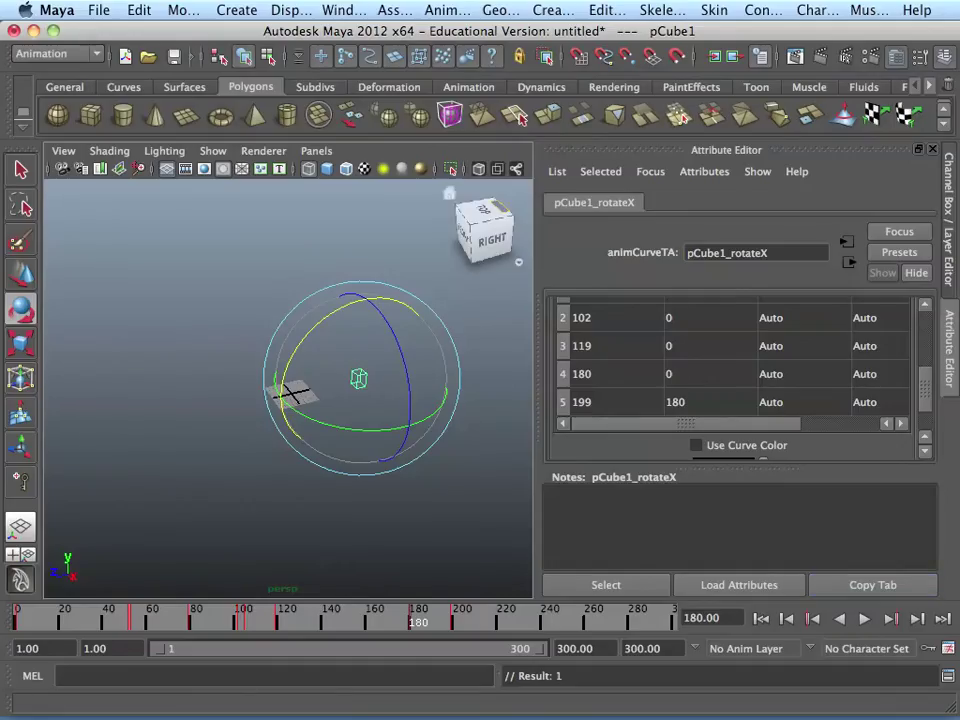
pyautogui.click(600, 374)
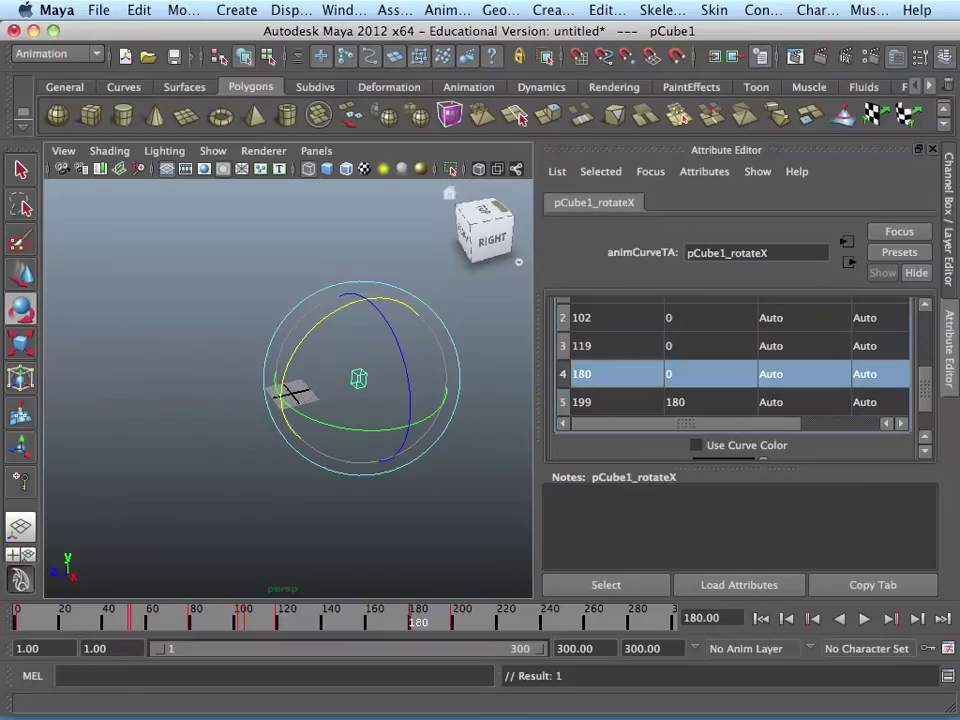
pyautogui.click(362, 185)
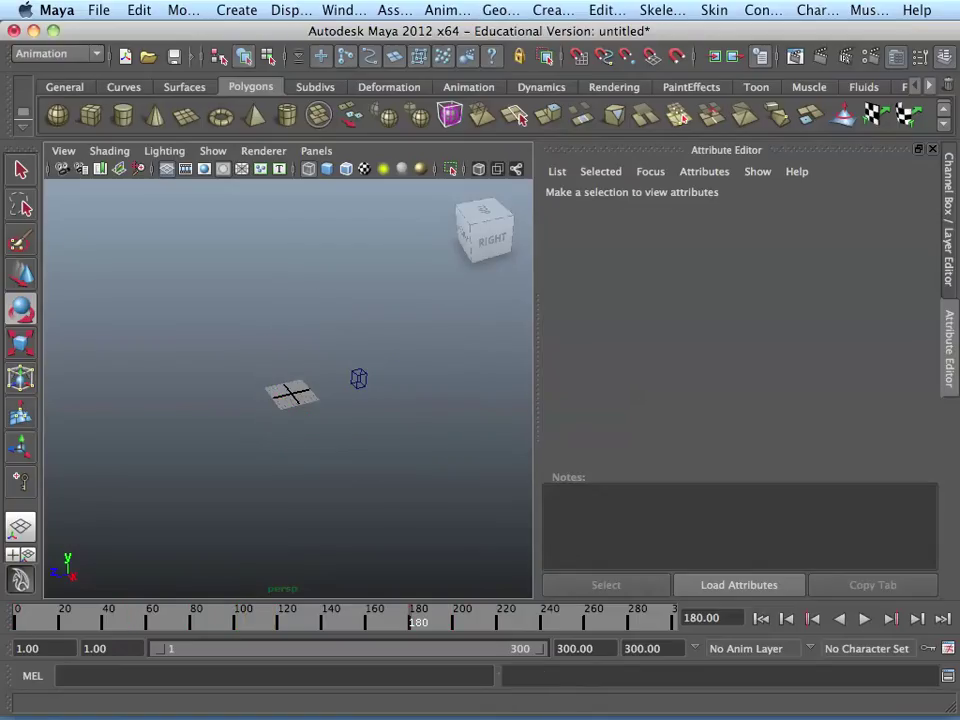
pyautogui.click(358, 378)
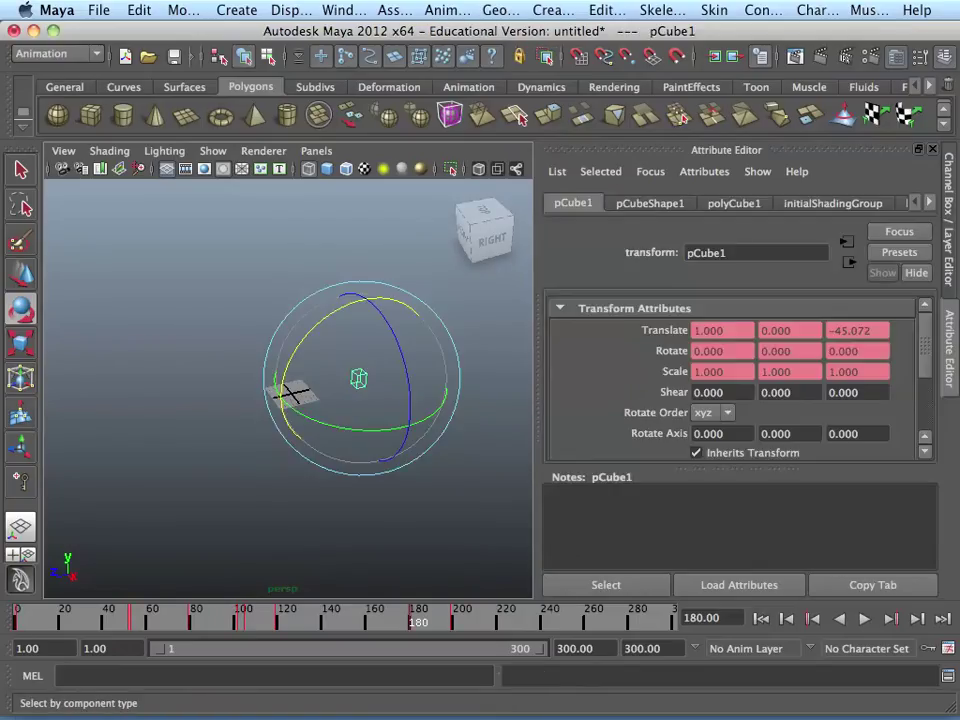
# Open the Graph Editor for the cube and isolate its Rotate X curve, moving the window clear of the Attribute Editor.
pyautogui.click(344, 10)
pyautogui.moveTo(420, 113)
pyautogui.moveTo(394, 77)
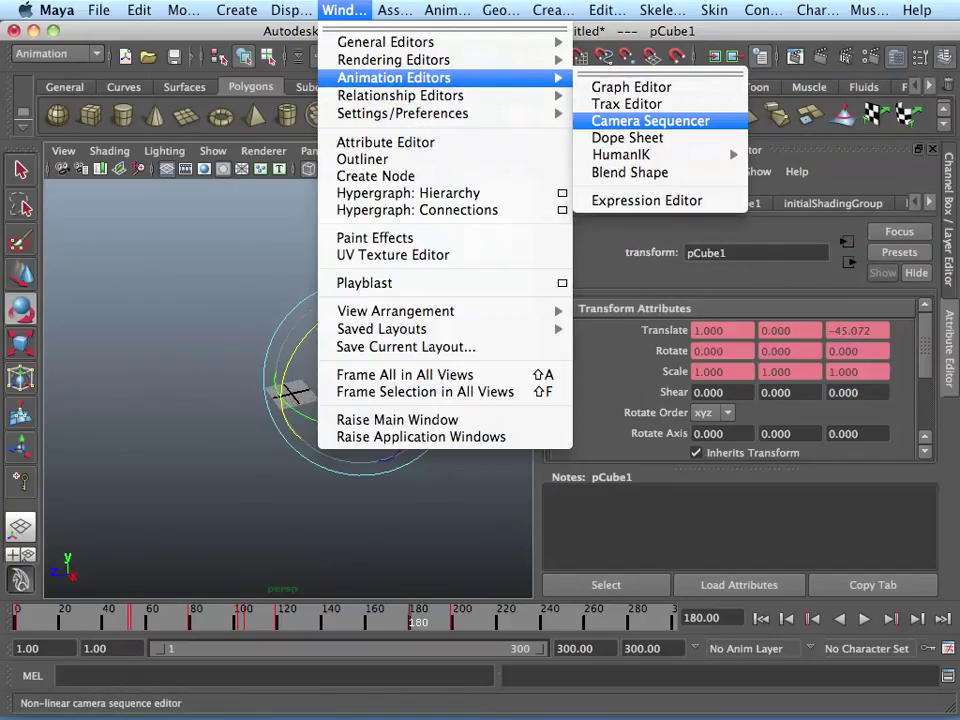
pyautogui.moveTo(630, 154)
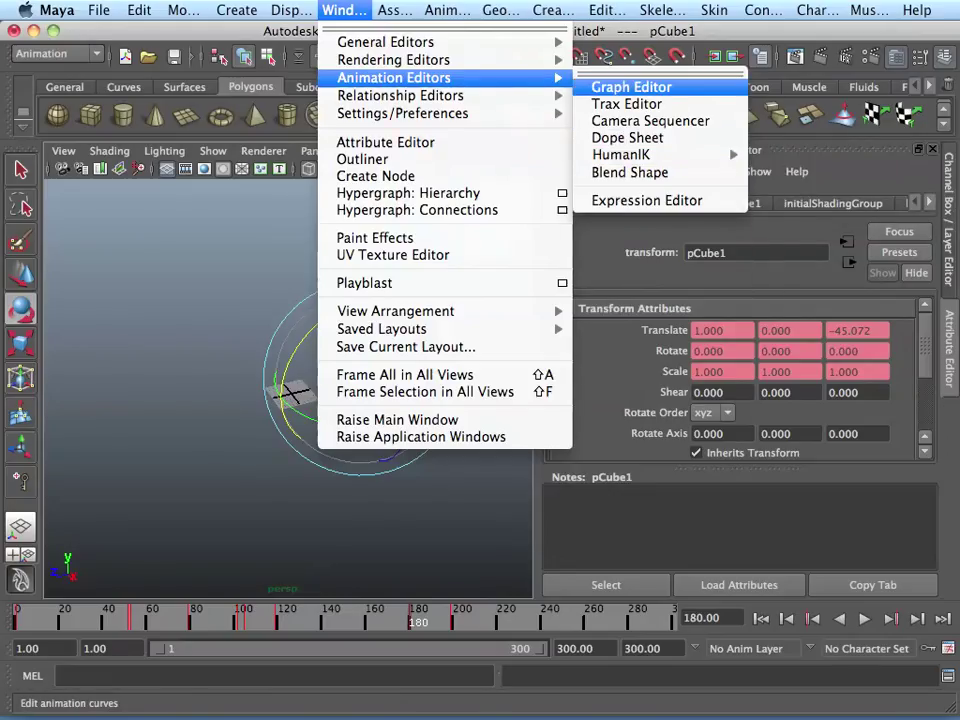
pyautogui.click(631, 87)
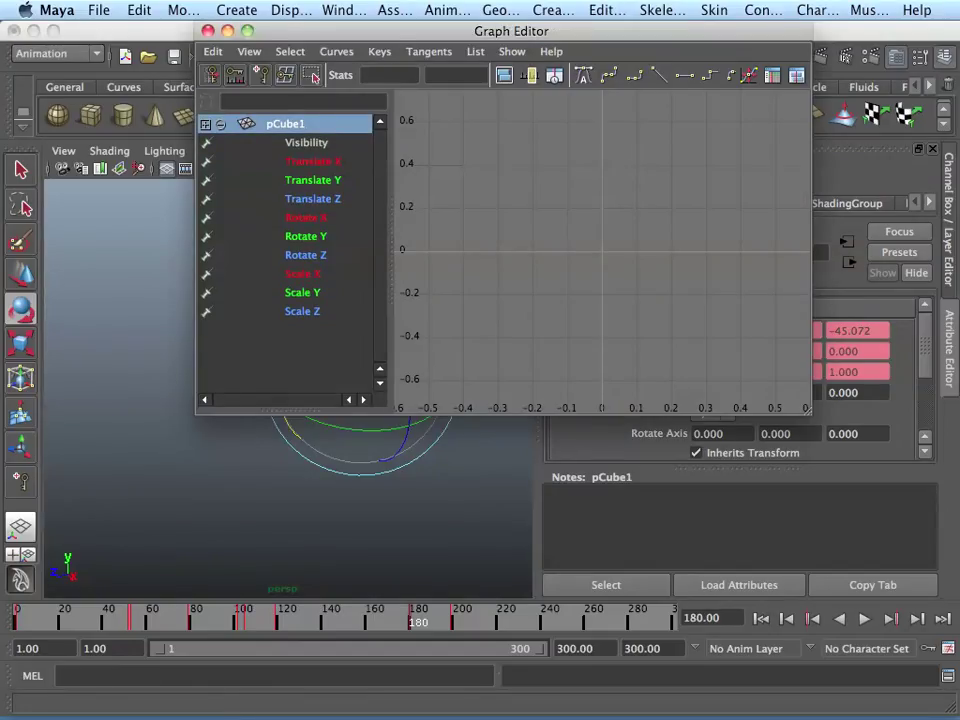
pyautogui.click(305, 217)
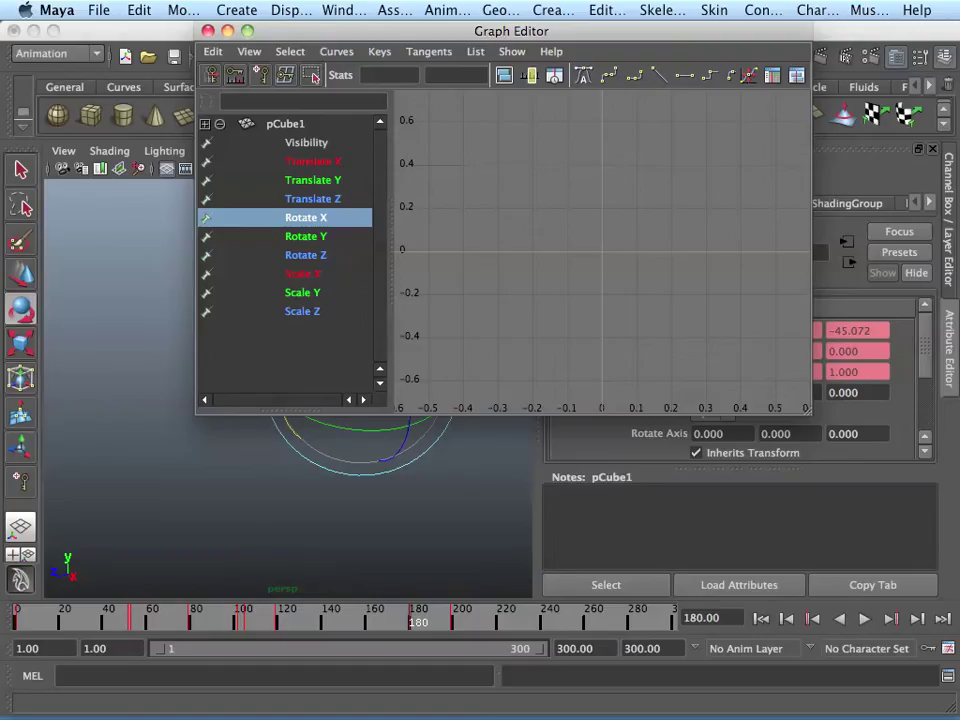
pyautogui.moveTo(511, 31); pyautogui.dragTo(258, 52)
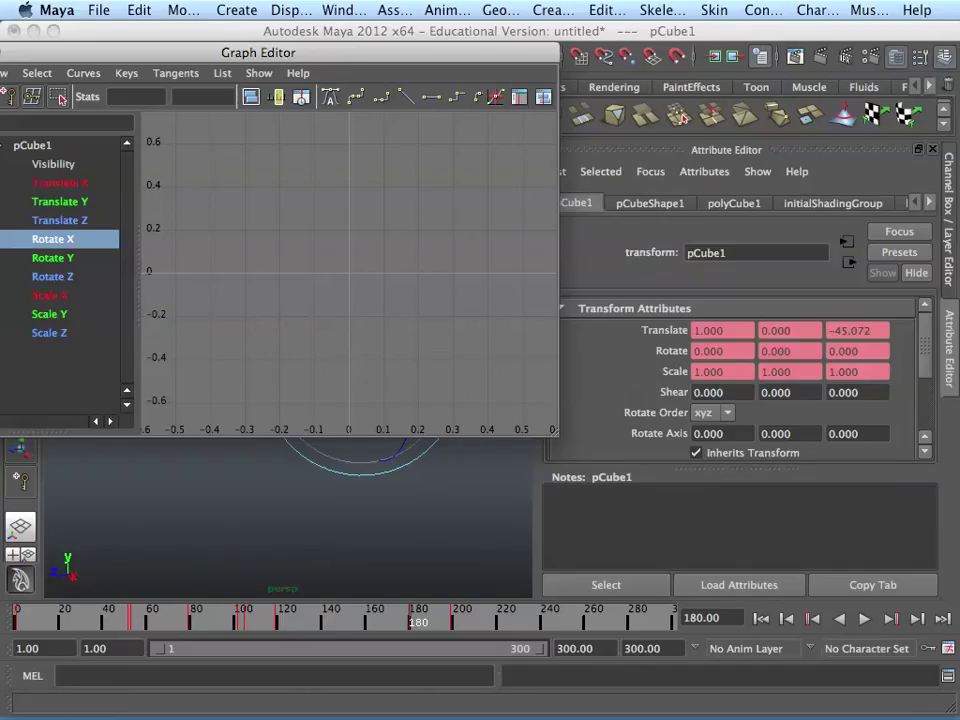
# Frame the Rotate X curve in the Graph Editor and delete its key at frame 180.
pyautogui.hotkey('alt', 'v')
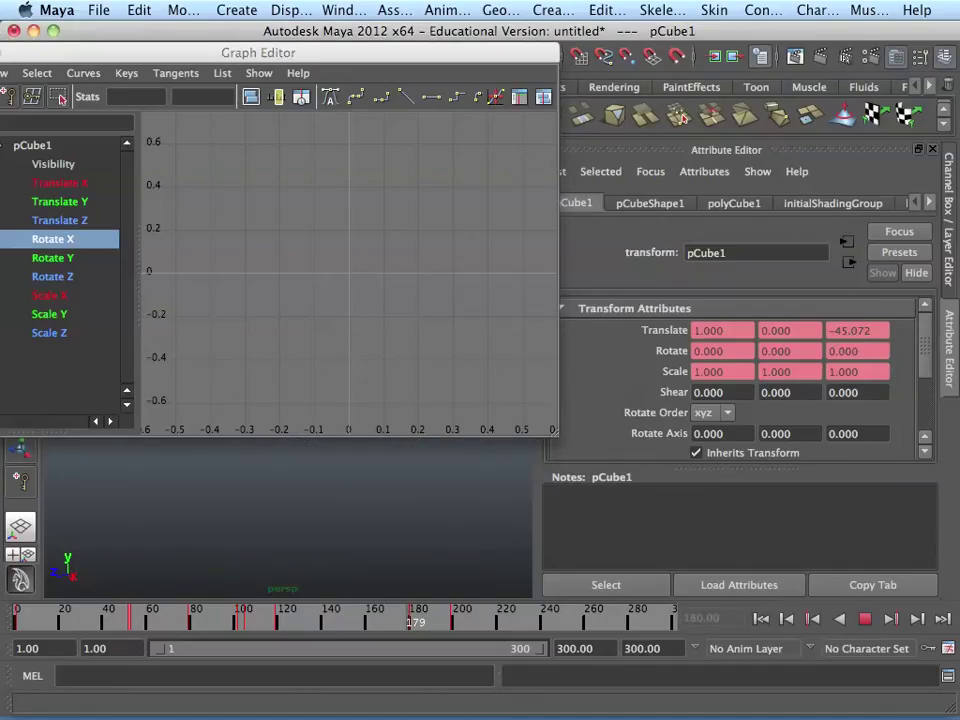
pyautogui.hotkey('alt', 'v')
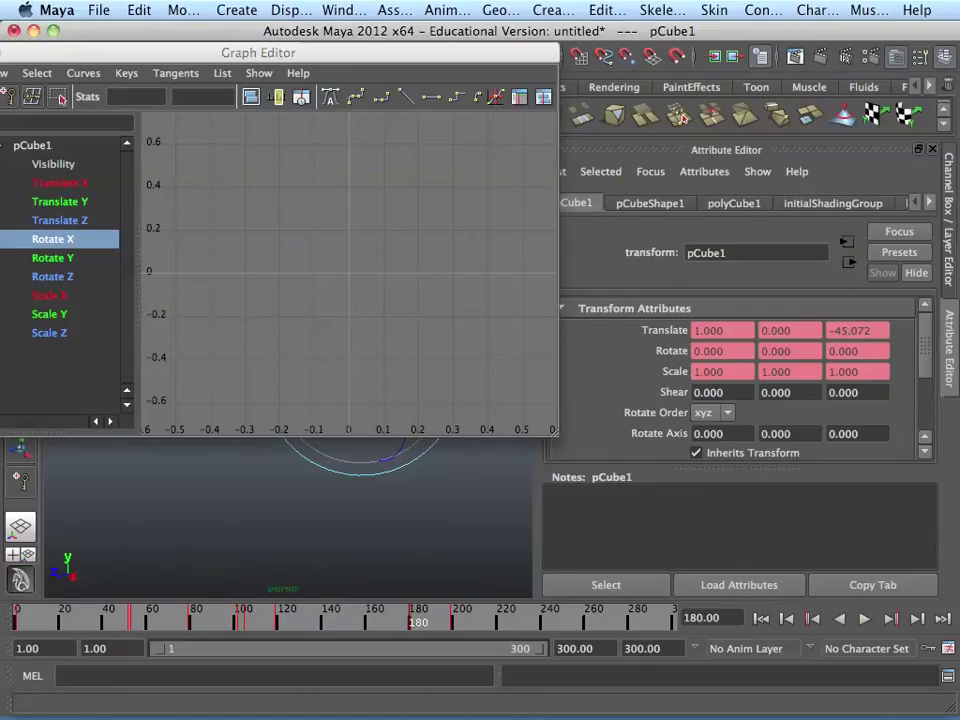
pyautogui.press('f')
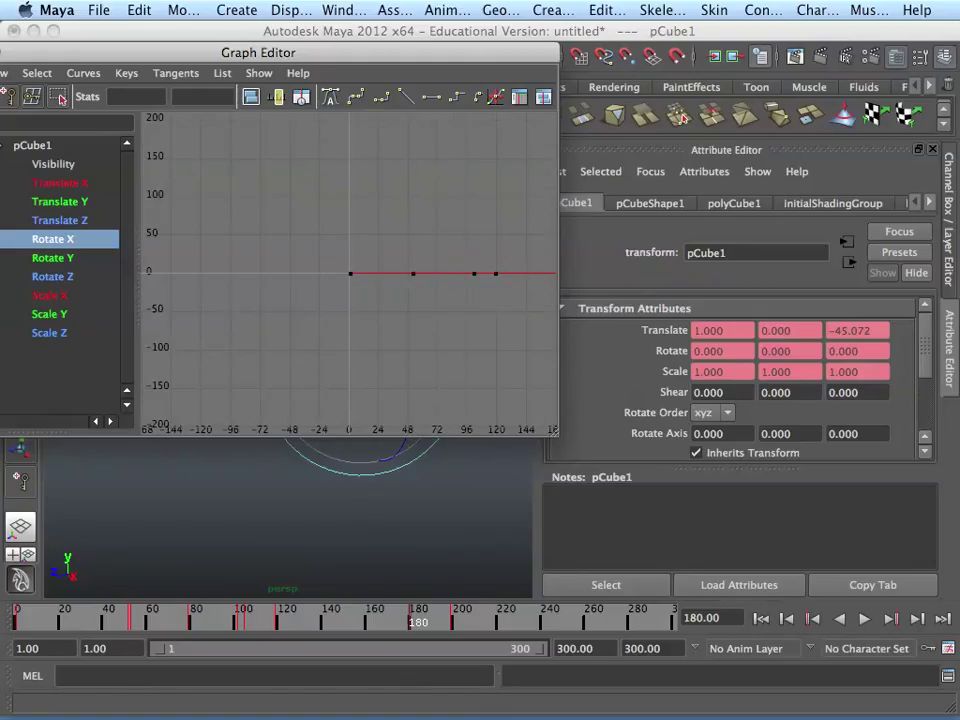
pyautogui.scroll(-8, 349, 272)
pyautogui.scroll(6, 349, 272)
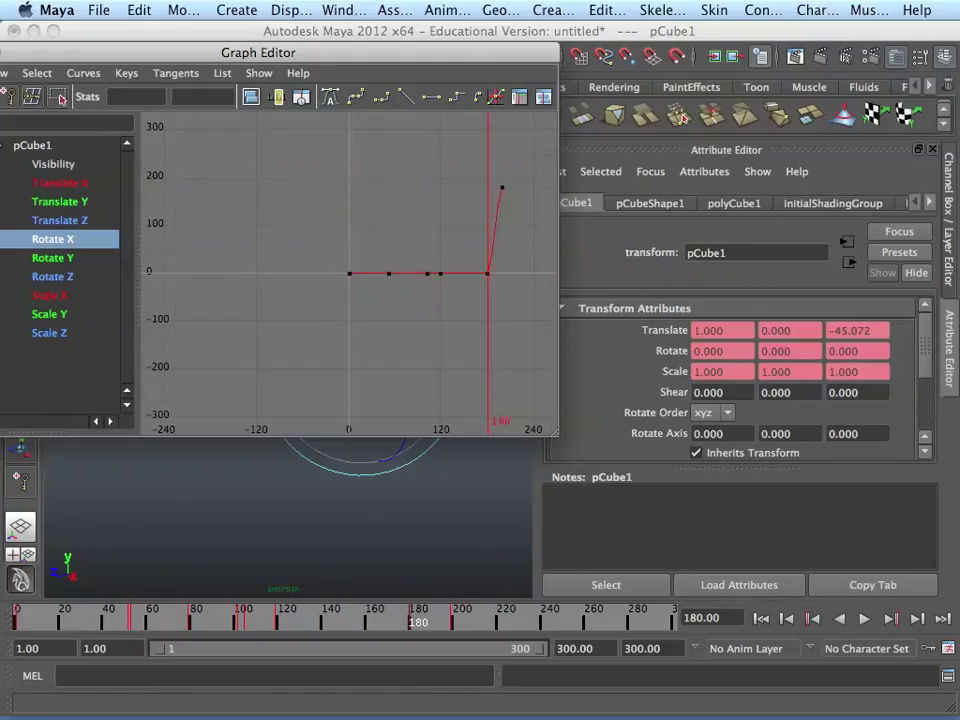
pyautogui.click(488, 273)
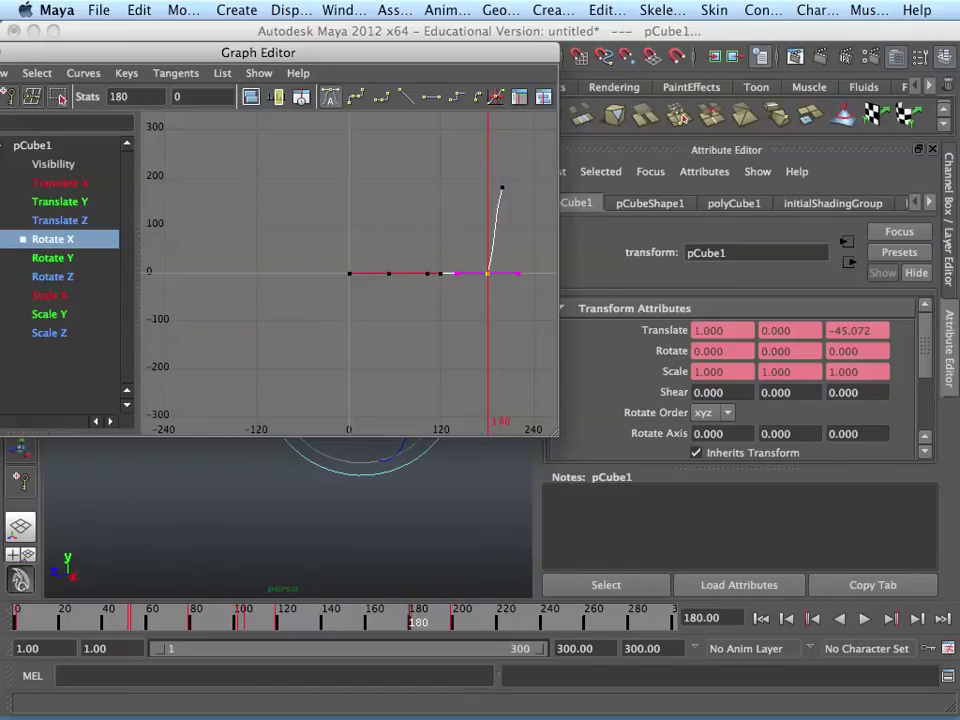
pyautogui.press('Delete')
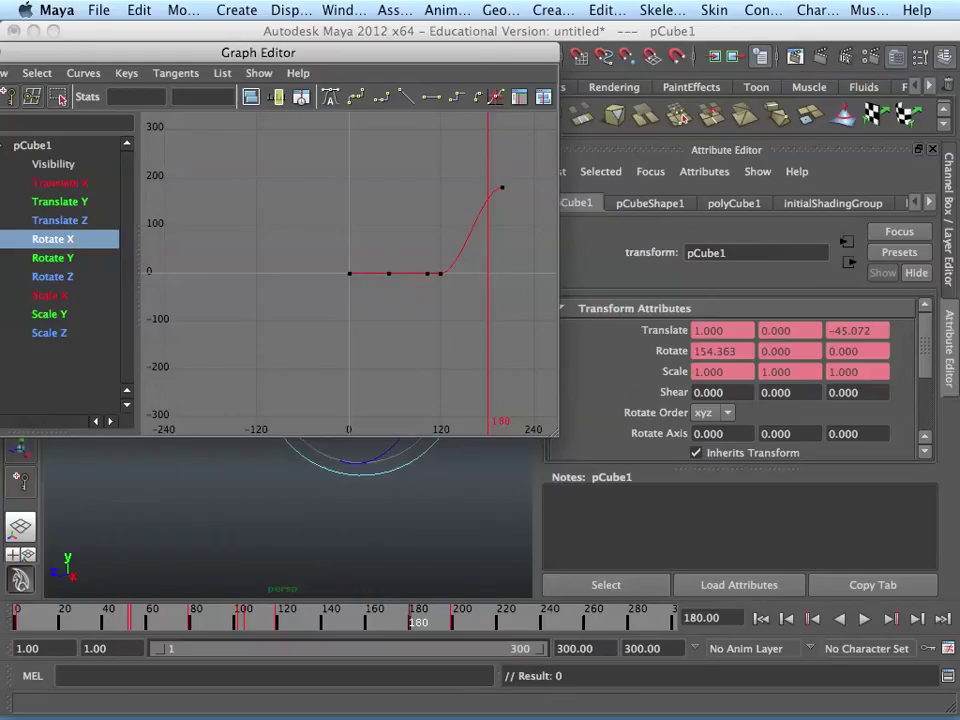
# Uncover the perspective view, play back the animation to review the cube's rotation, and finish at frame 1 with nothing selected.
pyautogui.moveTo(250, 52); pyautogui.dragTo(859, 50)
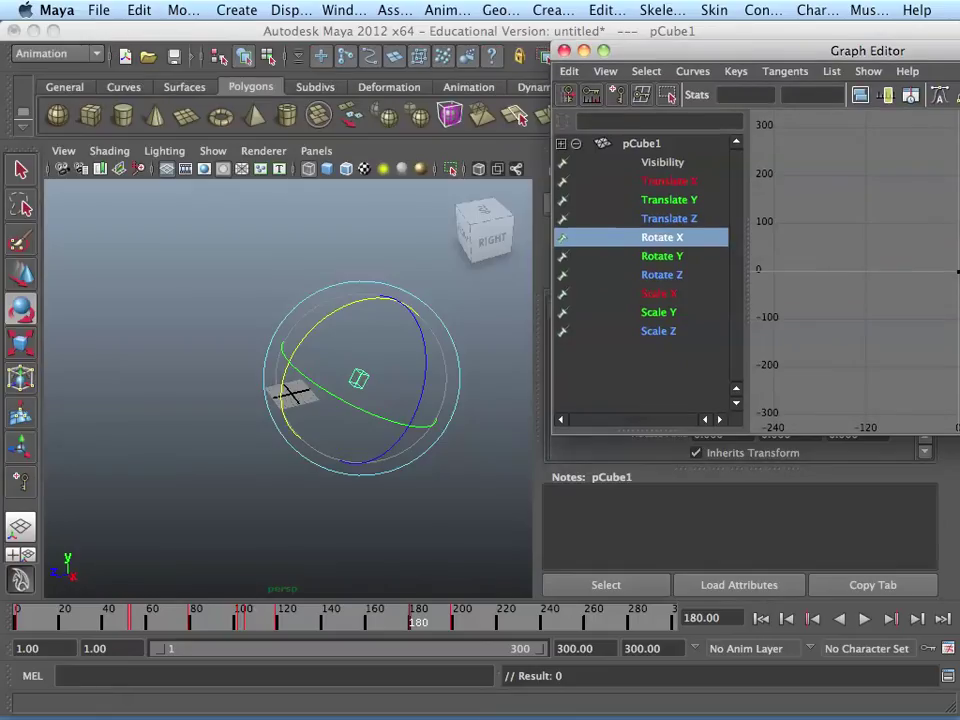
pyautogui.hotkey('alt', 'v')
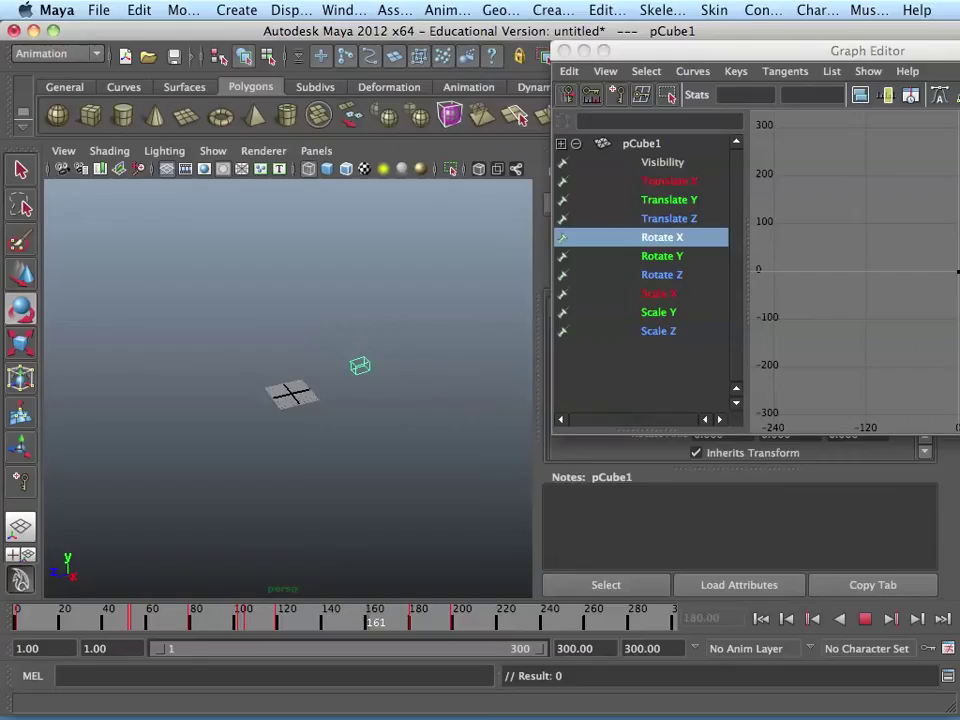
pyautogui.hotkey('alt', 'v')
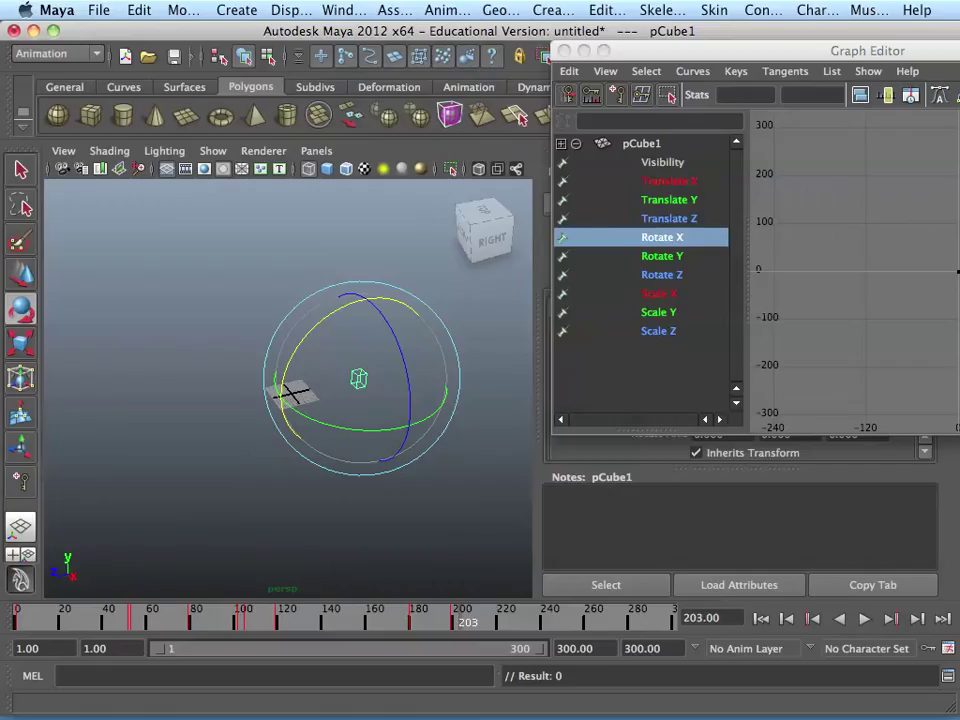
pyautogui.hotkey('alt', 'v')
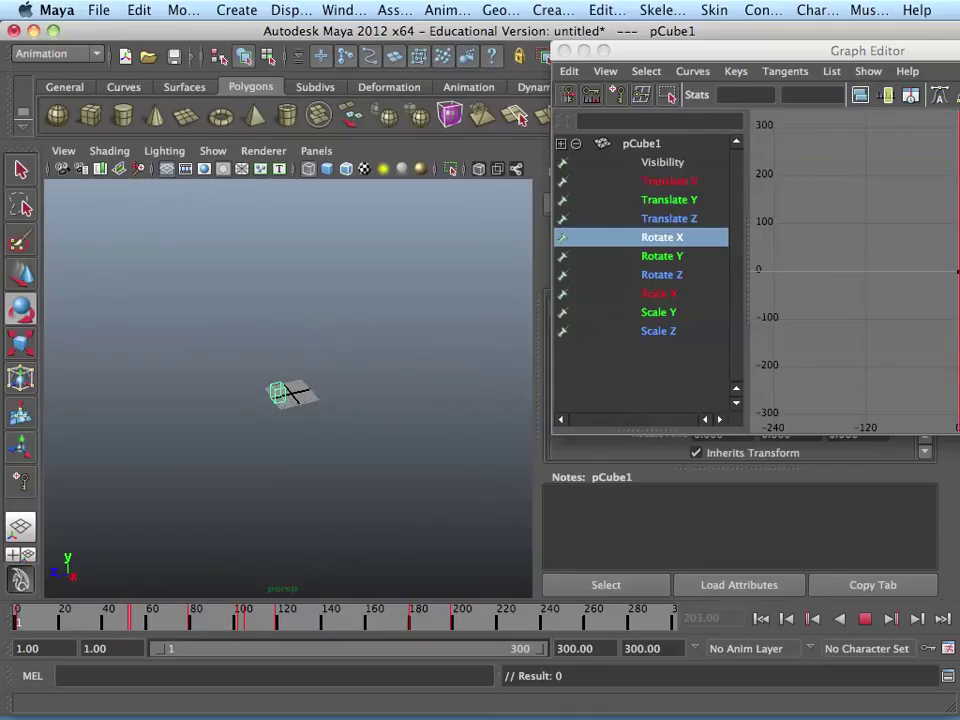
pyautogui.press('Escape')
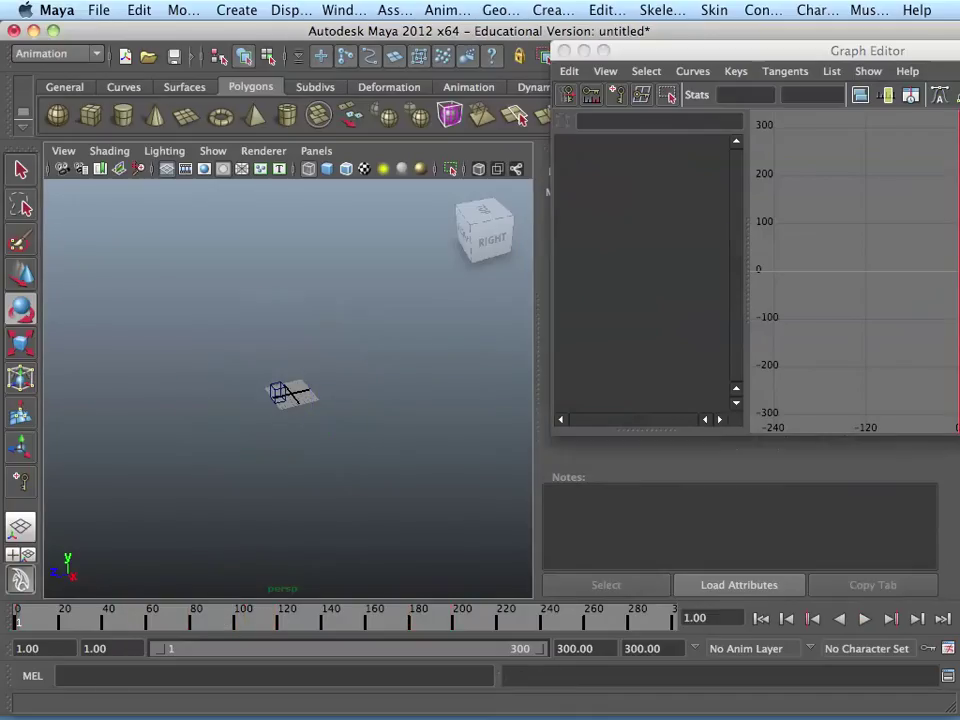
pyautogui.moveTo(868, 50); pyautogui.dragTo(649, 54)
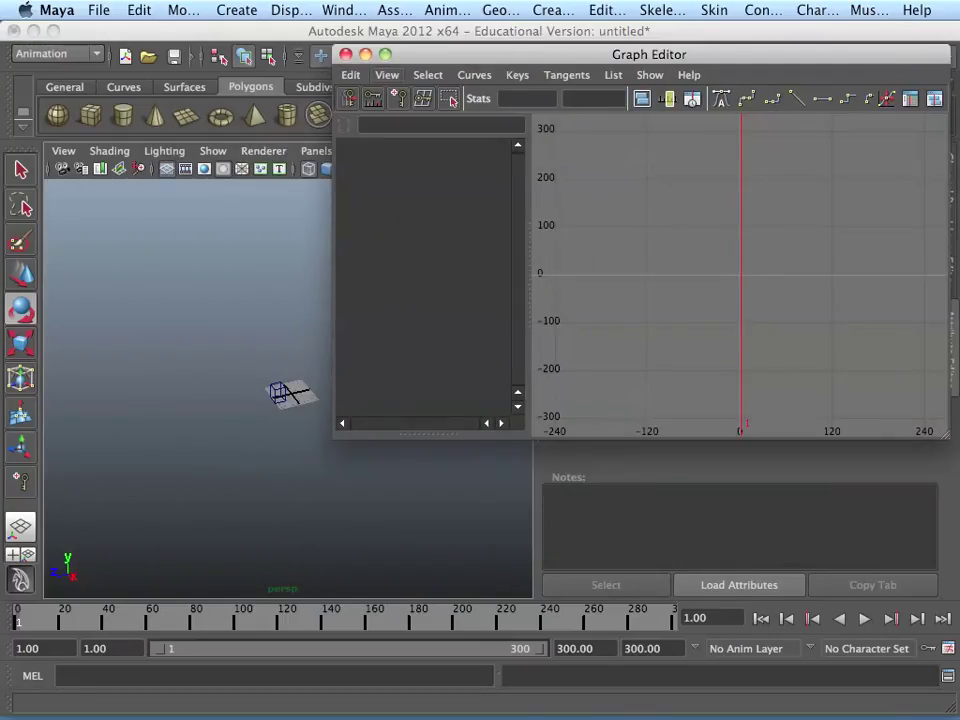
pyautogui.moveTo(649, 54); pyautogui.dragTo(734, 119)
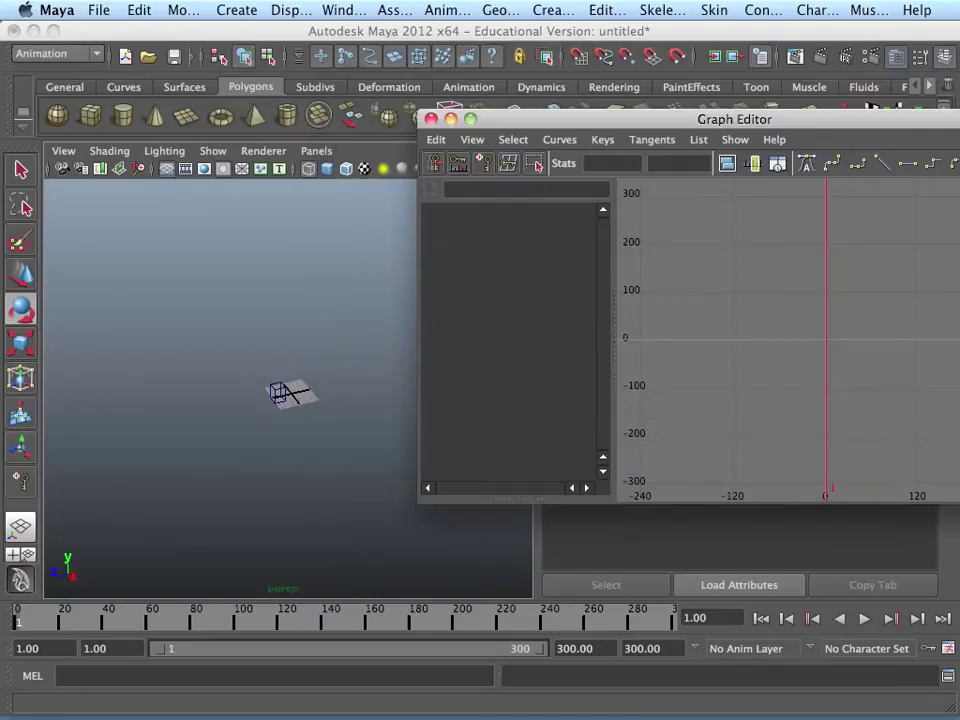
pyautogui.click(738, 32)
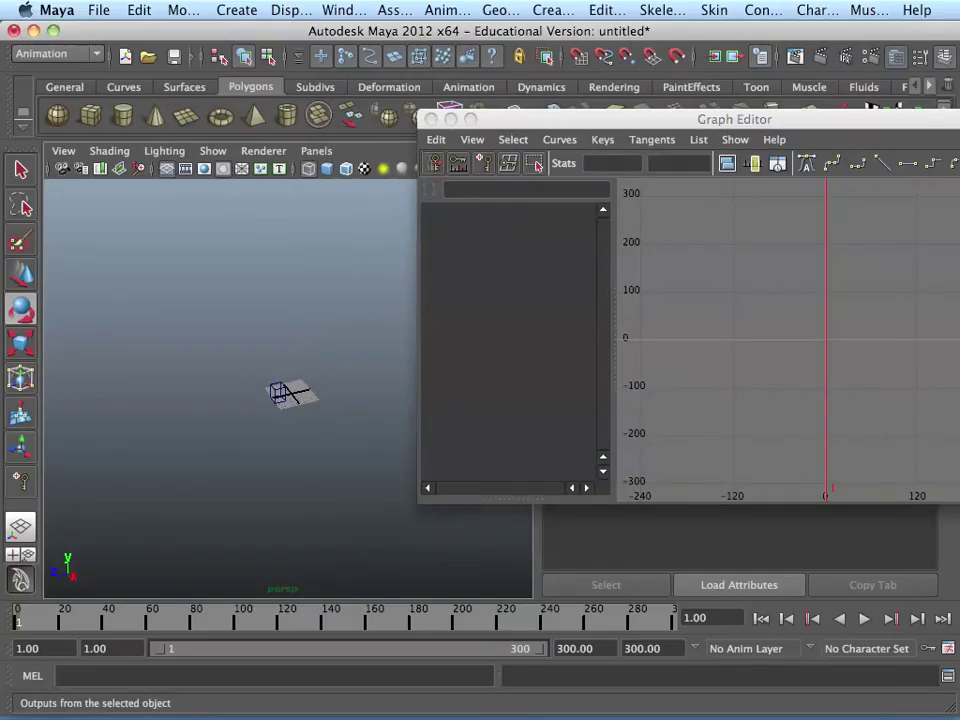
pyautogui.click(124, 704)
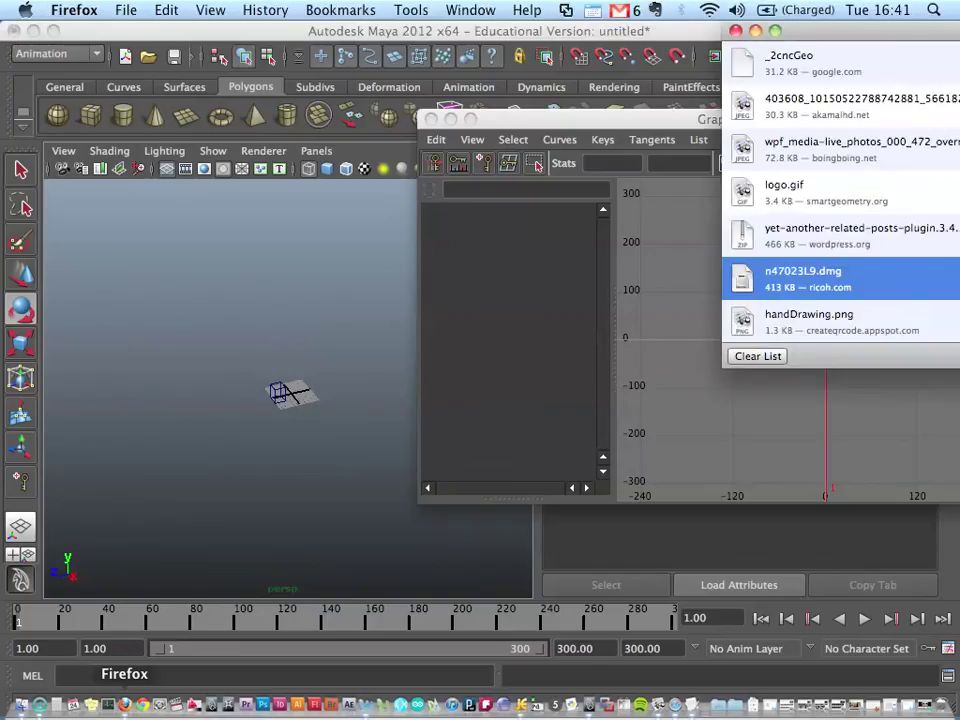
pyautogui.press('super+Tab')
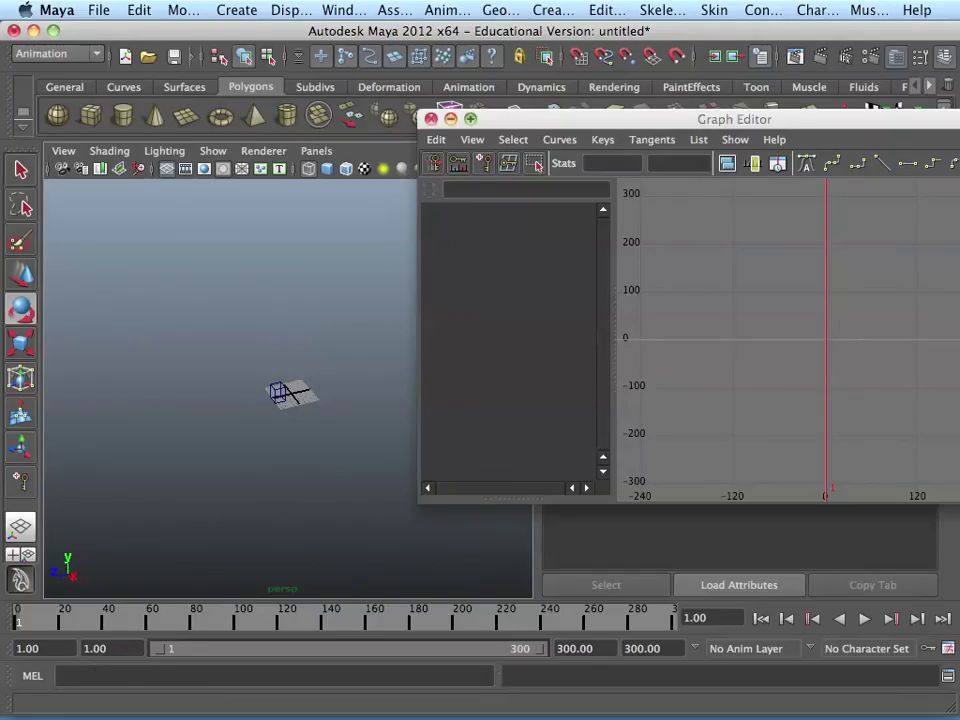
# Close the Graph Editor and select the cube in the perspective view with smooth shading on.
pyautogui.click(431, 118)
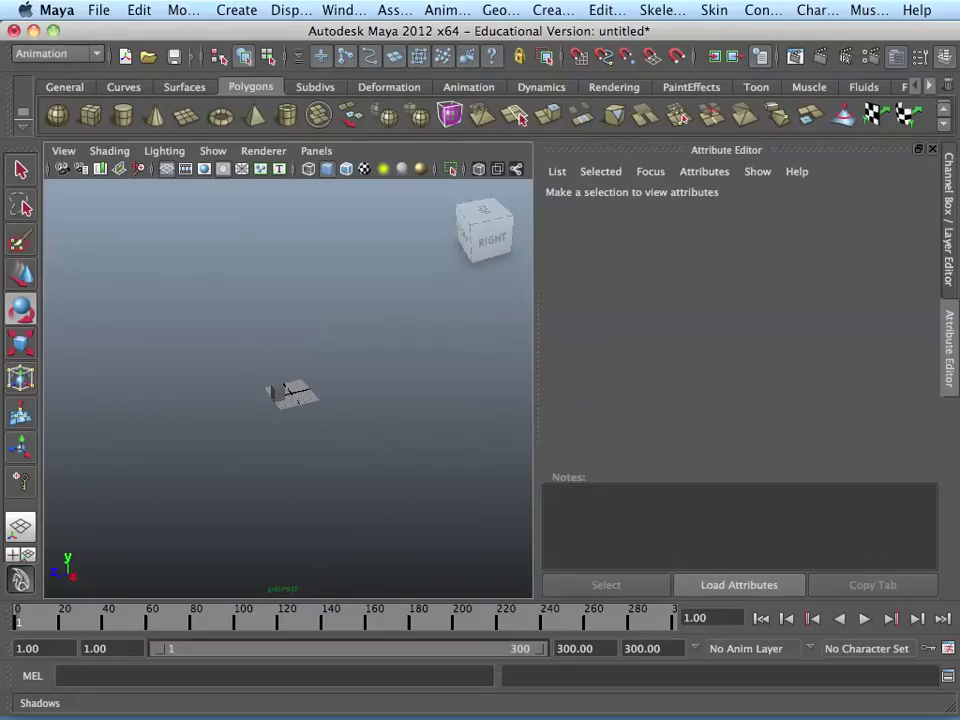
pyautogui.click(283, 386)
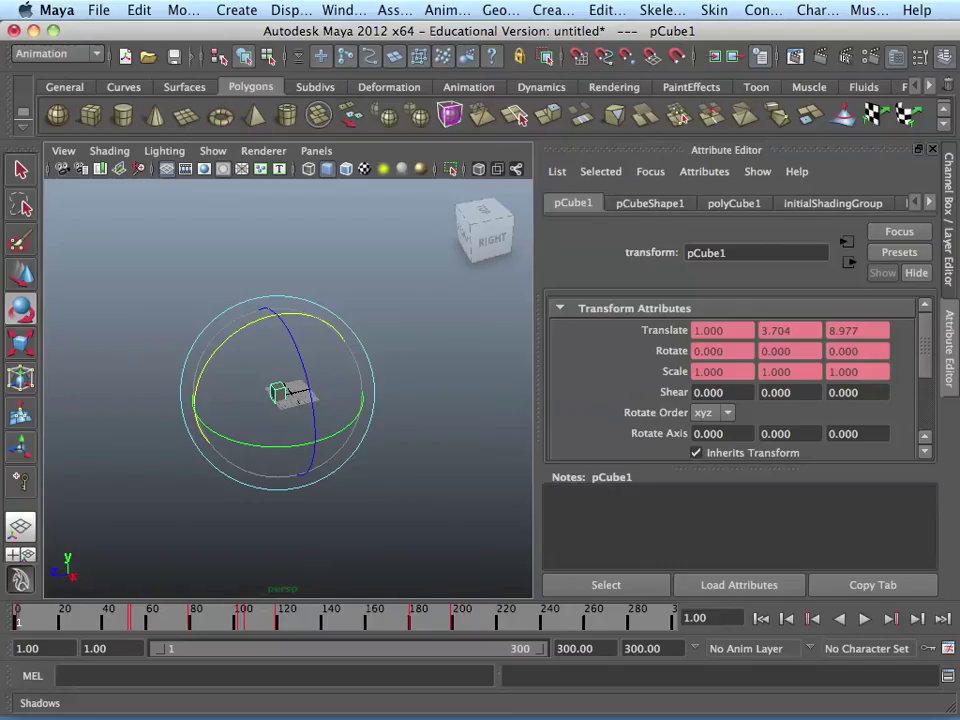
# Deselect the cube and start a new scene without saving the untitled animation scene.
pyautogui.click(420, 300)
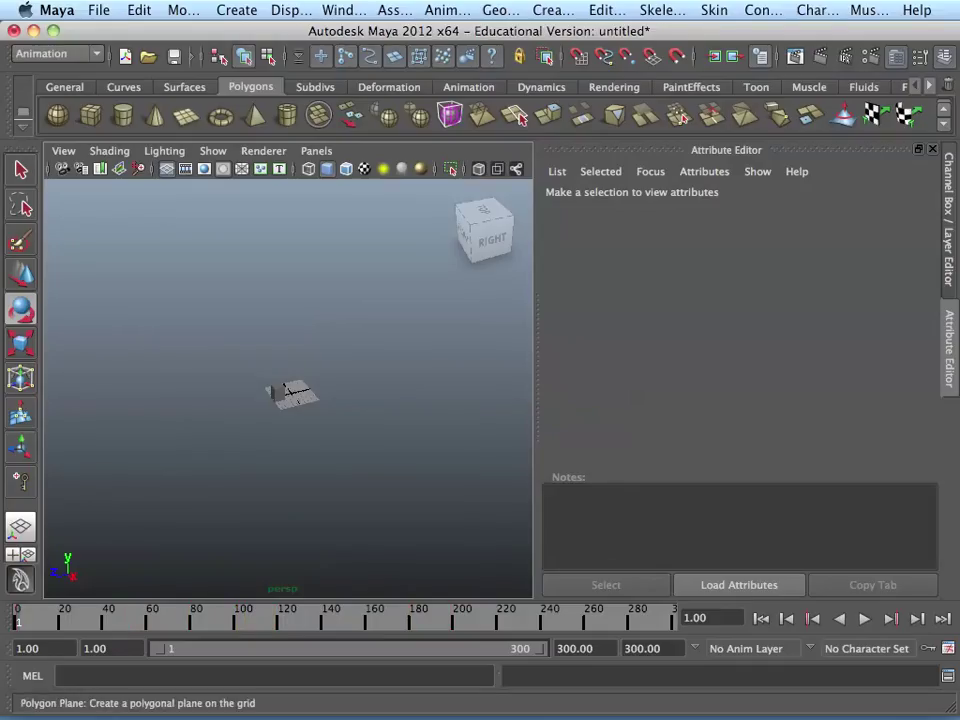
pyautogui.hotkey('ctrl', 'n')
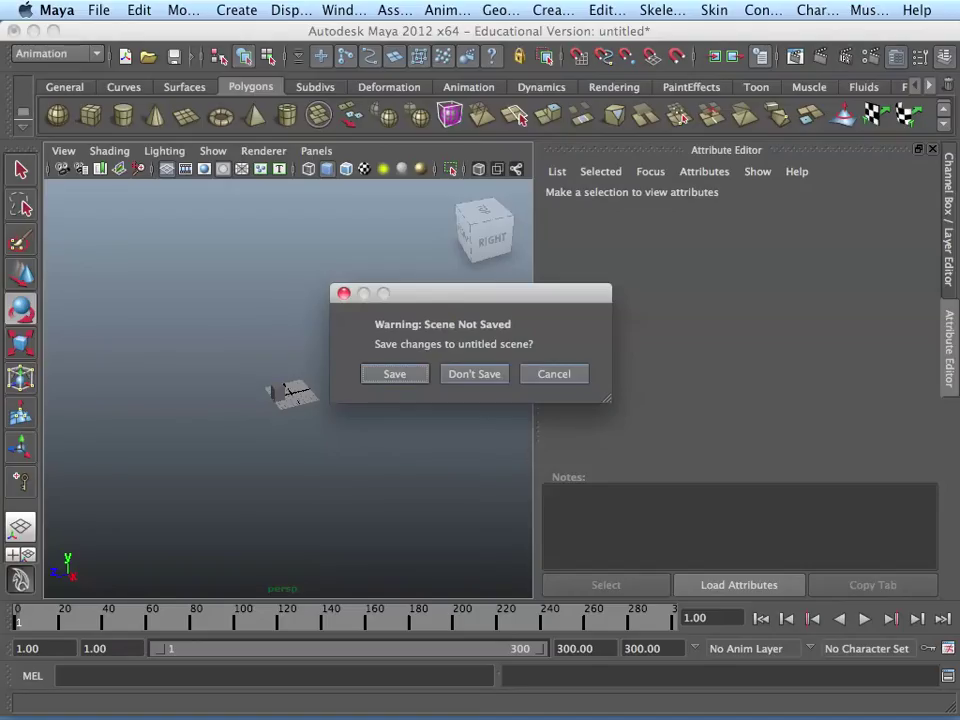
pyautogui.press('Escape')
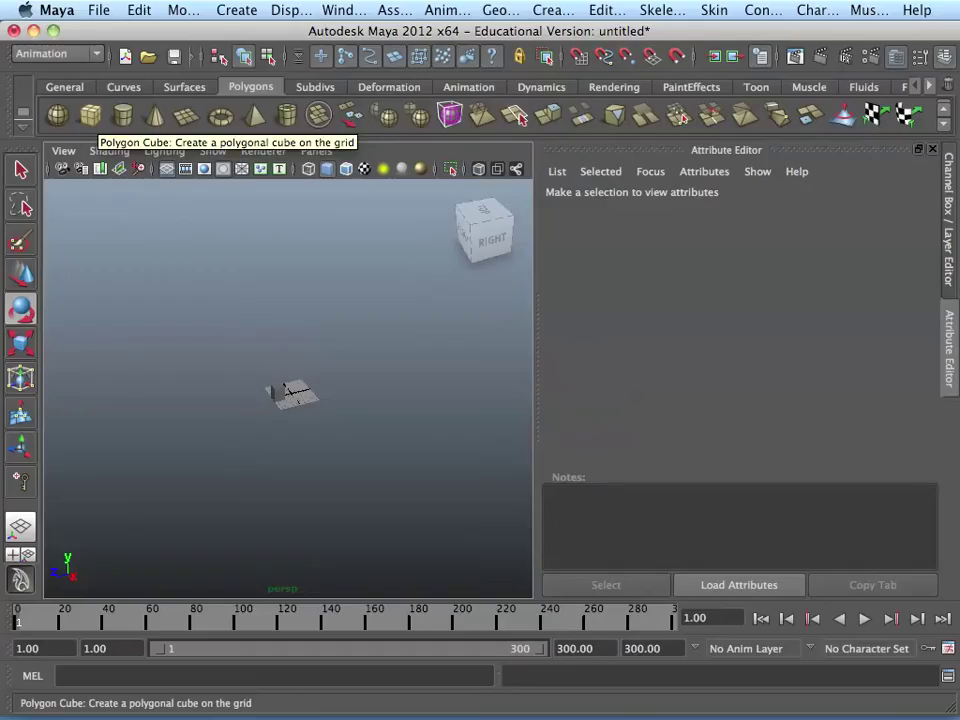
pyautogui.press('super+n')
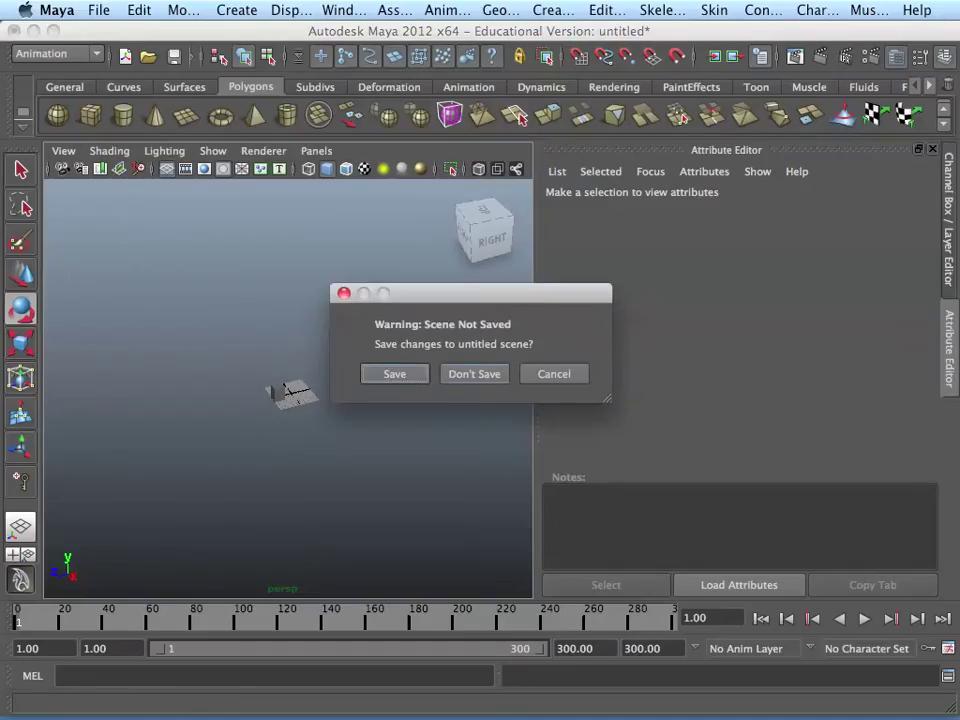
pyautogui.press('super+d')
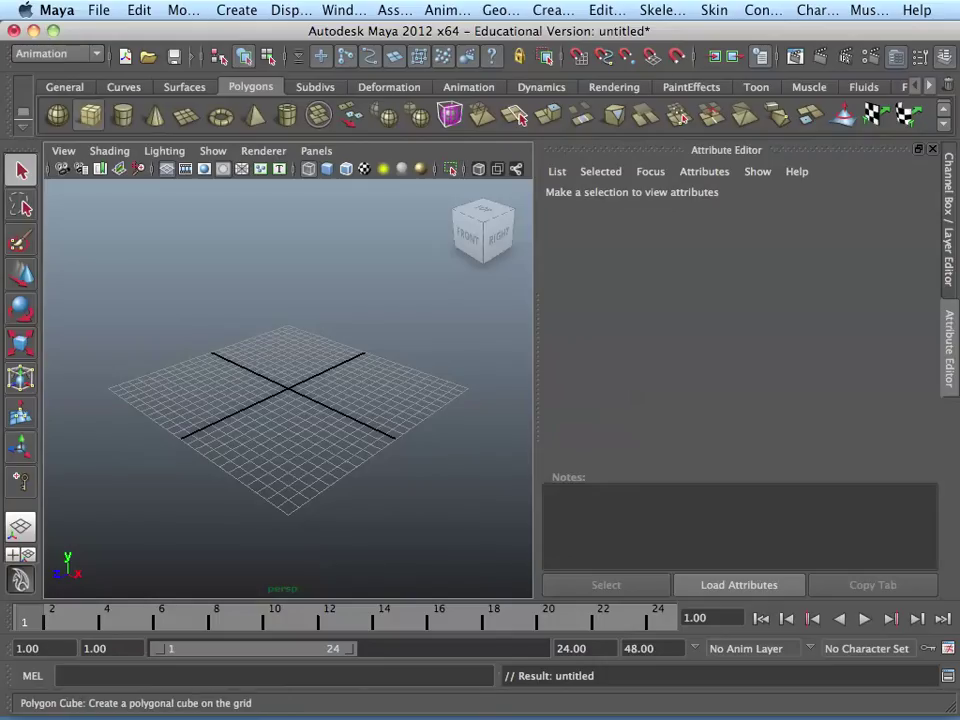
# Create a polygon cube near the centre of the grid in the perspective view and display it smooth shaded.
pyautogui.click(90, 116)
pyautogui.moveTo(222, 362); pyautogui.dragTo(328, 292)
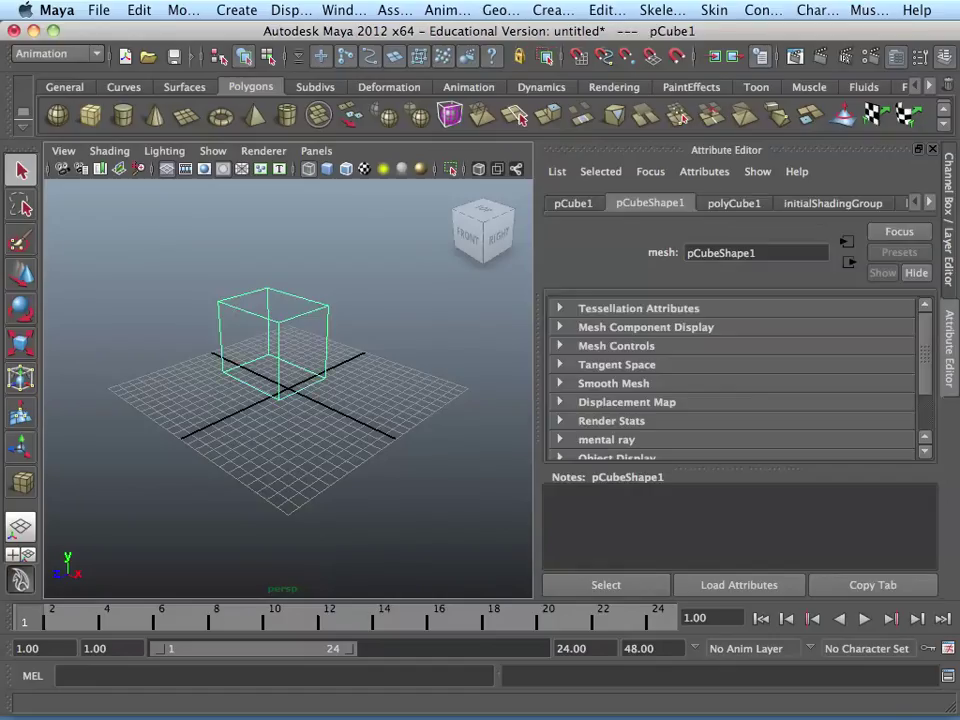
pyautogui.press('5')
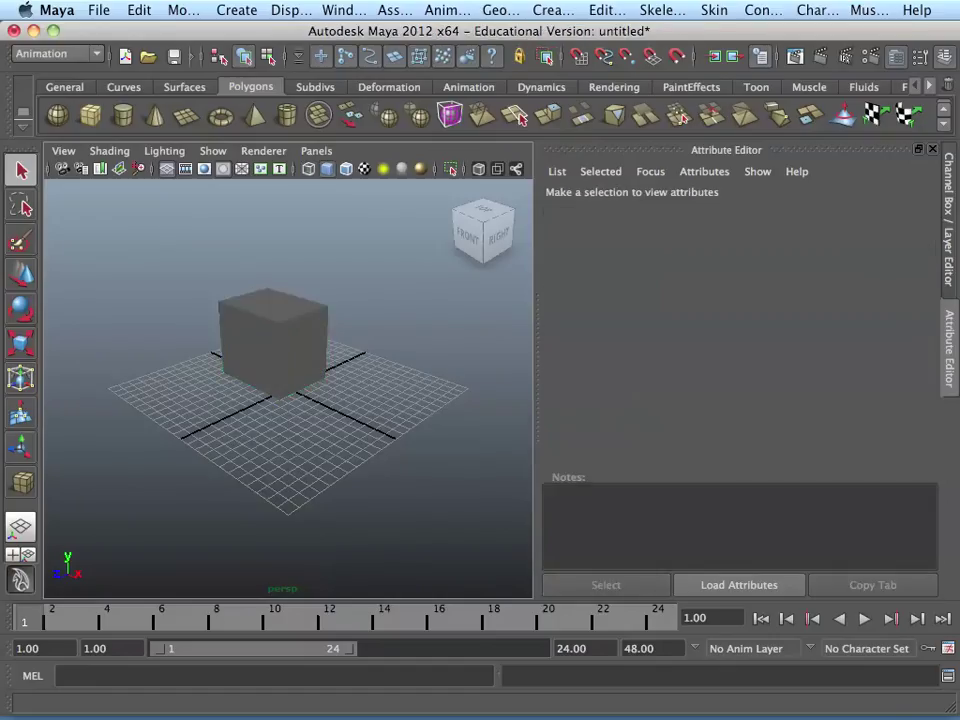
# Check in the Plug-in Manager whether servoWrite.py is loaded, and close the manager.
pyautogui.click(344, 10)
pyautogui.moveTo(402, 113)
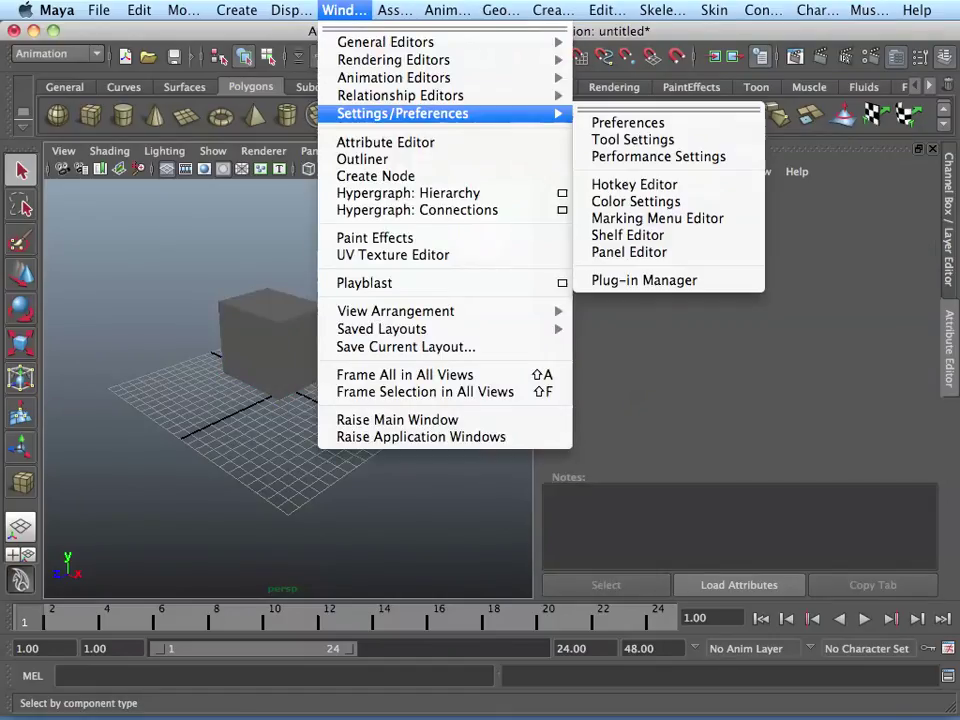
pyautogui.click(643, 279)
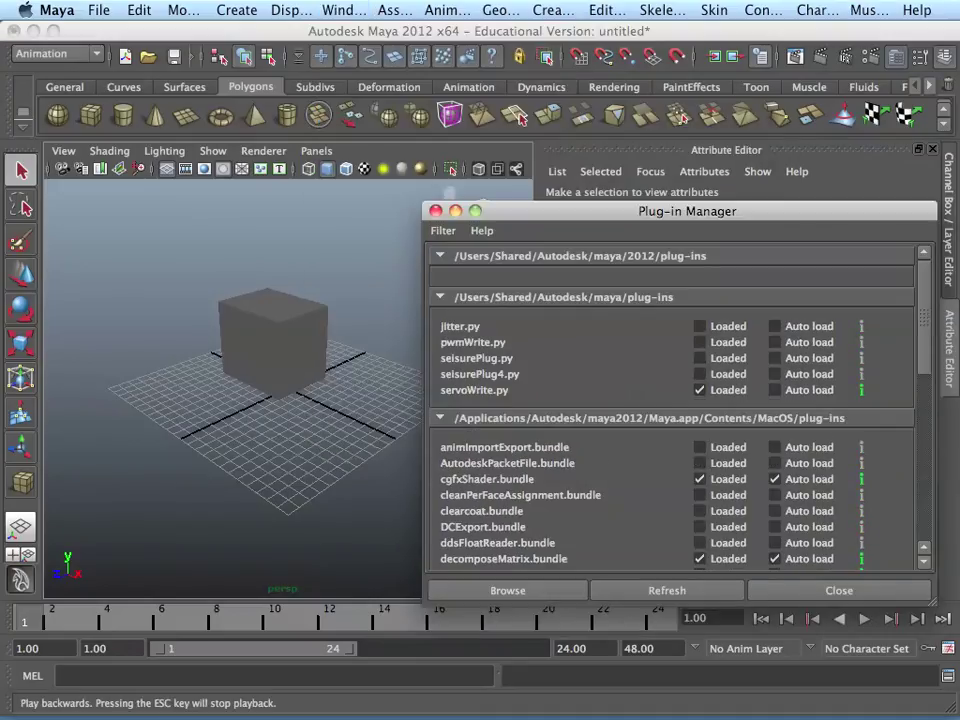
pyautogui.click(839, 590)
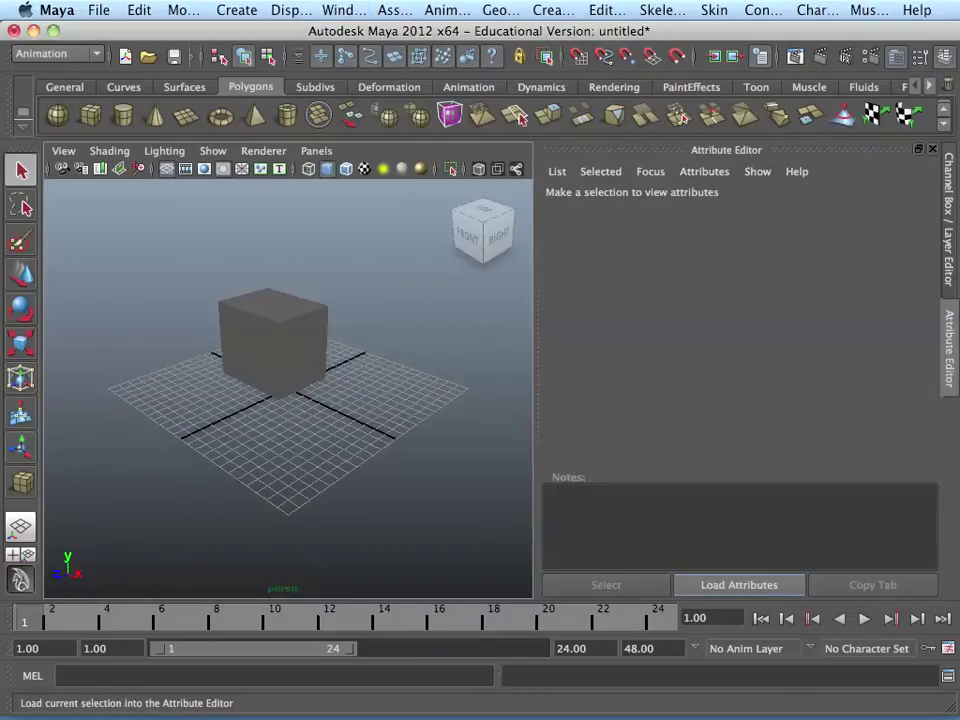
# Select the cube, run the MEL command mkServo, and attach the cube to a servo through its RotateY axis.
pyautogui.click(272, 340)
pyautogui.click(275, 676)
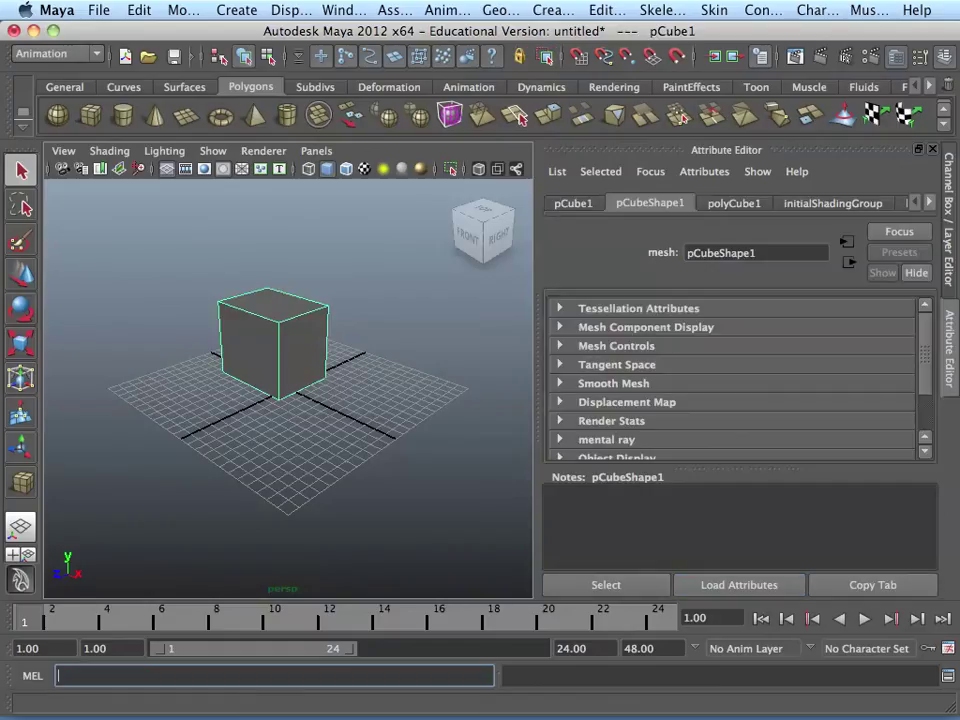
pyautogui.write('mkServo')
pyautogui.press('Return')
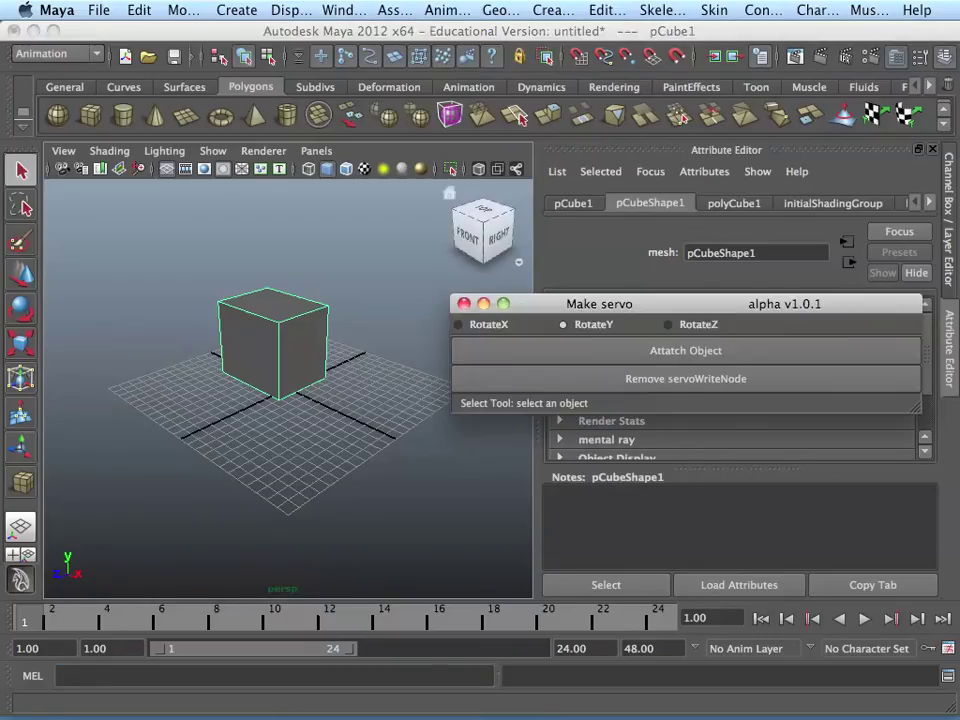
pyautogui.click(685, 350)
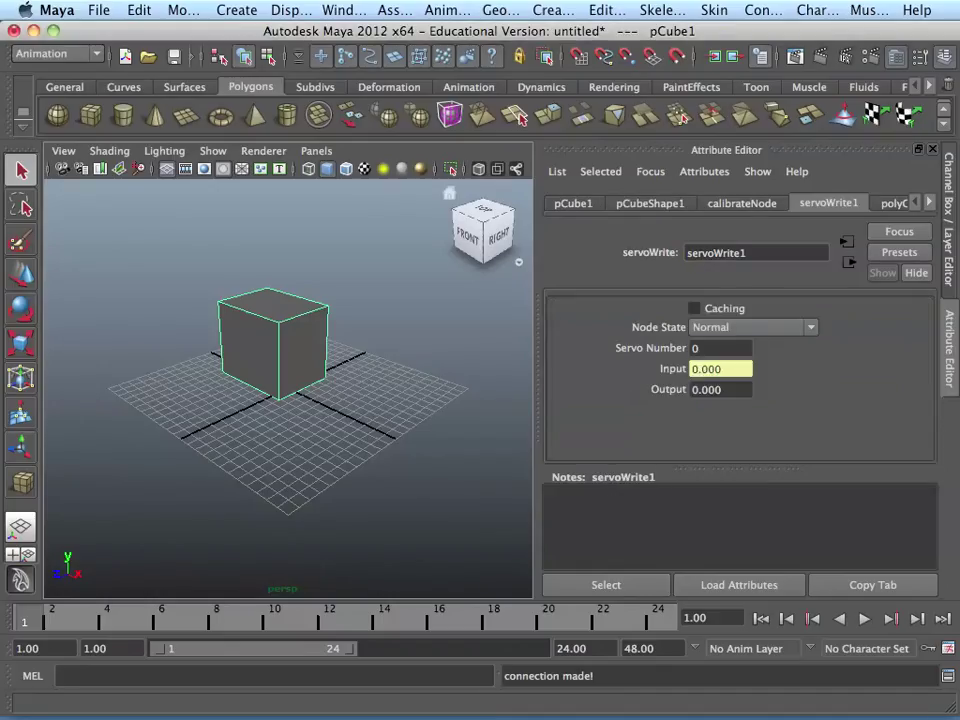
# Set the servoWrite1 node's Servo Number to 1 and try to drive the servo by rotating the cube about Y.
pyautogui.press('Tab')
pyautogui.write('1')
pyautogui.moveTo(286, 367); pyautogui.dragTo(350, 432)
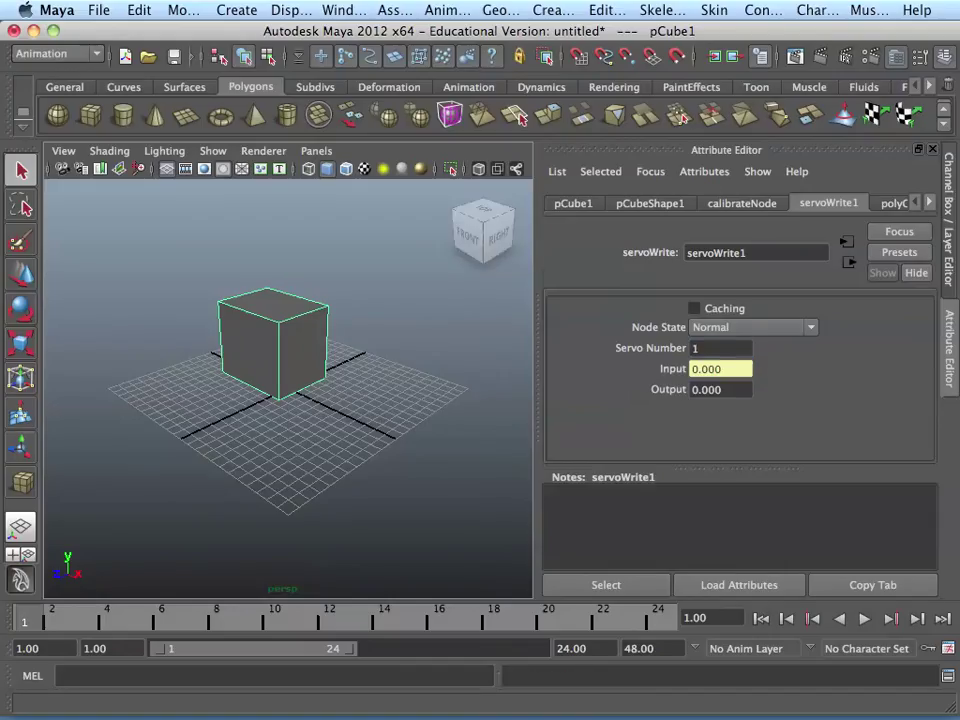
pyautogui.press('e')
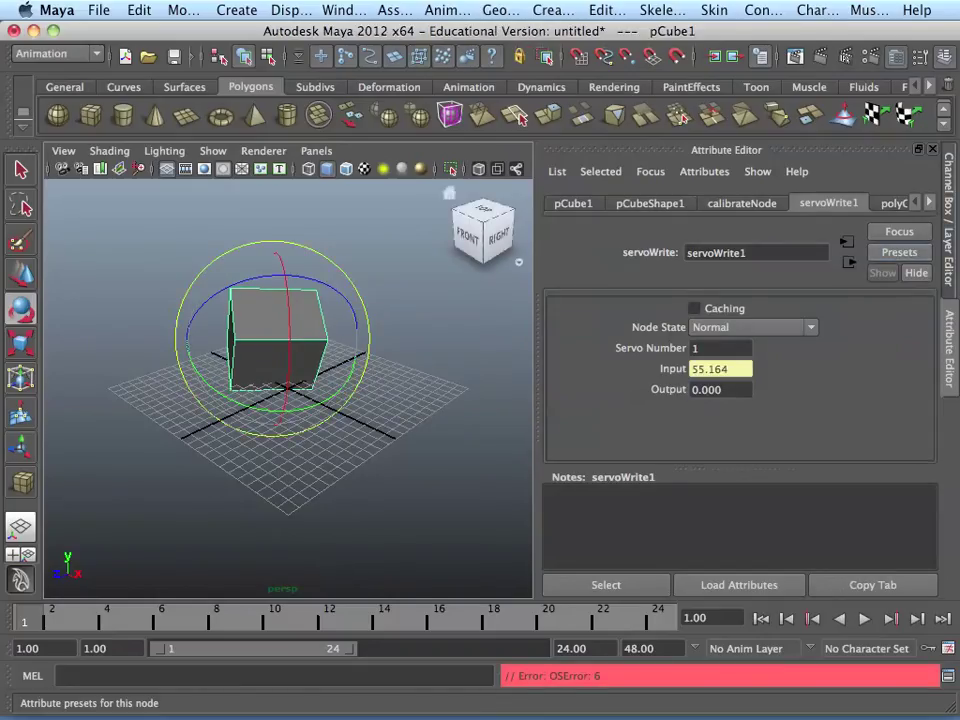
# Remove the cube and quit Maya without saving the scene.
pyautogui.hotkey('ctrl', 'a')
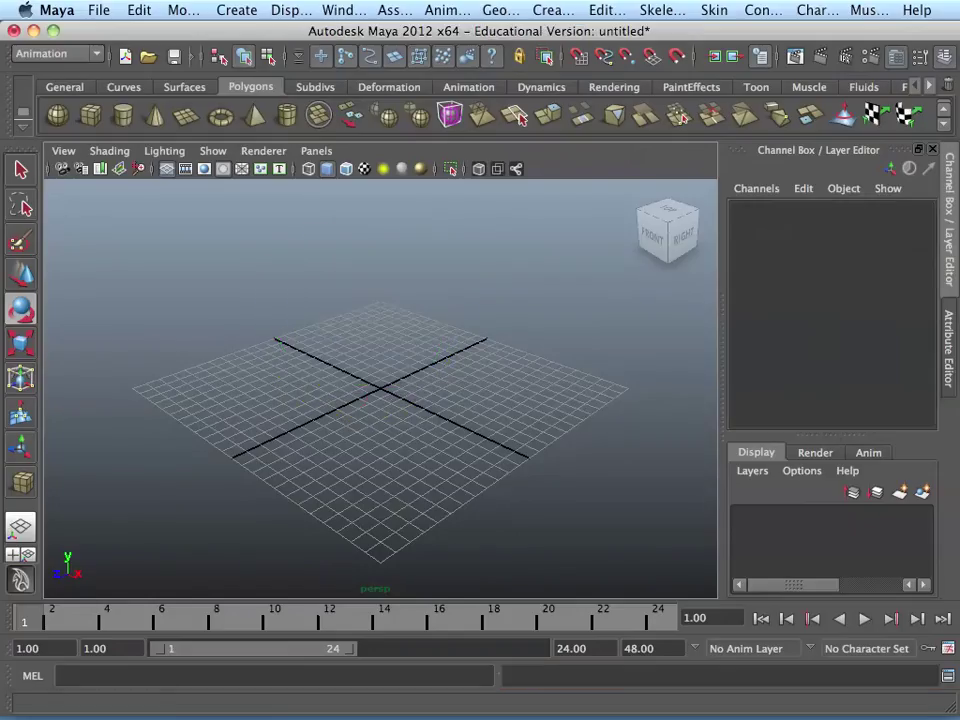
pyautogui.press('super+q')
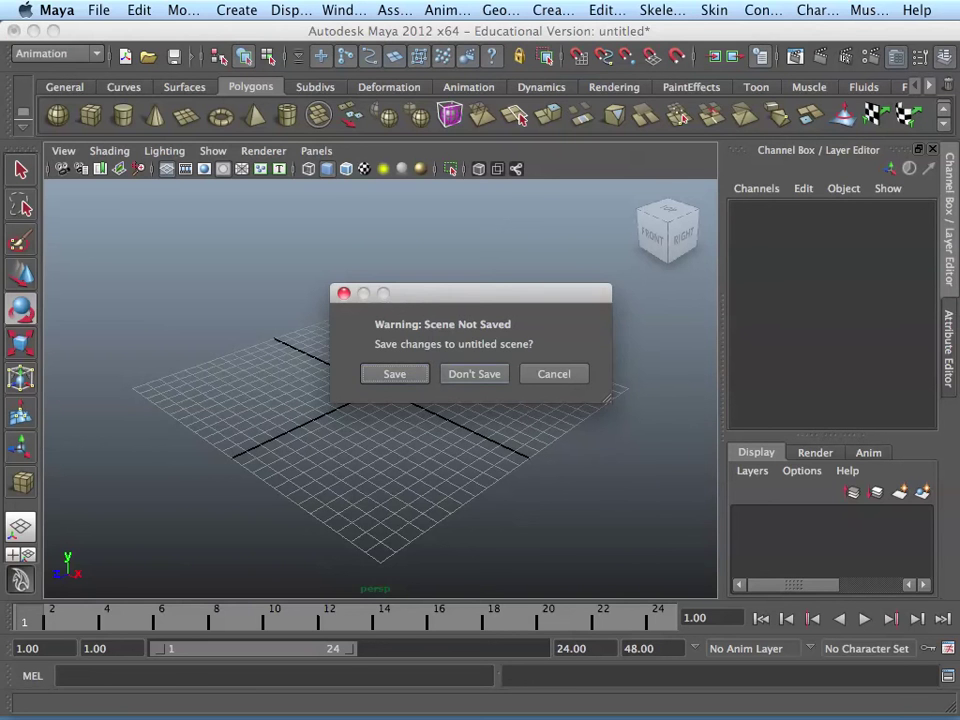
pyautogui.press('super+d')
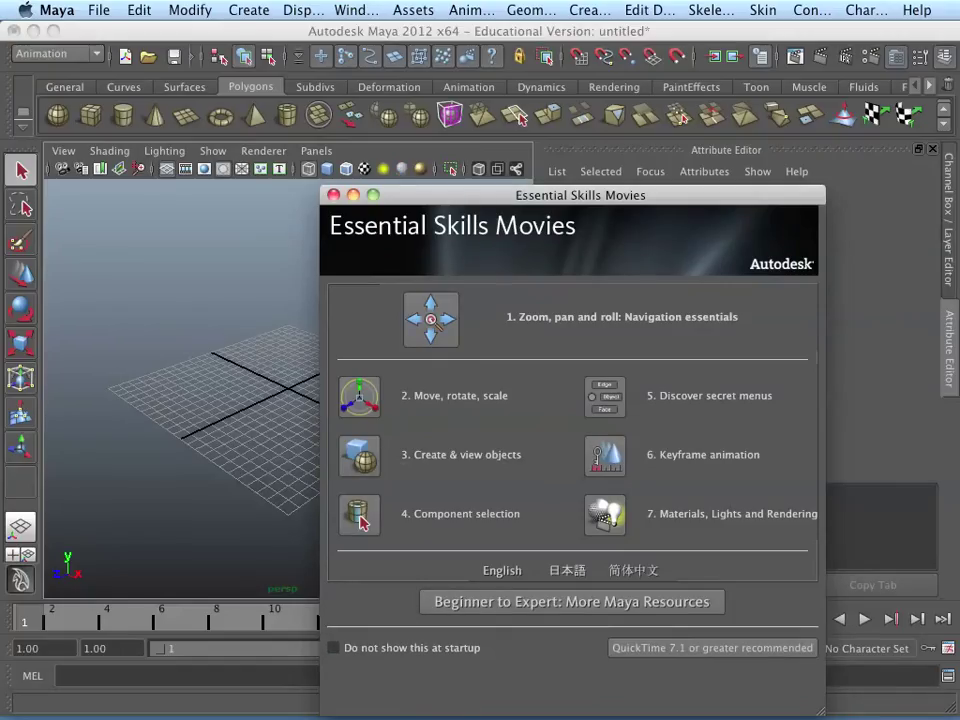
# Dismiss the Essential Skills Movies window and create a polygon cube near the centre of the grid.
pyautogui.click(333, 195)
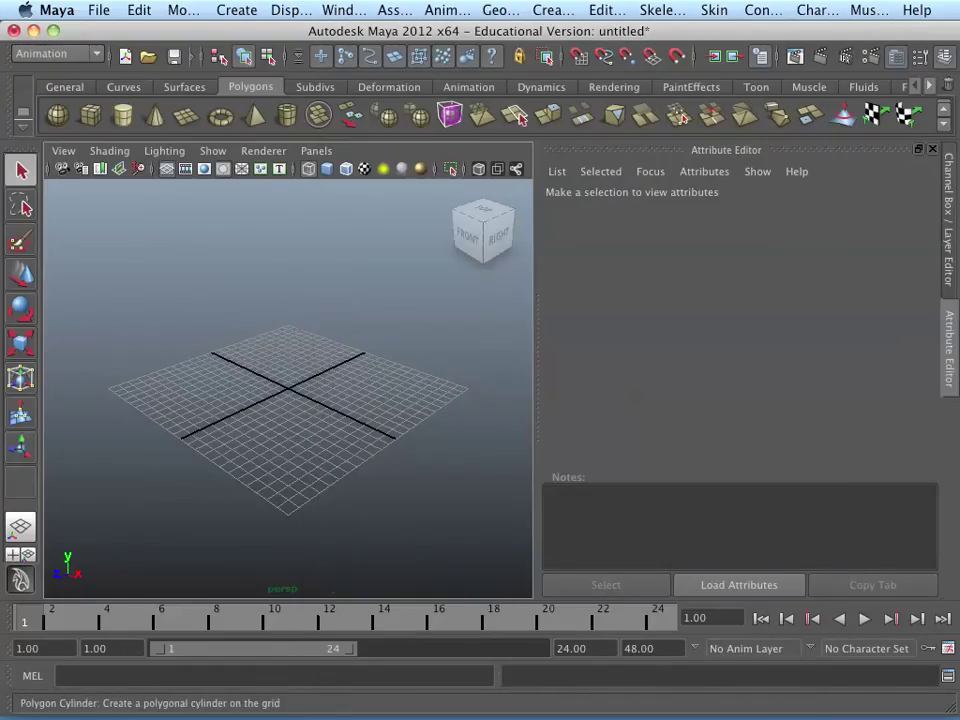
pyautogui.click(90, 115)
pyautogui.moveTo(238, 381); pyautogui.dragTo(330, 262)
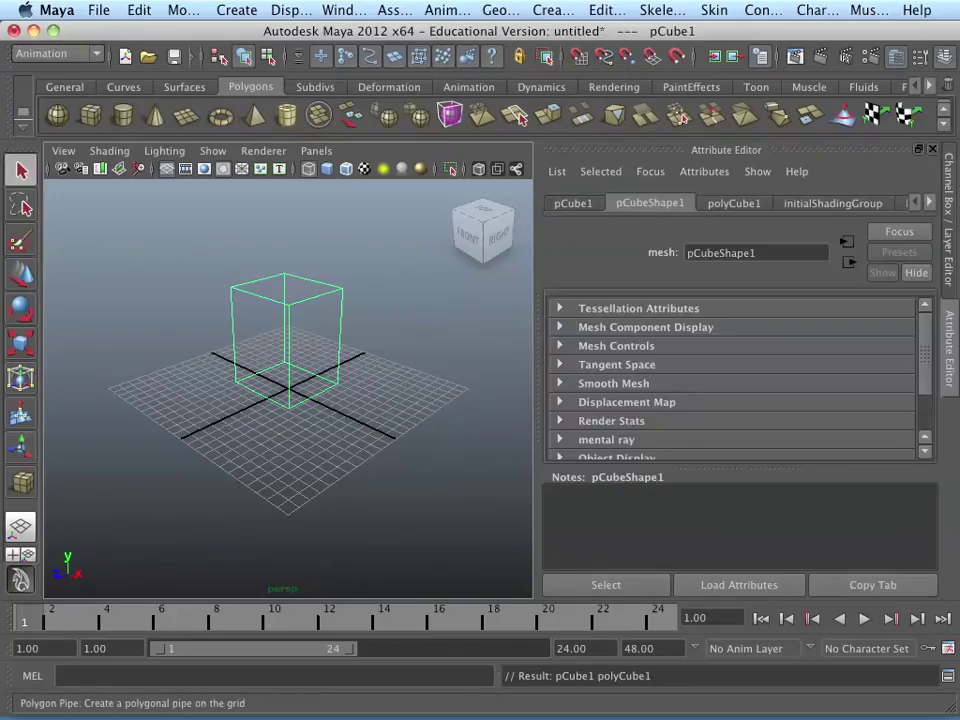
# Load the servoWrite.py plug-in through the Plug-in Manager and close the manager.
pyautogui.click(343, 10)
pyautogui.moveTo(393, 77)
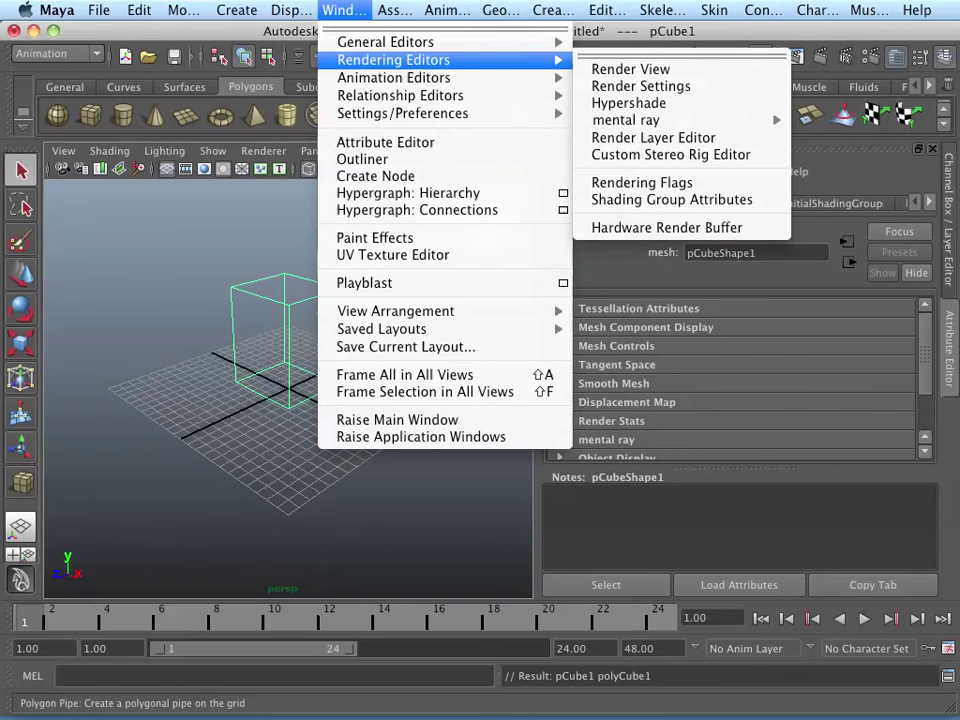
pyautogui.moveTo(450, 113)
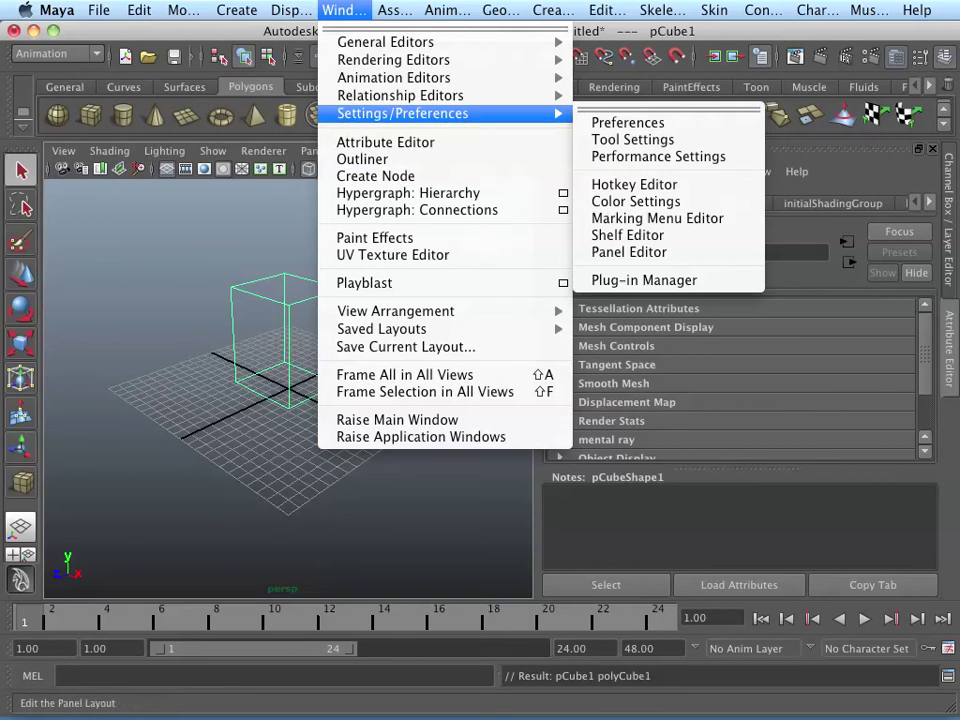
pyautogui.click(643, 279)
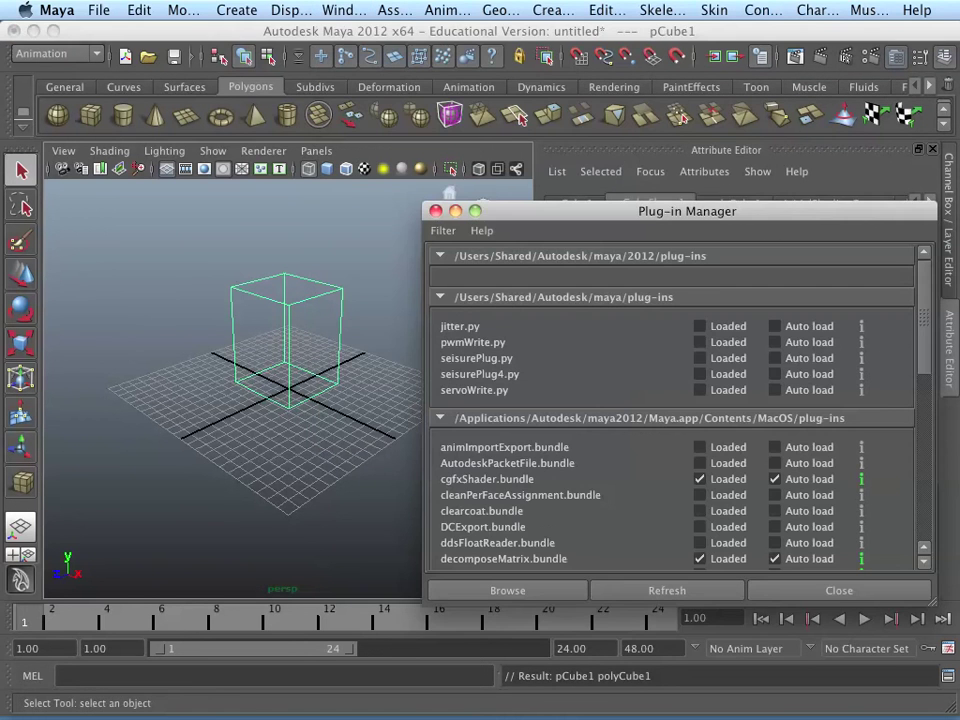
pyautogui.click(699, 390)
pyautogui.press('super+w')
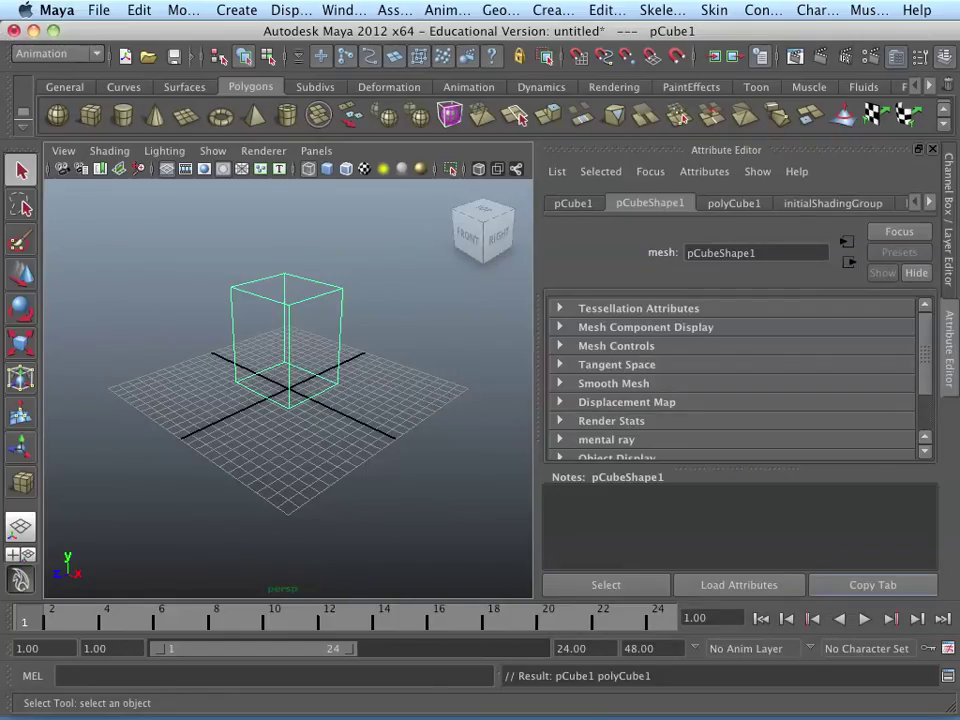
# Run the MEL command mkServo, attach the cube to a servo through RotateY, and close the Make servo window.
pyautogui.click(184, 676)
pyautogui.write('mk')
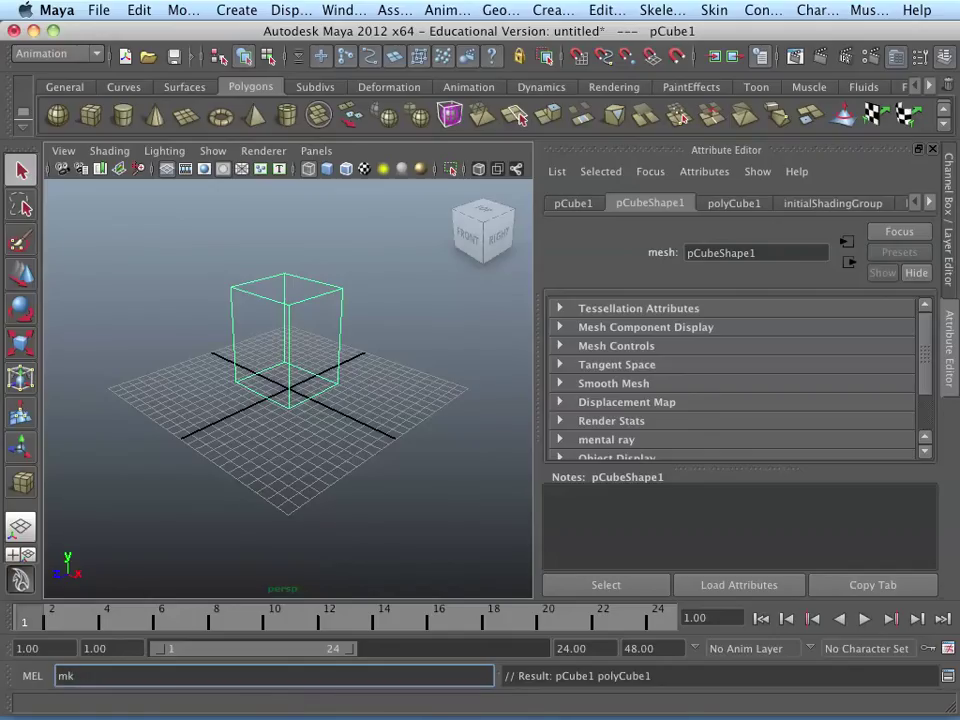
pyautogui.write('Servo')
pyautogui.press('Return')
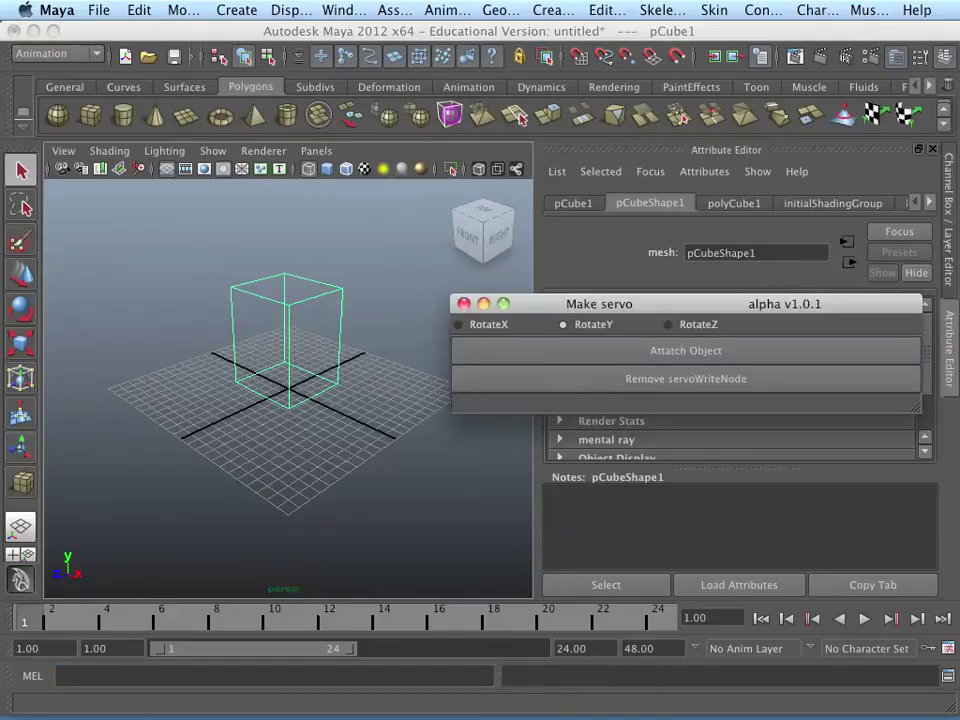
pyautogui.click(686, 350)
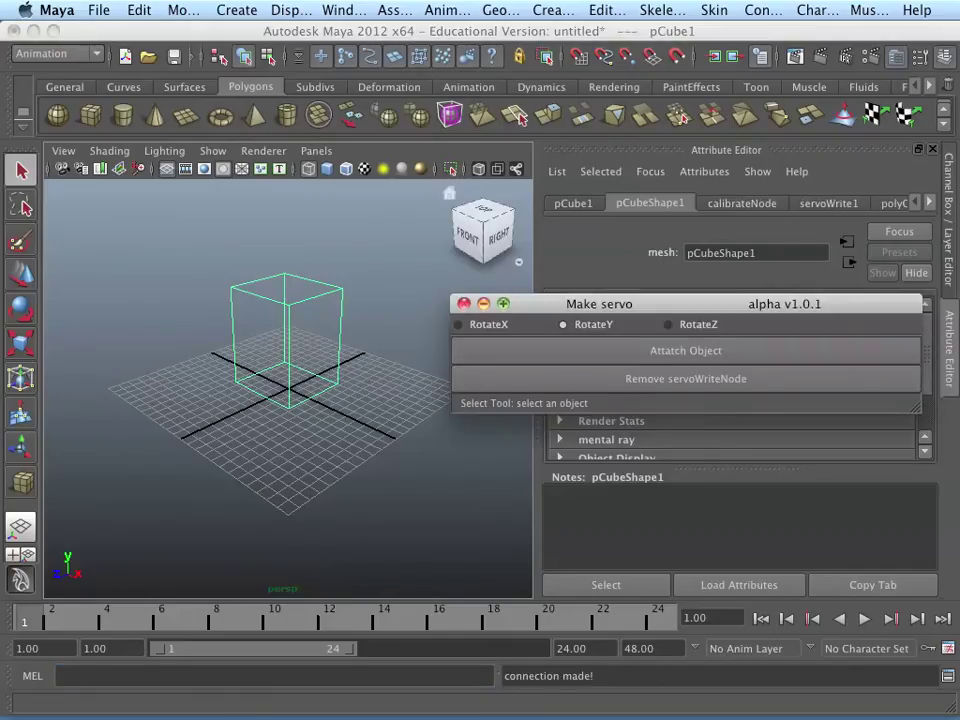
pyautogui.click(463, 303)
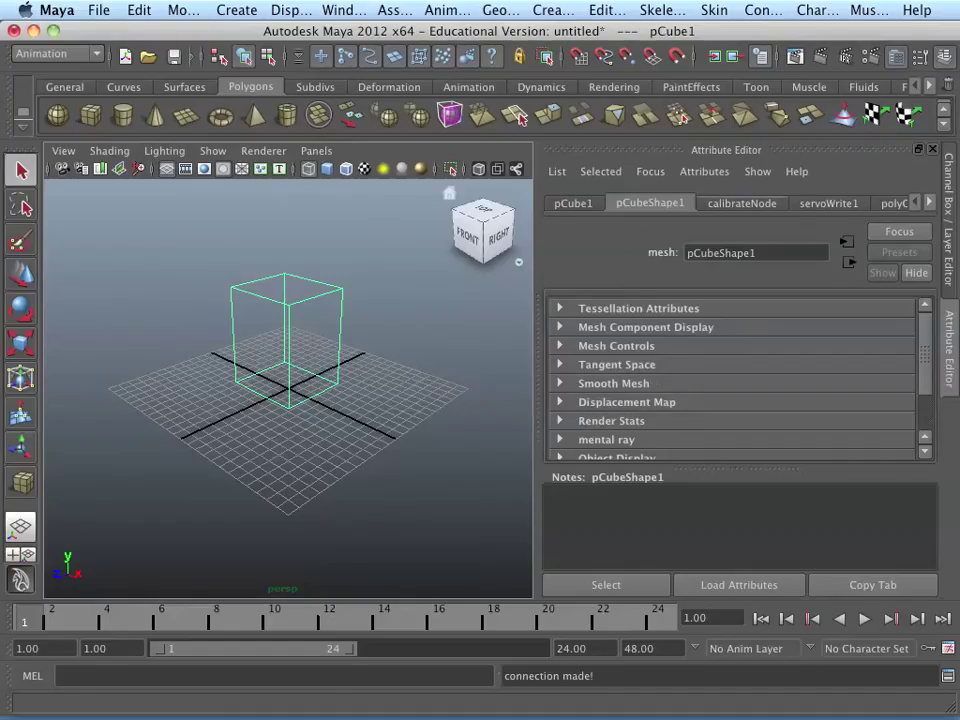
# Set the servoWrite1 node's Servo Number to 1 and rotate the cube about 74 degrees around Y.
pyautogui.press('Tab')
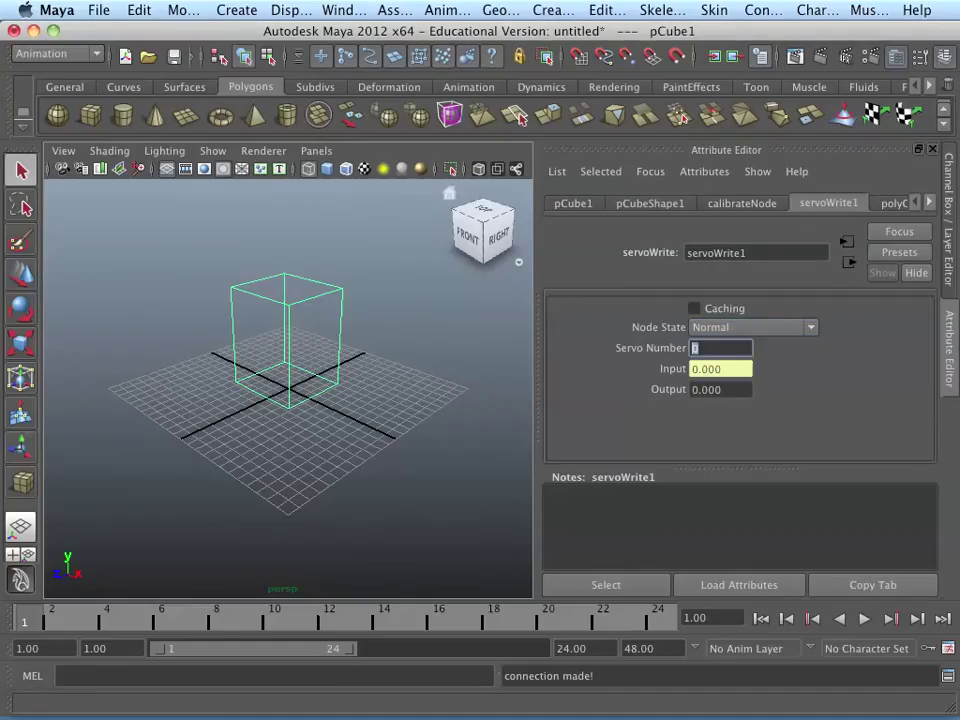
pyautogui.write('1')
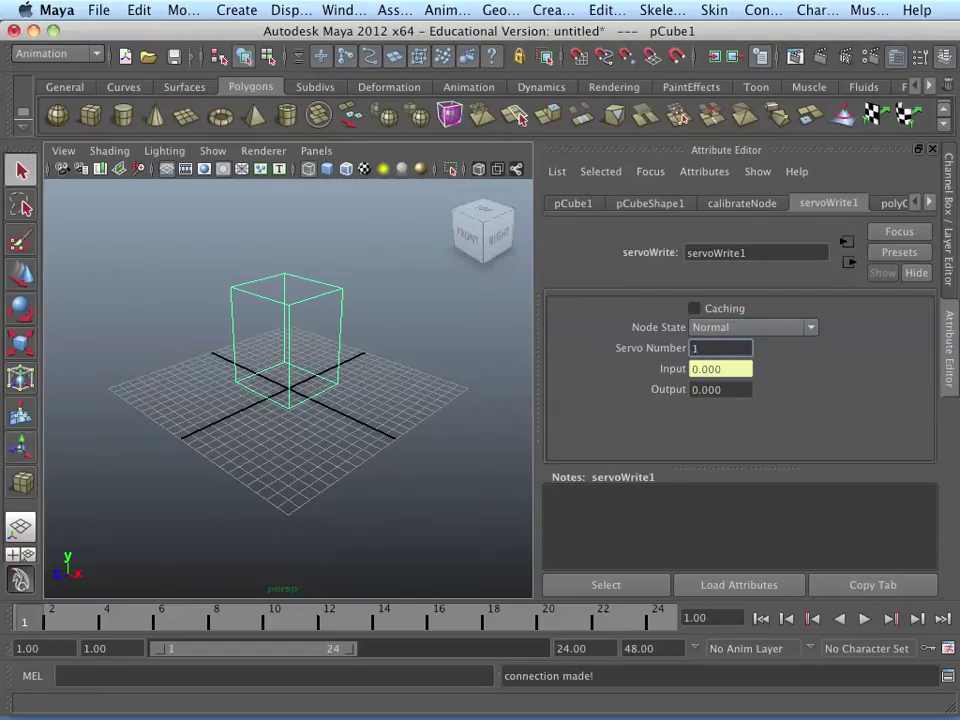
pyautogui.press('Return')
pyautogui.press('e')
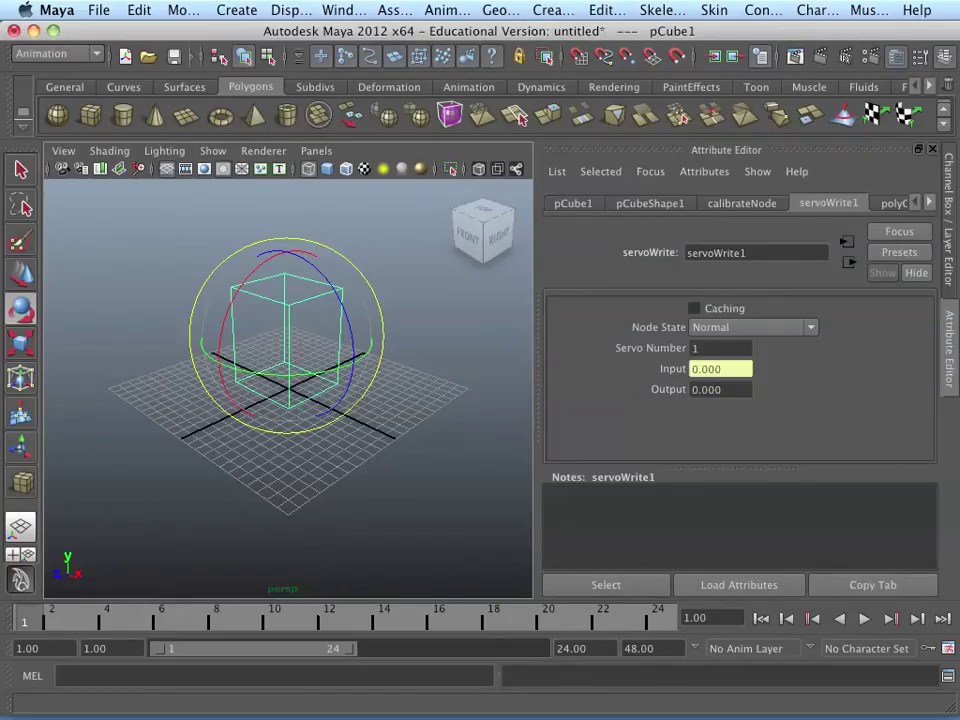
pyautogui.moveTo(330, 368); pyautogui.dragTo(306, 373)
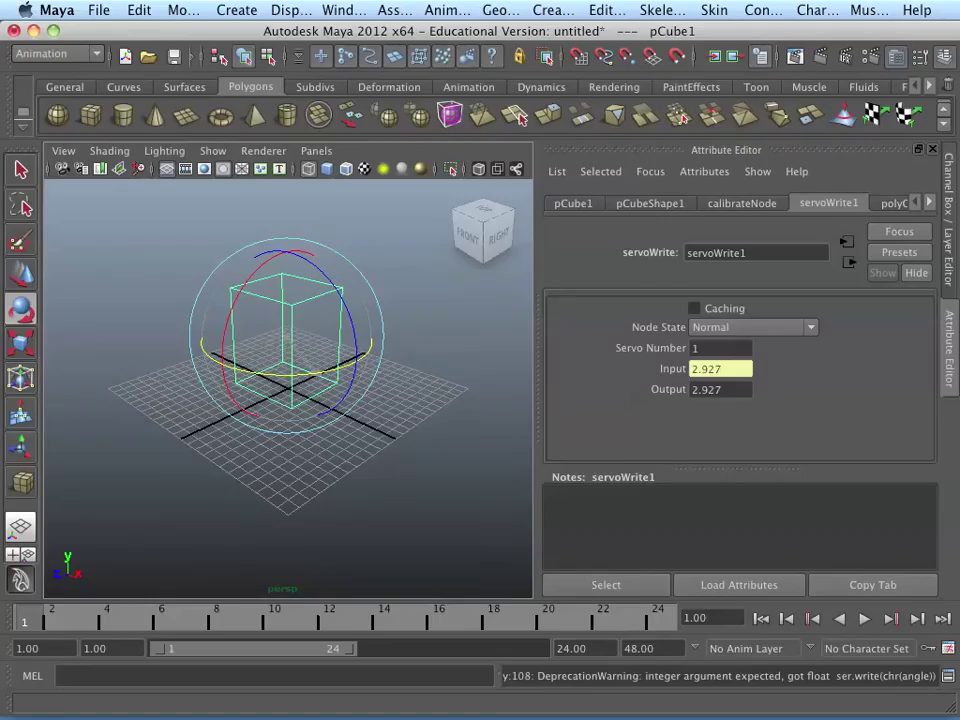
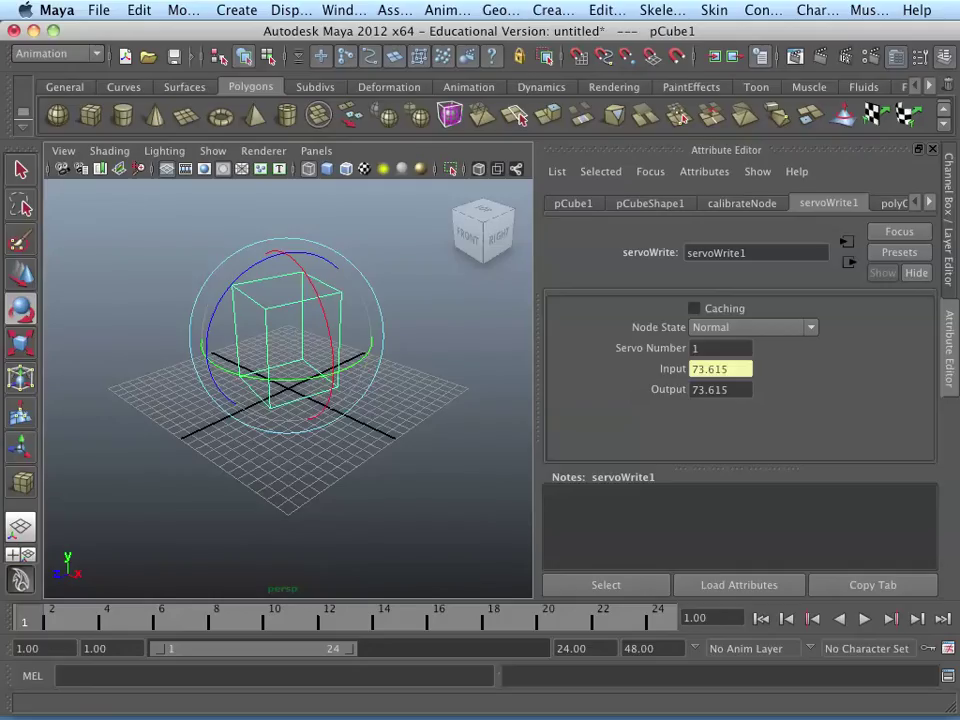
# Deselect the cube and show the Channel Box / Layer Editor instead of the Attribute Editor.
pyautogui.click(430, 310)
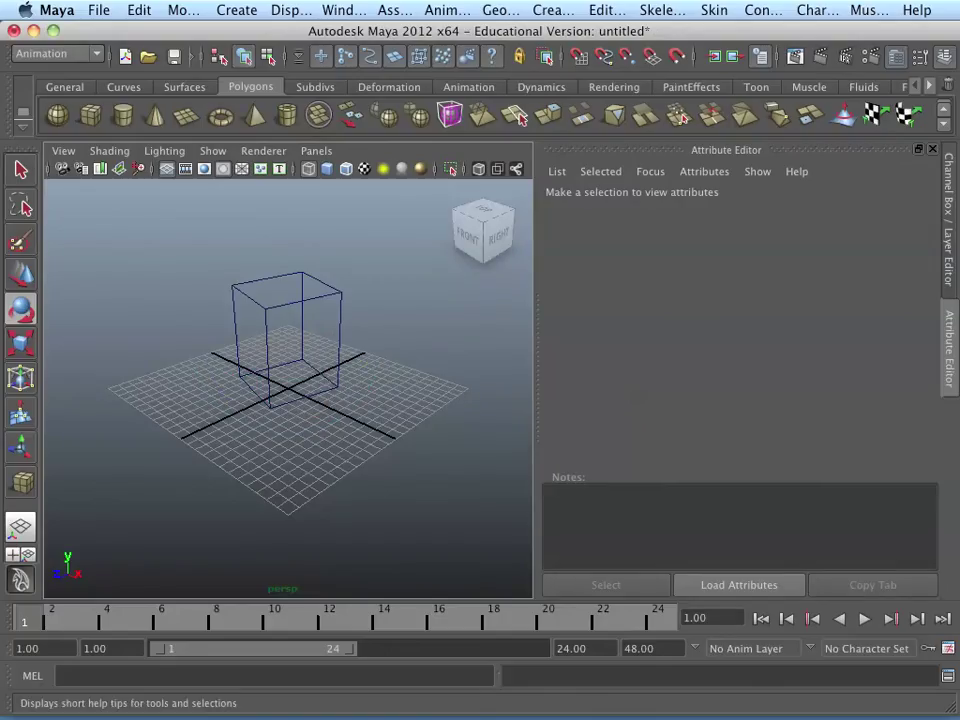
pyautogui.hotkey('ctrl', 'a')
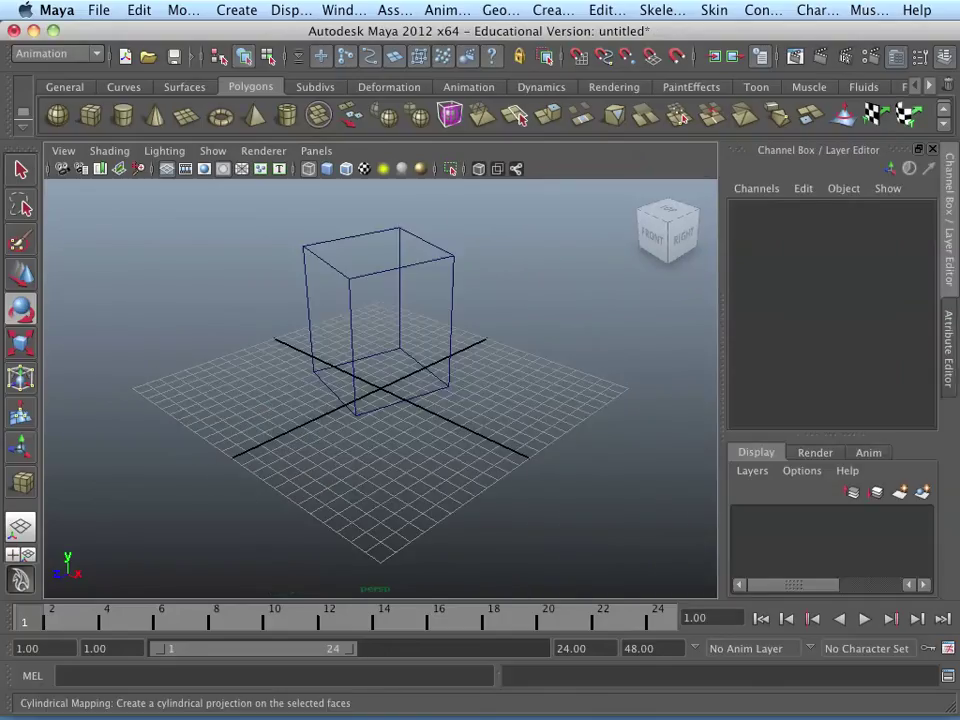
# Undo the deselection of the cube and set the playback range's end time to 100.
pyautogui.hotkey('ctrl', 'z')
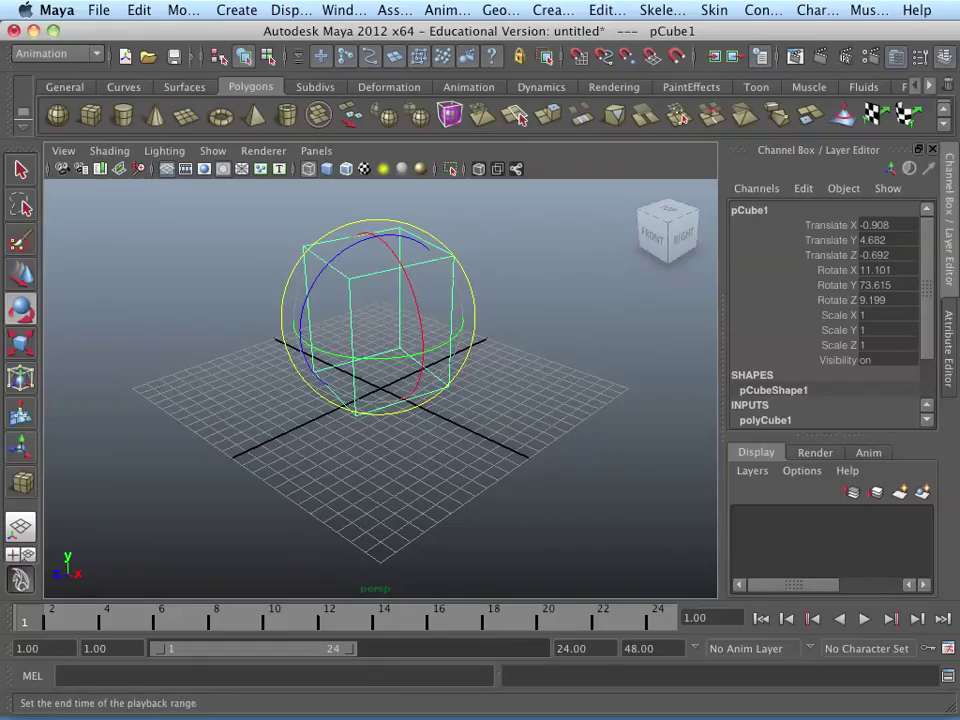
pyautogui.click(571, 648)
pyautogui.write('100')
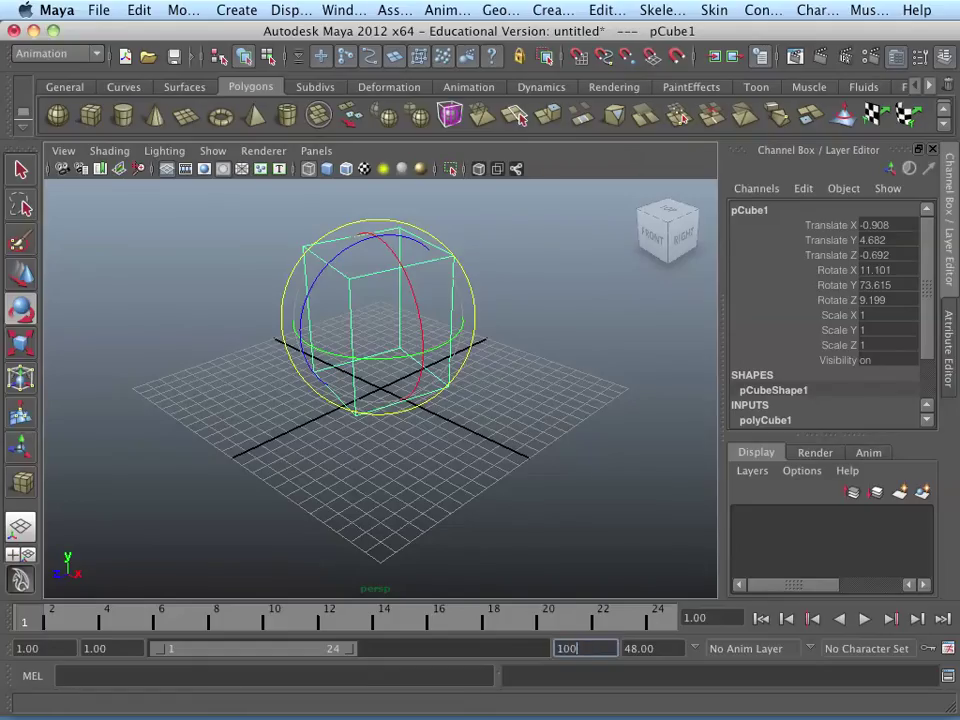
pyautogui.press('Return')
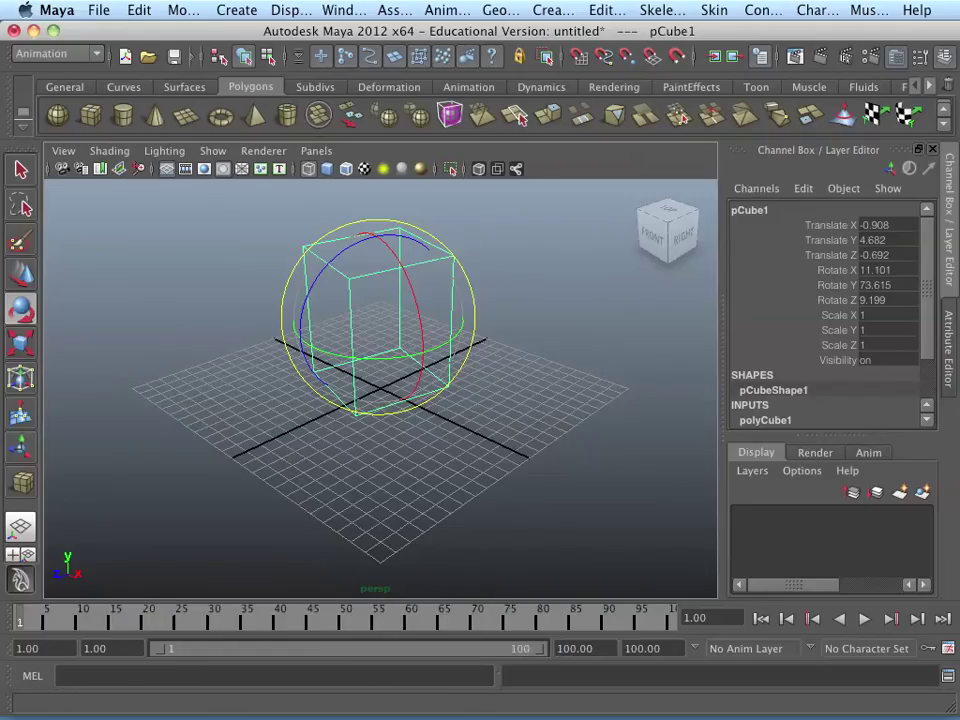
# Reset the cube's Rotate X, Rotate Y and Rotate Z values to 0.
pyautogui.click(886, 285)
pyautogui.click(886, 285)
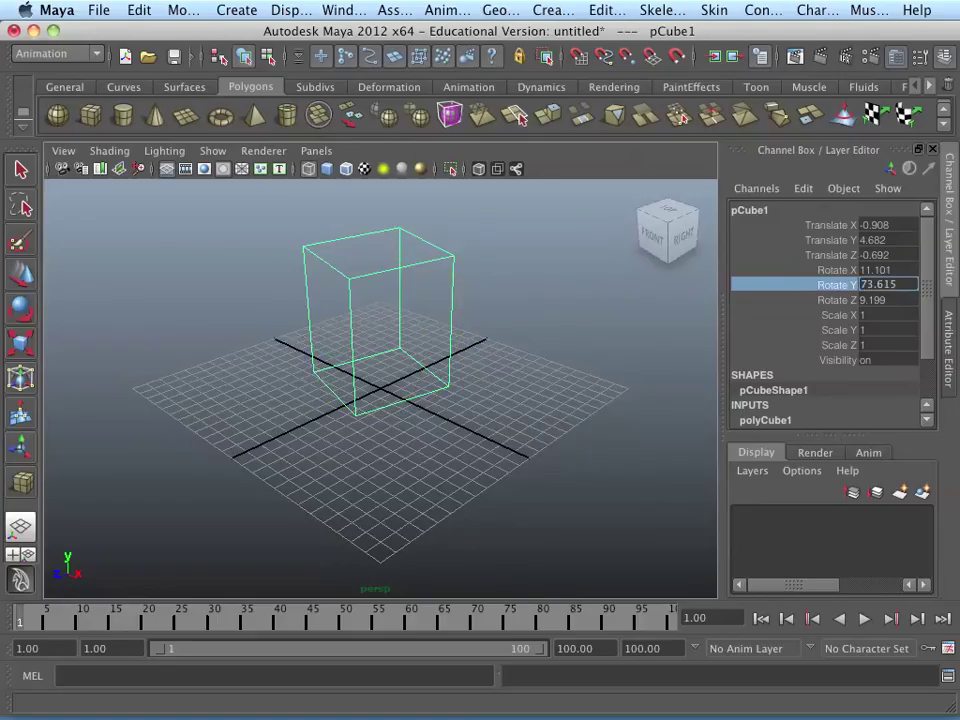
pyautogui.write('0')
pyautogui.press('Return')
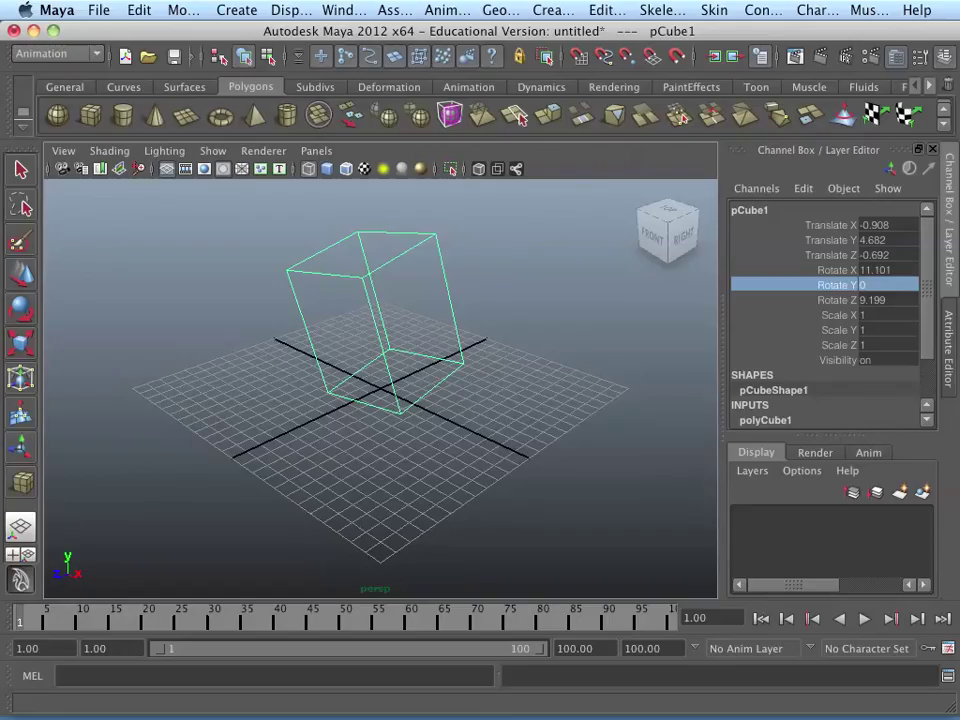
pyautogui.press('Tab')
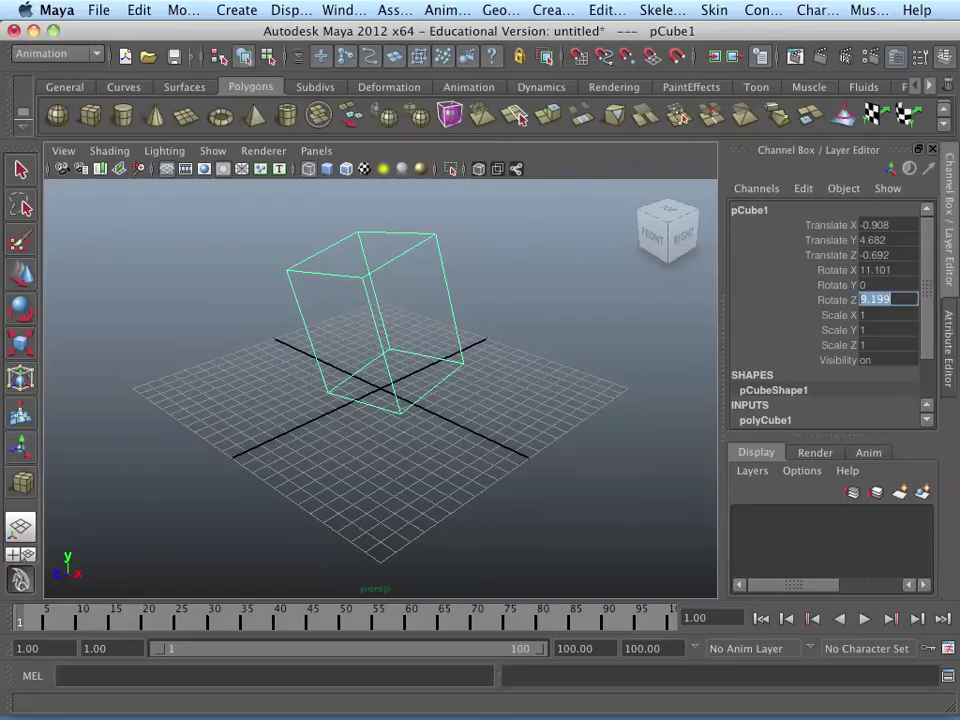
pyautogui.write('0')
pyautogui.press('Tab')
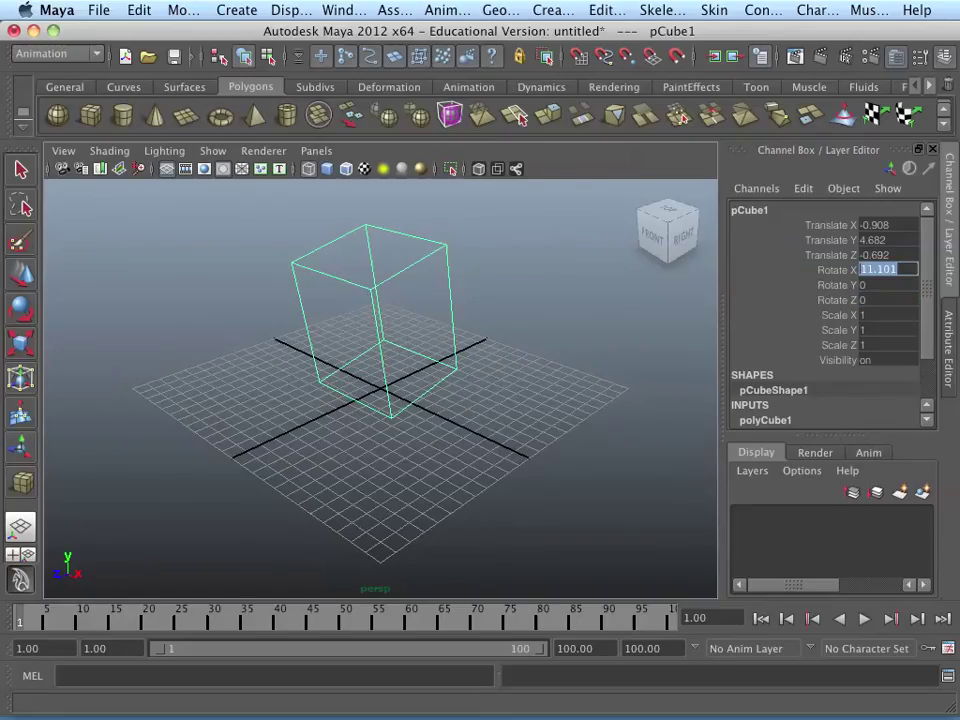
pyautogui.write('0')
pyautogui.press('Return')
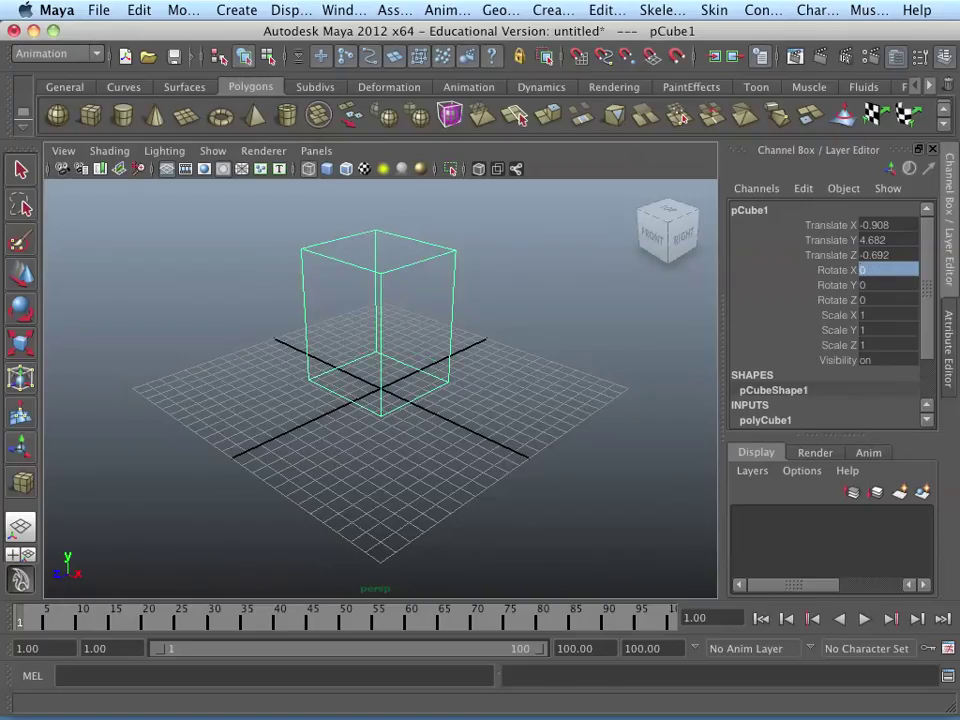
# Set a keyframe on only the cube's Rotate Y channel at frame 1.
pyautogui.press('Tab')
pyautogui.rightClick(800, 285)
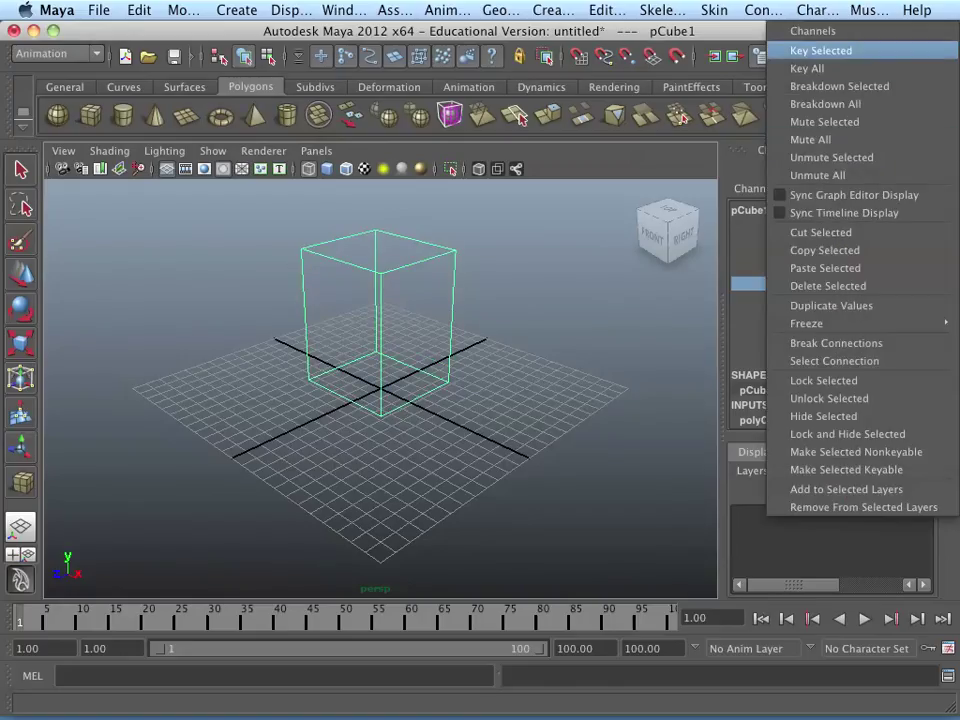
pyautogui.click(821, 50)
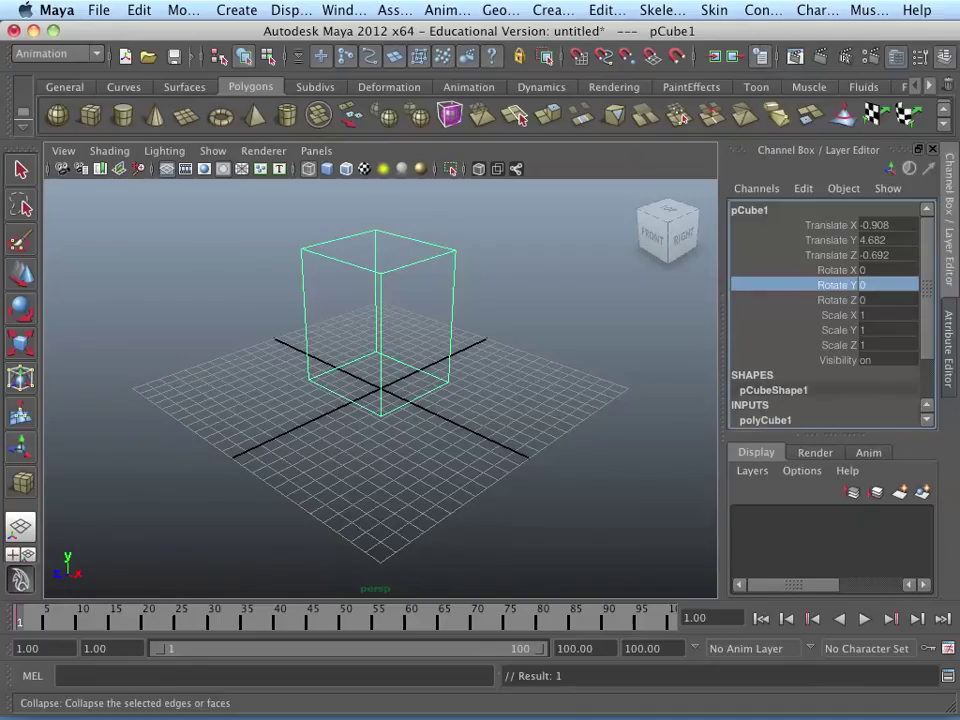
# Go to frame 50, set the cube's Rotate Y to 100, and key that channel.
pyautogui.click(342, 617)
pyautogui.click(888, 285)
pyautogui.write('100')
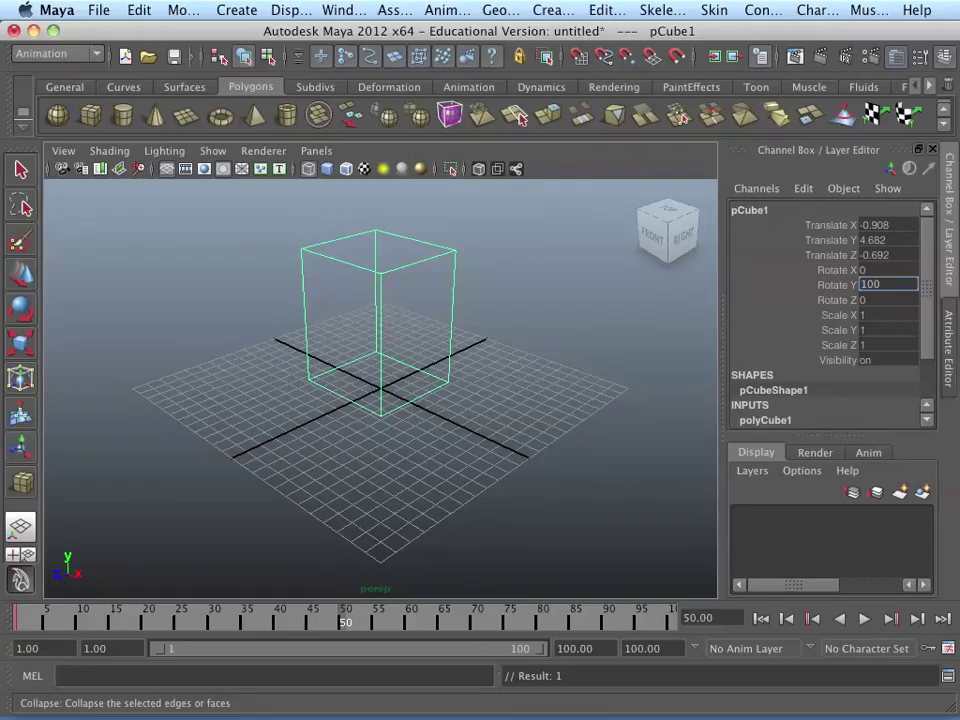
pyautogui.press('Return')
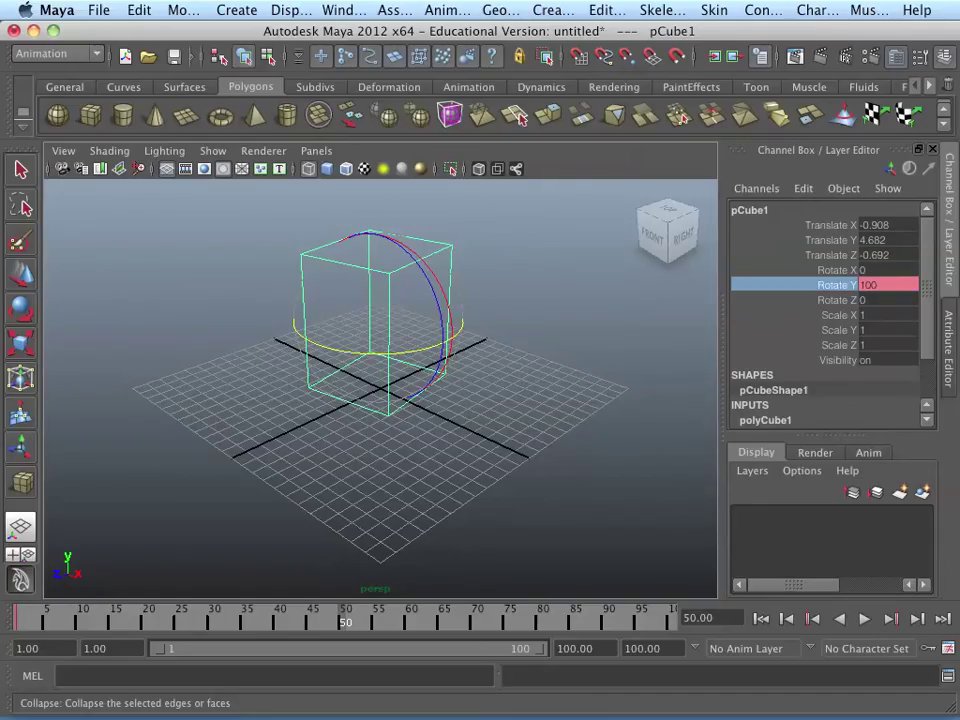
pyautogui.rightClick(820, 285)
pyautogui.click(820, 50)
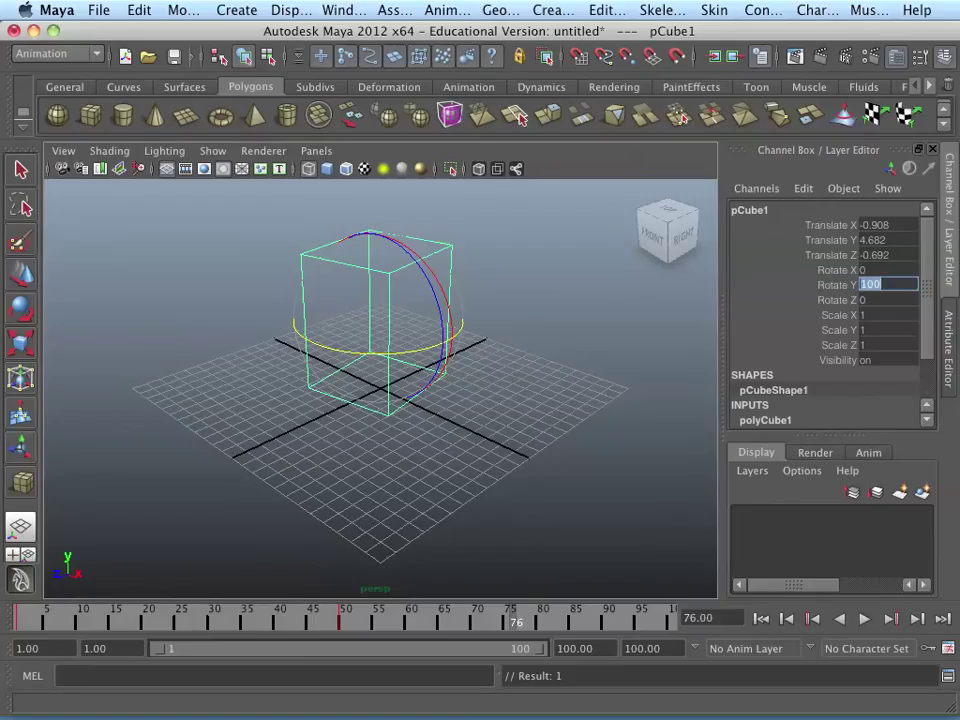
# At frame 76, set the cube's Rotate Y to 50, key that channel, and deselect the cube.
pyautogui.write('50')
pyautogui.press('Return')
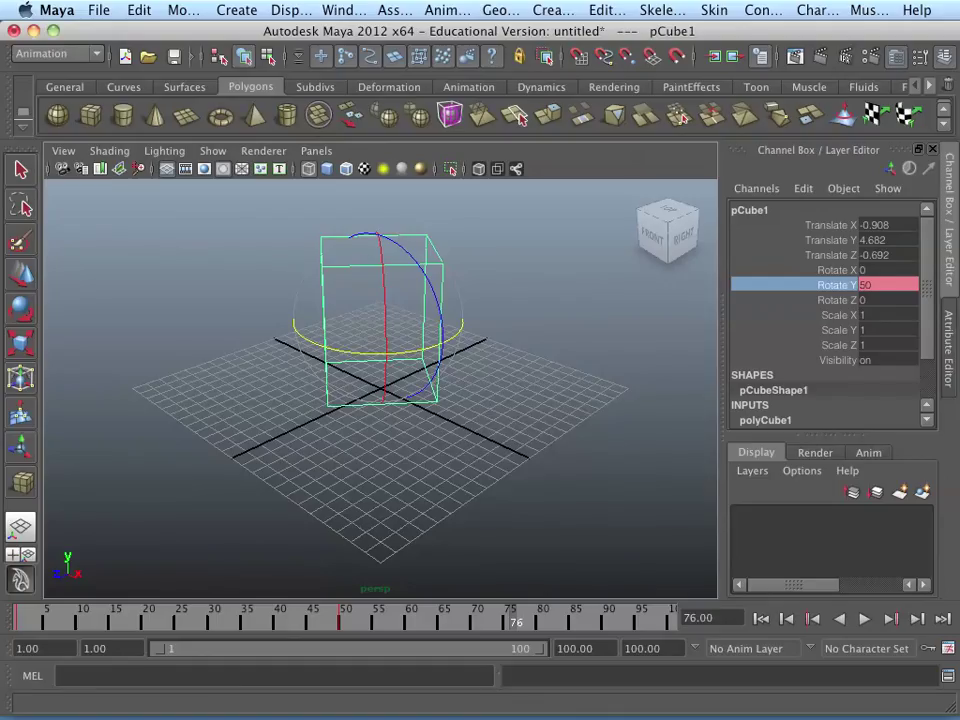
pyautogui.rightClick(838, 285)
pyautogui.click(800, 51)
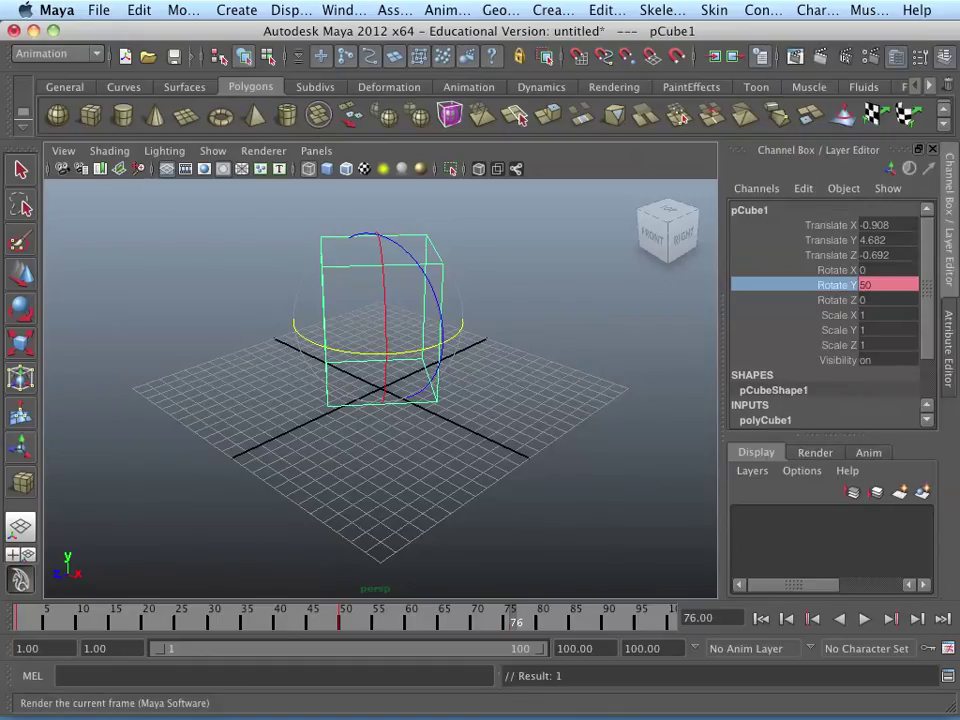
pyautogui.press('Escape')
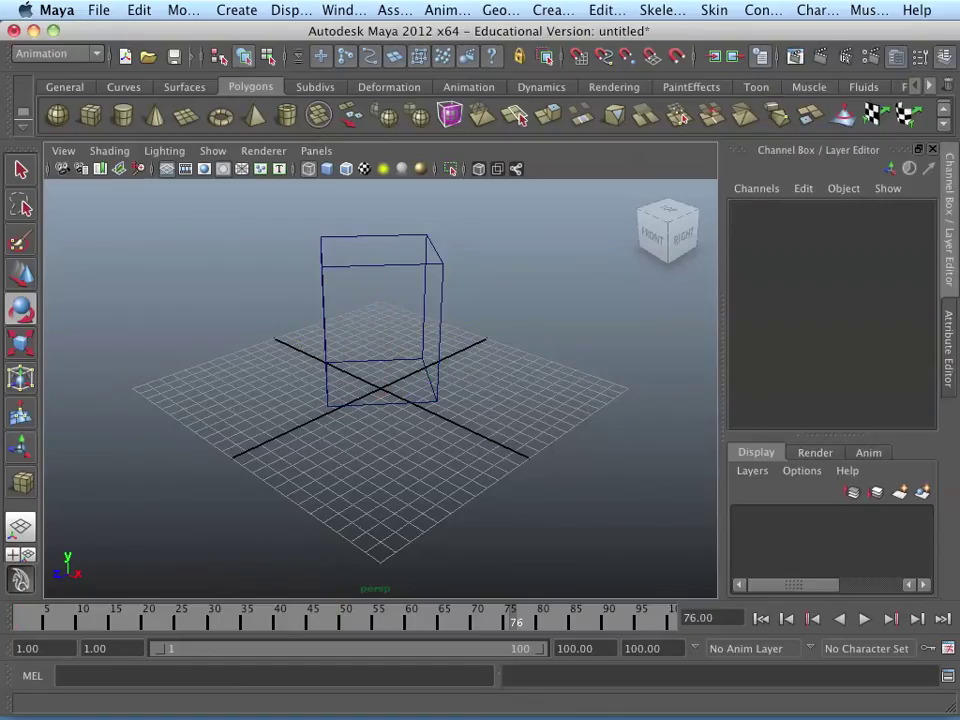
# Play the cube's rotation animation from frame 1, stop it, and return to the start of the range.
pyautogui.hotkey('alt', 'shift', 'v')
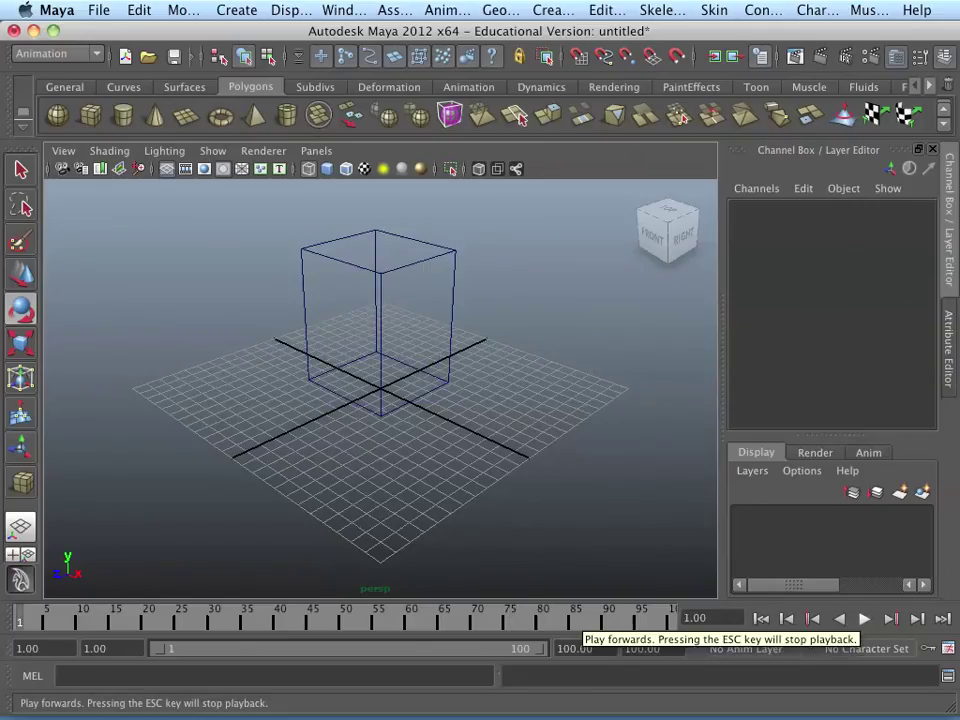
pyautogui.click(864, 618)
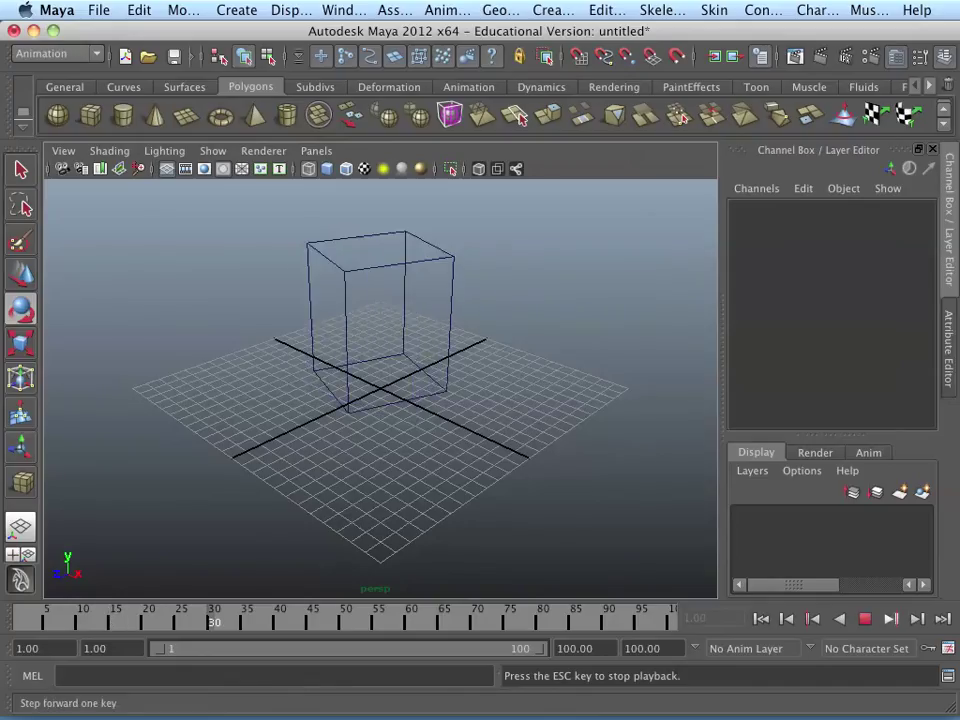
pyautogui.click(865, 618)
pyautogui.click(761, 618)
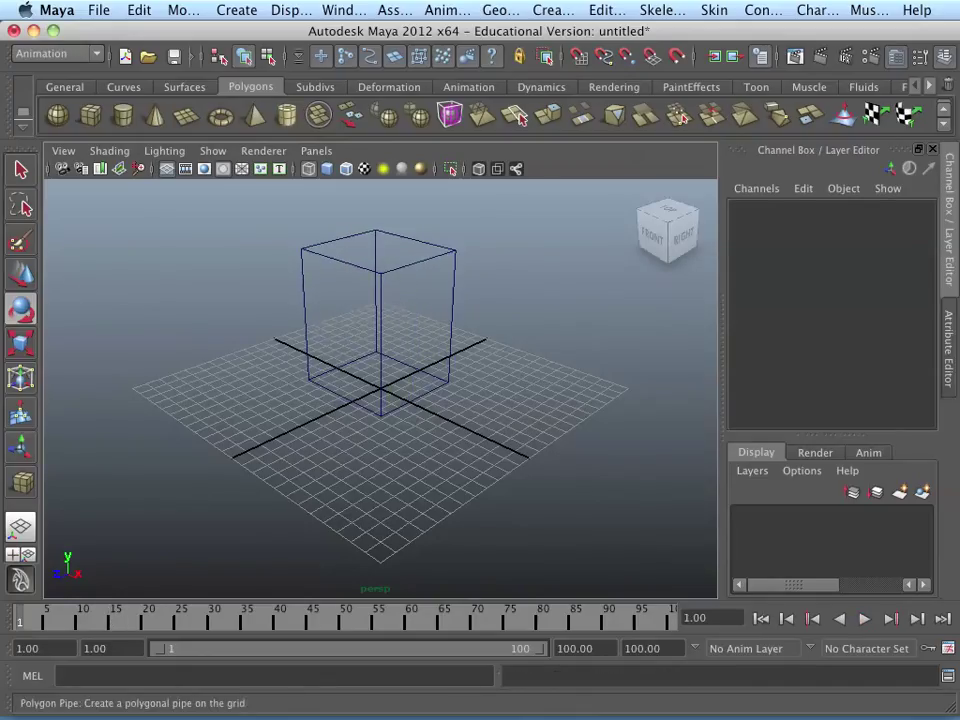
# Open the Graph Editor, select the cube, and frame its whole Rotate Y animation curve.
pyautogui.click(343, 10)
pyautogui.moveTo(393, 77)
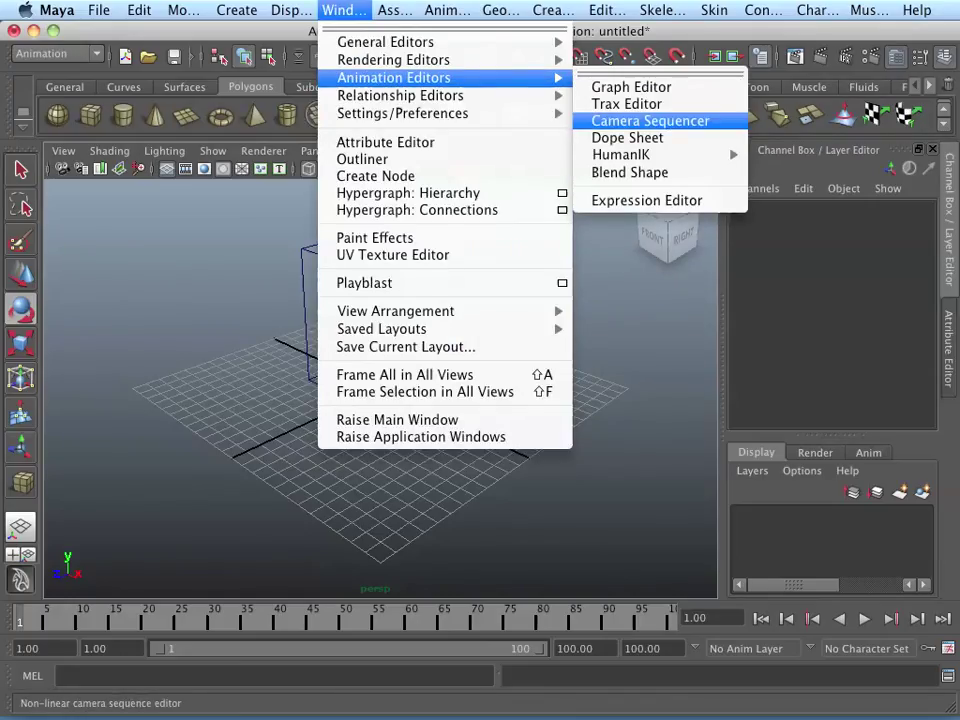
pyautogui.click(631, 87)
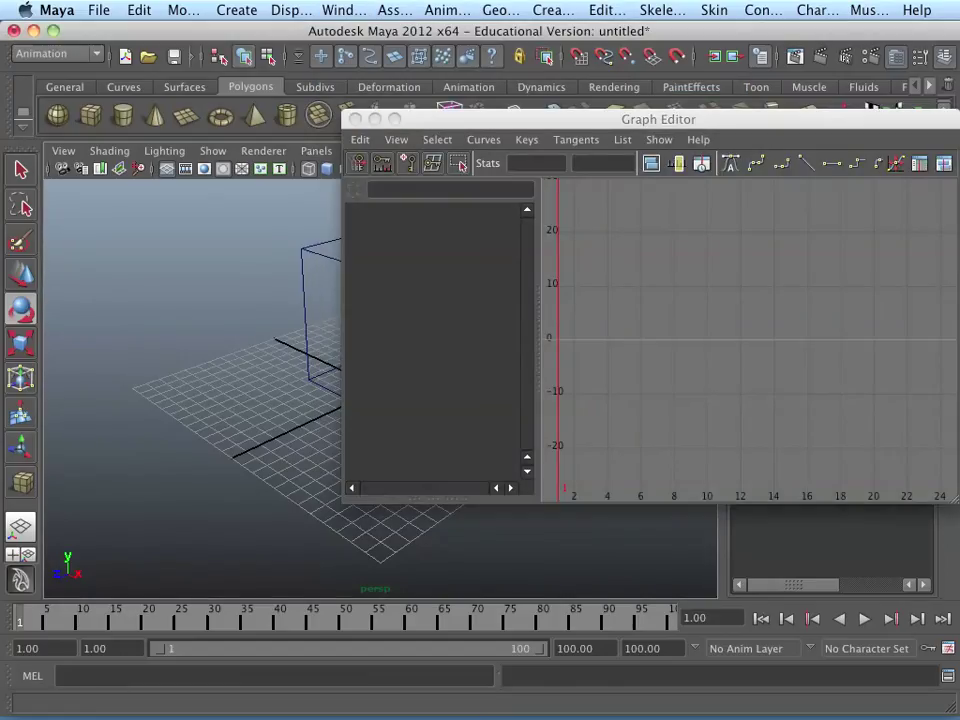
pyautogui.click(304, 320)
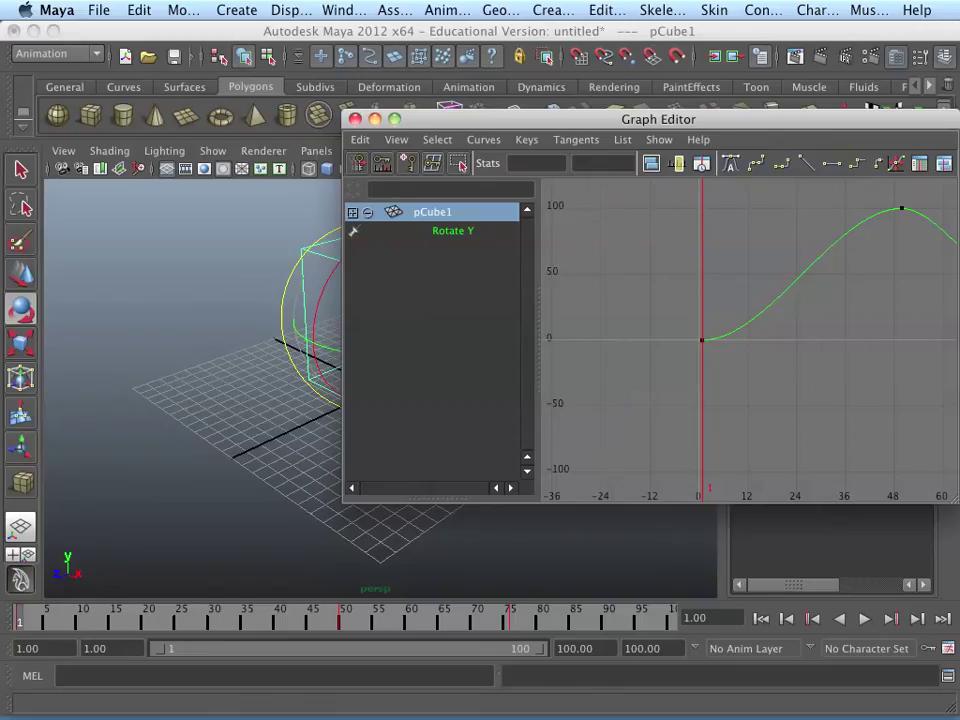
pyautogui.press('a')
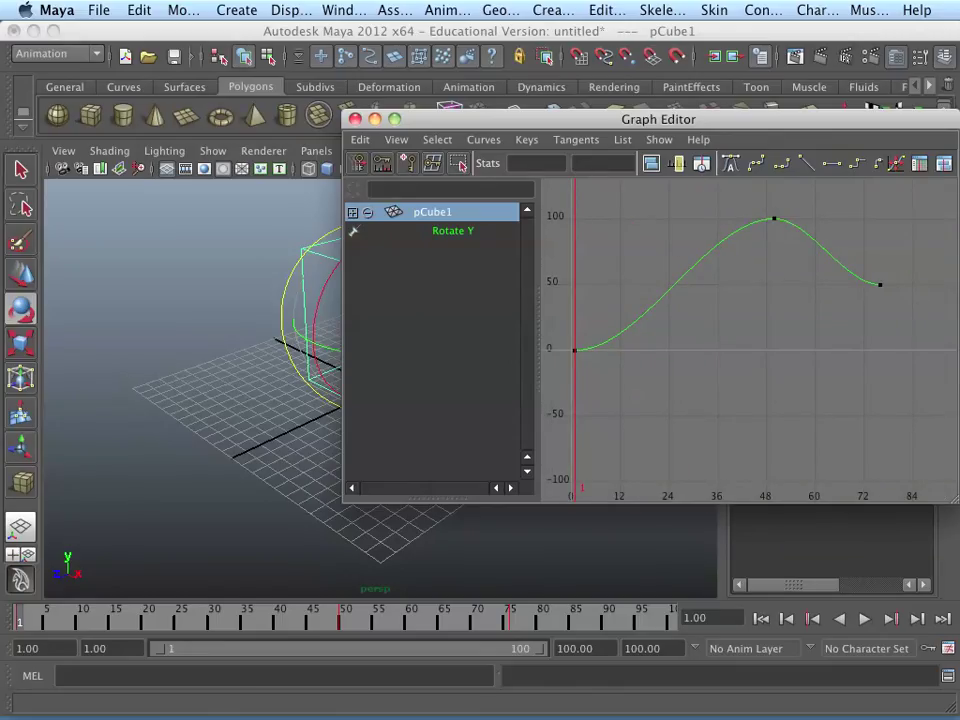
# Move the Rotate Y curve's middle key to frame 27 at a value of about 63, and deselect it.
pyautogui.moveTo(731, 188); pyautogui.dragTo(786, 230)
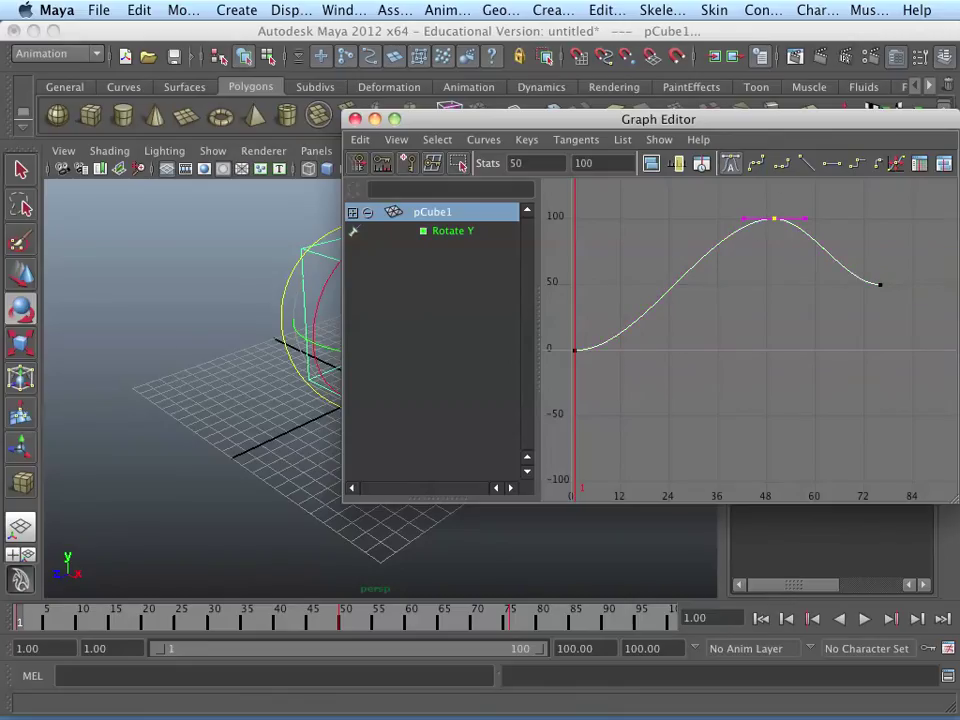
pyautogui.moveTo(773, 218); pyautogui.dragTo(701, 215, button='middle')
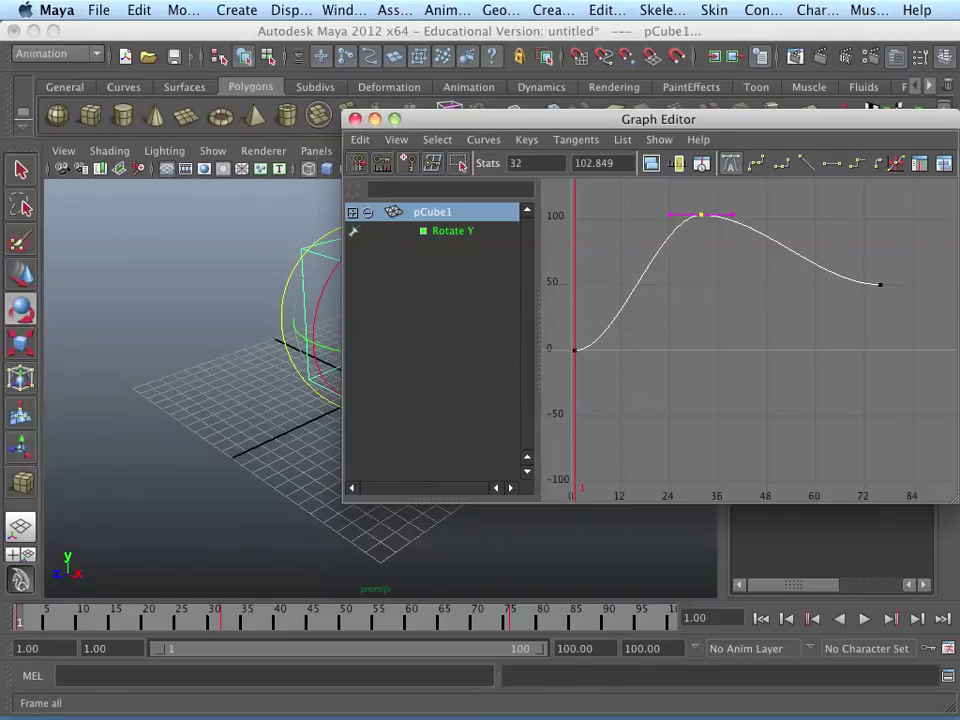
pyautogui.moveTo(701, 215); pyautogui.dragTo(680, 267, button='middle')
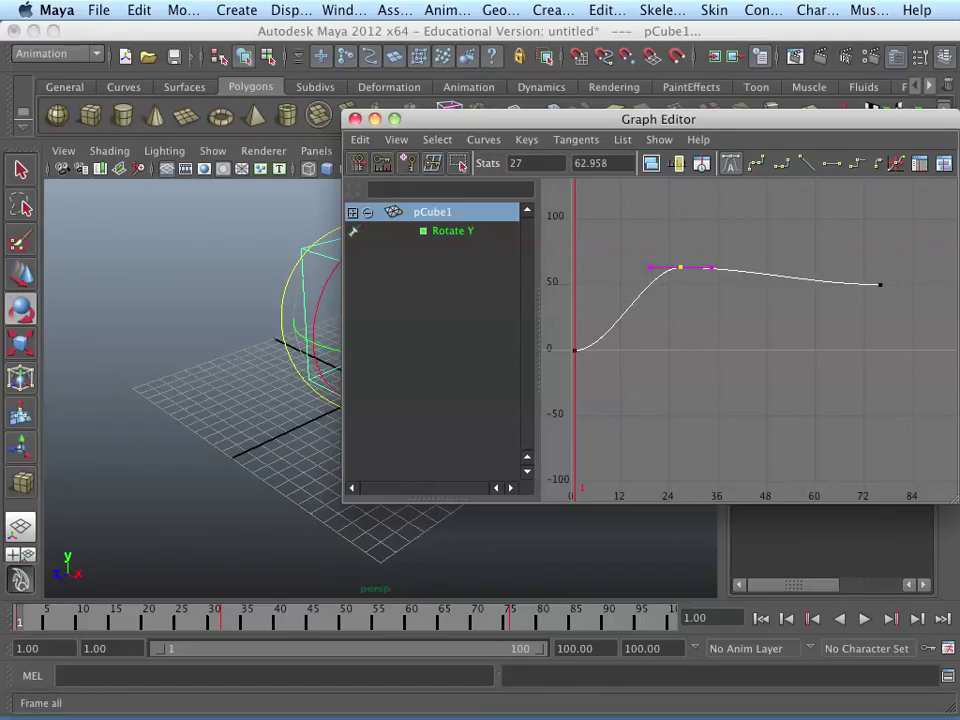
pyautogui.click(583, 311)
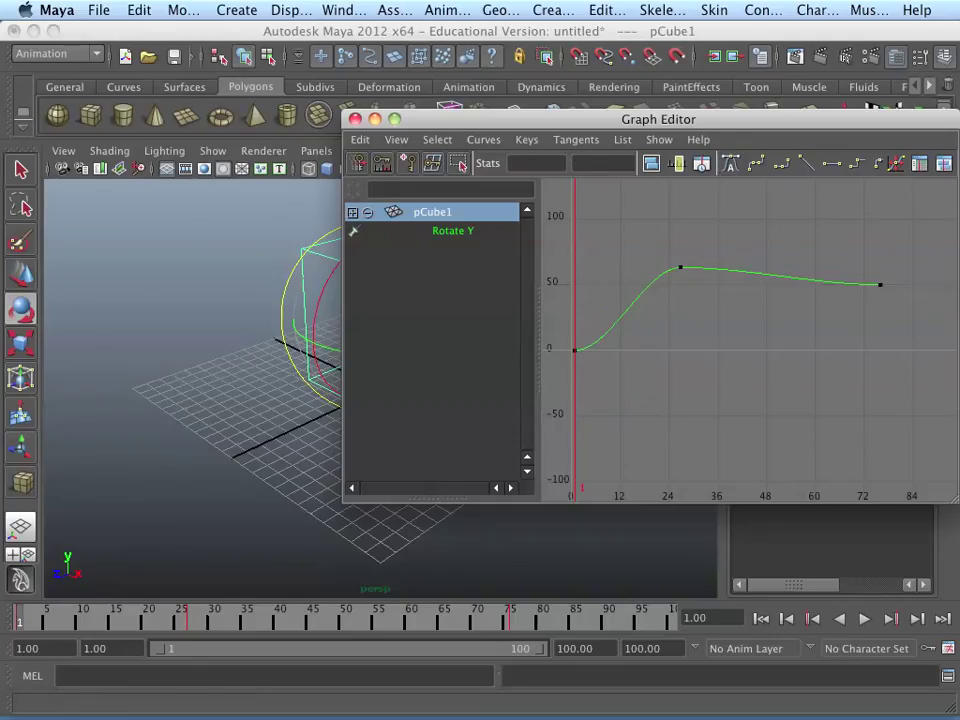
# Play back the edited cube rotation, stop it, and close the Graph Editor.
pyautogui.click(864, 618)
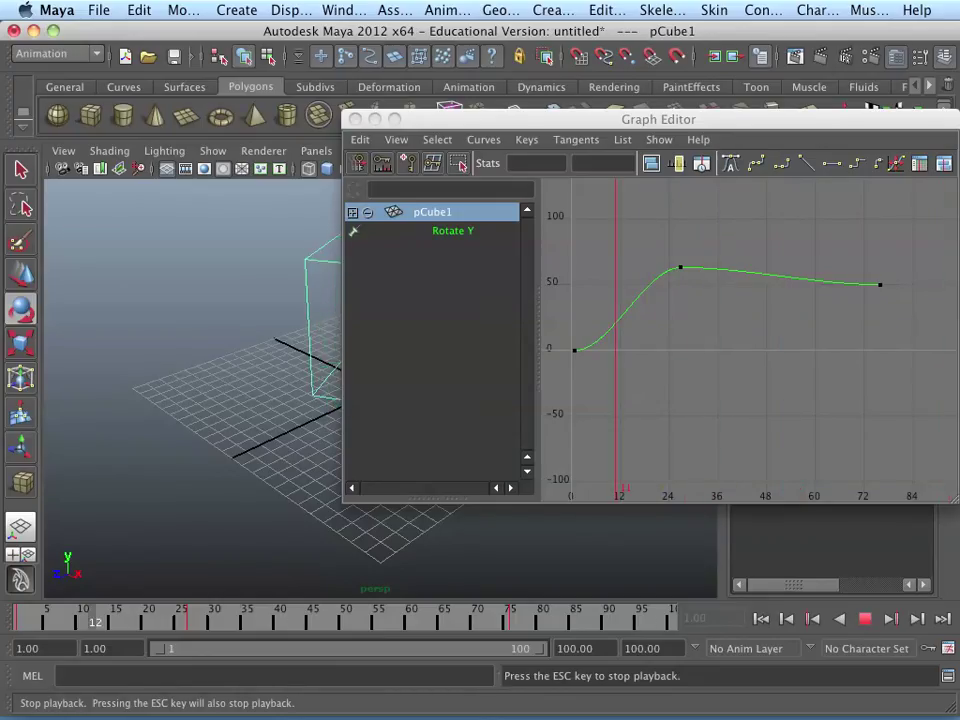
pyautogui.press('Escape')
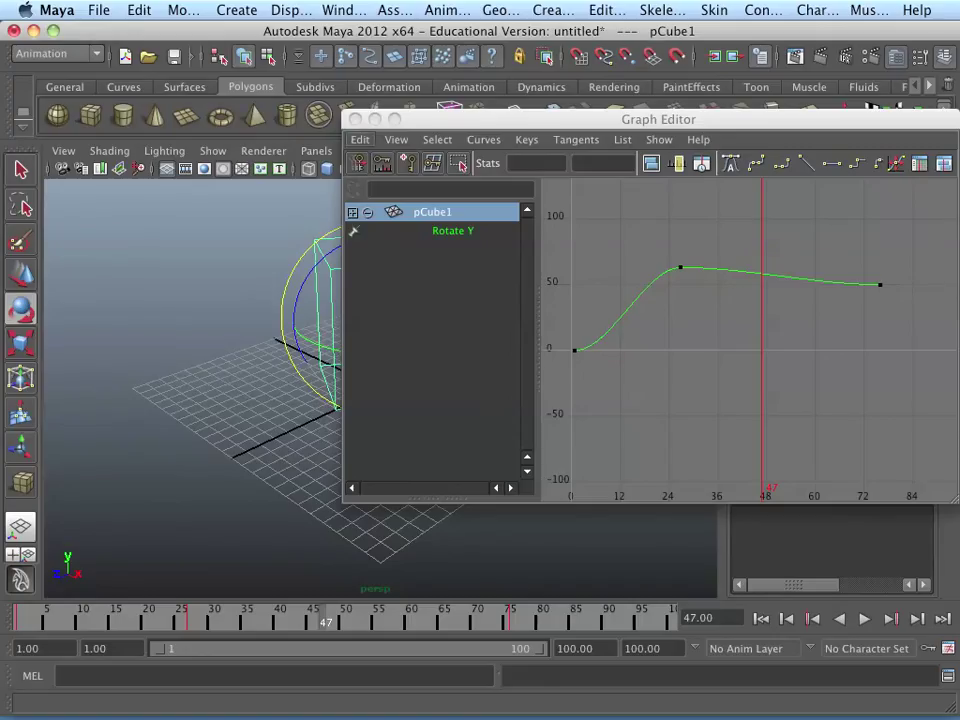
pyautogui.moveTo(485, 712)
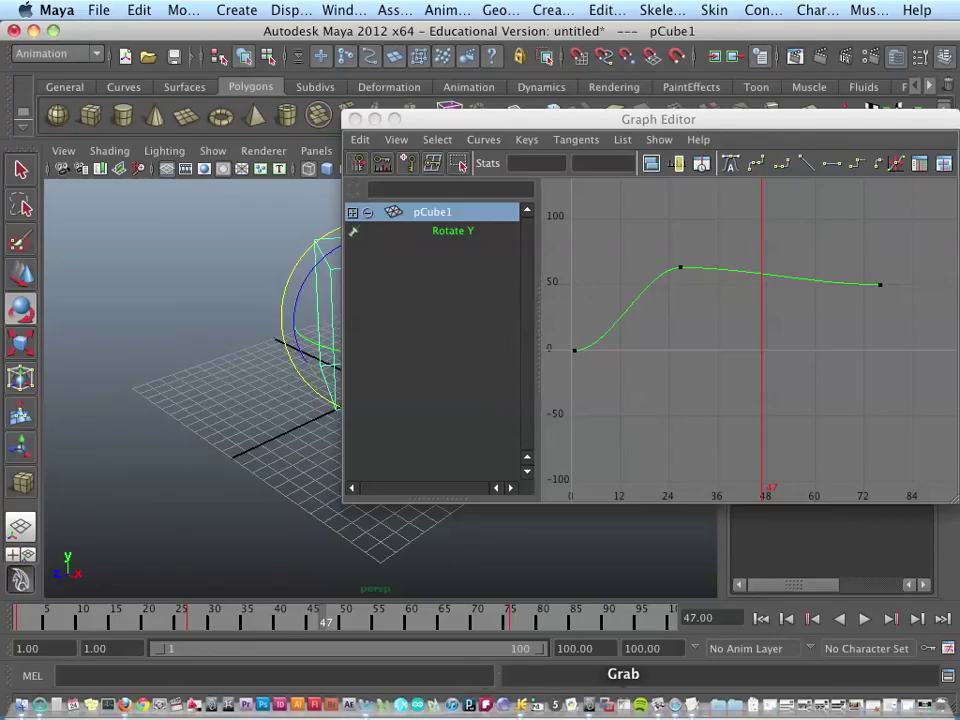
pyautogui.moveTo(600, 119); pyautogui.dragTo(497, 407)
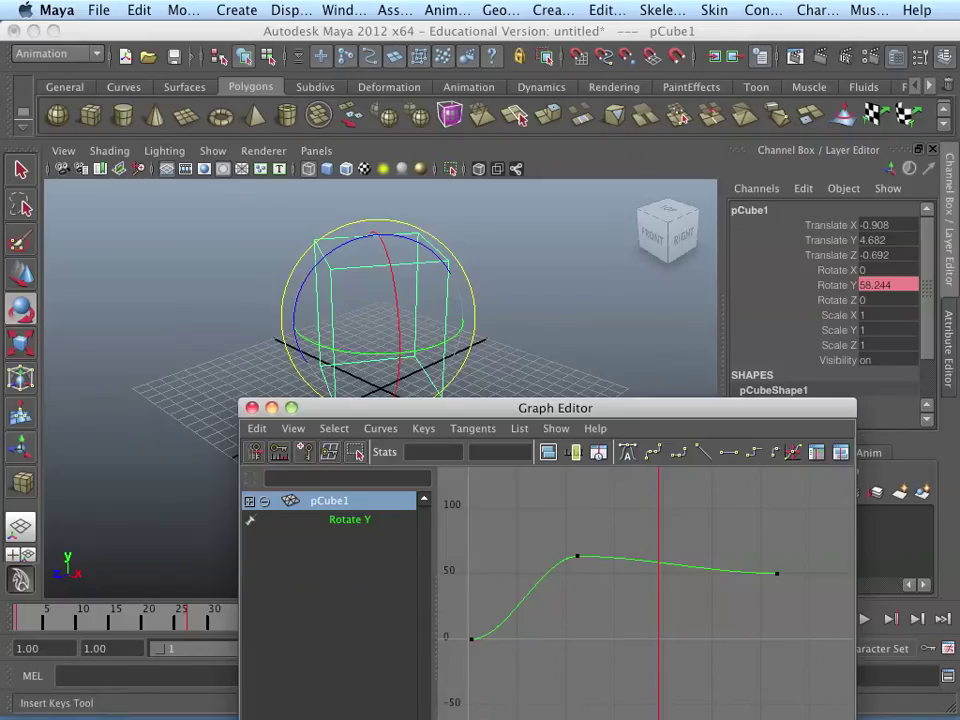
pyautogui.press('super+w')
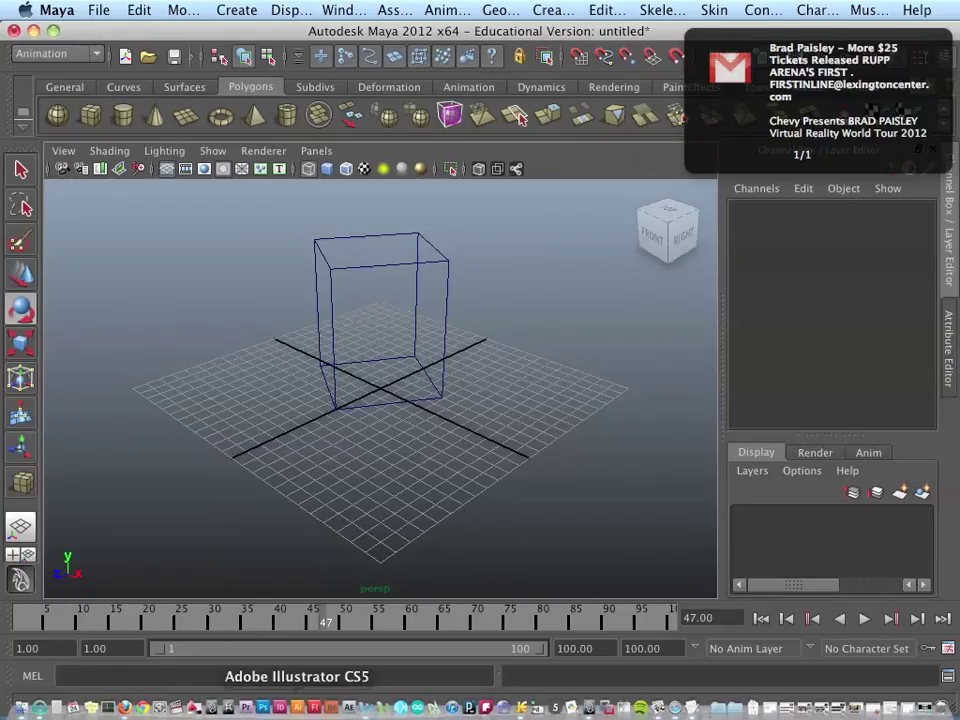
# Switch to Finder and open the image _2mechanical.jpg from the intro folder inside augFab.
pyautogui.click(12, 710)
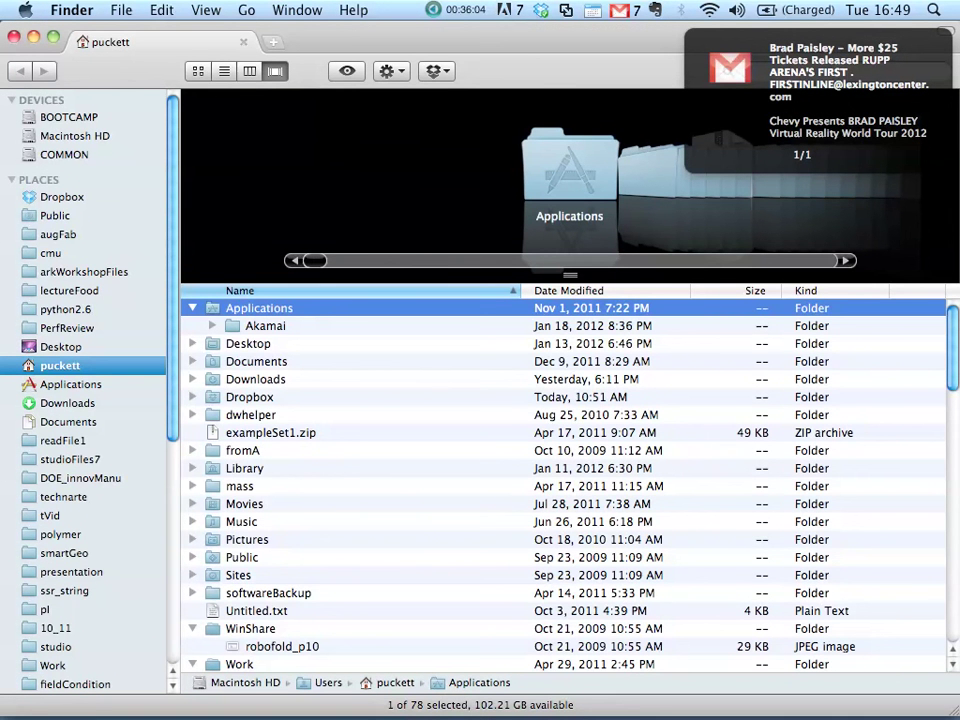
pyautogui.click(58, 234)
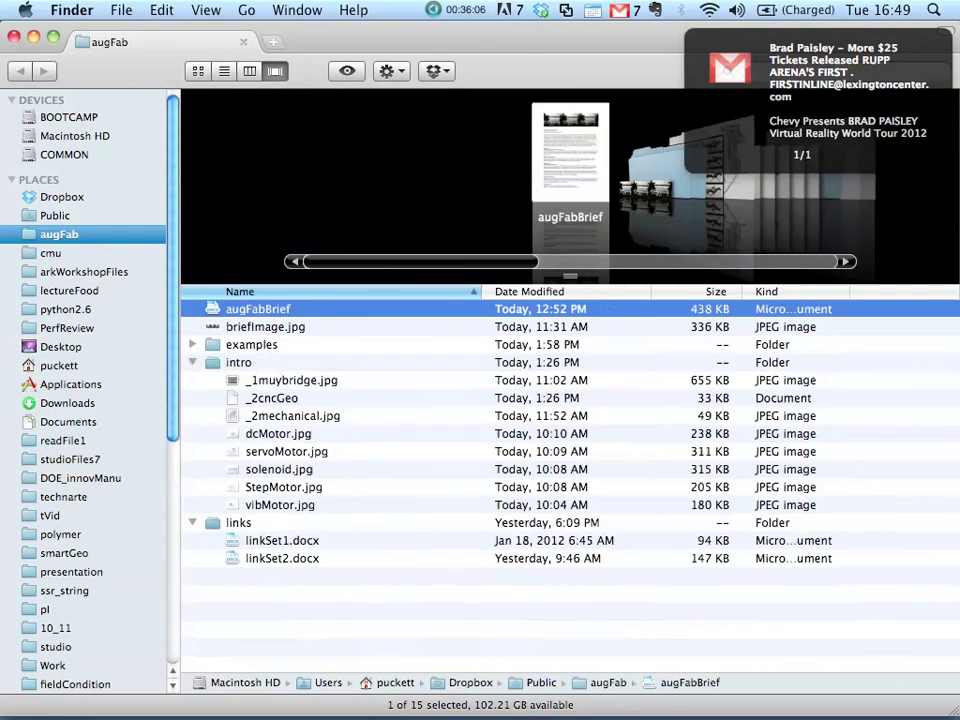
pyautogui.doubleClick(292, 415)
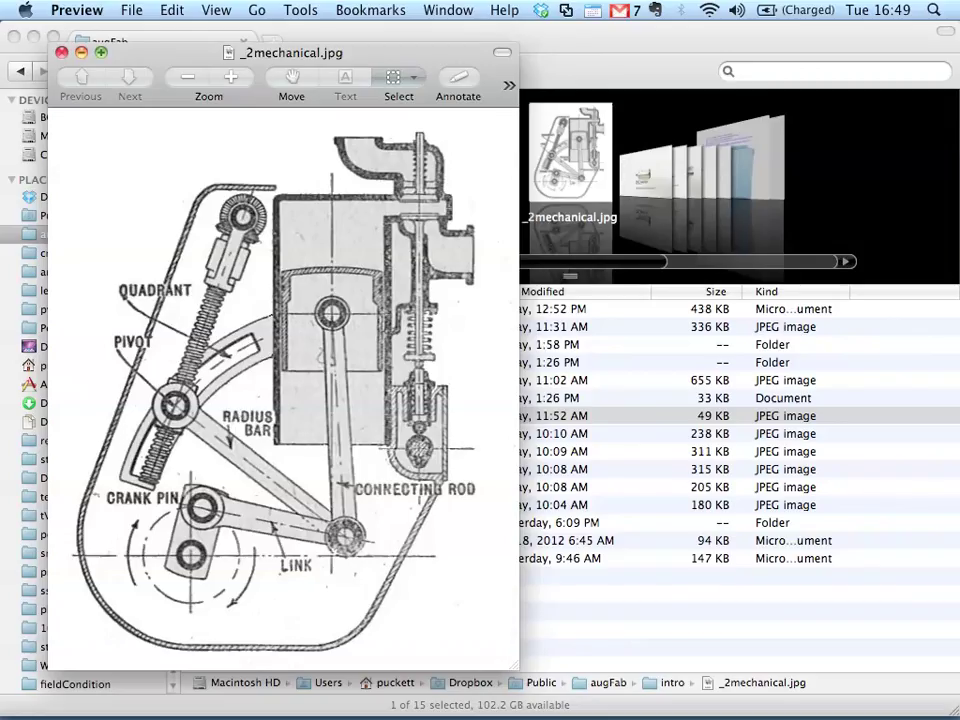
# Set the linkage reference image aside and return to the Maya scene with the cube deselected.
pyautogui.click(33, 36)
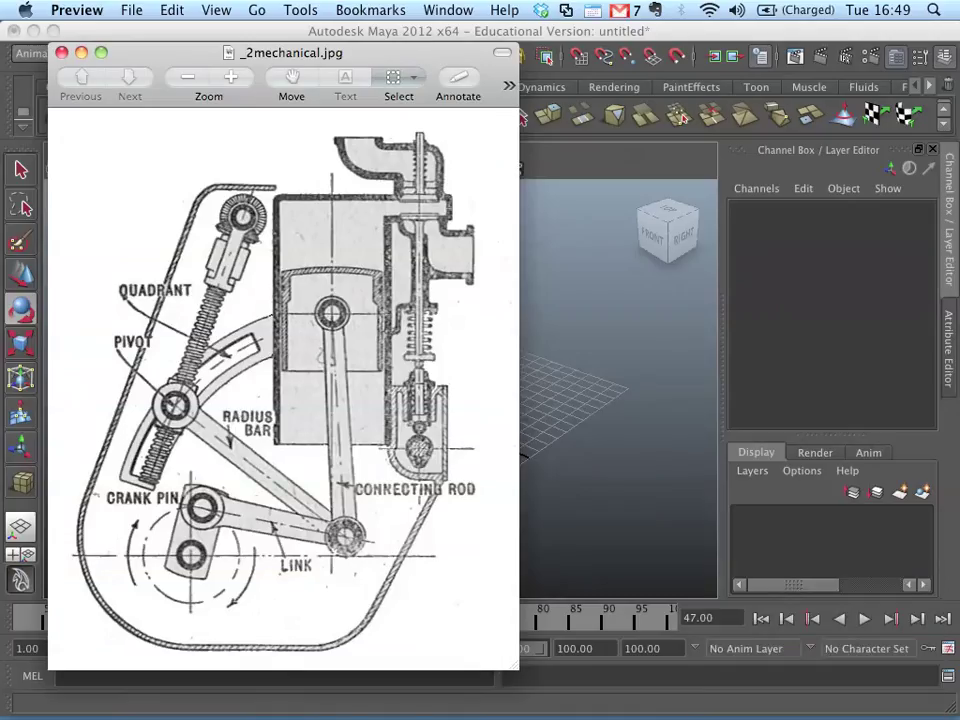
pyautogui.moveTo(420, 52); pyautogui.dragTo(472, 451)
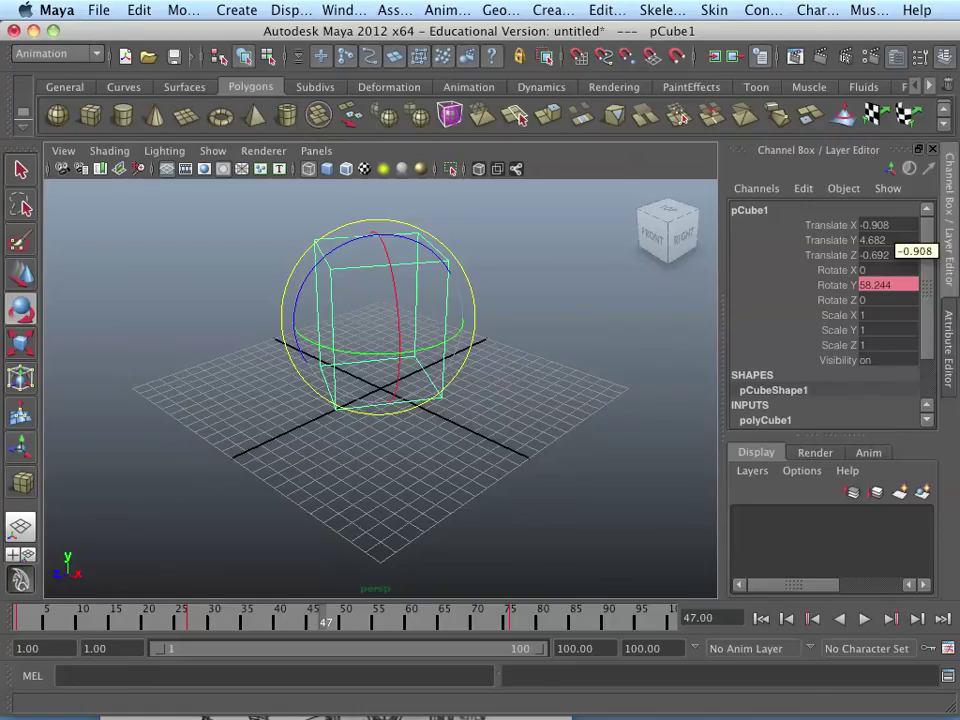
pyautogui.hotkey('ctrl', 'z')
# Create a second, taller polygon cube just outside the grid, beside the animated cube.
pyautogui.scroll(-6, 381, 389)
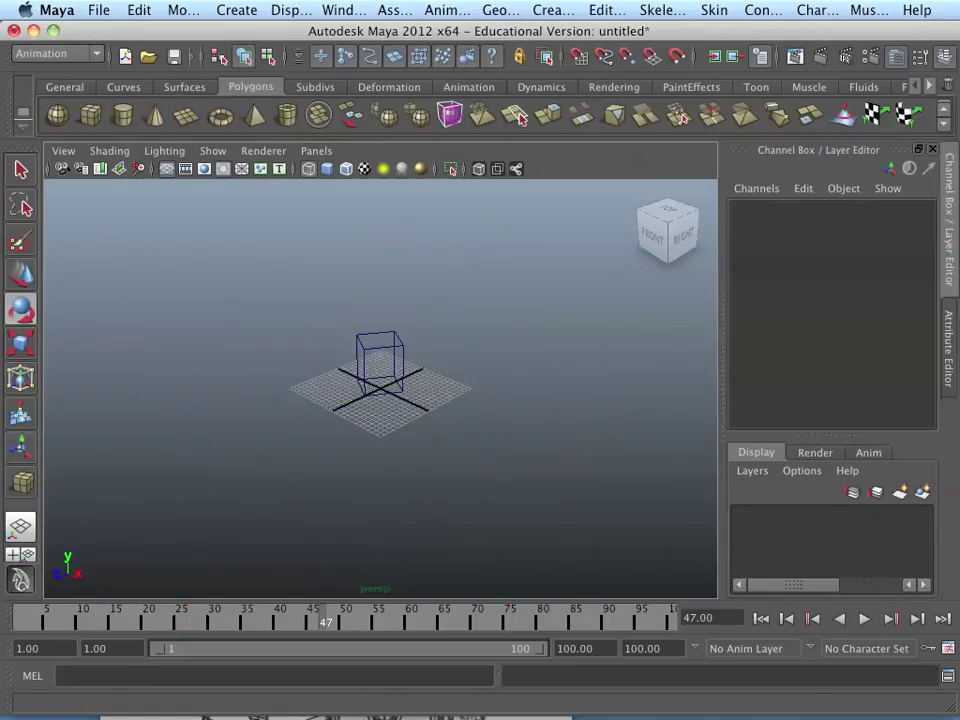
pyautogui.hotkey('shift', 'z')
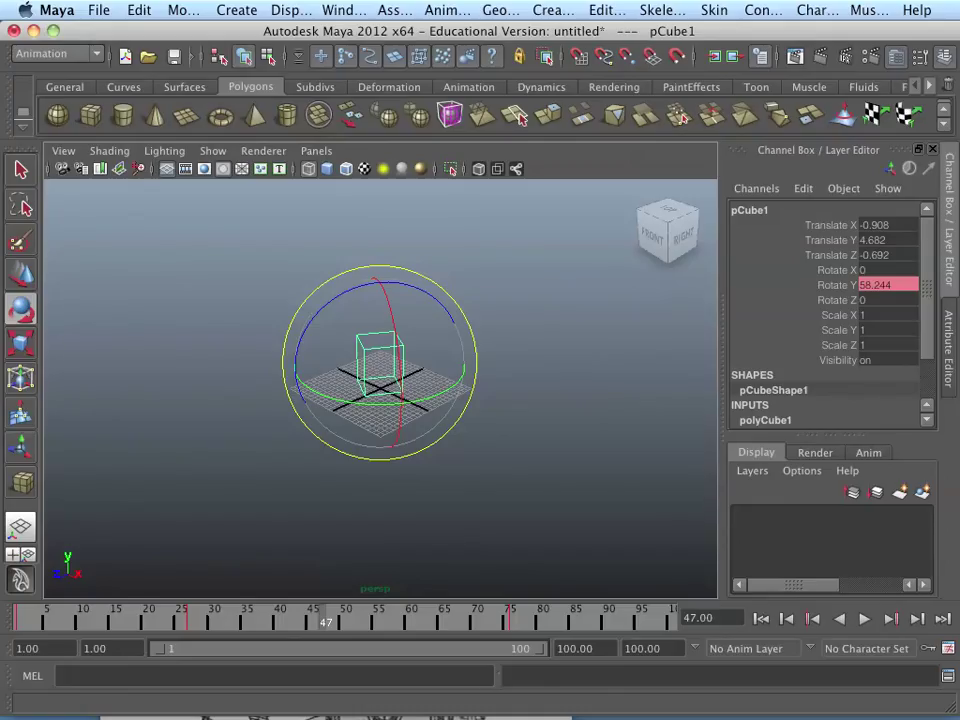
pyautogui.hotkey('ctrl', 'z')
pyautogui.press('y')
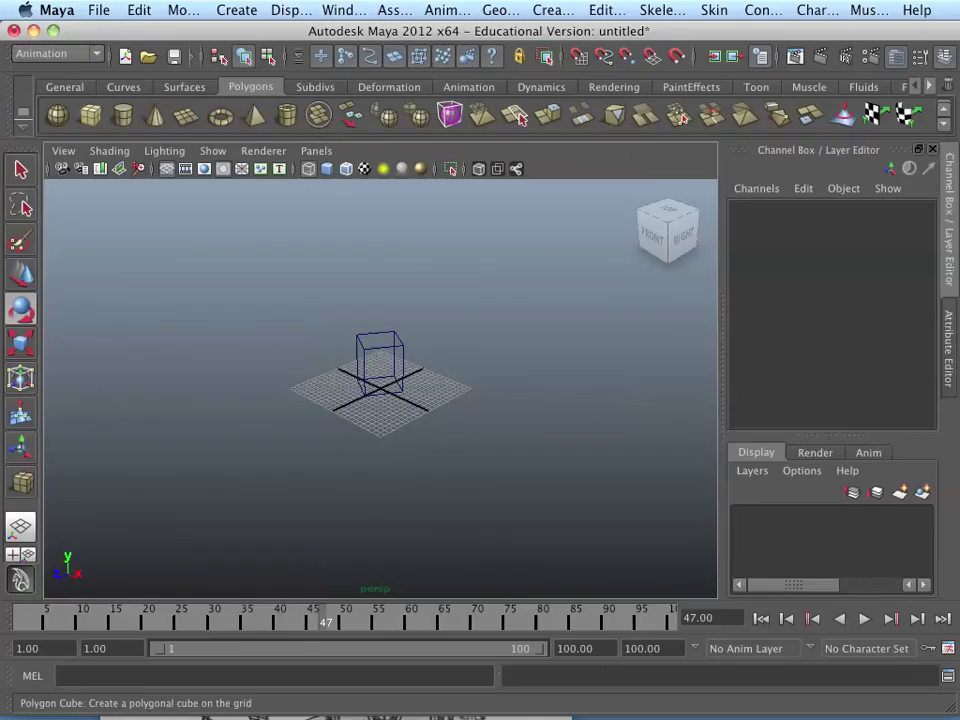
pyautogui.moveTo(478, 402)
pyautogui.mouseDown()
pyautogui.moveTo(534, 383)
pyautogui.moveTo(534, 300)
pyautogui.mouseUp()
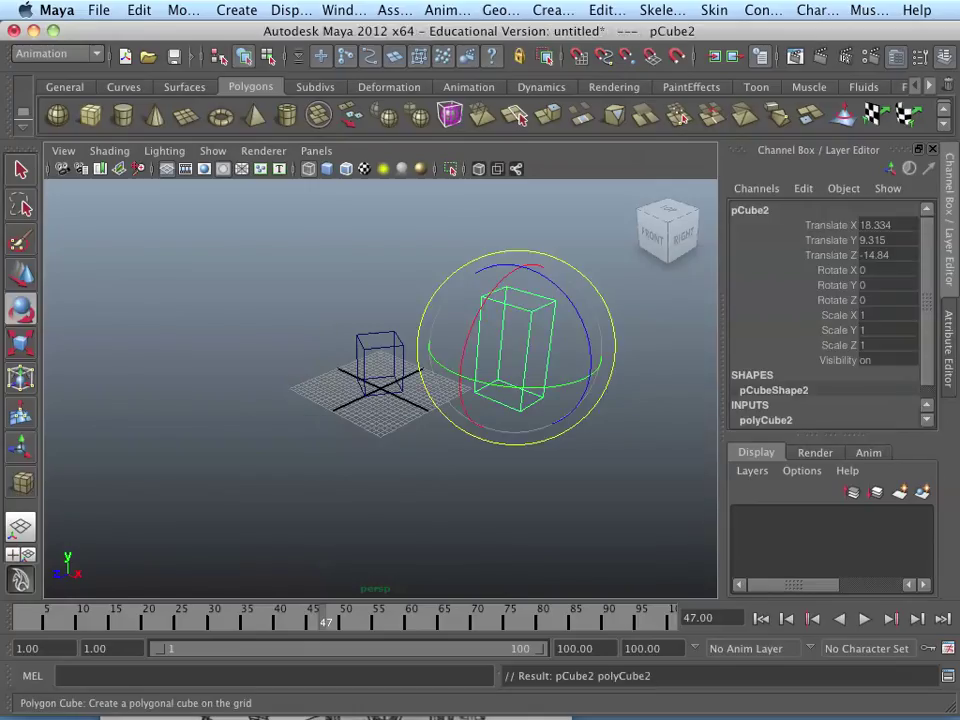
pyautogui.click(606, 522)
pyautogui.hotkey('ctrl', 'z')
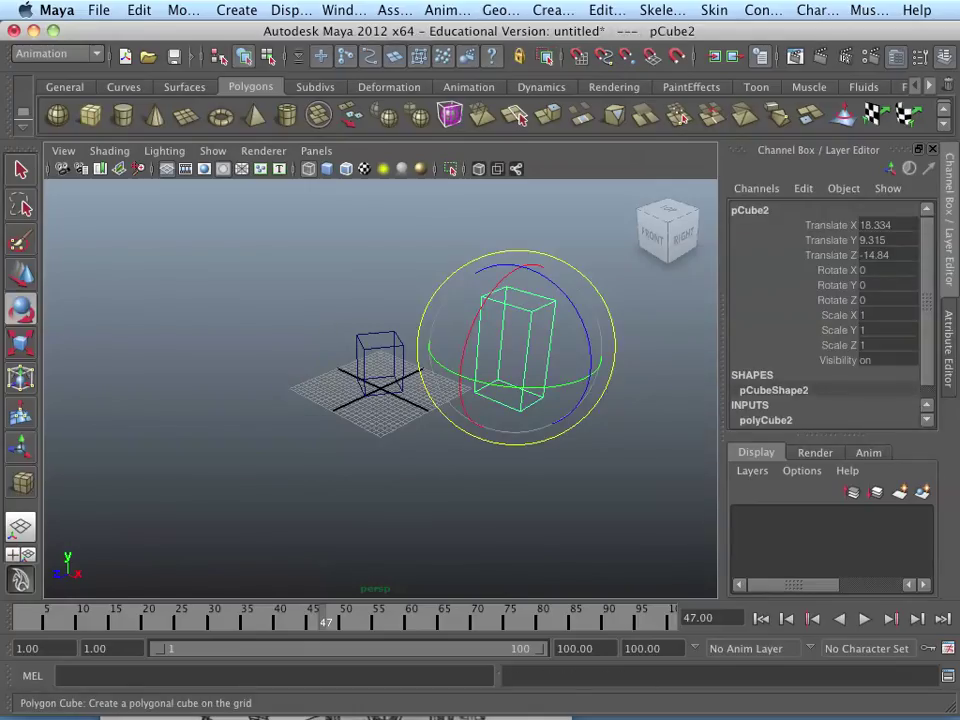
# Lower the new cube along the Y axis to a Translate Y of about 4.55.
pyautogui.press('w')
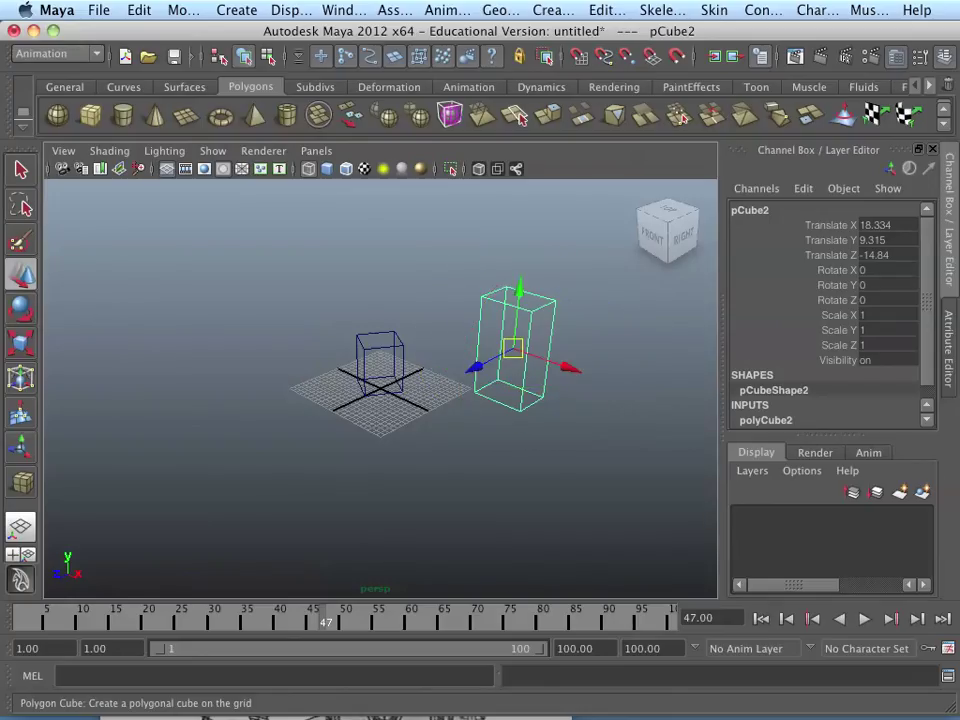
pyautogui.moveTo(520, 290)
pyautogui.mouseDown()
pyautogui.moveTo(508, 403)
pyautogui.moveTo(521, 271)
pyautogui.mouseUp()
pyautogui.moveTo(509, 385); pyautogui.dragTo(517, 316)
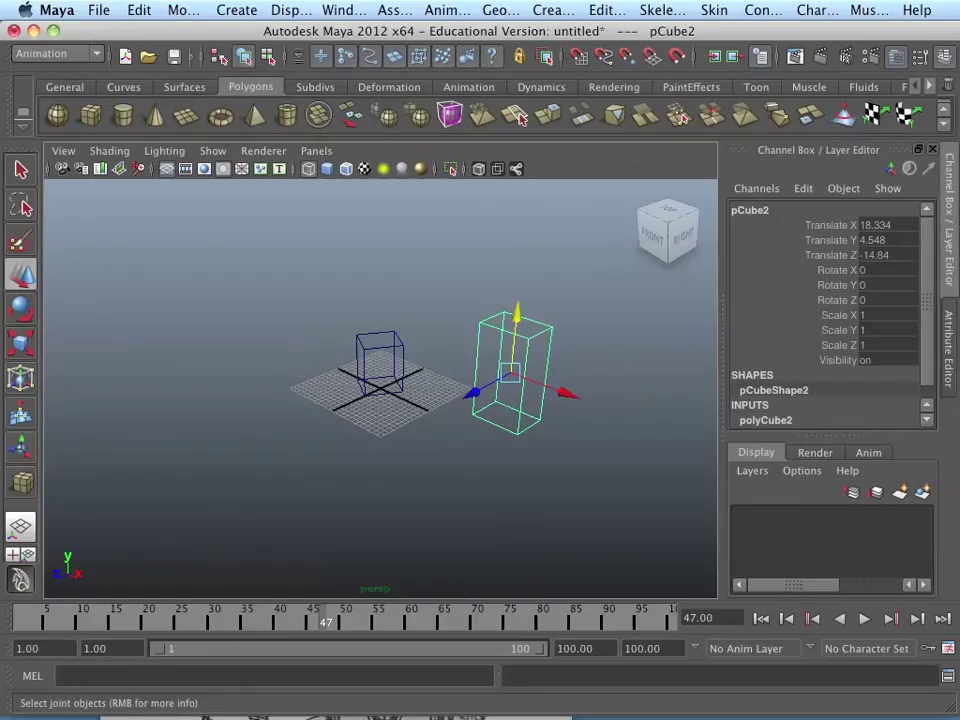
# Open the Expression Editor and place it low enough to leave the cubes and their channels uncovered.
pyautogui.click(345, 10)
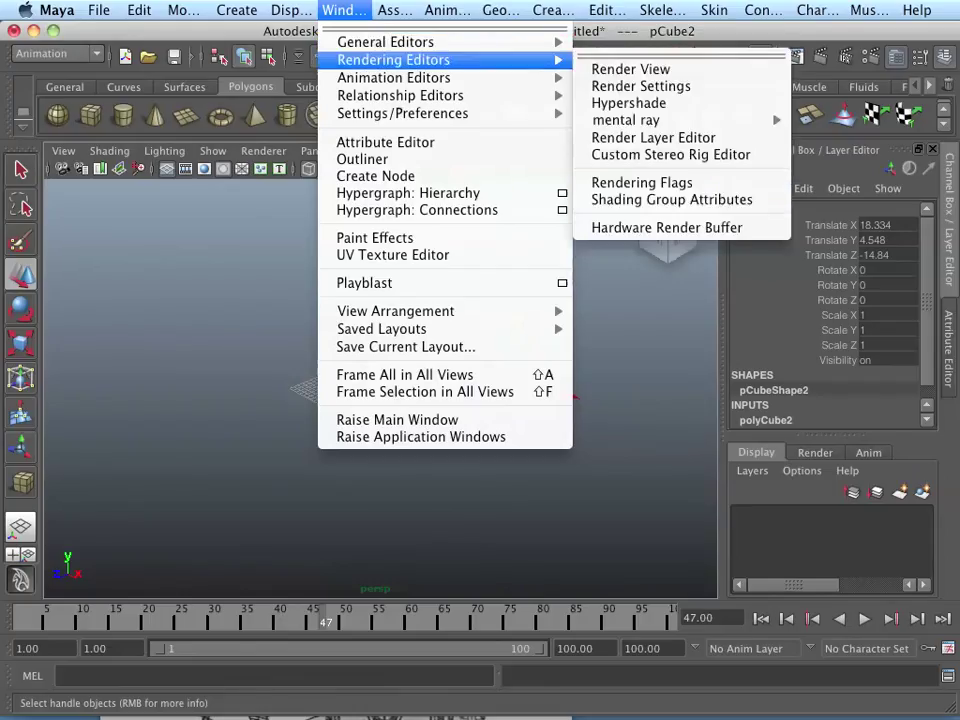
pyautogui.moveTo(394, 77)
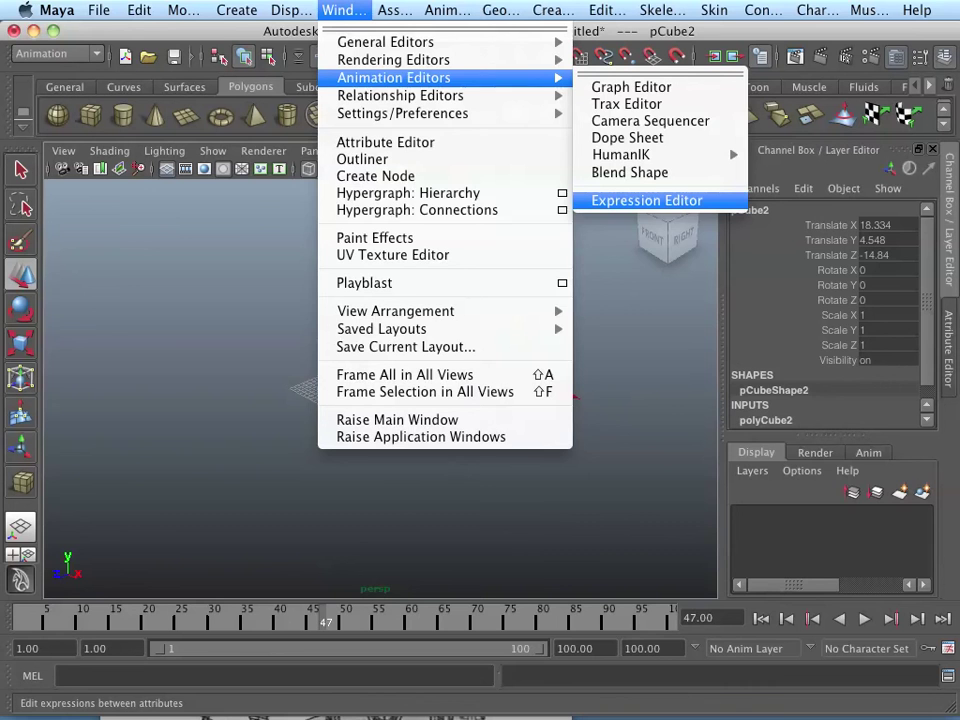
pyautogui.click(647, 200)
pyautogui.moveTo(600, 143); pyautogui.dragTo(378, 547)
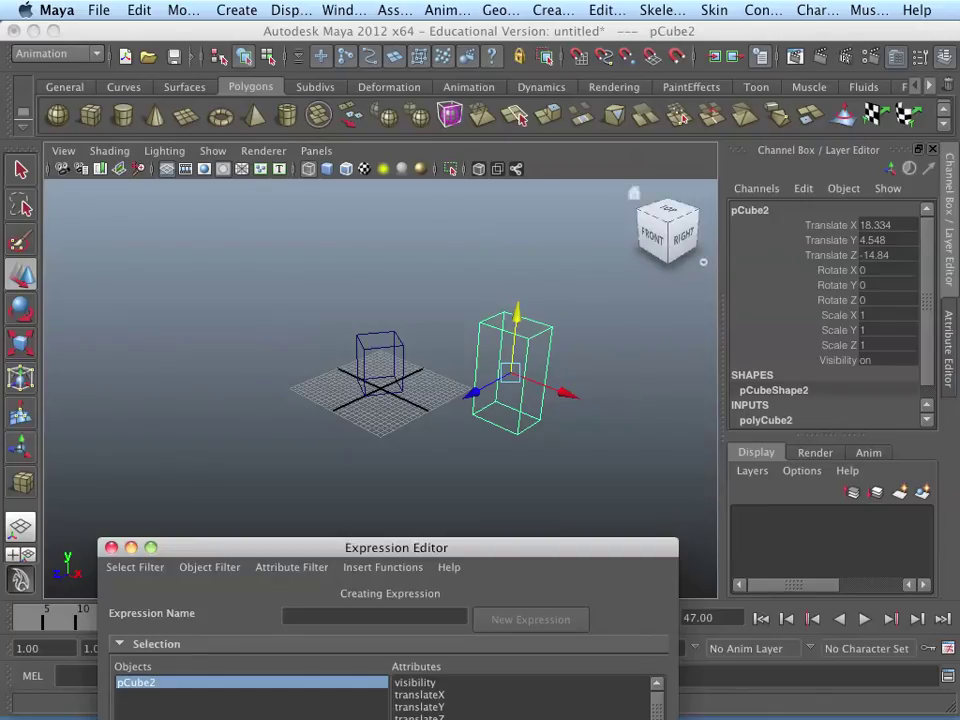
# Select each cube in turn to examine its name and channels, leaving nothing selected.
pyautogui.click(750, 209)
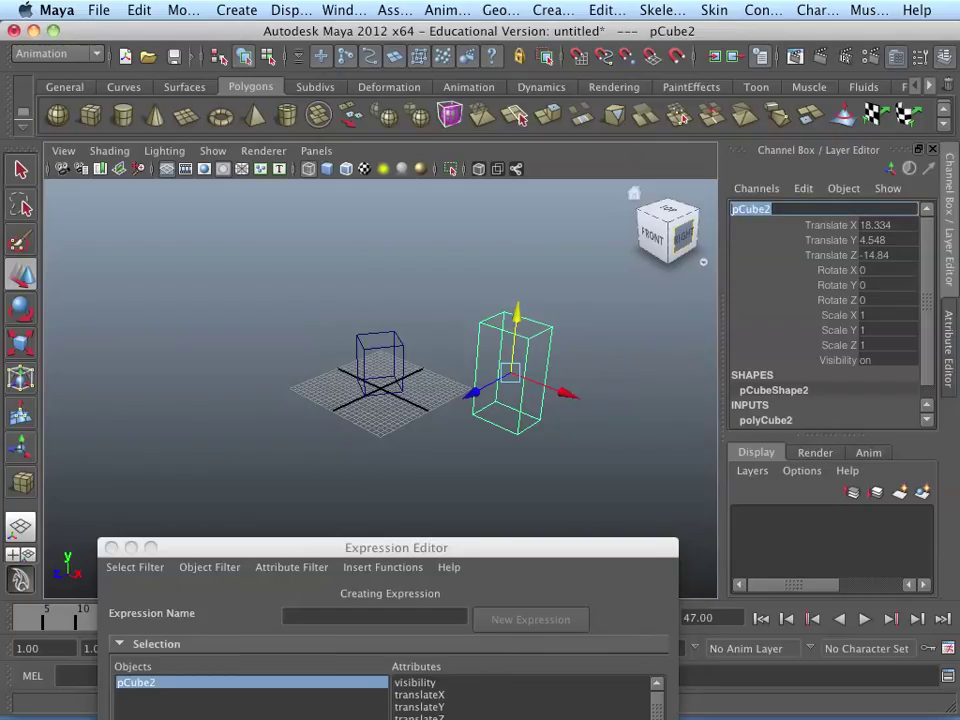
pyautogui.press('Return')
pyautogui.click(380, 358)
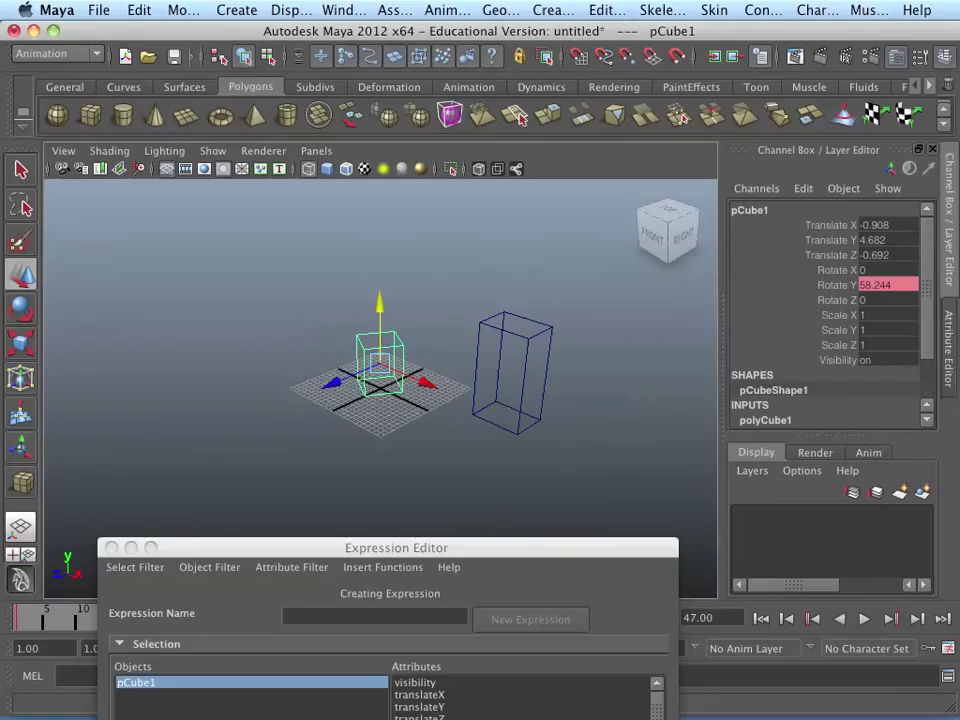
pyautogui.moveTo(396, 548); pyautogui.dragTo(485, 510)
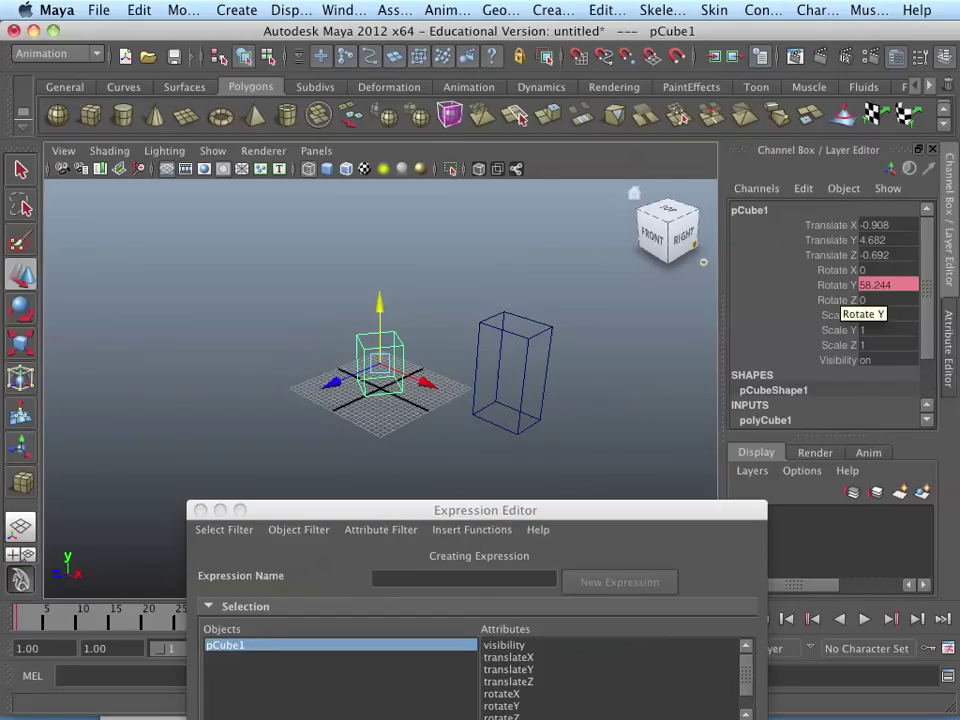
pyautogui.click(515, 375)
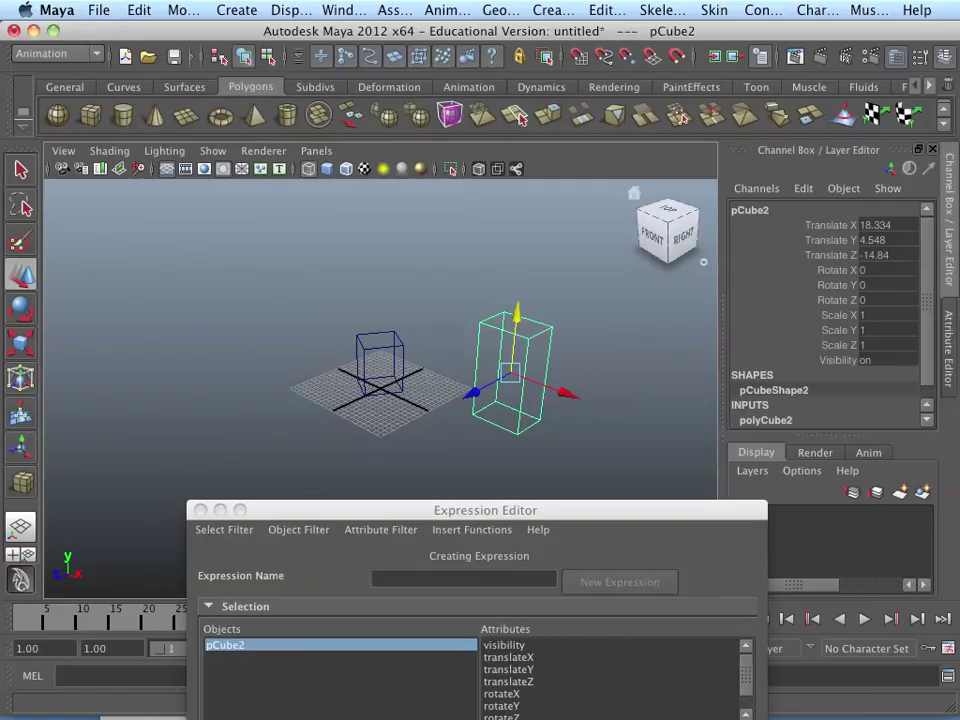
pyautogui.click(520, 200)
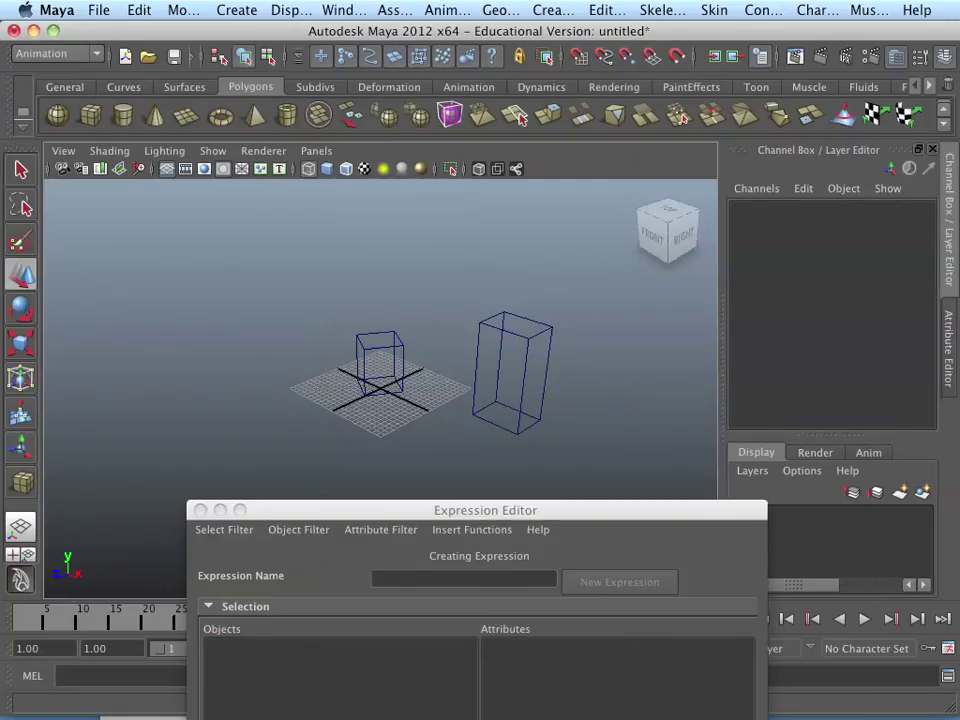
# Rename the animated cube on the grid as servo1 and deselect it.
pyautogui.click(380, 360)
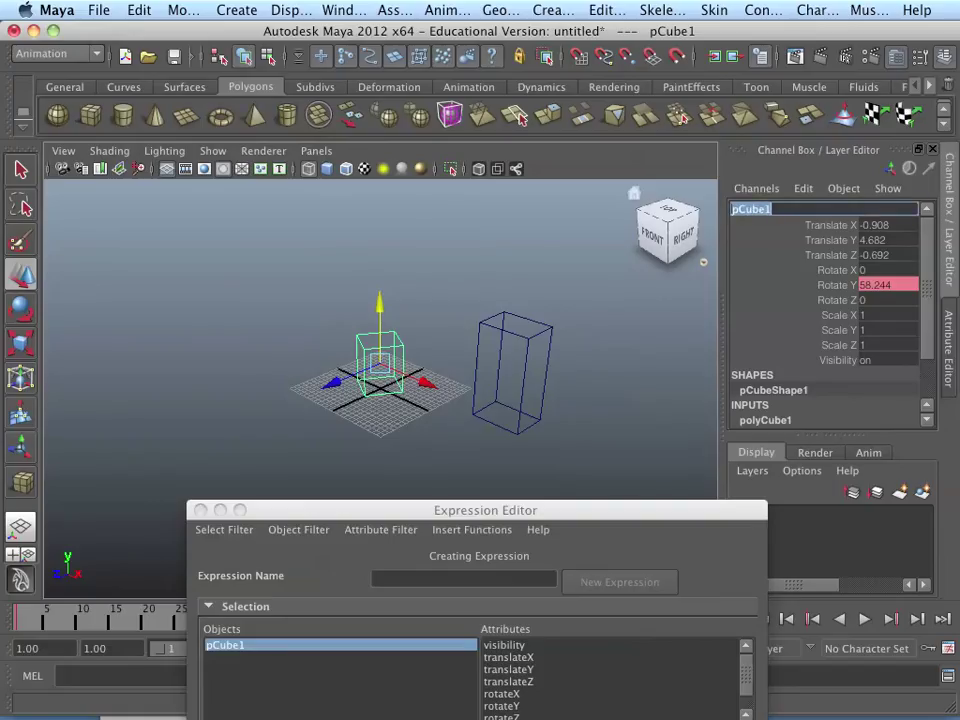
pyautogui.write('servo1')
pyautogui.press('Return')
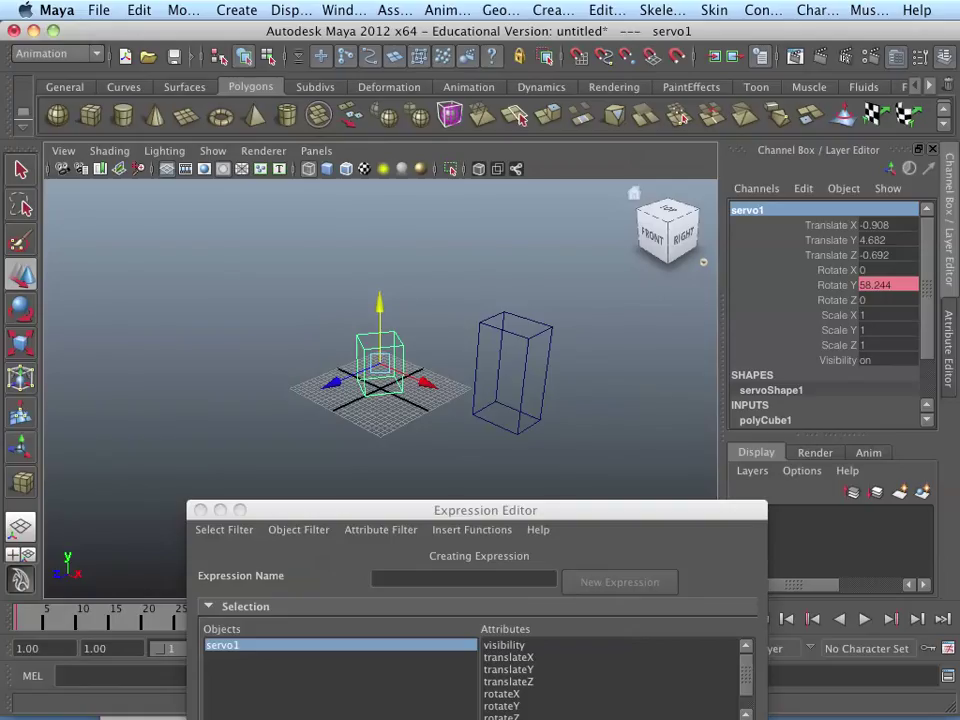
pyautogui.click(600, 280)
# Rename the taller cube outside the grid as handle.
pyautogui.click(515, 380)
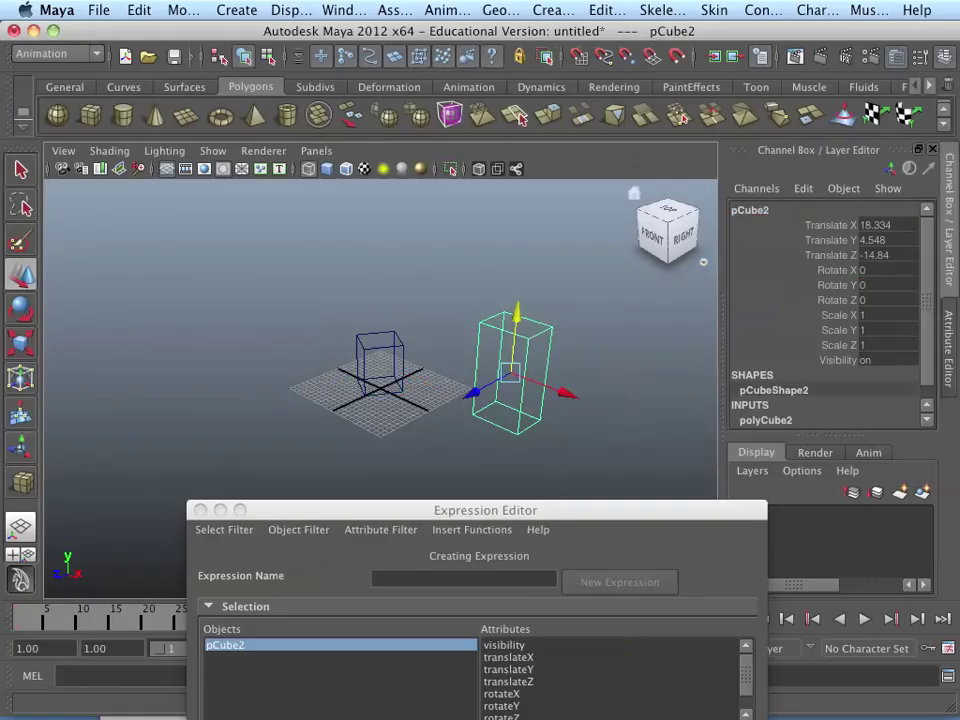
pyautogui.doubleClick(750, 209)
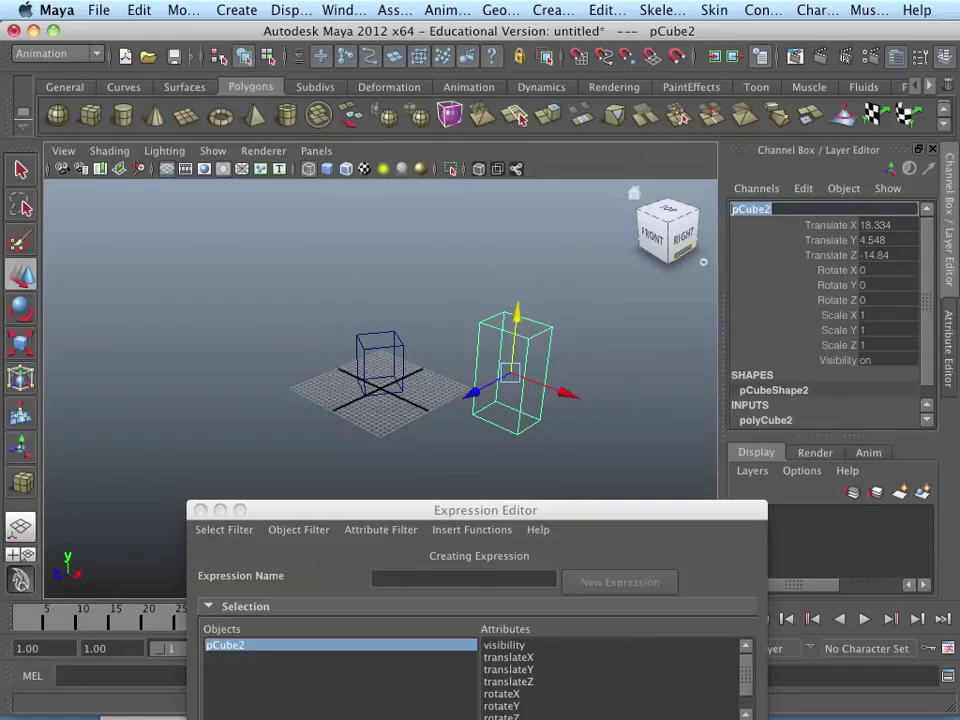
pyautogui.write('handle')
pyautogui.press('Return')
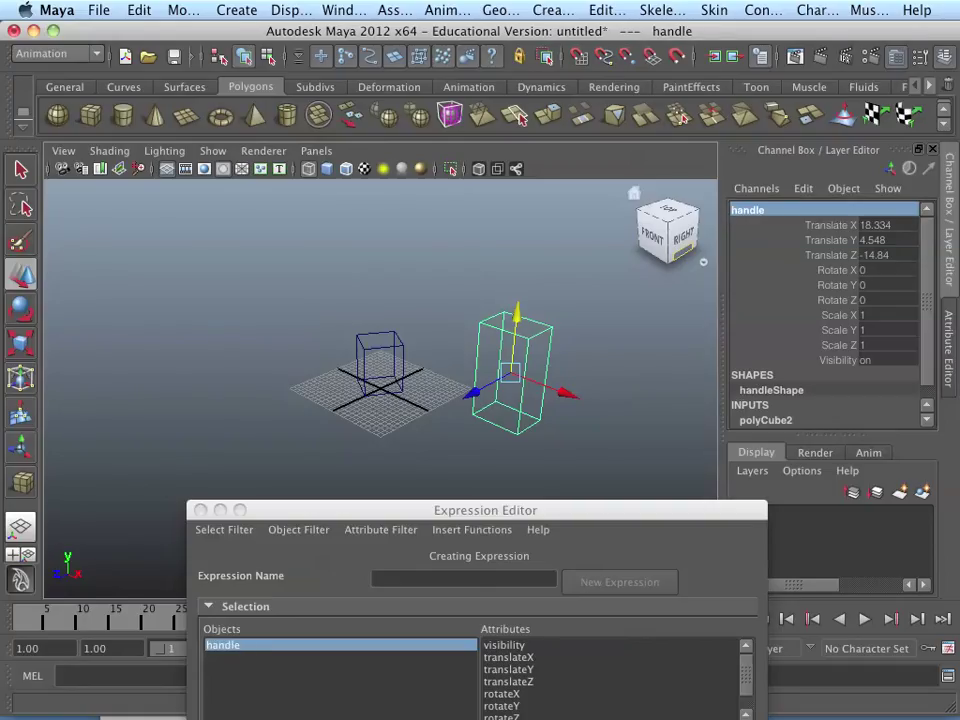
# Uncover the whole Expression Editor and try to create the expression servo.rotateY=handle.translateY;.
pyautogui.moveTo(485, 510); pyautogui.dragTo(820, 111)
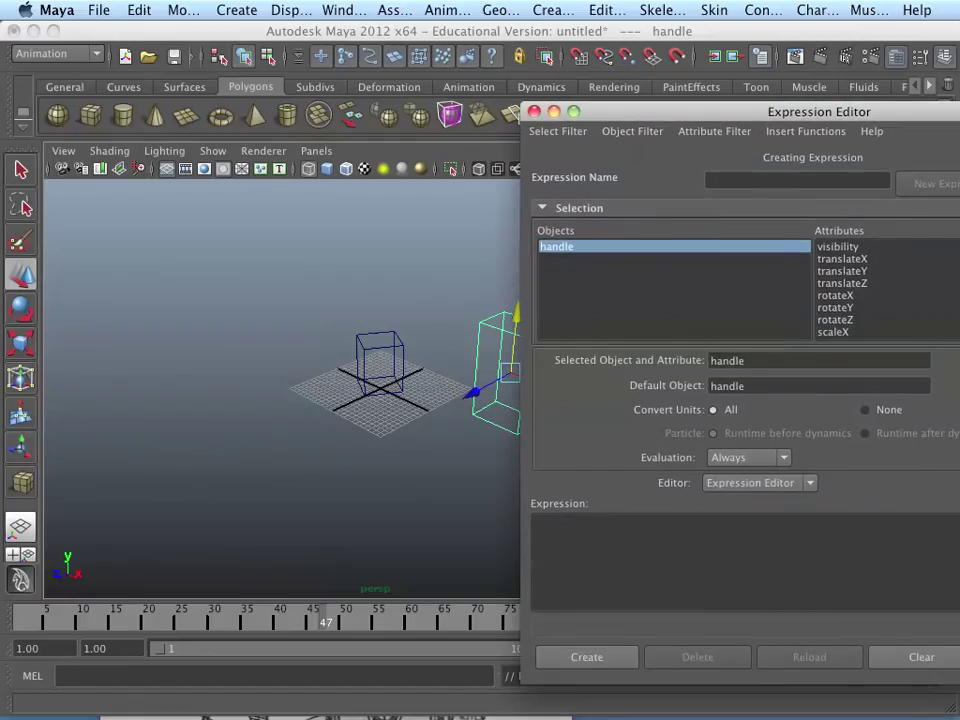
pyautogui.click(540, 524)
pyautogui.write('s')
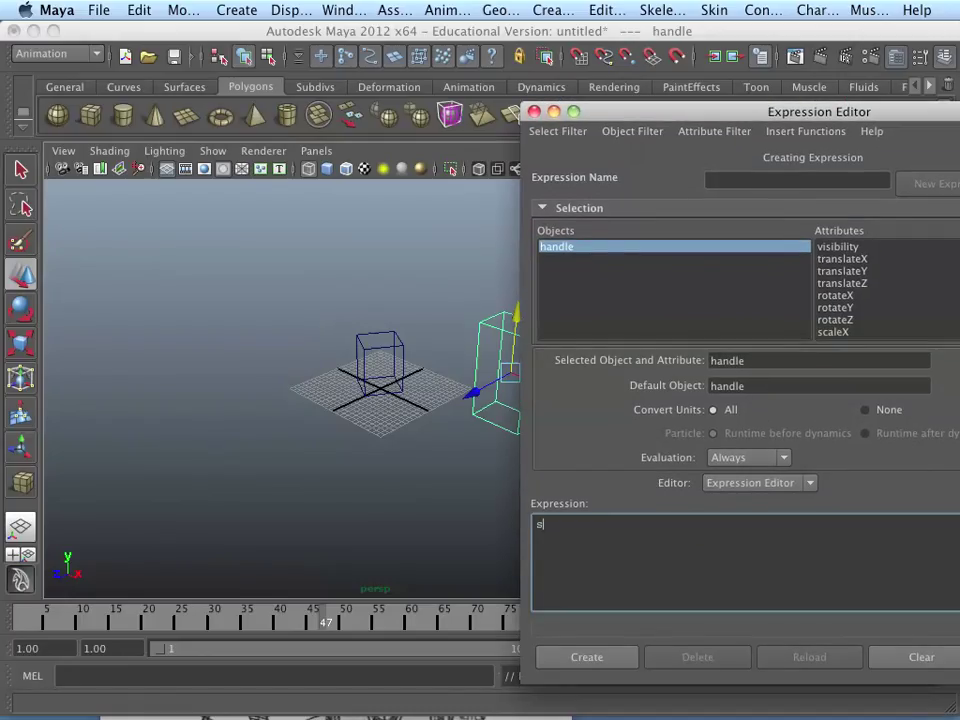
pyautogui.write('ervo.rotateY=handl')
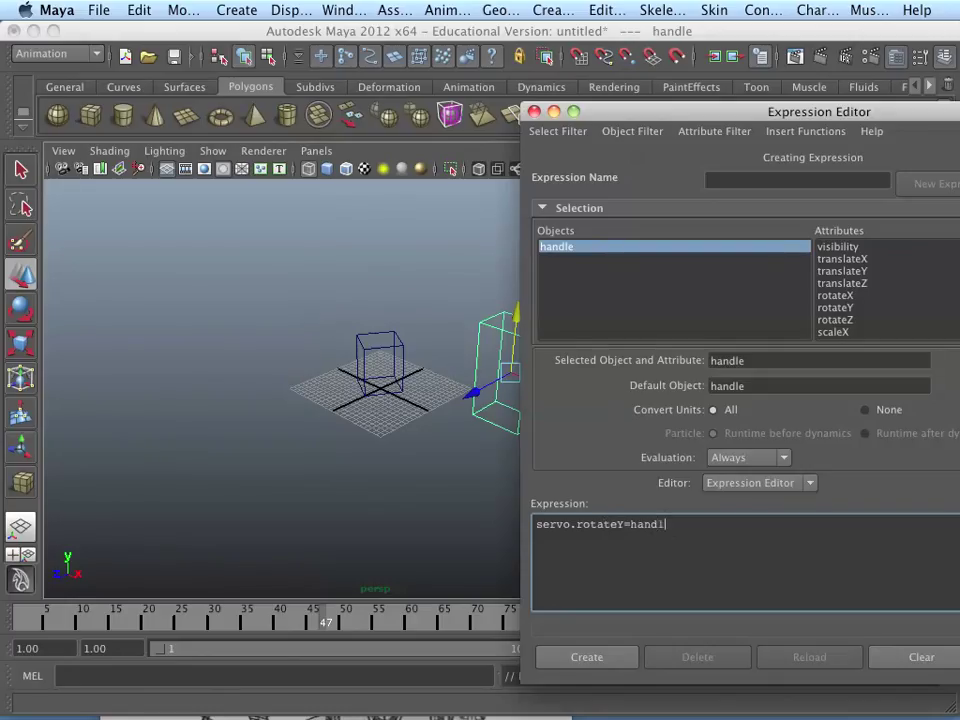
pyautogui.write('e.translateY;')
pyautogui.click(586, 657)
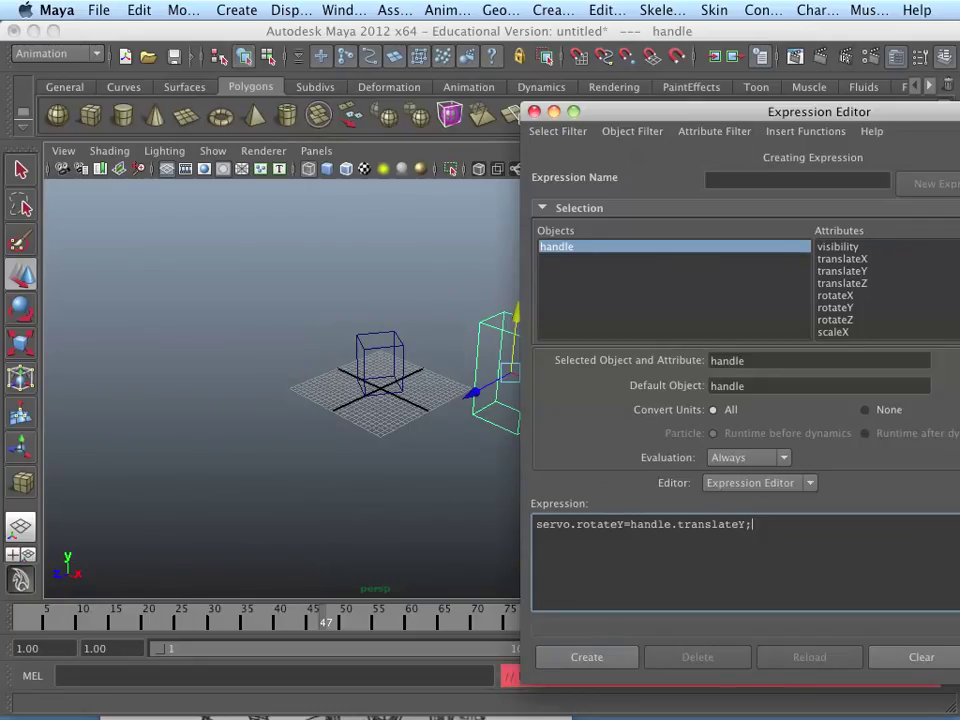
# Merge the handle cube's vertices and leave vertex mode with nothing selected.
pyautogui.click(517, 116)
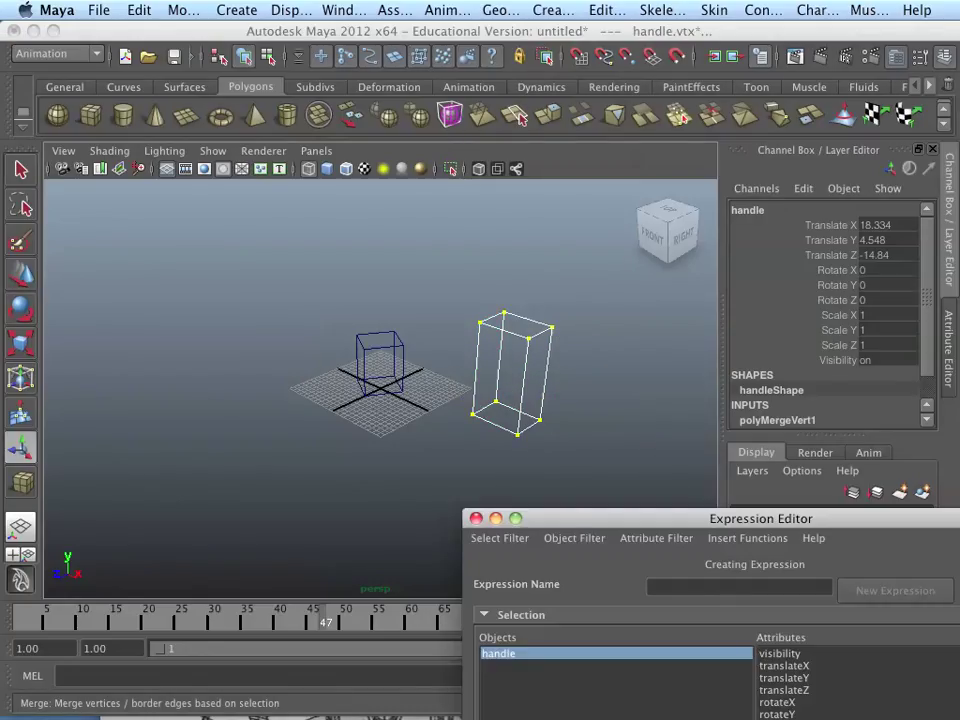
pyautogui.moveTo(471, 377); pyautogui.dragTo(548, 352, button='right')
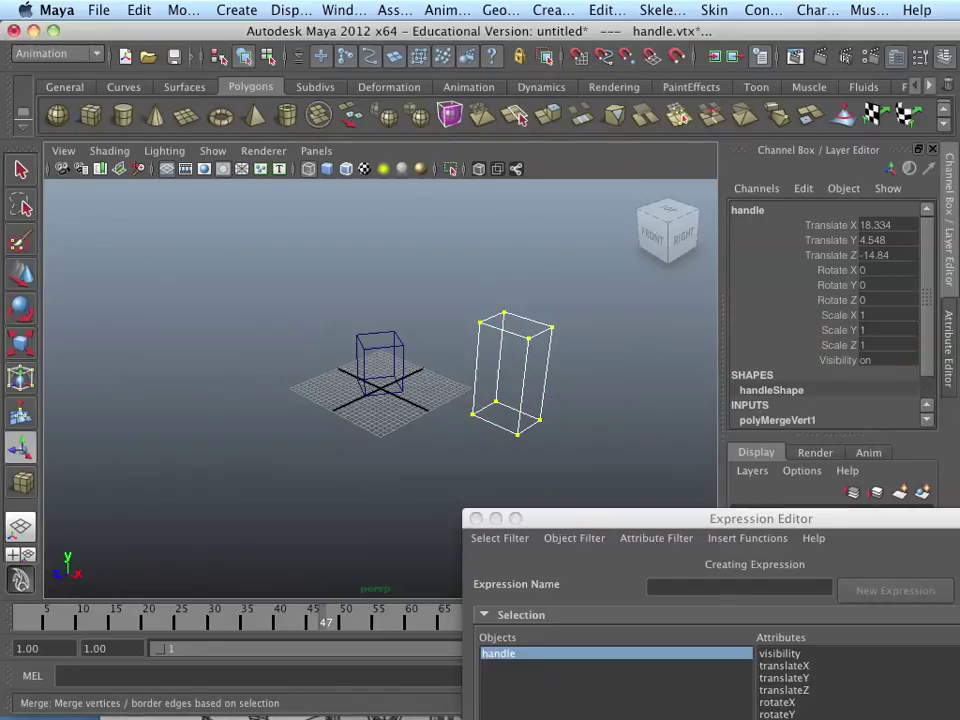
pyautogui.click(402, 381)
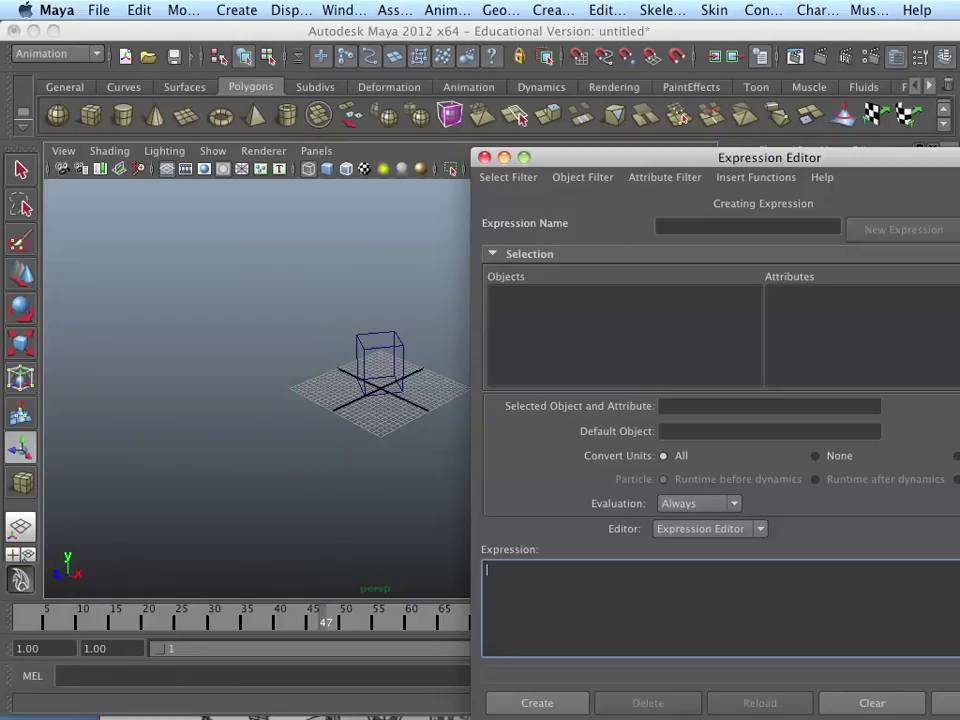
# Try the shortened expression servo1.ry=handle.ty; and uncover and select the handle cube.
pyautogui.write('servo1.ry=handle.ty;')
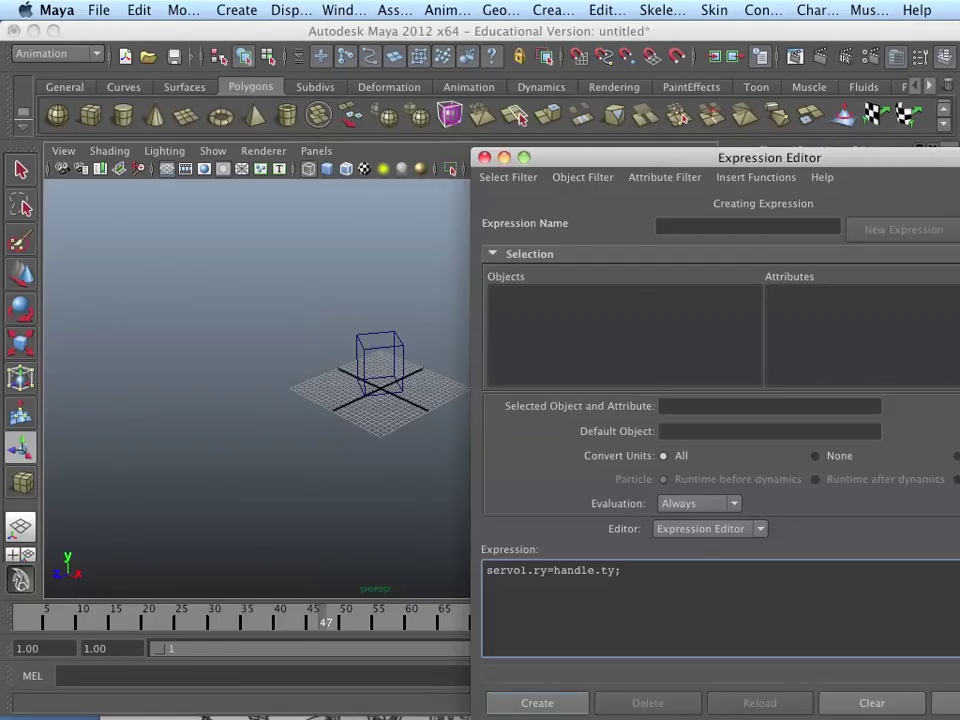
pyautogui.moveTo(600, 158); pyautogui.dragTo(676, 566)
pyautogui.click(546, 380)
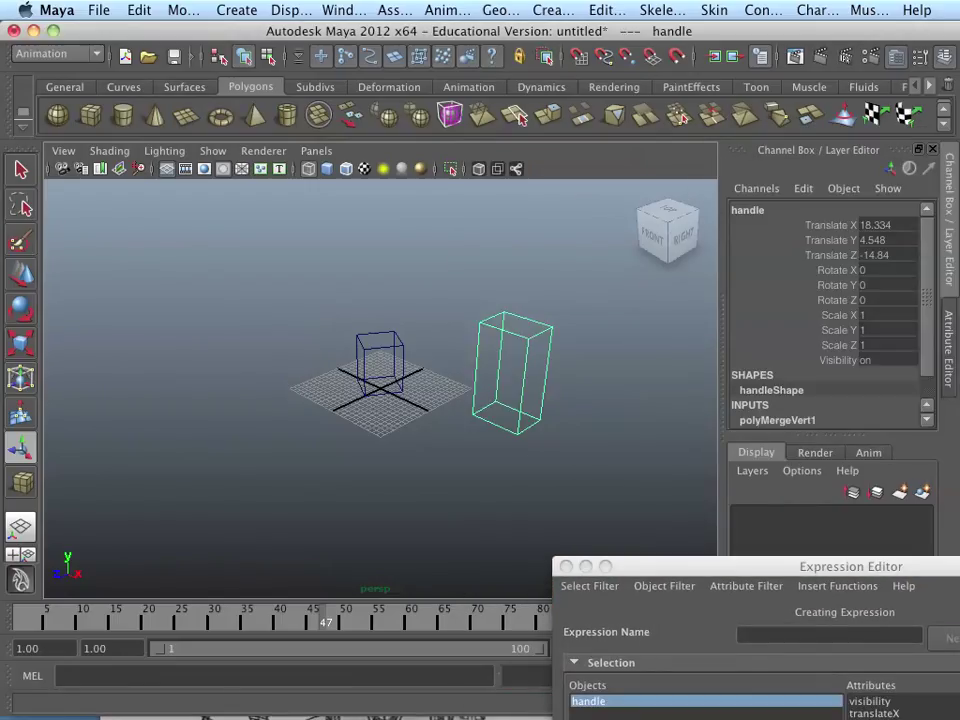
# Try the expression servo1.rotateY=handle.ty;, copying the selected servo1 cube's rotateY attribute name from the Expression Editor.
pyautogui.moveTo(680, 566); pyautogui.dragTo(601, 31)
pyautogui.click(367, 334)
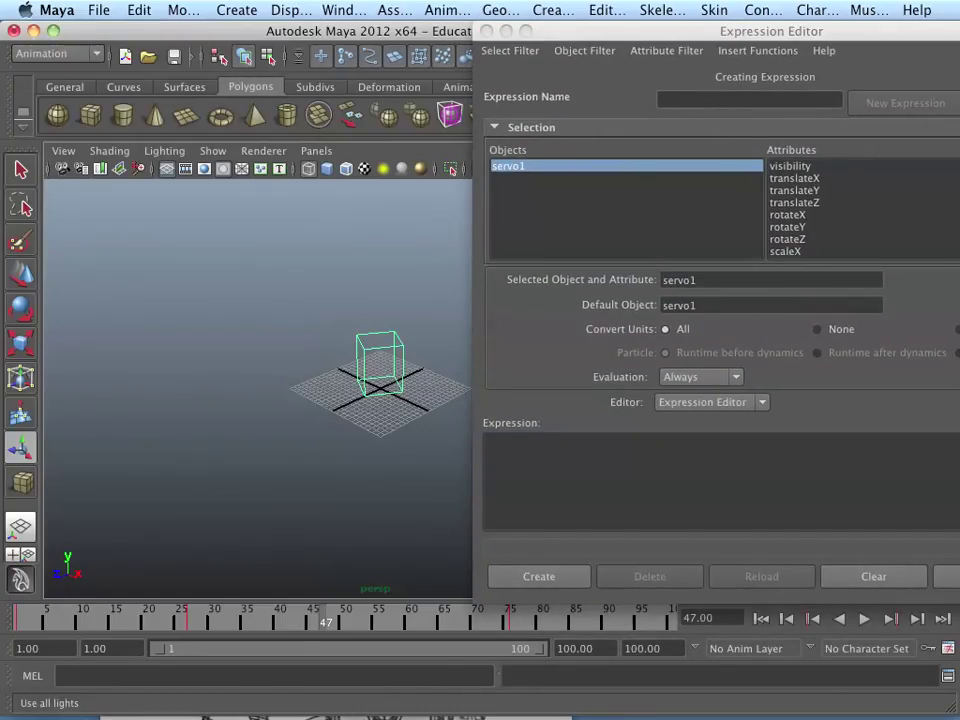
pyautogui.click(788, 227)
pyautogui.moveTo(748, 281); pyautogui.dragTo(656, 281)
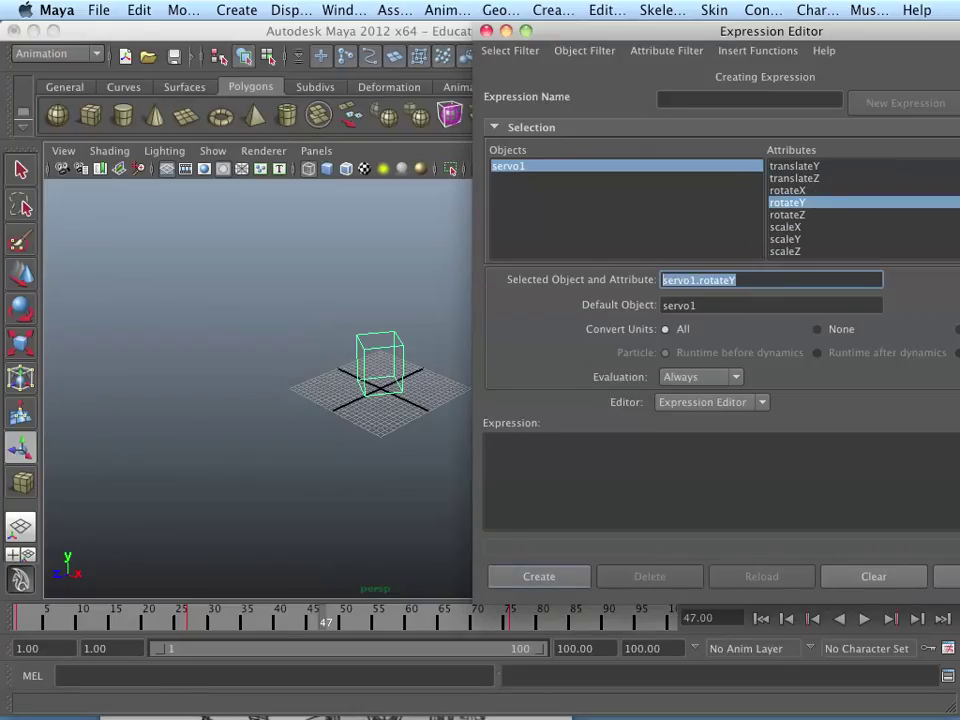
pyautogui.press('super+c')
pyautogui.click(488, 443)
pyautogui.press('super+v')
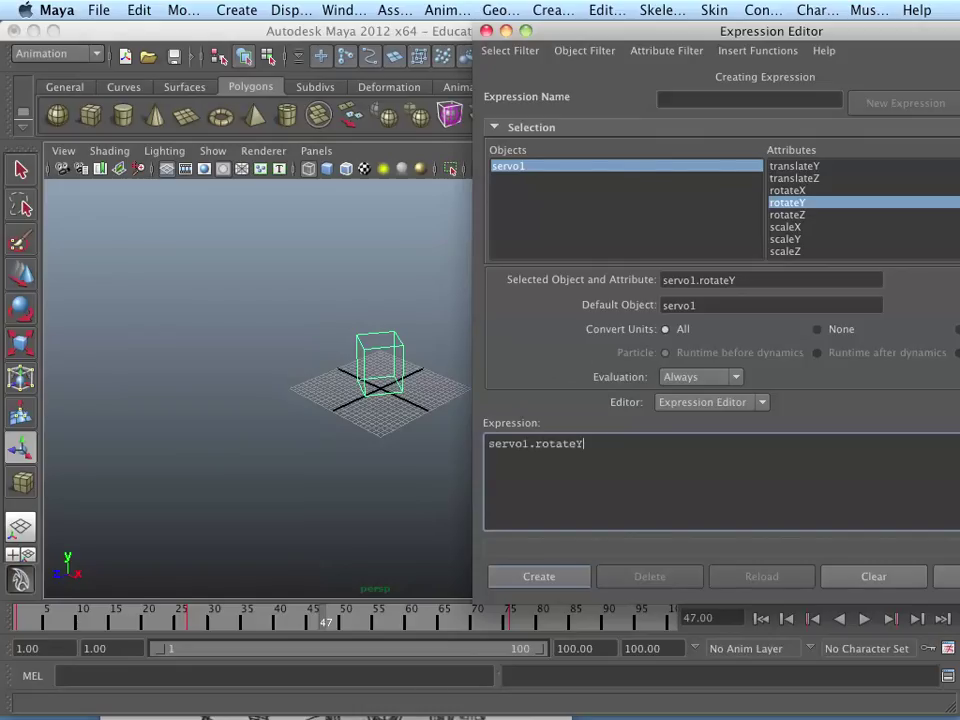
pyautogui.write('=handle.ty;')
pyautogui.press('KP_Enter')
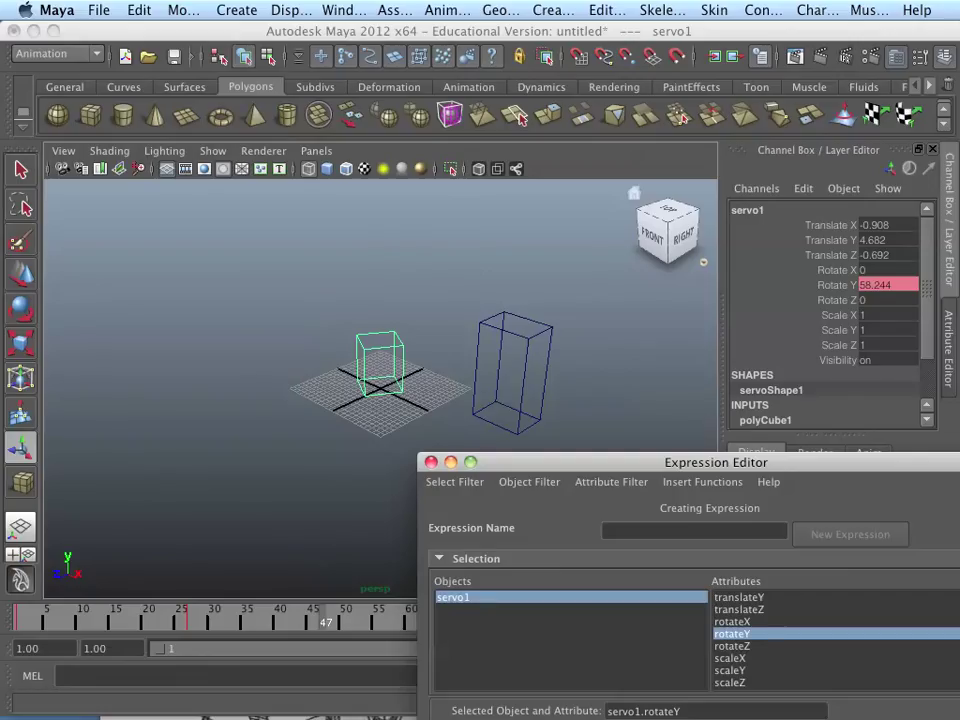
# Clear the animation from the servo1 cube's Rotate Y and create the expression servo1.rotateY=handle.ty;, closing the Expression Editor.
pyautogui.click(836, 285)
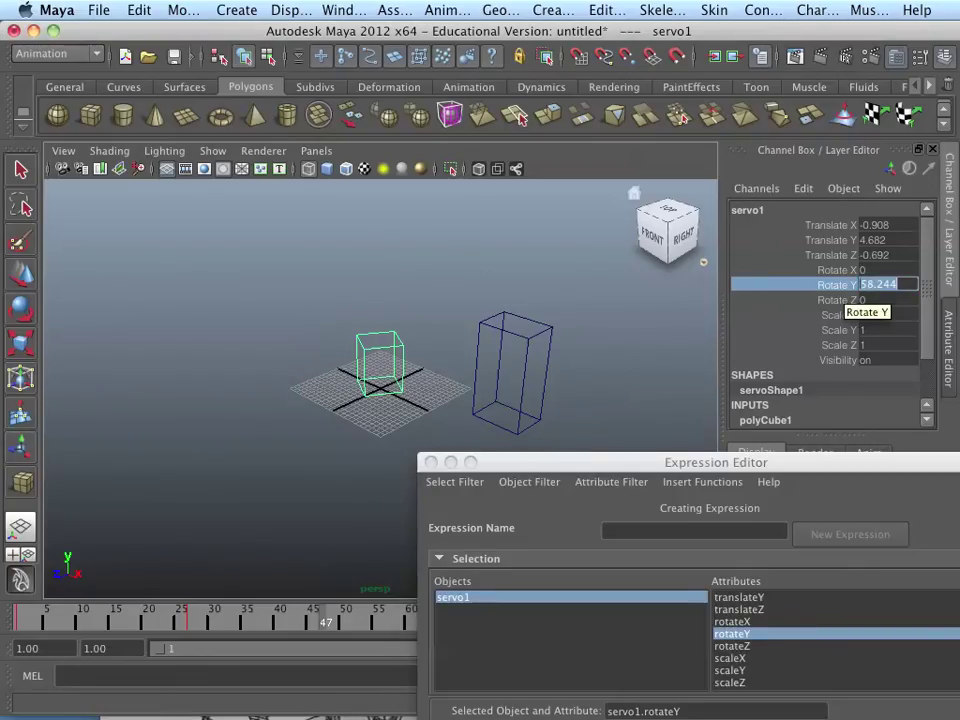
pyautogui.rightClick(836, 285)
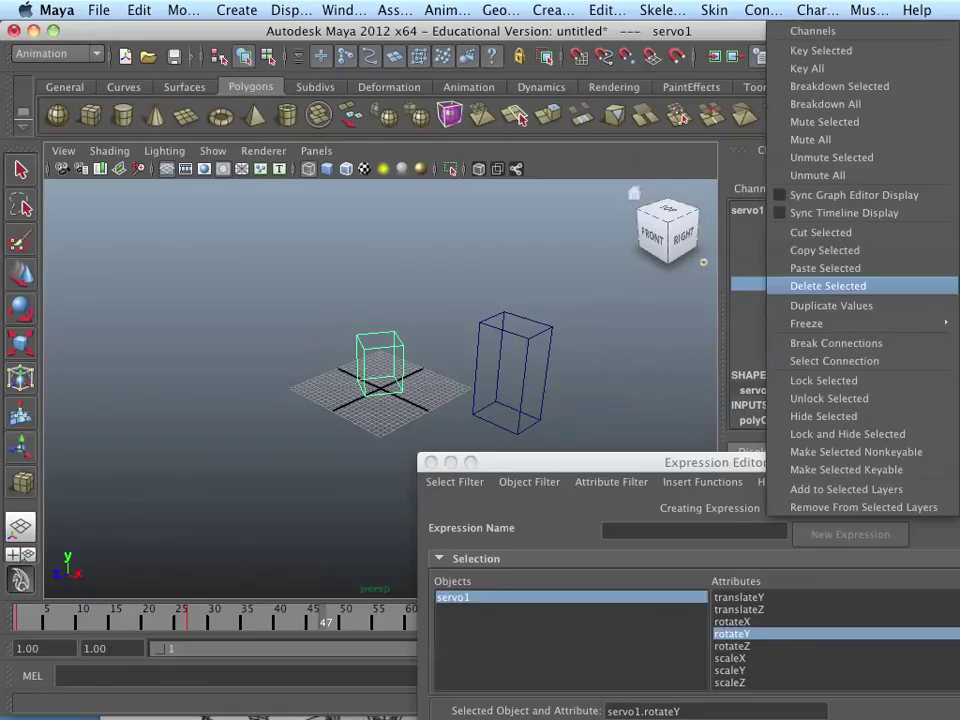
pyautogui.press('Escape')
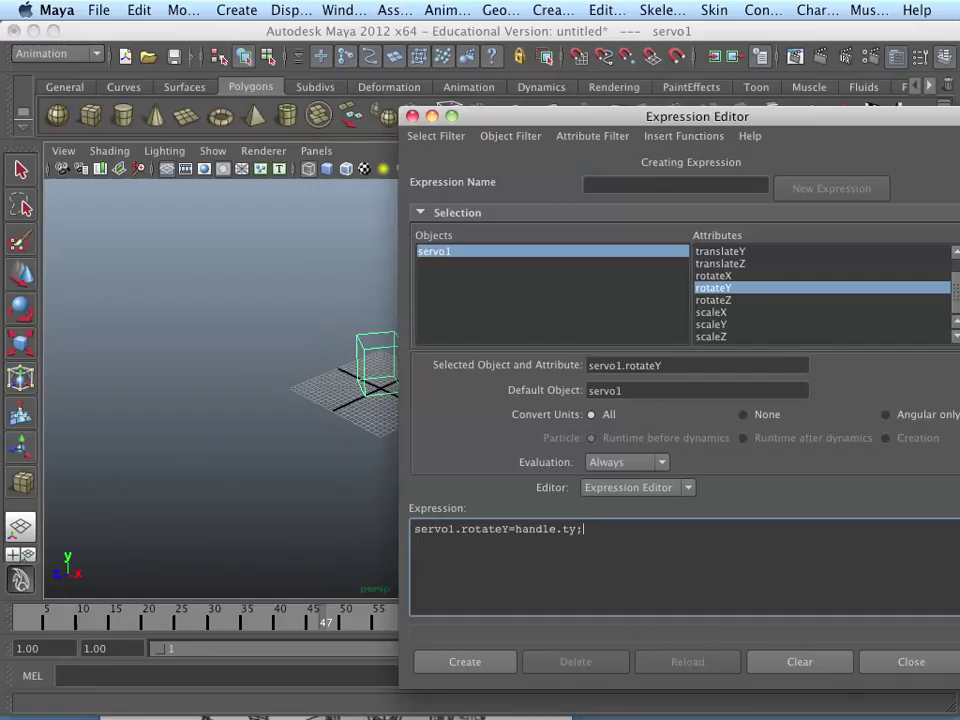
pyautogui.click(465, 661)
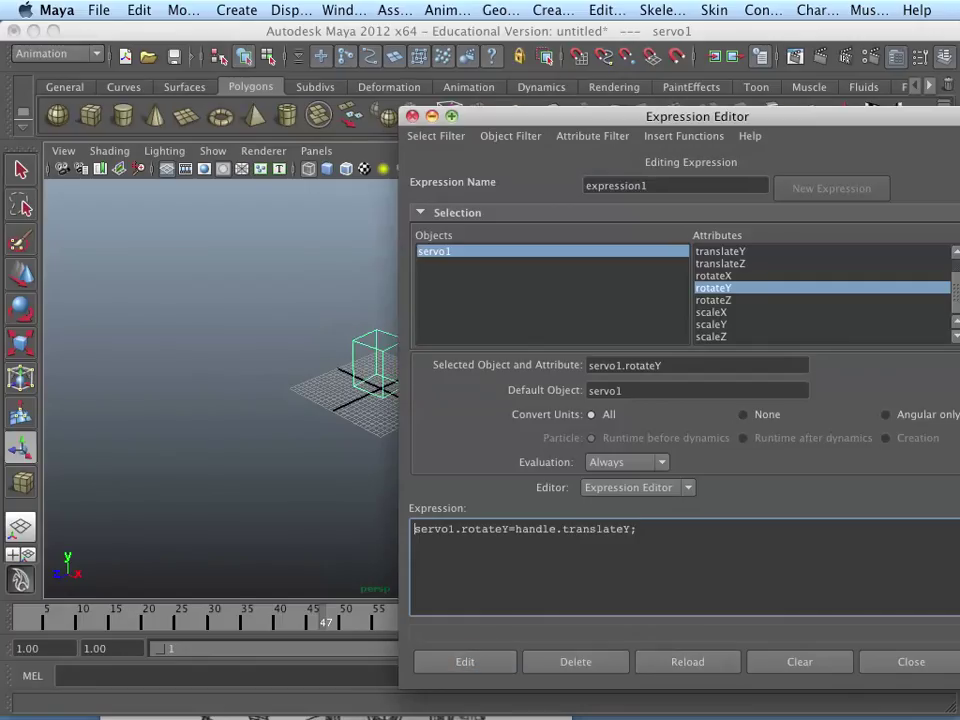
pyautogui.click(911, 661)
# Raise the handle cube along Y to about 21.9 to test the link to servo1, and deselect it.
pyautogui.click(478, 380)
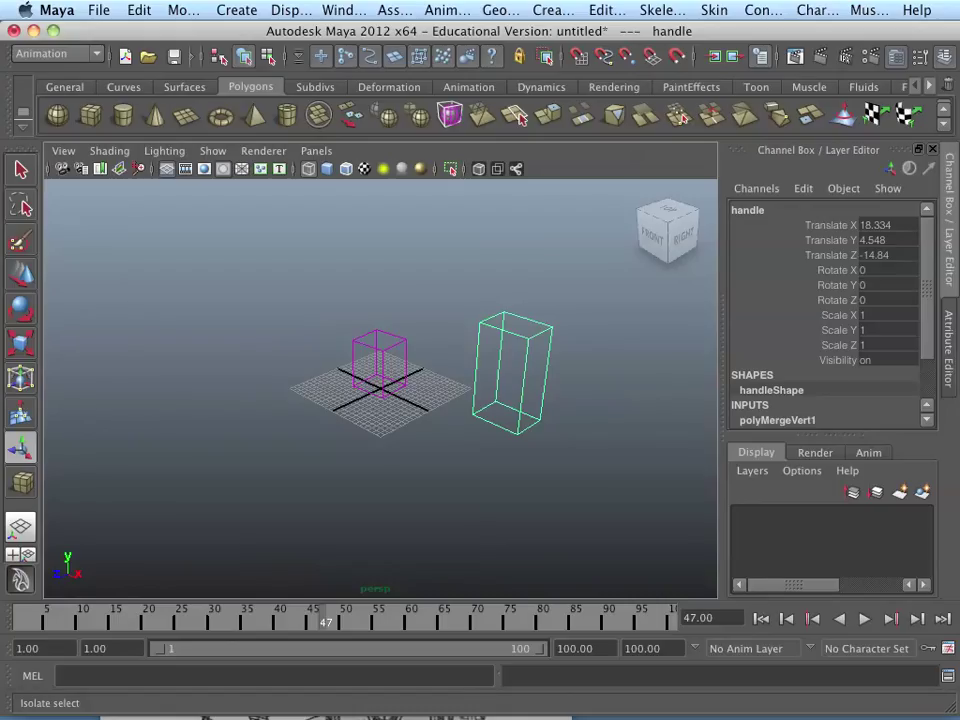
pyautogui.press('w')
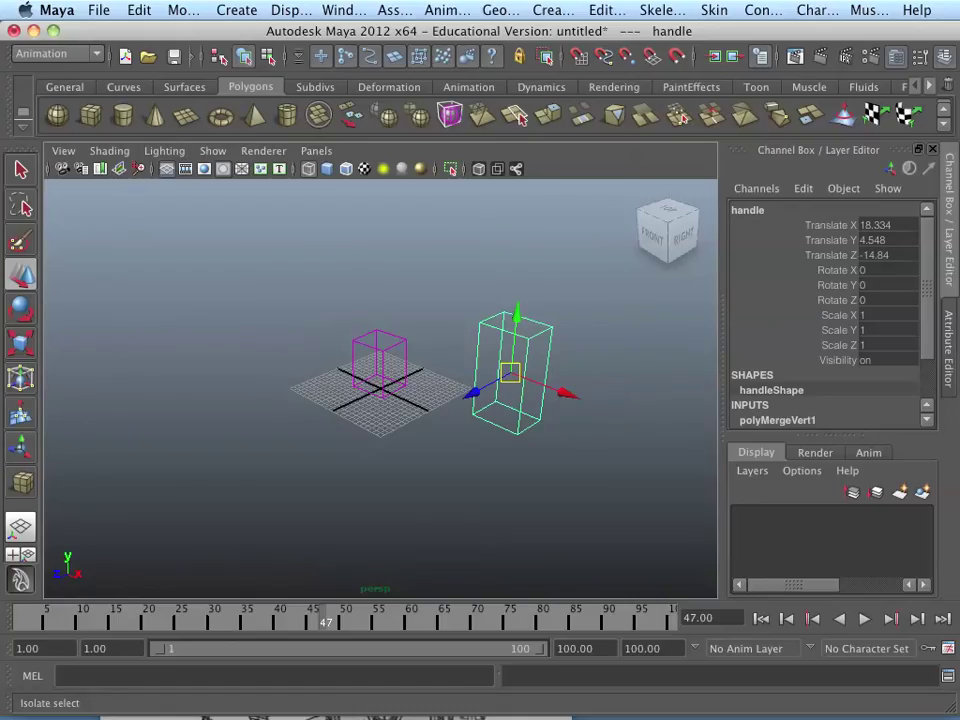
pyautogui.moveTo(517, 314); pyautogui.dragTo(521, 268)
pyautogui.moveTo(517, 330); pyautogui.dragTo(519, 248)
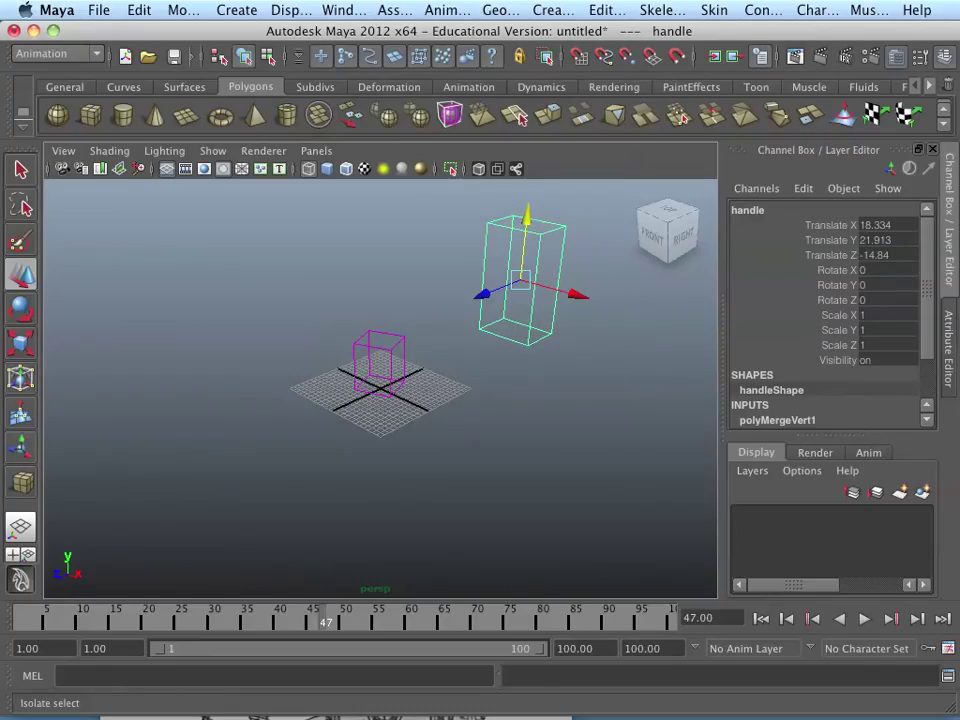
pyautogui.click(643, 708)
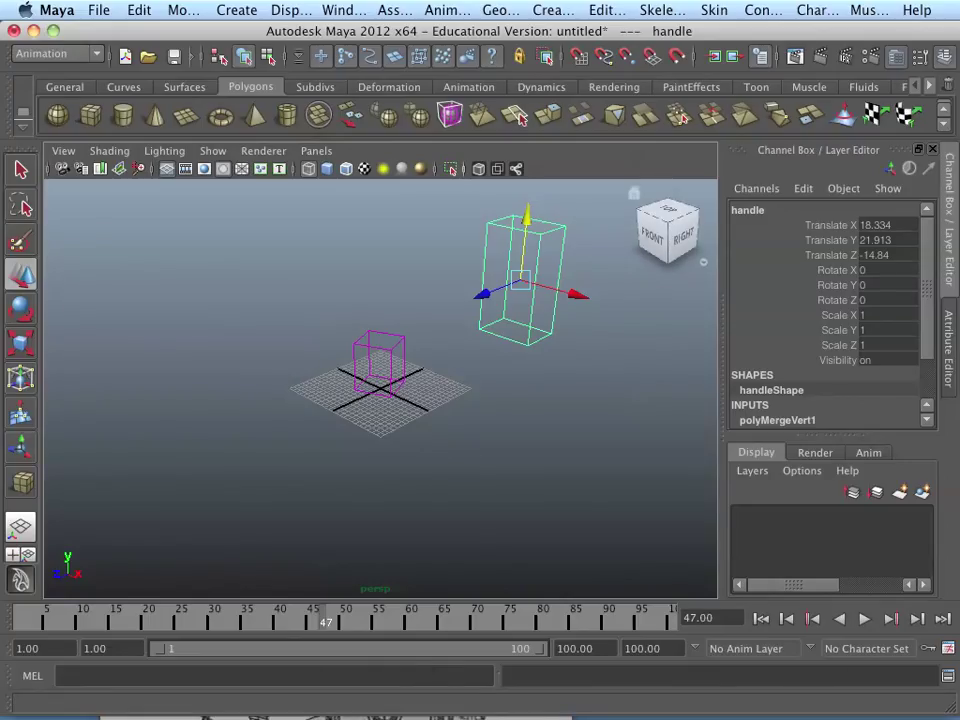
pyautogui.moveTo(880, 225); pyautogui.dragTo(880, 240)
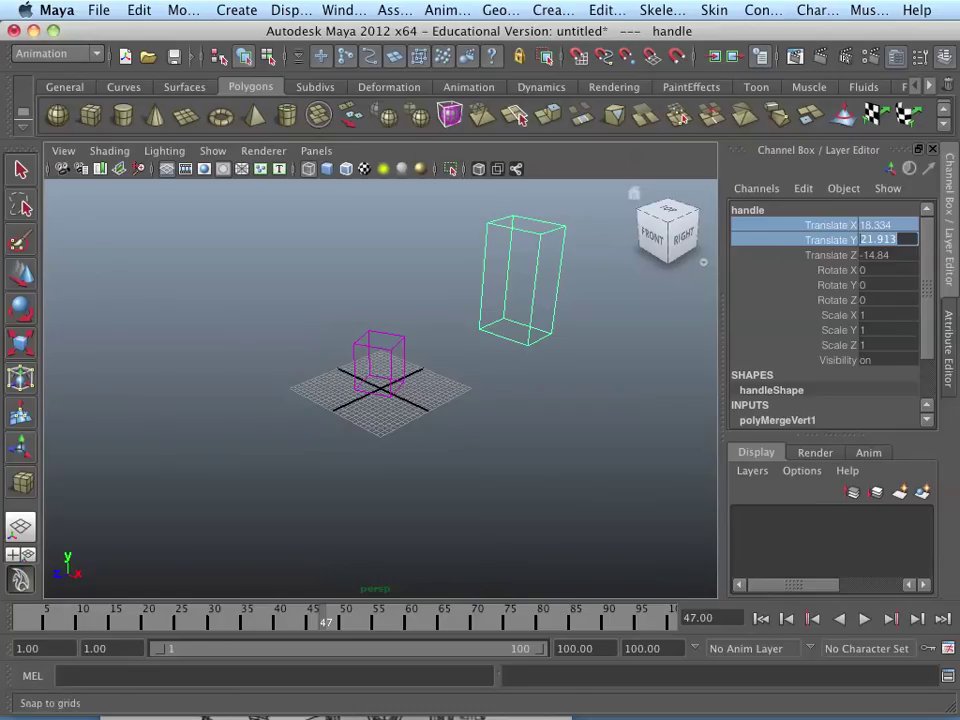
pyautogui.click(516, 115)
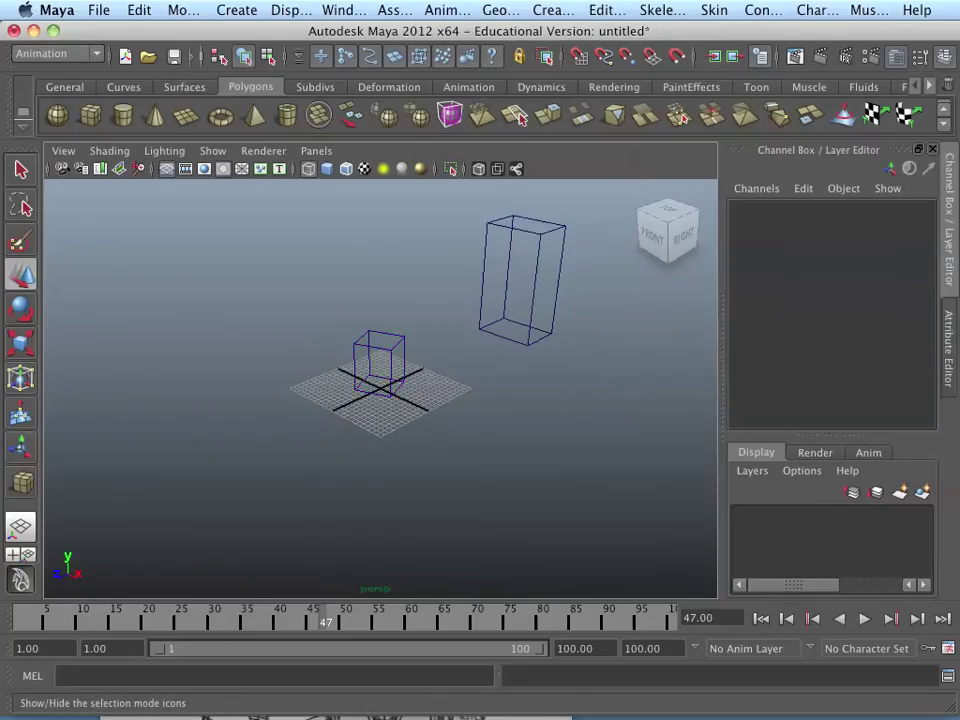
# Edit the existing expression1 in the Expression Editor to read servo1.rotateY=handle.translateY*10;.
pyautogui.click(342, 10)
pyautogui.moveTo(400, 113)
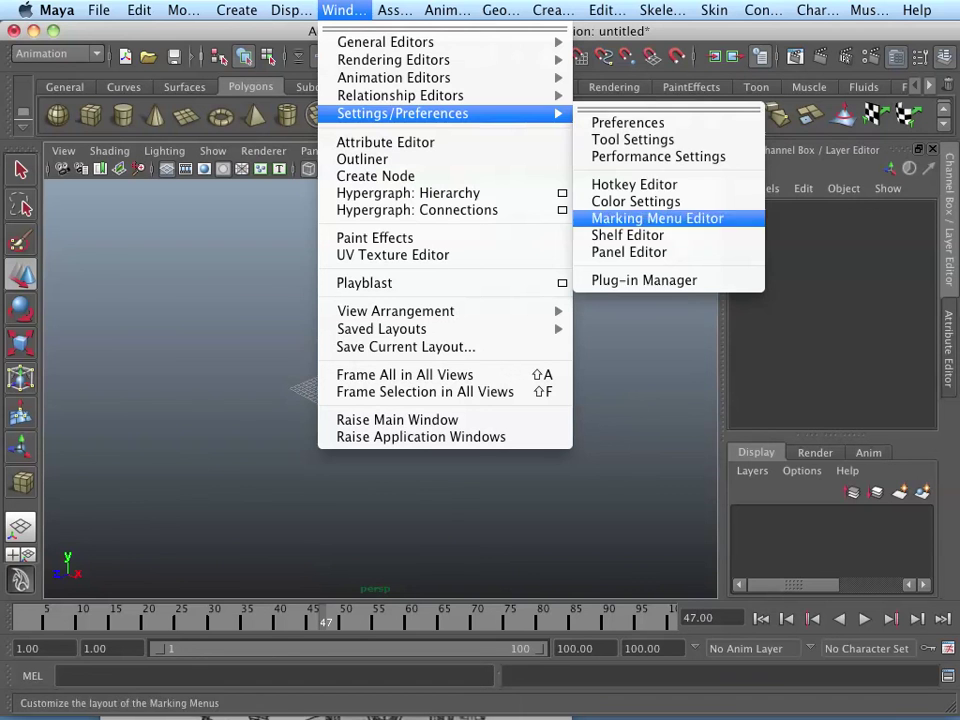
pyautogui.moveTo(400, 77)
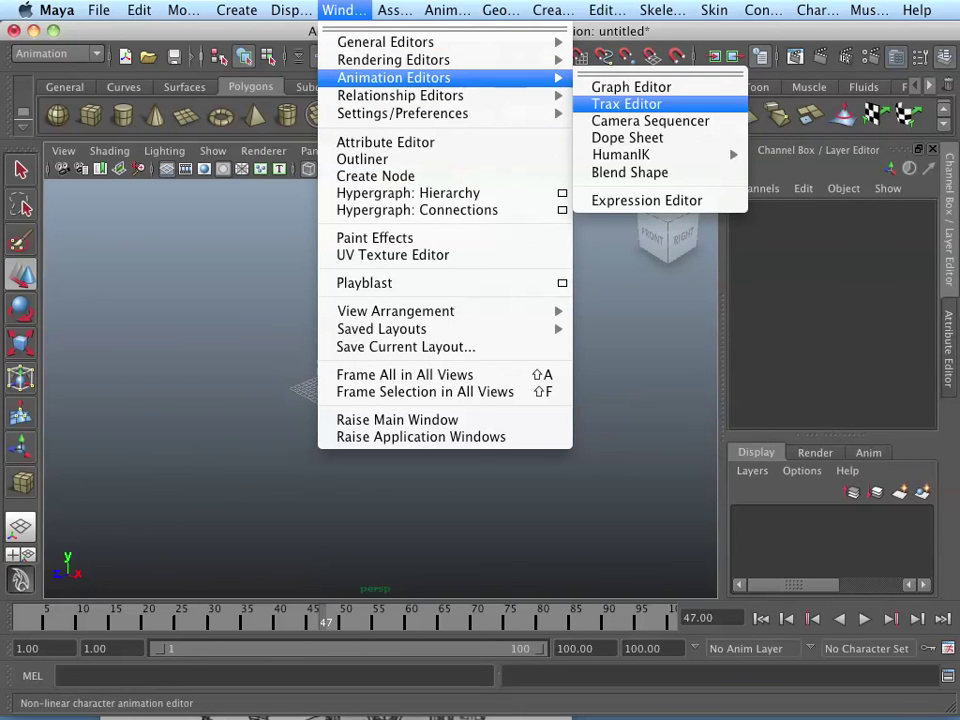
pyautogui.click(646, 200)
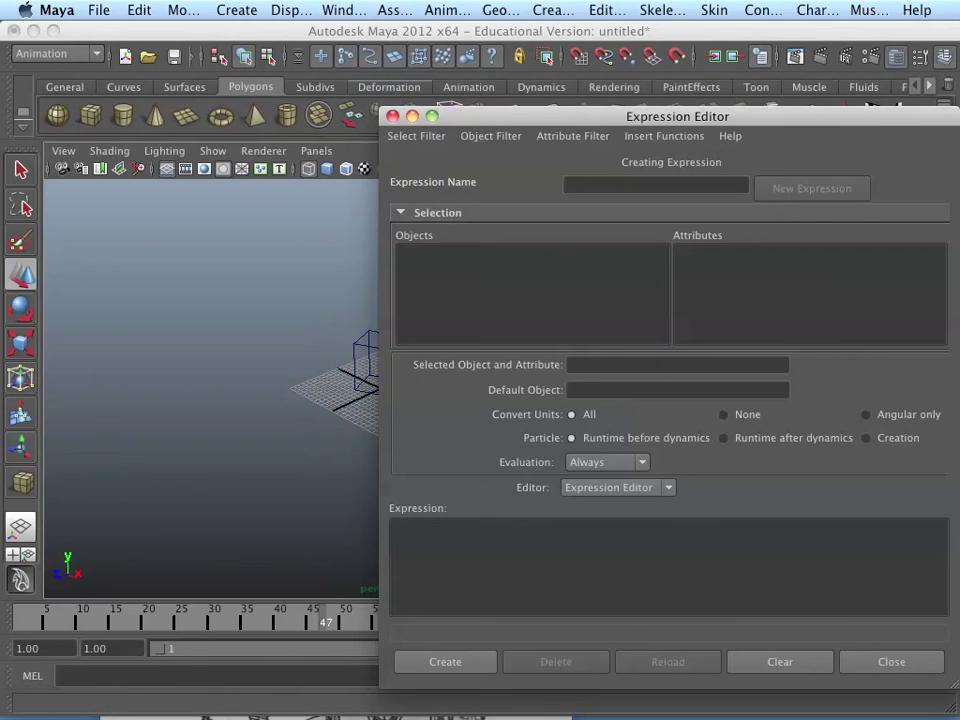
pyautogui.moveTo(600, 116); pyautogui.dragTo(706, 31)
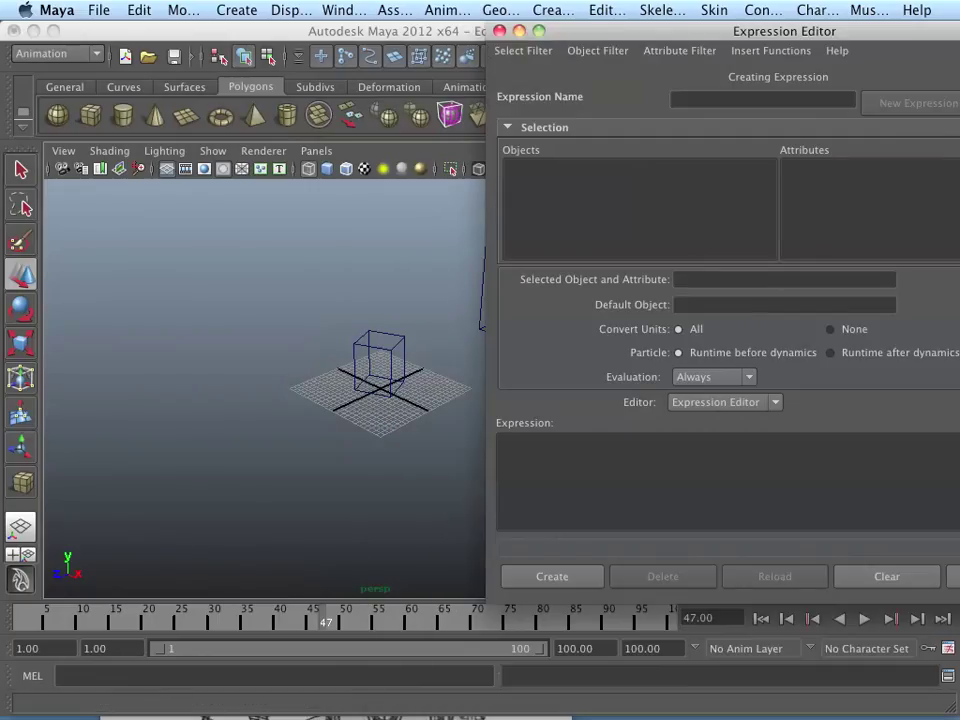
pyautogui.click(523, 50)
pyautogui.click(585, 66)
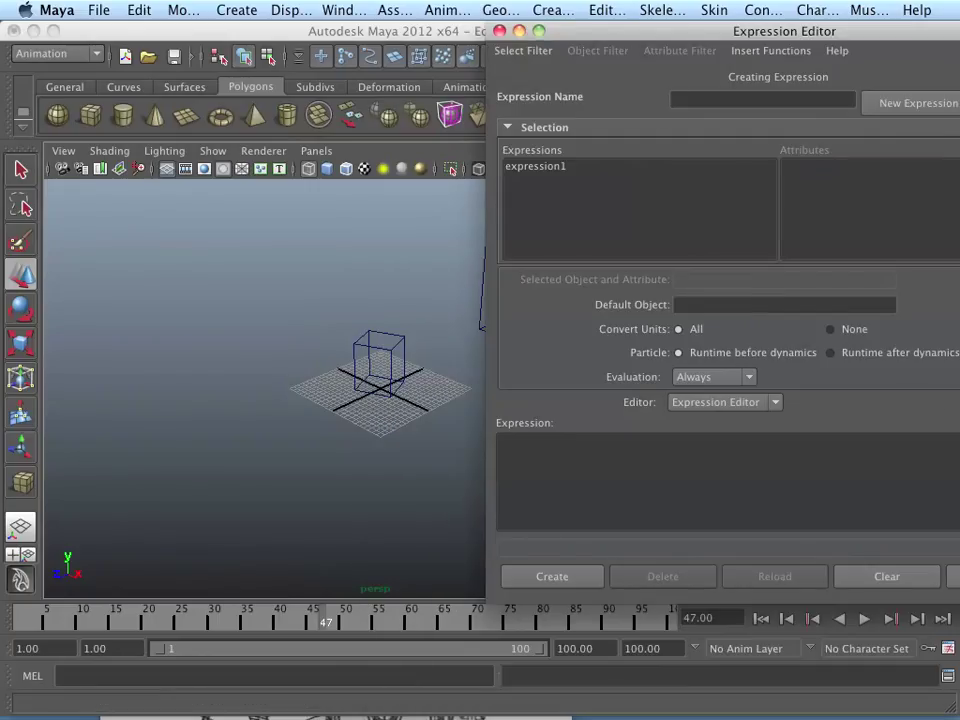
pyautogui.click(535, 166)
pyautogui.click(720, 443)
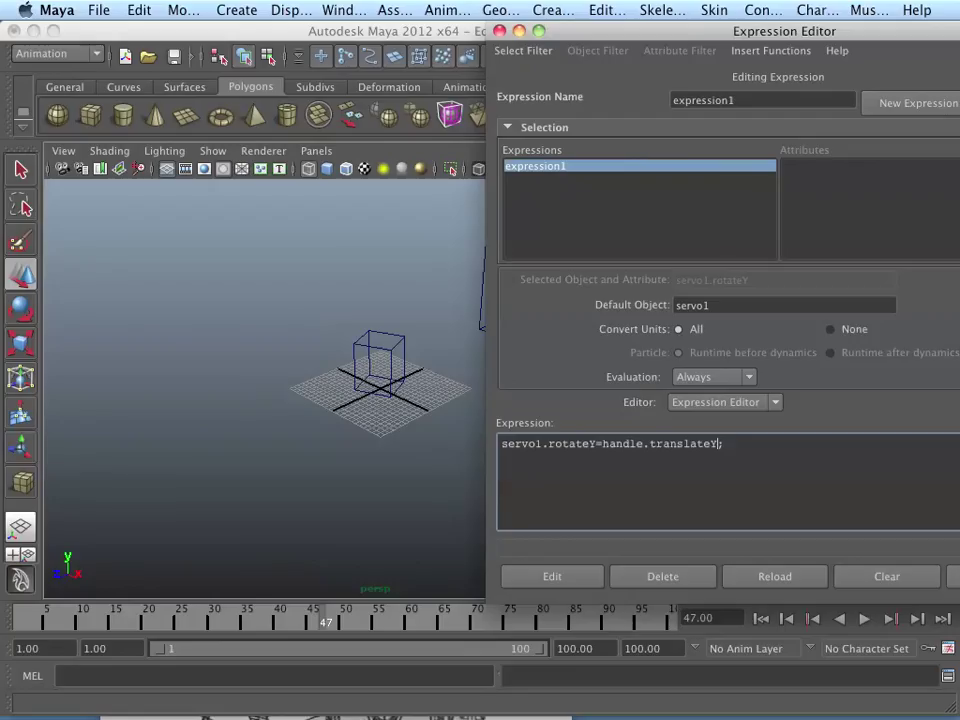
pyautogui.write('*10')
pyautogui.click(552, 576)
# Uncover the handle cube and lower it along Y to about 14 to test the multiplied rotation, closing the Expression Editor.
pyautogui.moveTo(700, 31); pyautogui.dragTo(653, 486)
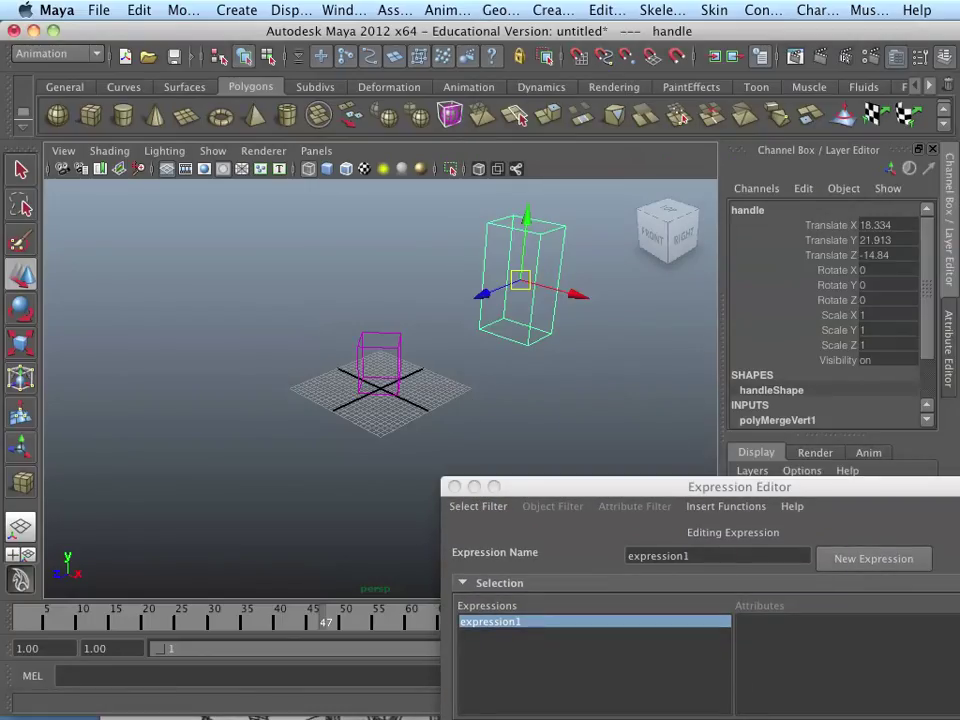
pyautogui.moveTo(527, 217)
pyautogui.mouseDown()
pyautogui.moveTo(517, 312)
pyautogui.moveTo(520, 304)
pyautogui.moveTo(516, 266)
pyautogui.moveTo(508, 317)
pyautogui.moveTo(521, 182)
pyautogui.moveTo(514, 343)
pyautogui.moveTo(522, 240)
pyautogui.mouseUp()
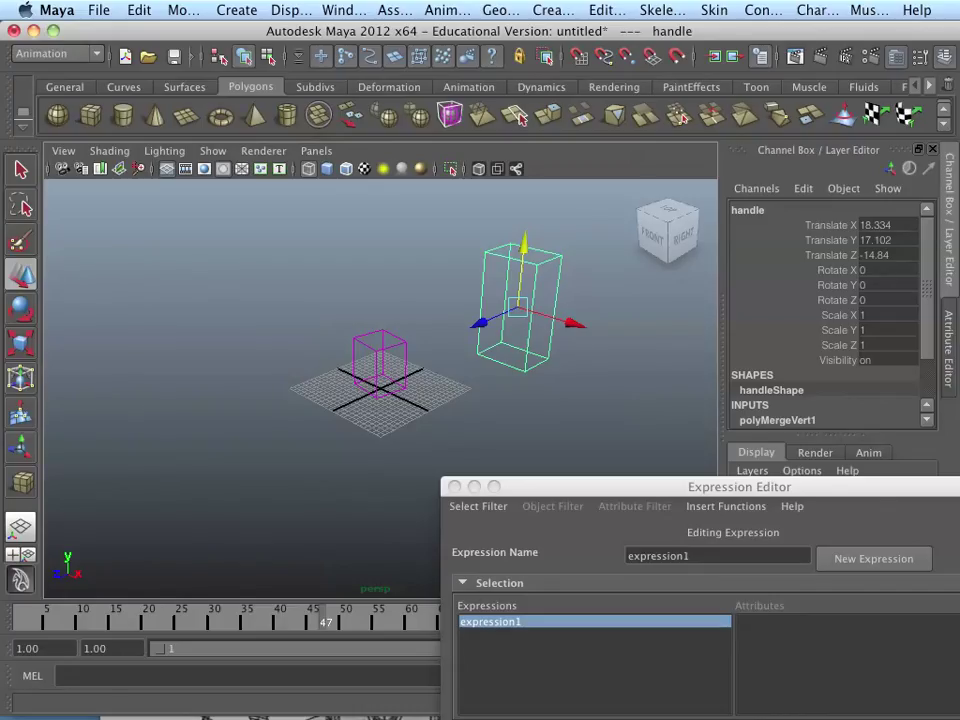
pyautogui.moveTo(523, 248); pyautogui.dragTo(523, 267)
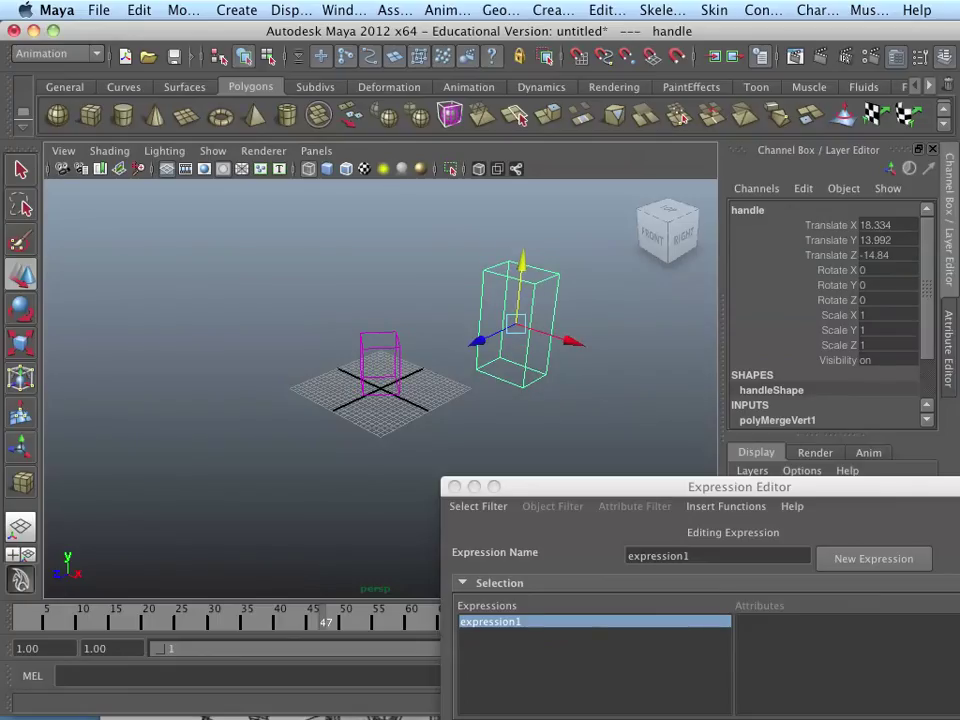
pyautogui.press('super+w')
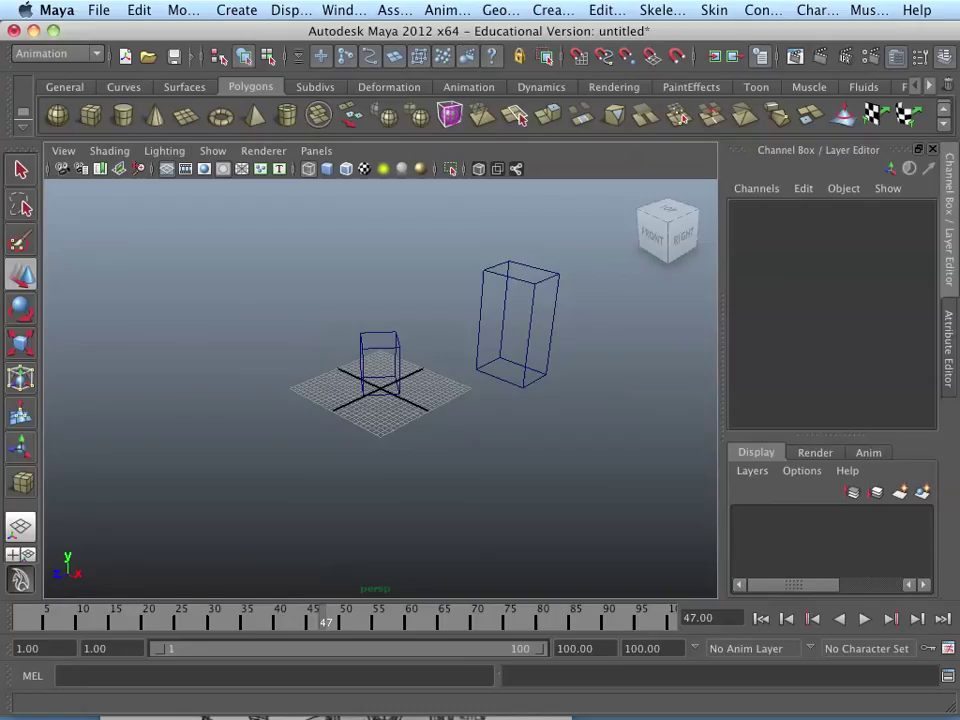
# Open the recently used scene penMachine.mb from the example1 folder.
pyautogui.click(99, 10)
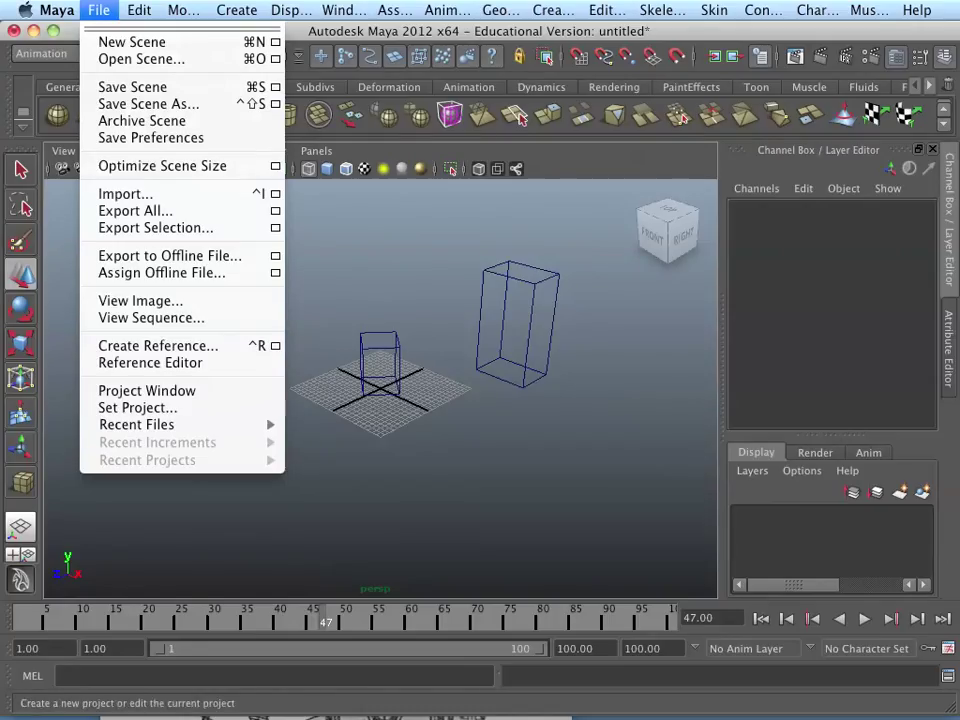
pyautogui.moveTo(180, 424)
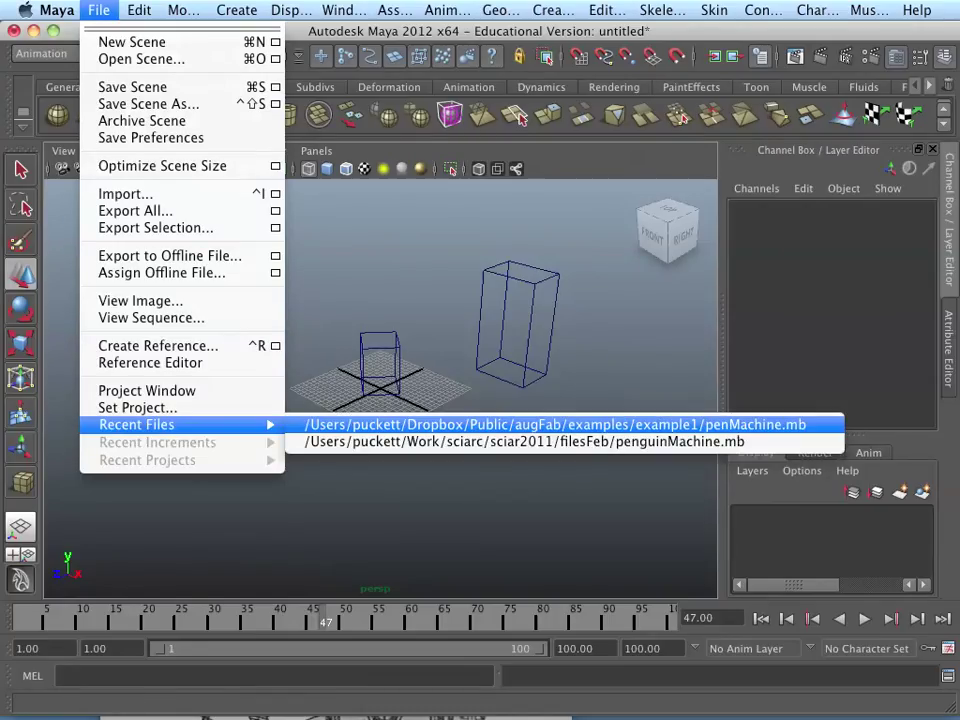
pyautogui.click(555, 424)
pyautogui.click(474, 372)
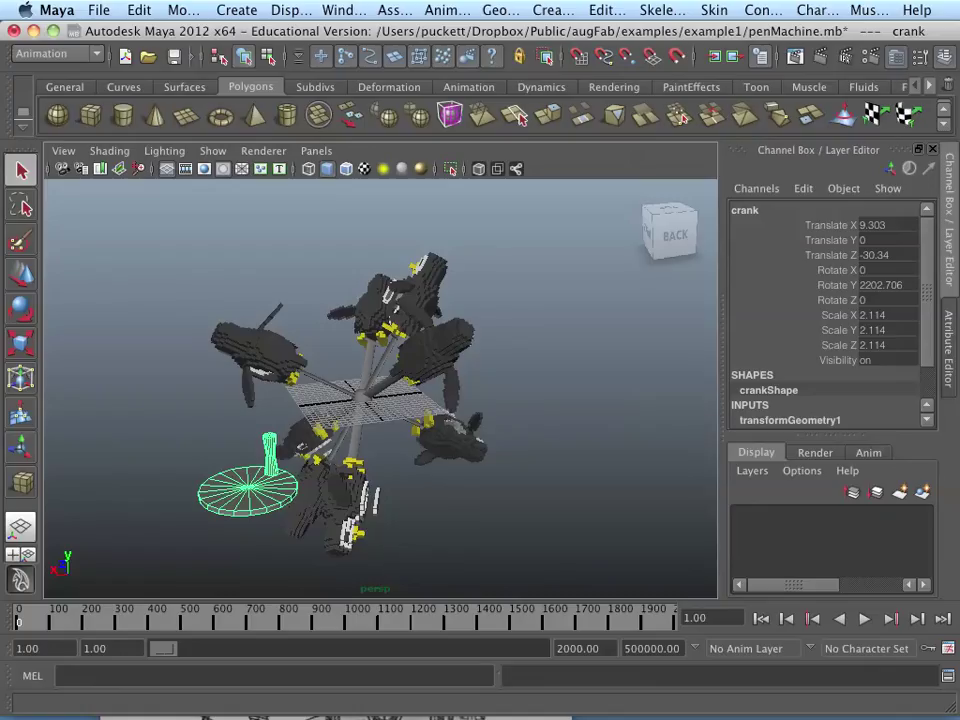
# Rotate the crank about its Y axis only, to about 3224 degrees, to drive the penguin machine.
pyautogui.press('e')
pyautogui.moveTo(222, 487); pyautogui.dragTo(307, 508)
pyautogui.hotkey('ctrl', 'z')
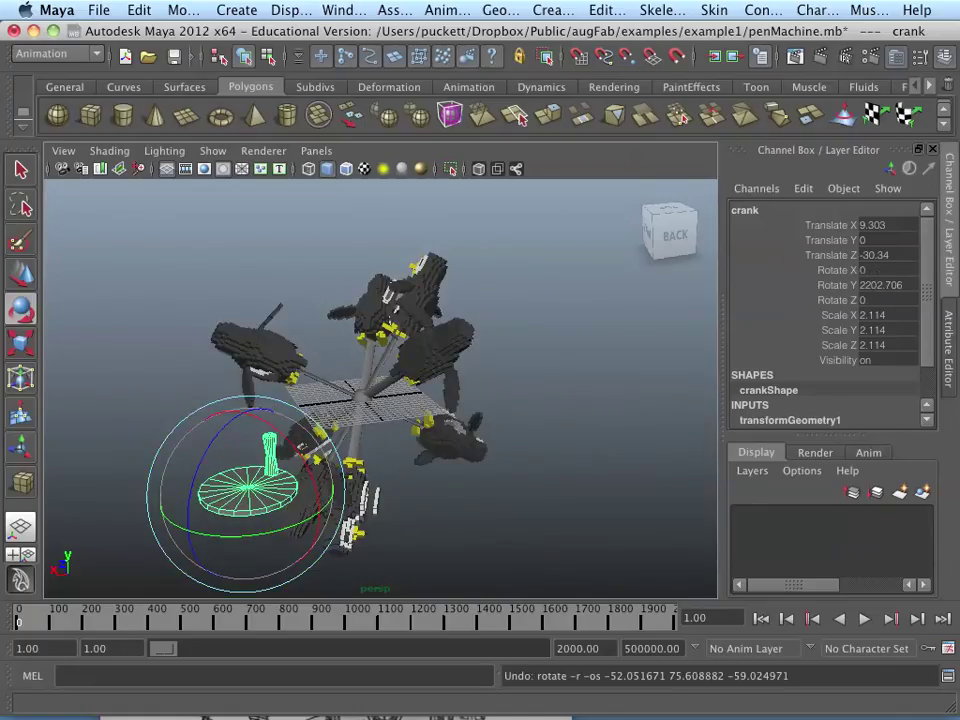
pyautogui.moveTo(172, 523); pyautogui.dragTo(743, 504)
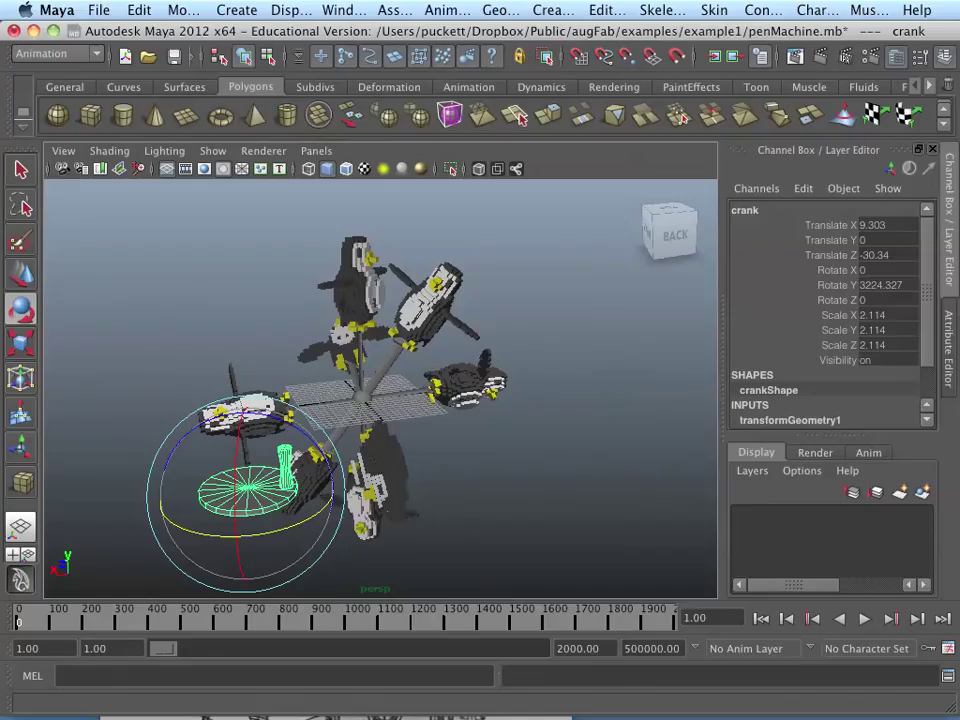
# Switch to Firefox.
pyautogui.moveTo(171, 710)
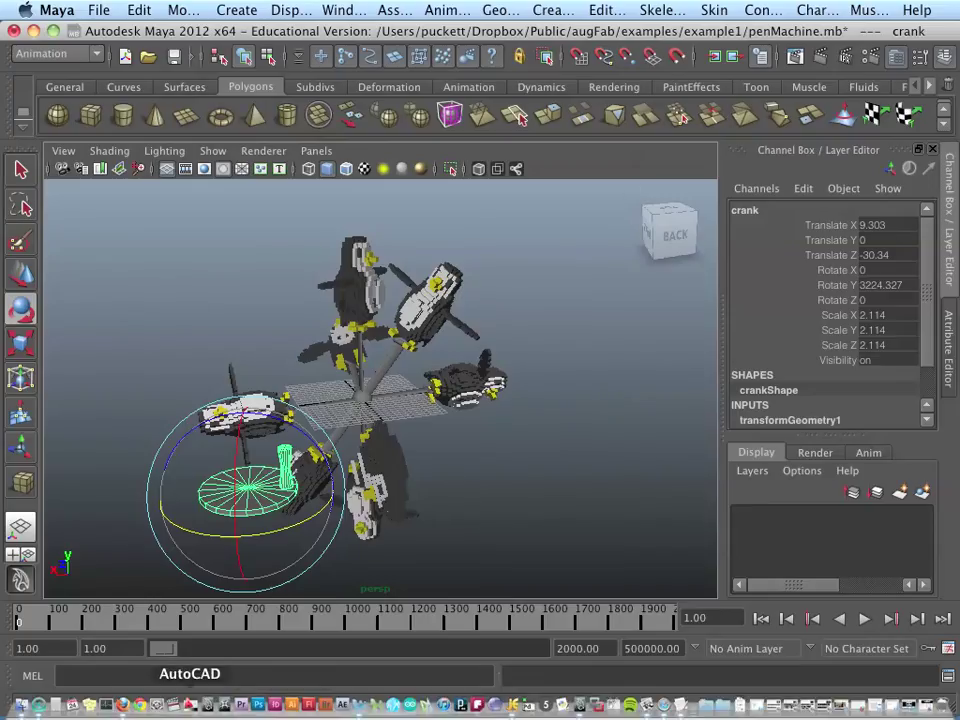
pyautogui.click(122, 706)
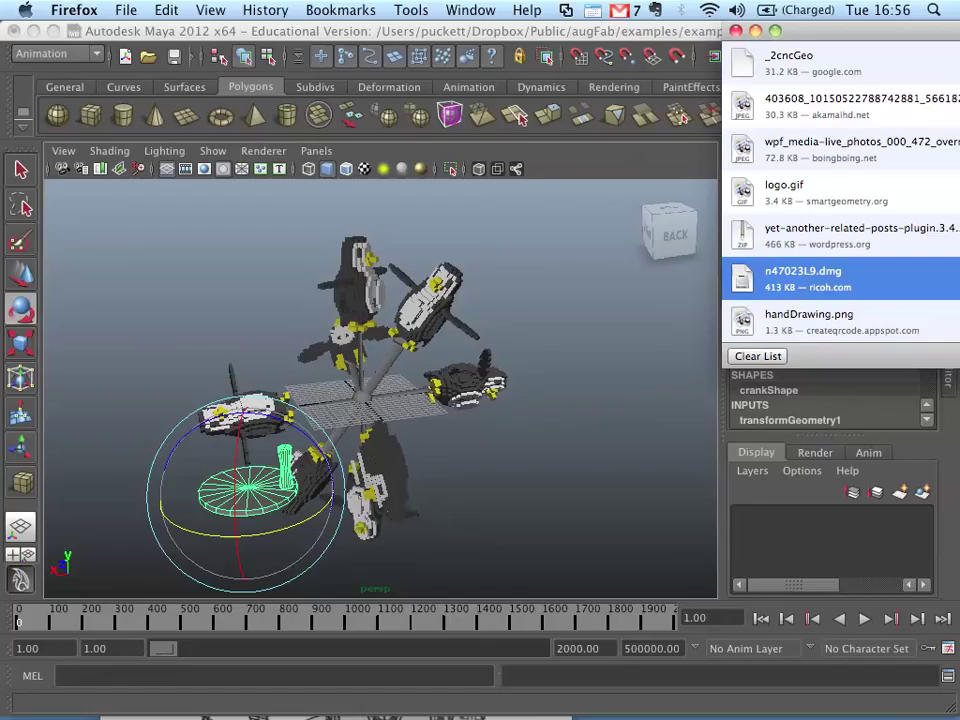
pyautogui.moveTo(150, 708)
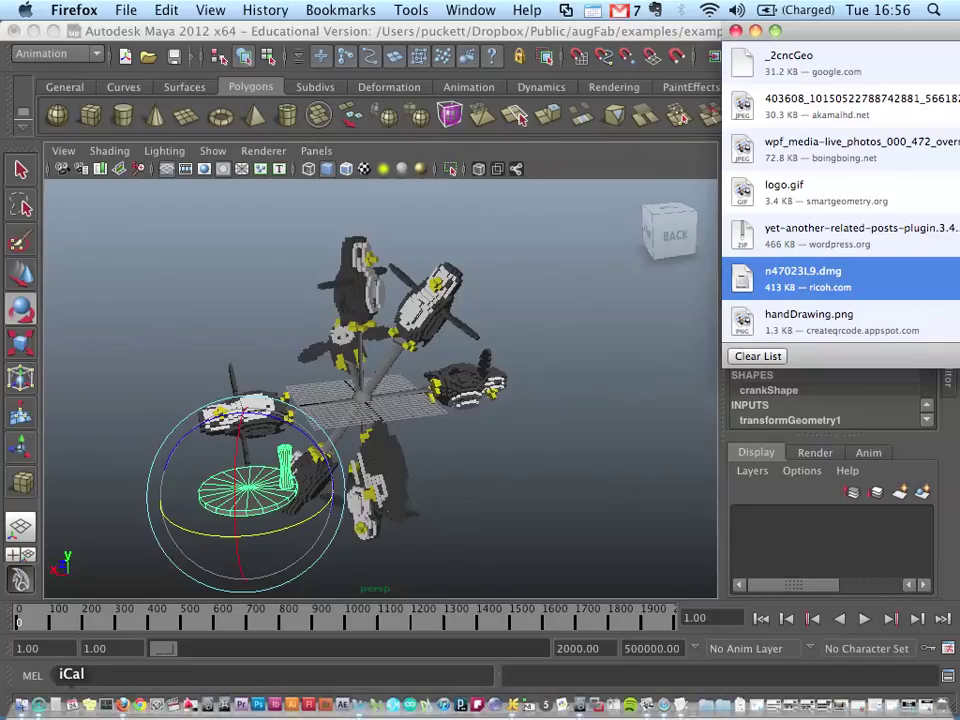